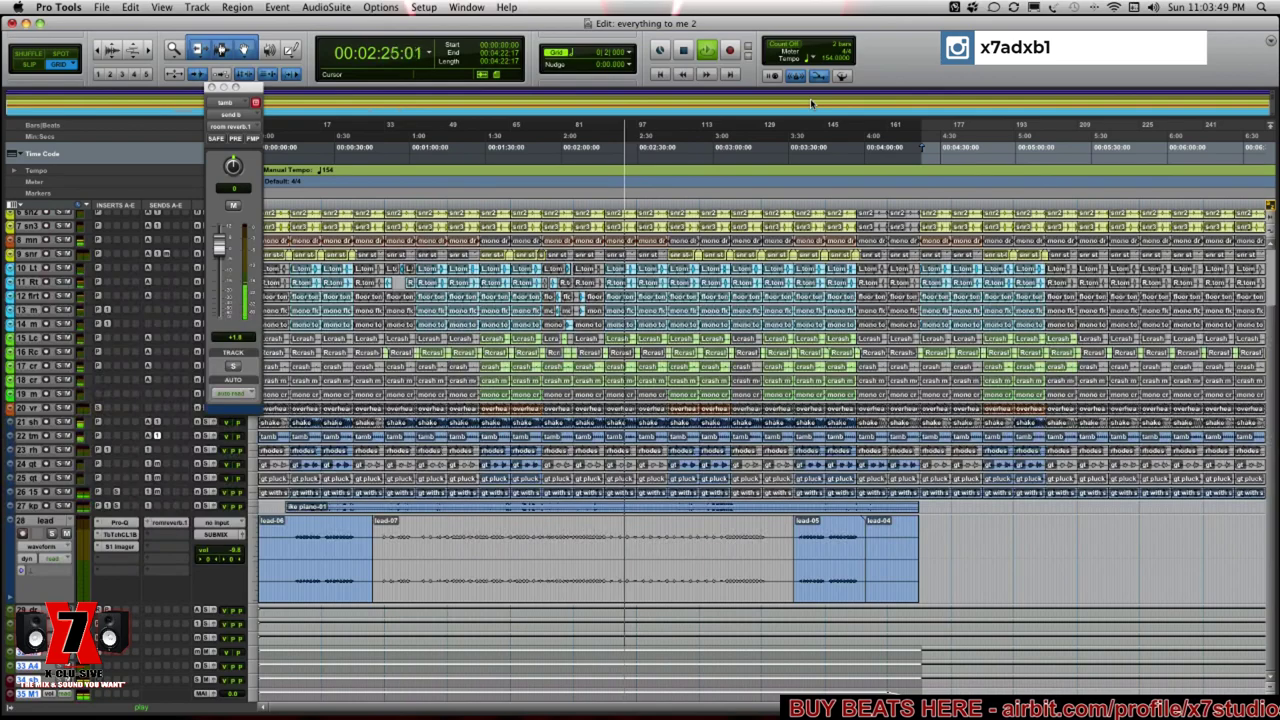
Replay the song from its start with the system volume raised, and close the floating tamb send window
key("space")
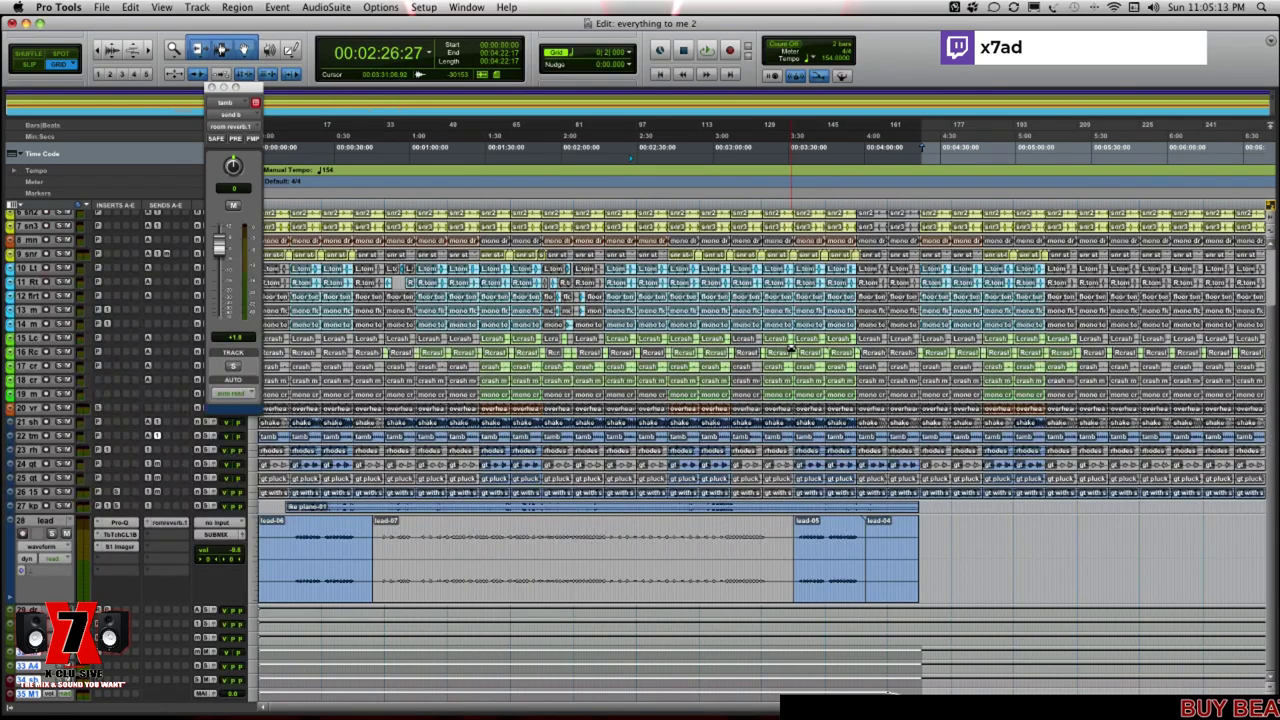
key("Return")
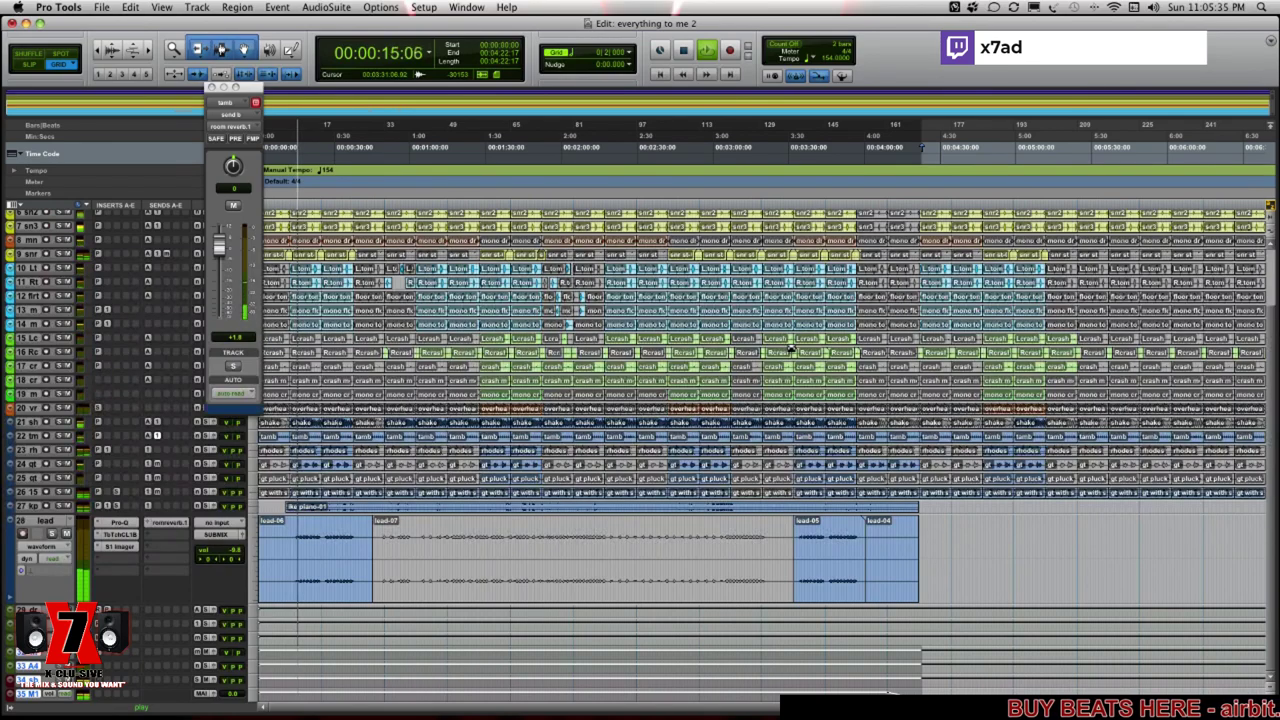
key("XF86AudioRaiseVolume")
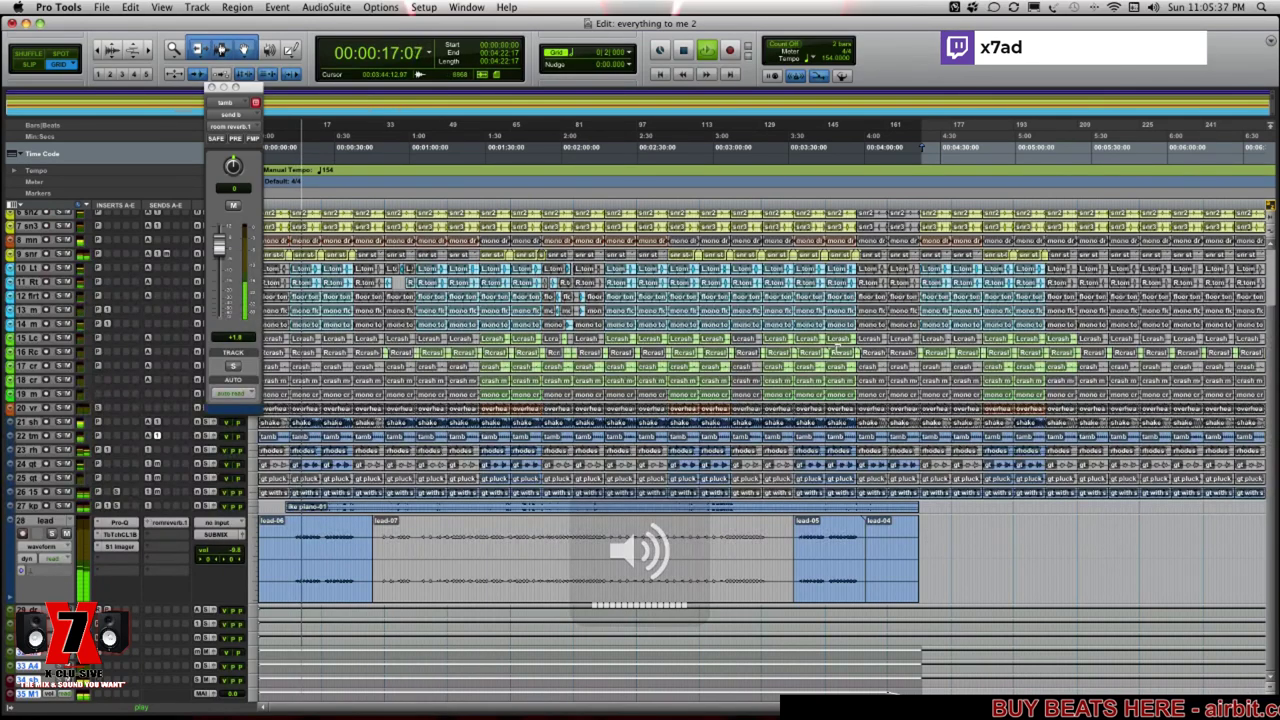
left_click(210, 88)
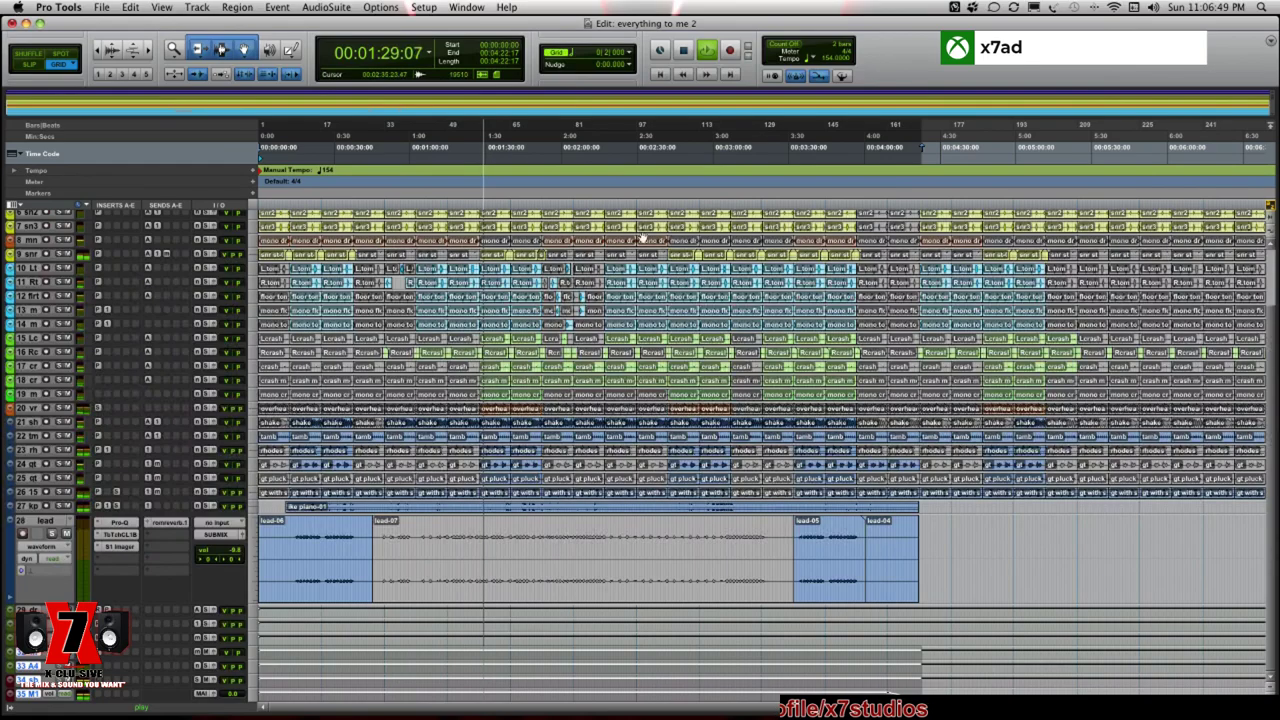
Lower the crash faders in the mixer, setting Lcrash to -2.5 dB and both Rcrash and crash to -3.4 dB
key("super+equal")
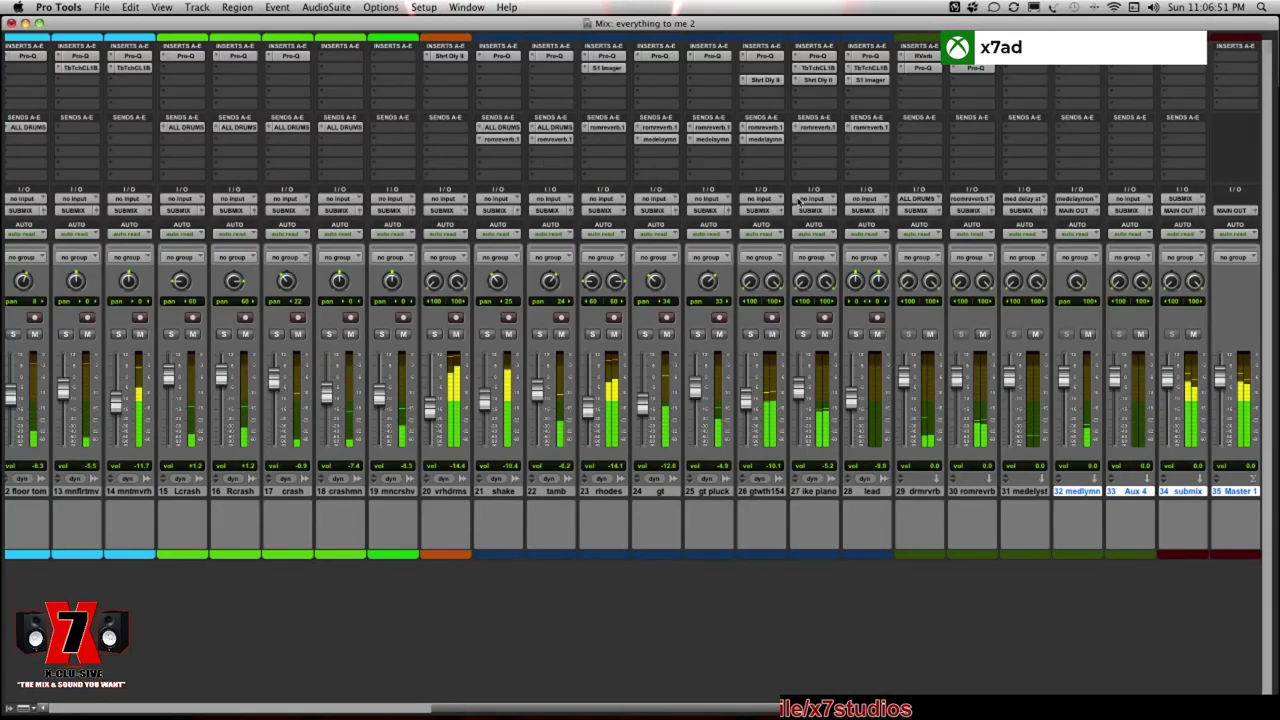
scroll(745, 225, "left", 6)
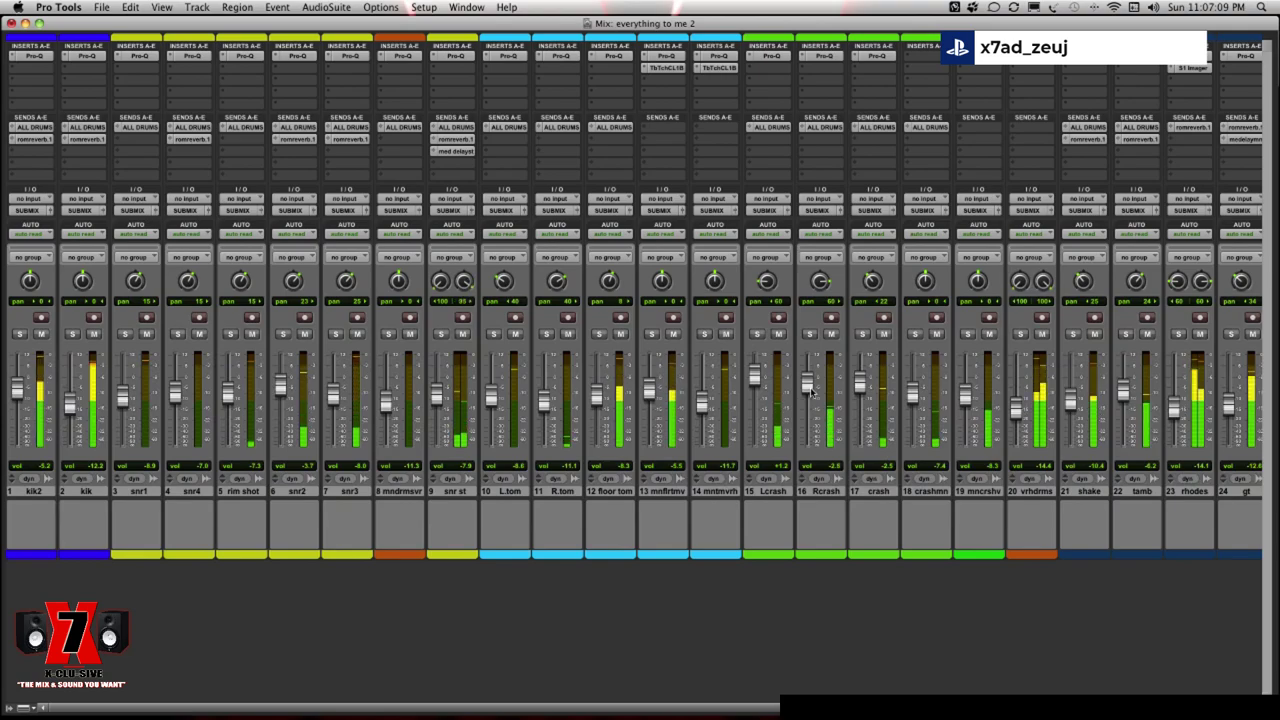
left_click_drag(756, 384, 758, 394)
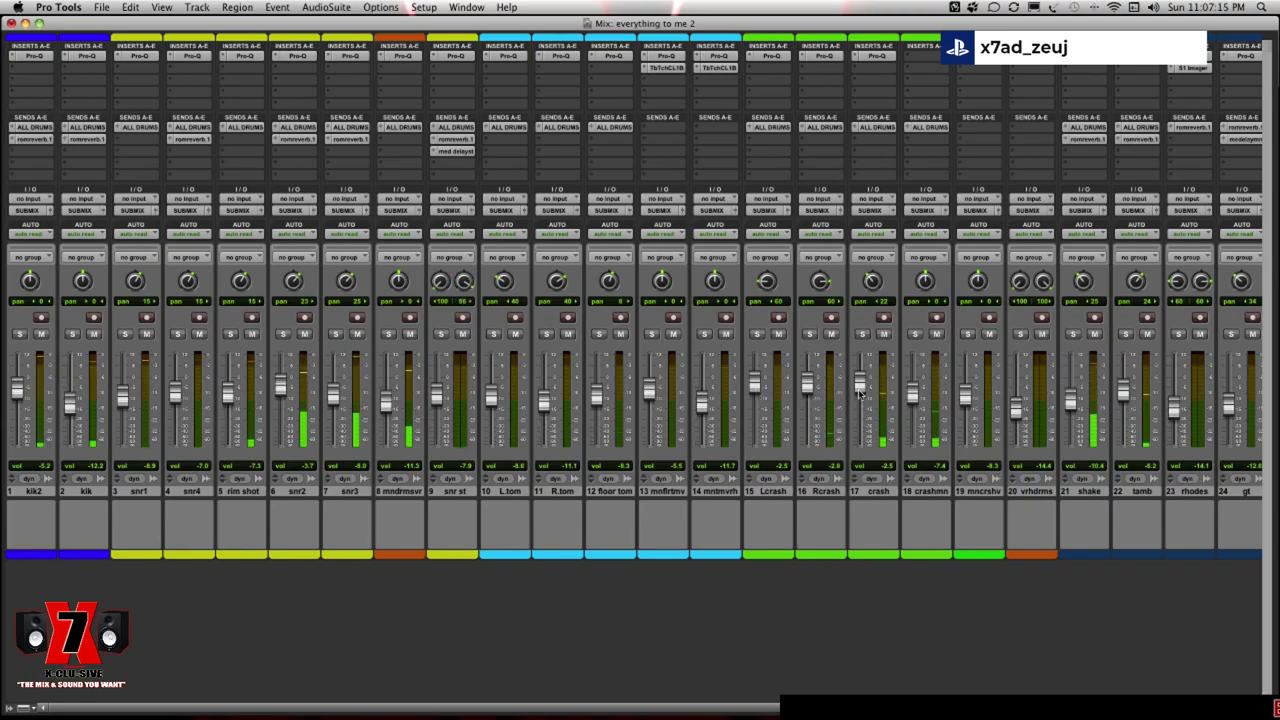
left_click_drag(808, 390, 859, 396)
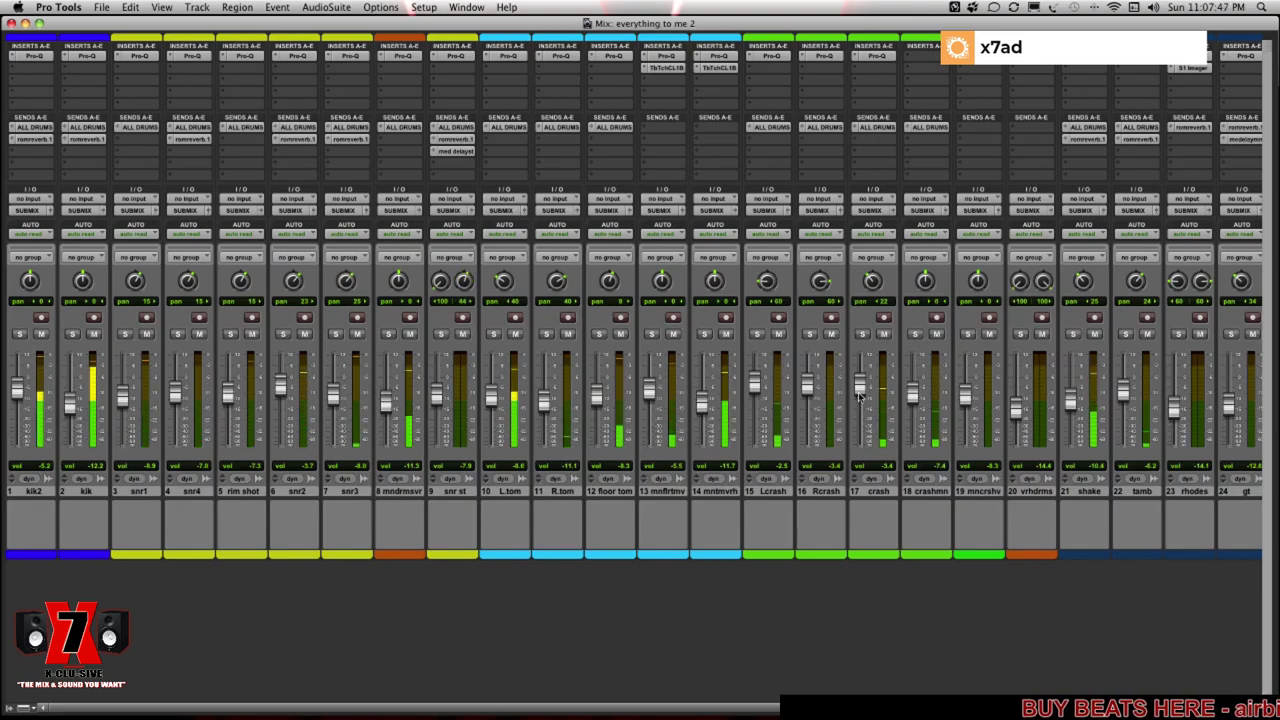
key("super+equal")
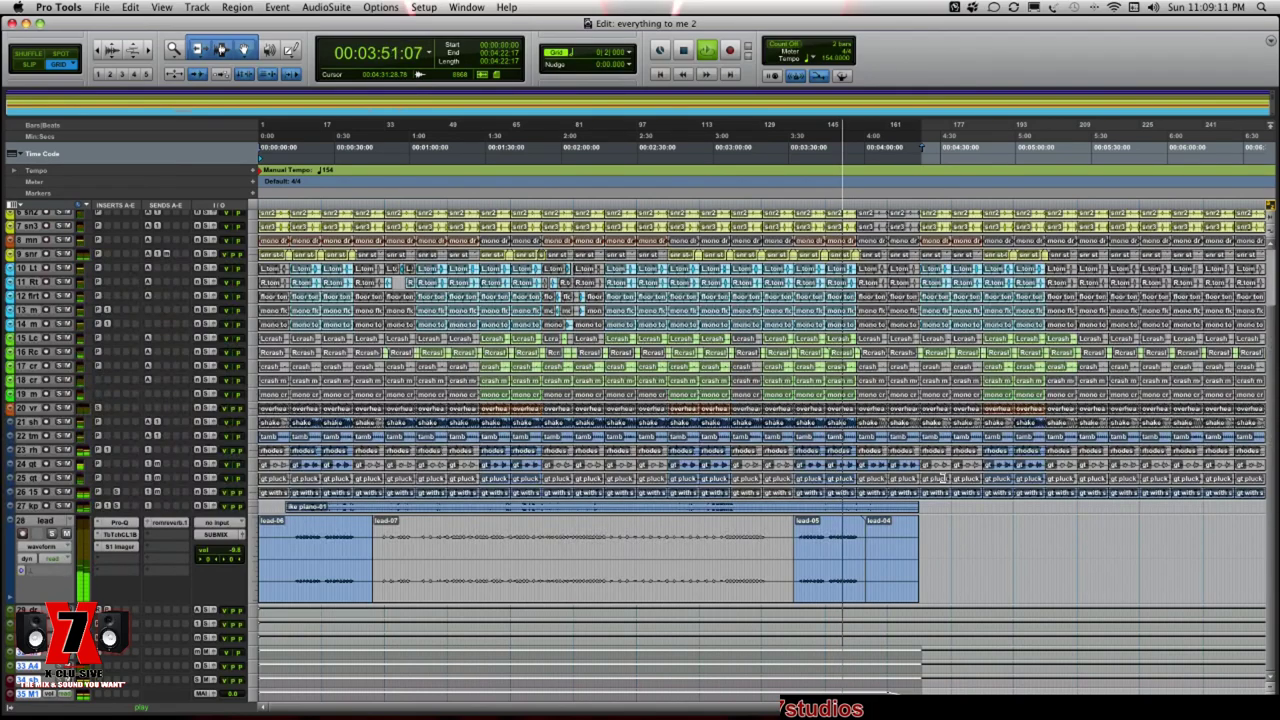
key("super+equal")
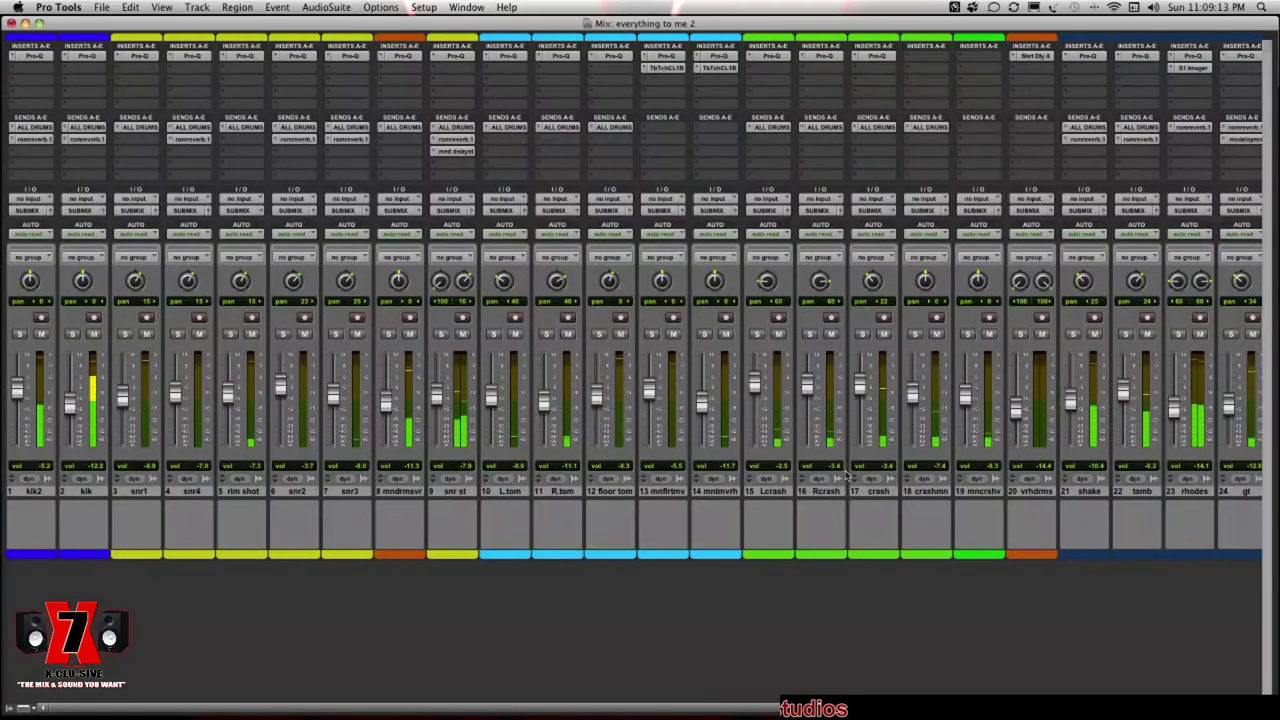
scroll(857, 471, "right", 4)
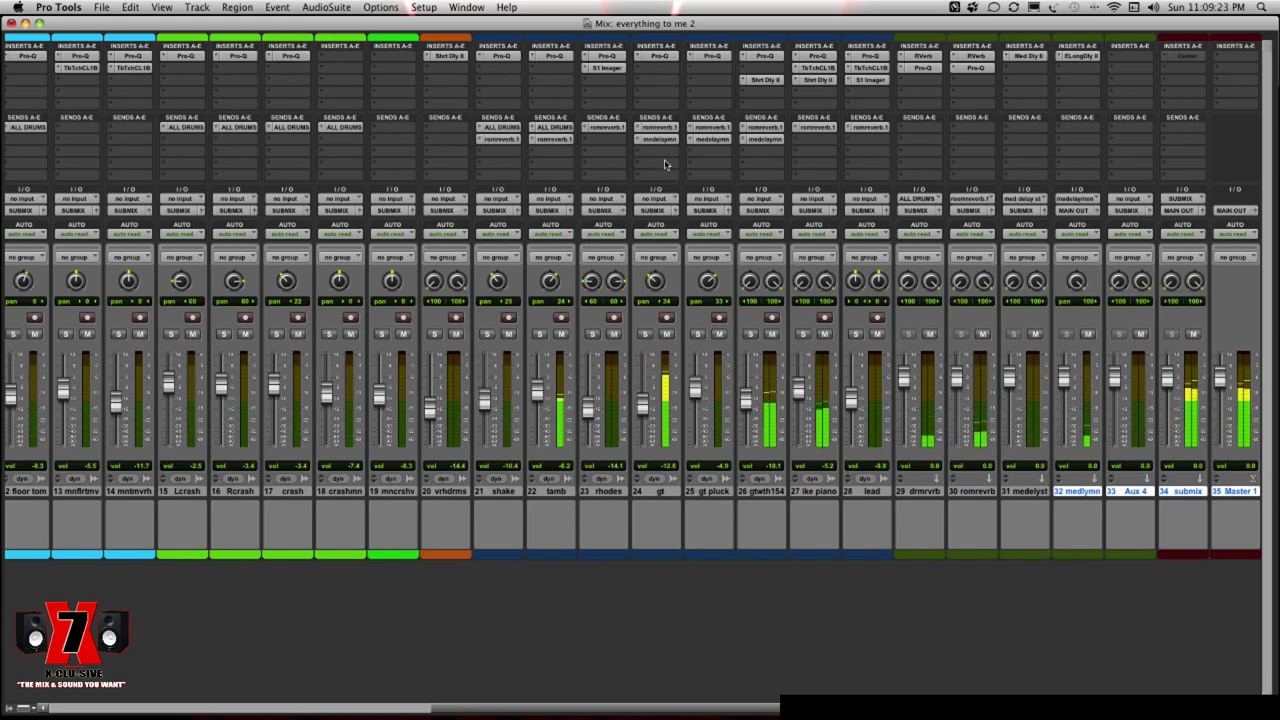
left_click(1134, 62)
mouse_move(1178, 109)
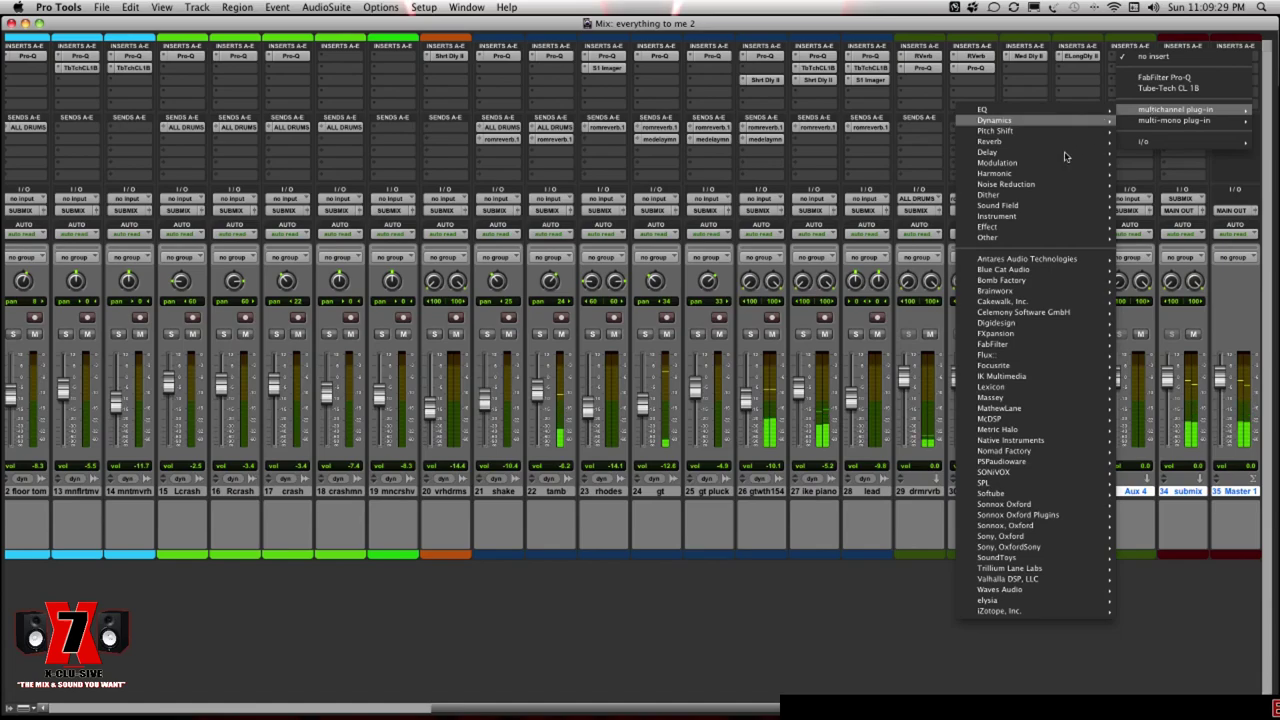
mouse_move(1064, 155)
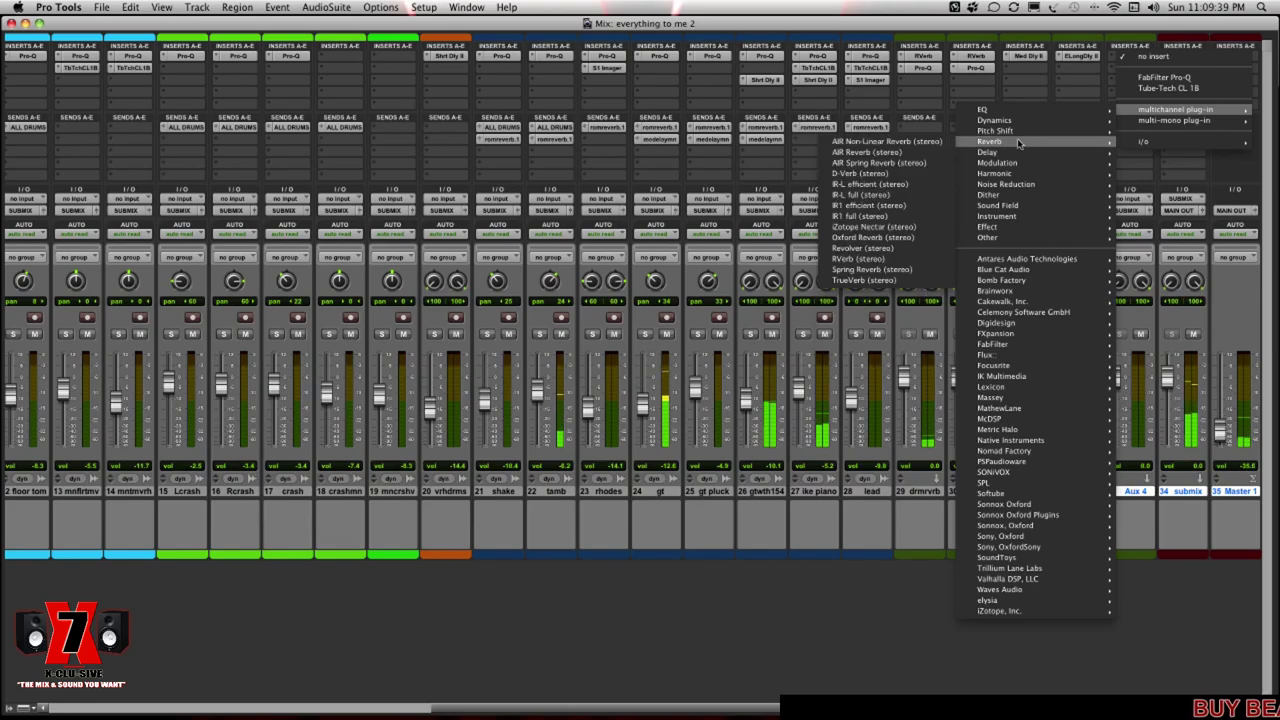
key("Right")
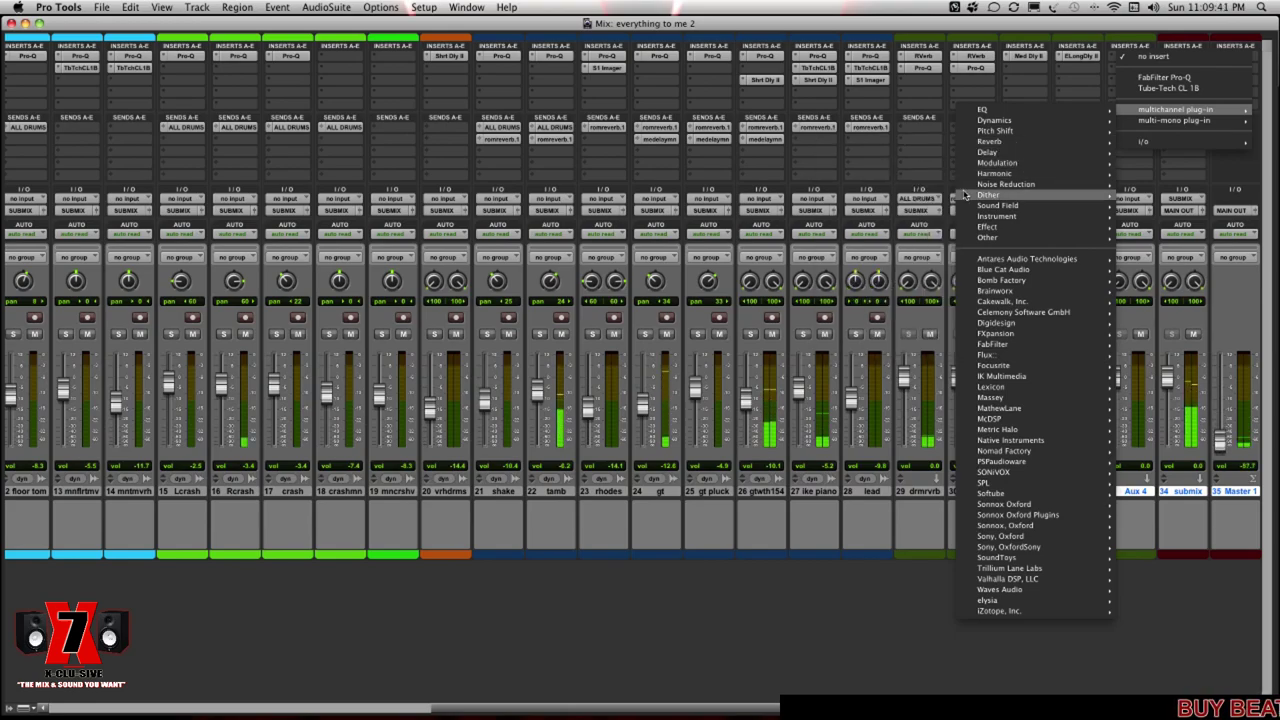
left_click(895, 583)
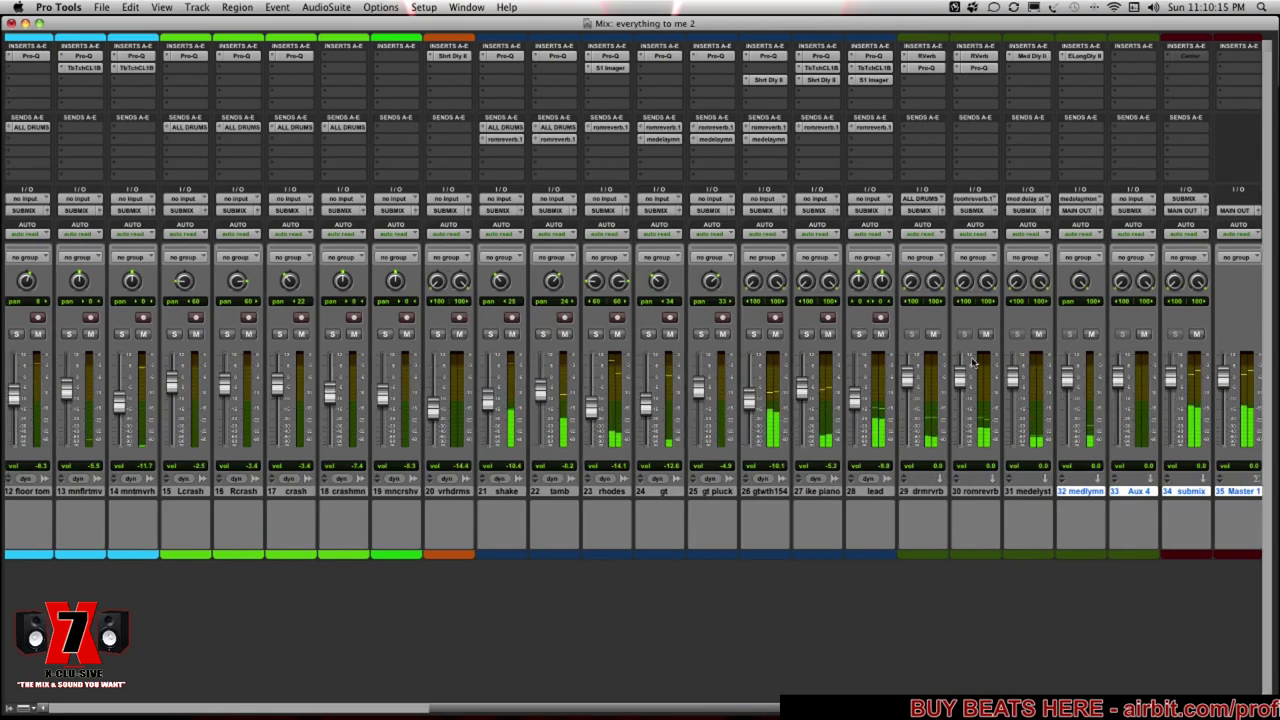
Check the first channels in the mixer, and return to the Edit window to stop playback
scroll(975, 362, "left", 10)
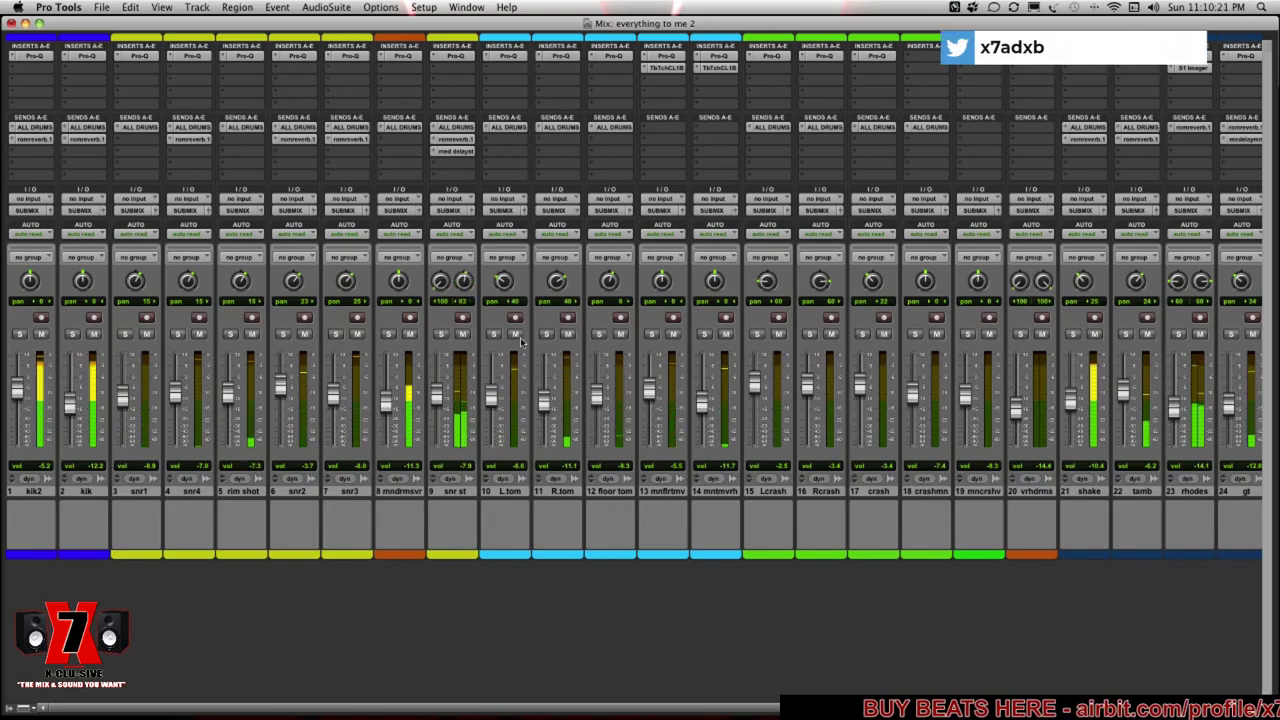
key("super+equal")
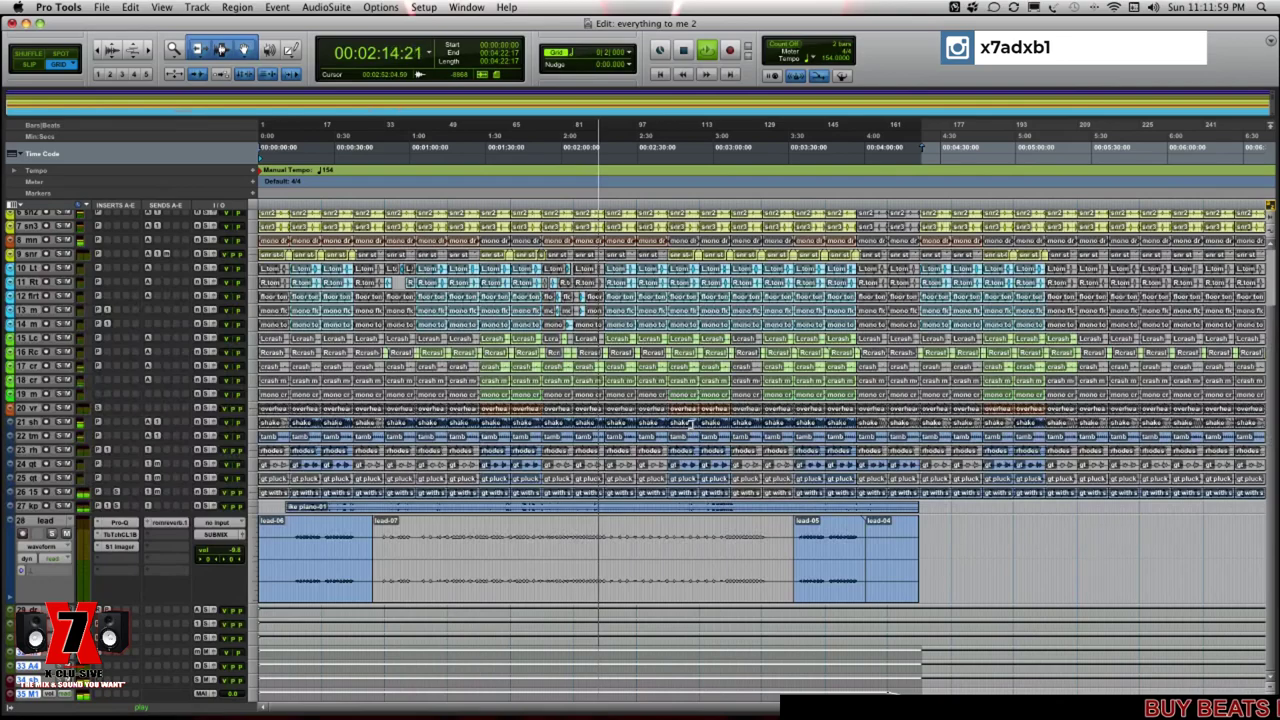
scroll(693, 428, "up", 3)
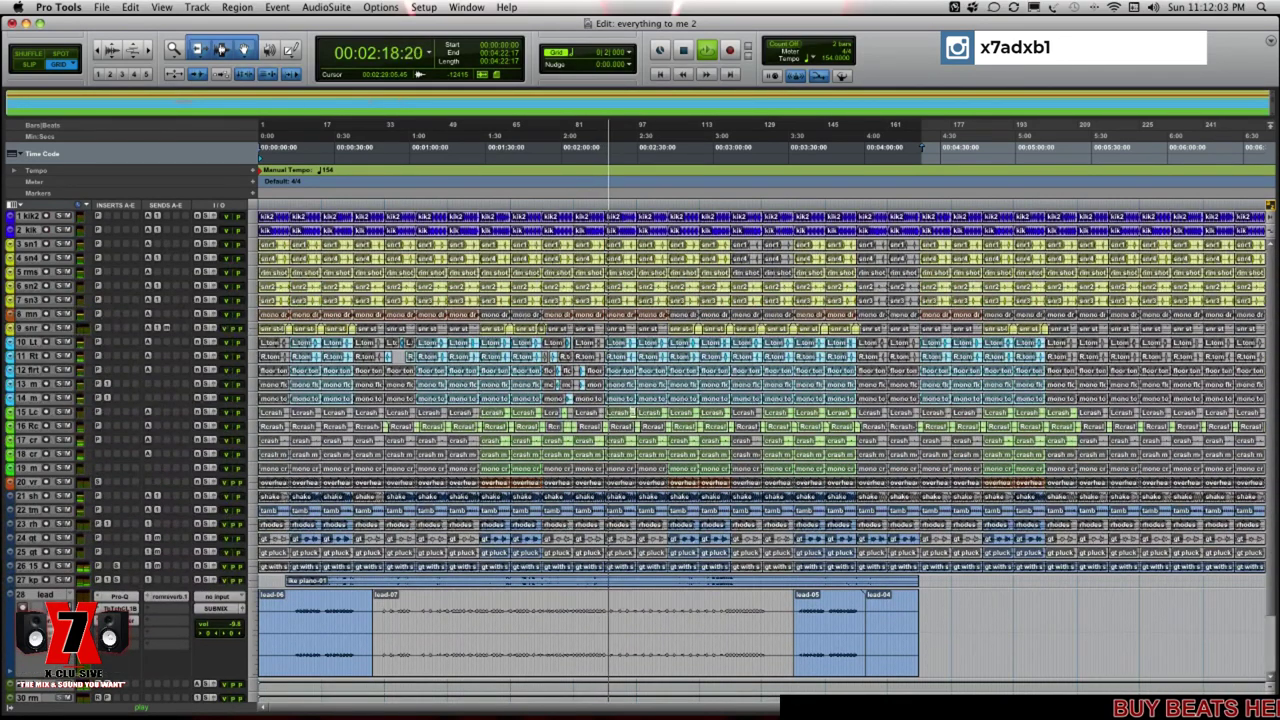
key("space")
key("super+equal")
key("super+equal")
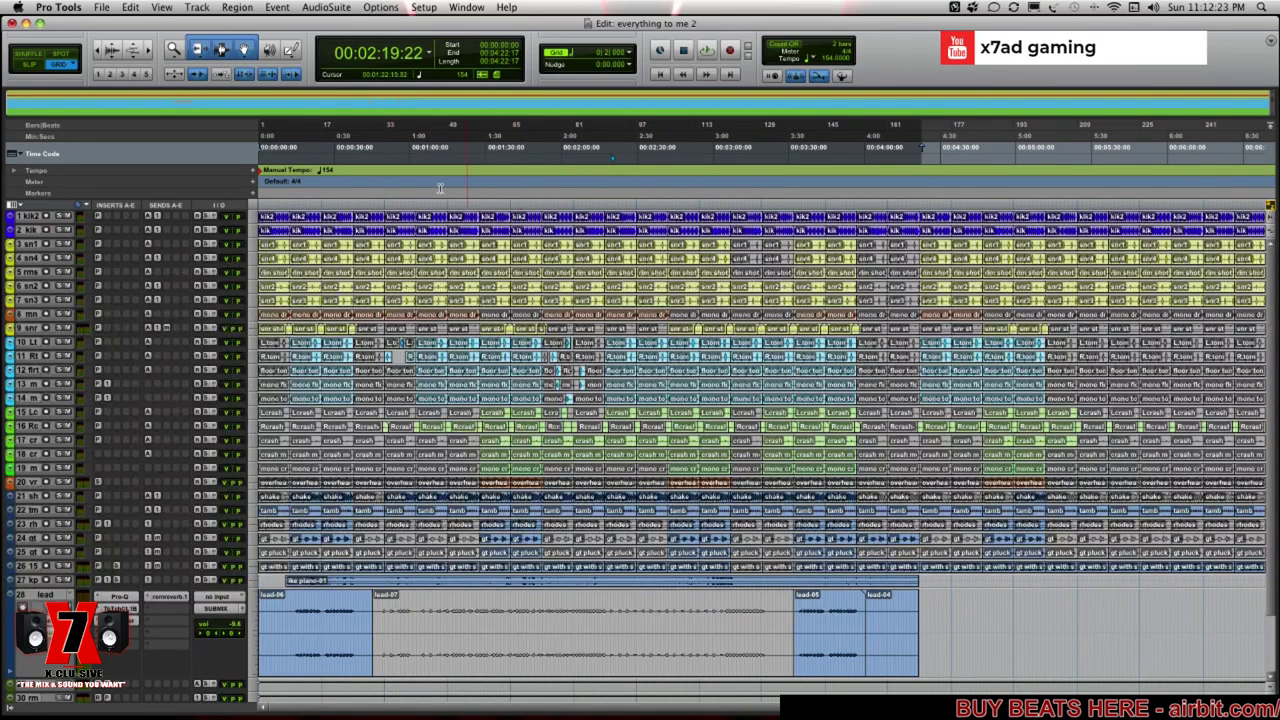
Play a few seconds of the arrangement from 00:00:38:28 and stop playback at 00:00:43:04
left_click(356, 178)
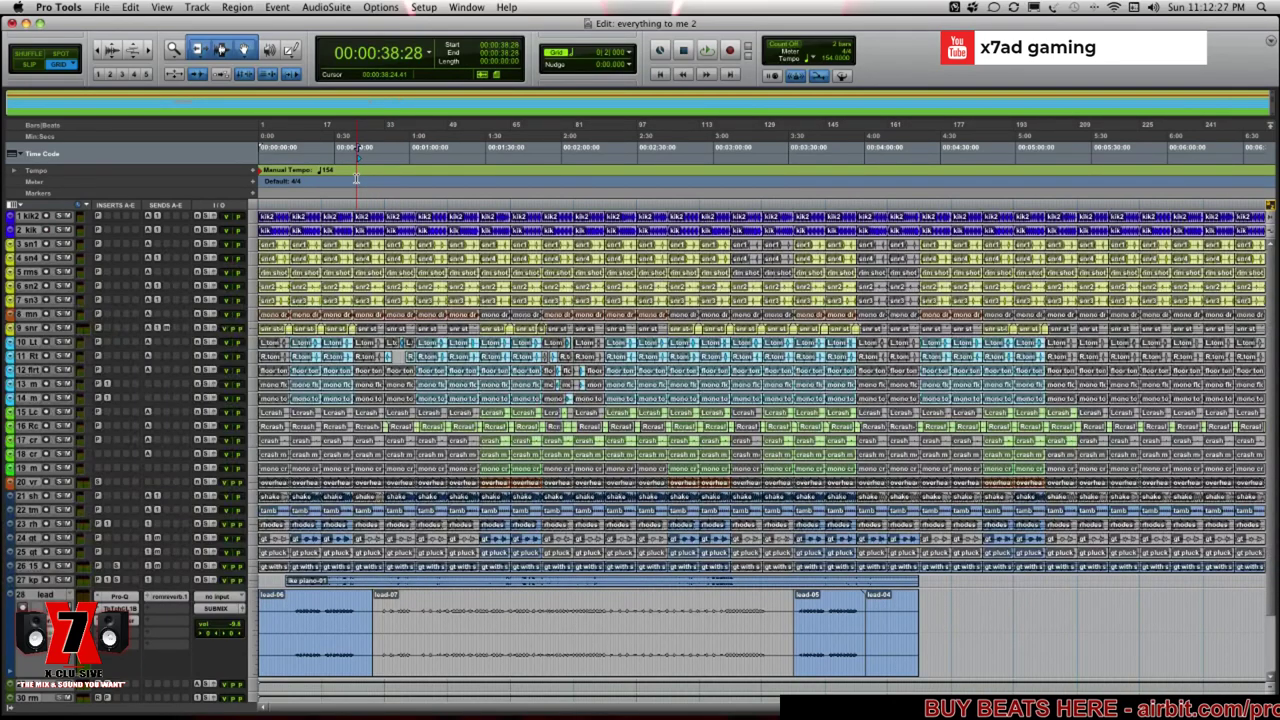
key("space")
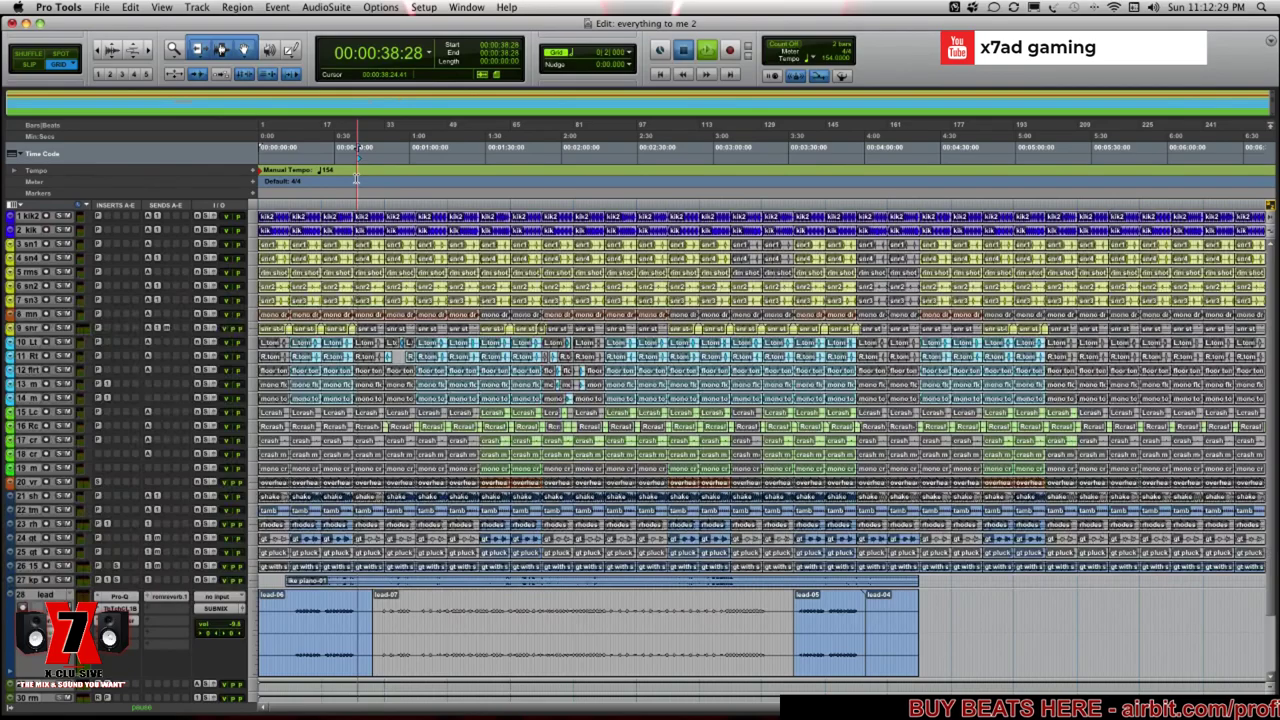
key("super+equal")
key("super+equal")
key("super+bracketright")
key("super+bracketright")
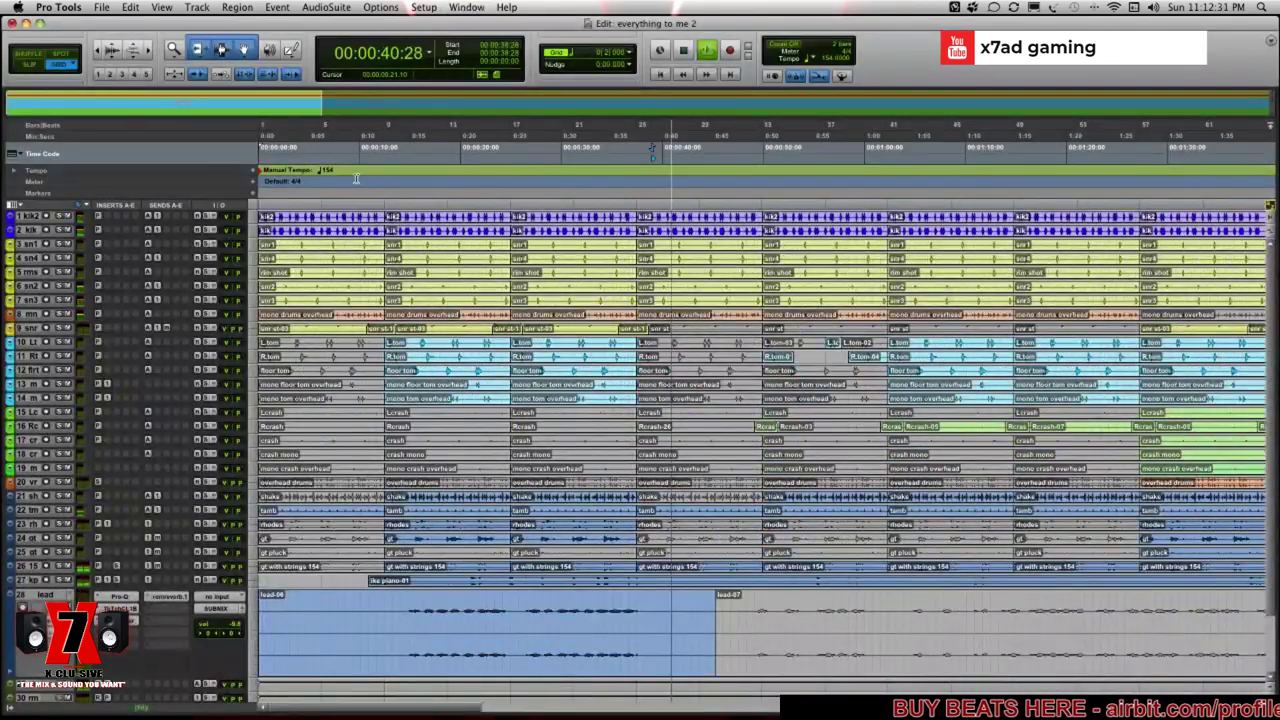
key("super+bracketright")
key("space")
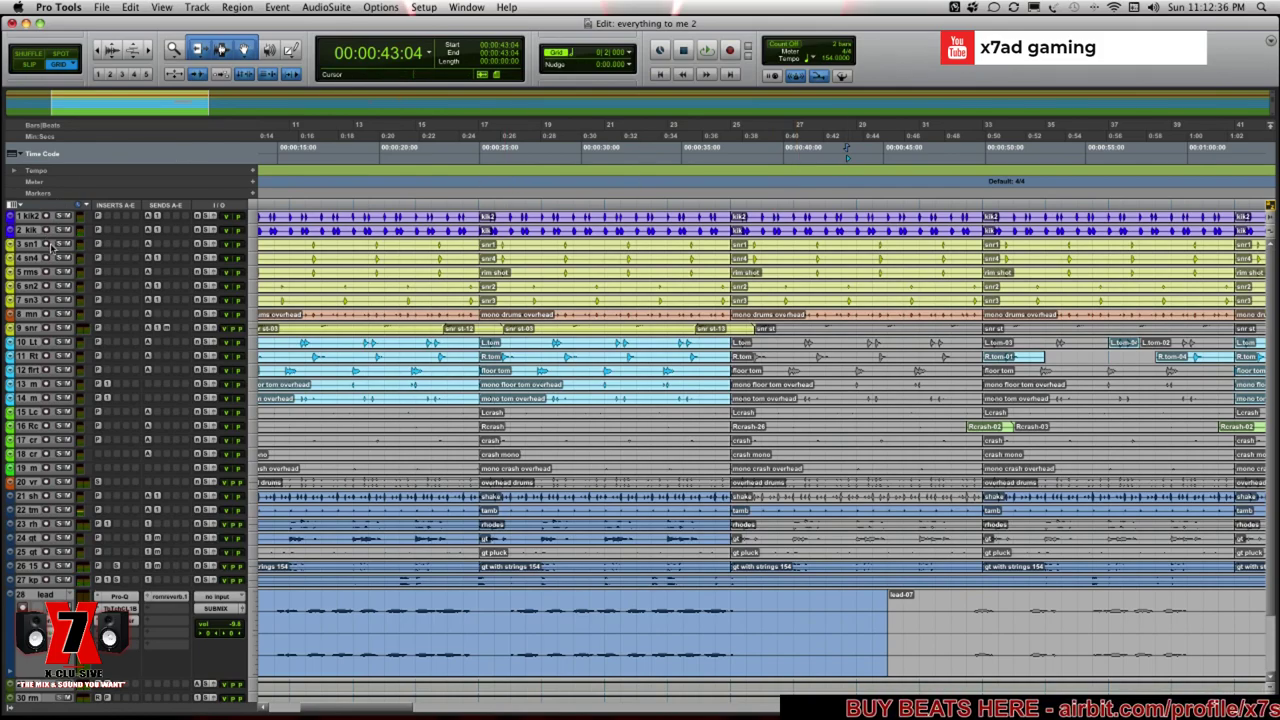
Enlarge the track heights of kik and kik2 so their waveforms can be edited
key("ctrl+Down")
key("ctrl+Down")
key("ctrl+Down")
key("ctrl+Down")
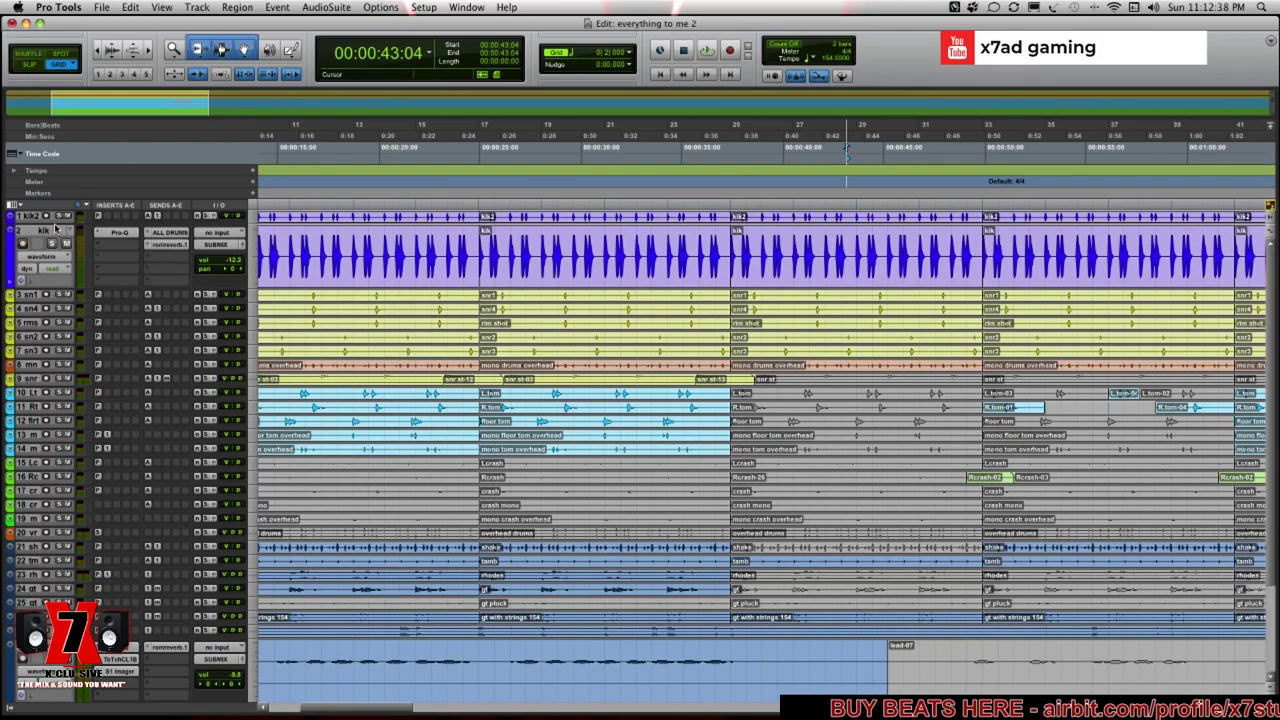
left_click(56, 217)
key("ctrl+Down")
key("ctrl+Down")
key("ctrl+Down")
key("ctrl+Down")
key("ctrl+Down")
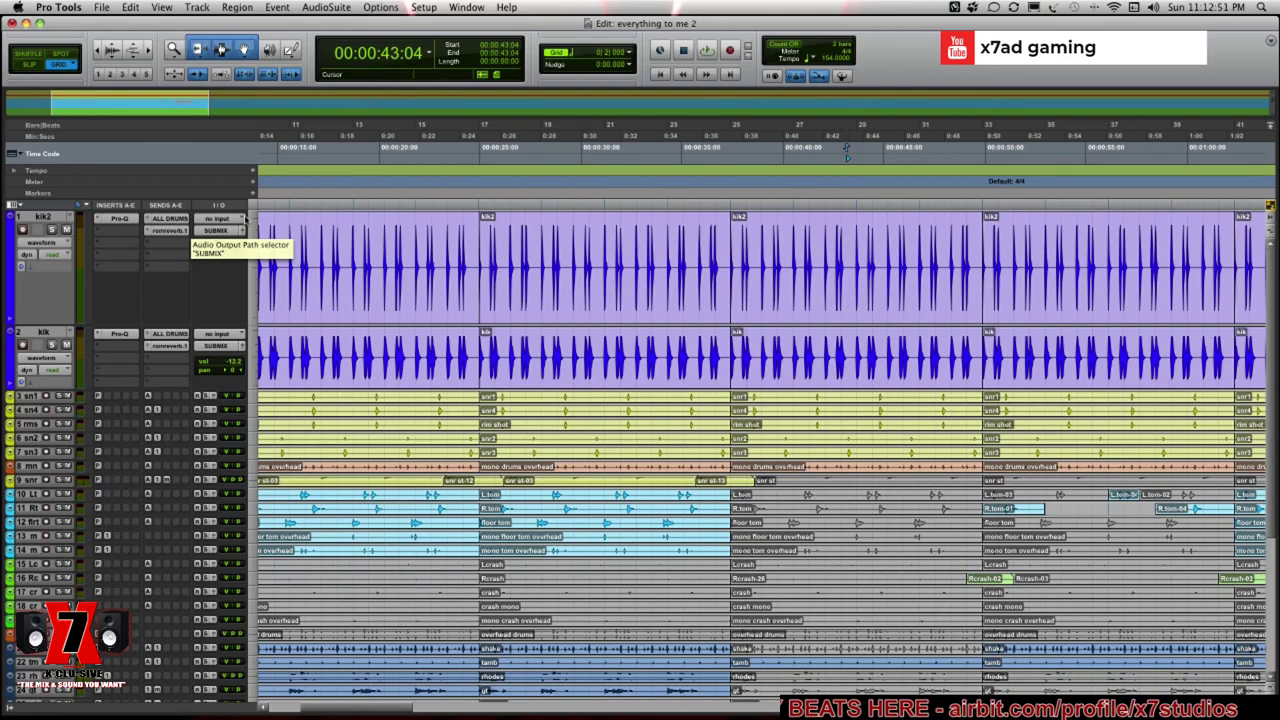
Play the session from 00:00:23:11 and set the grid resolution to 1/16 note
left_click(450, 201)
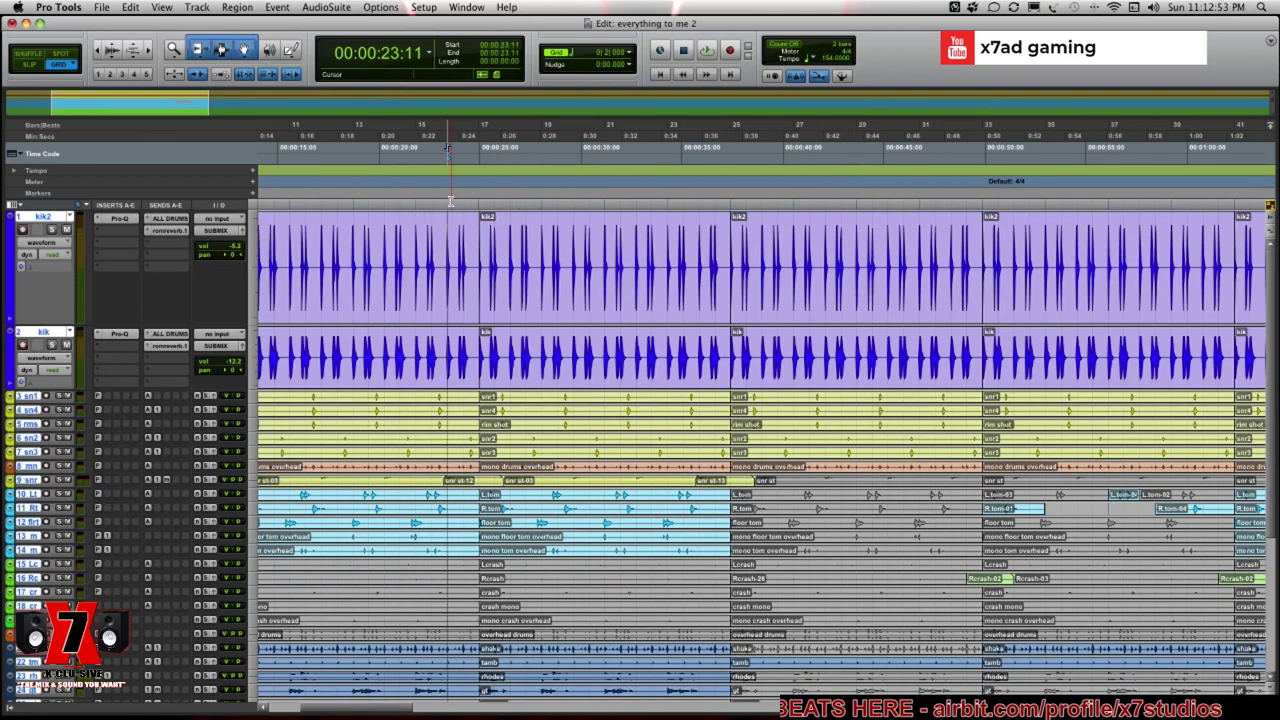
key("space")
left_click(630, 57)
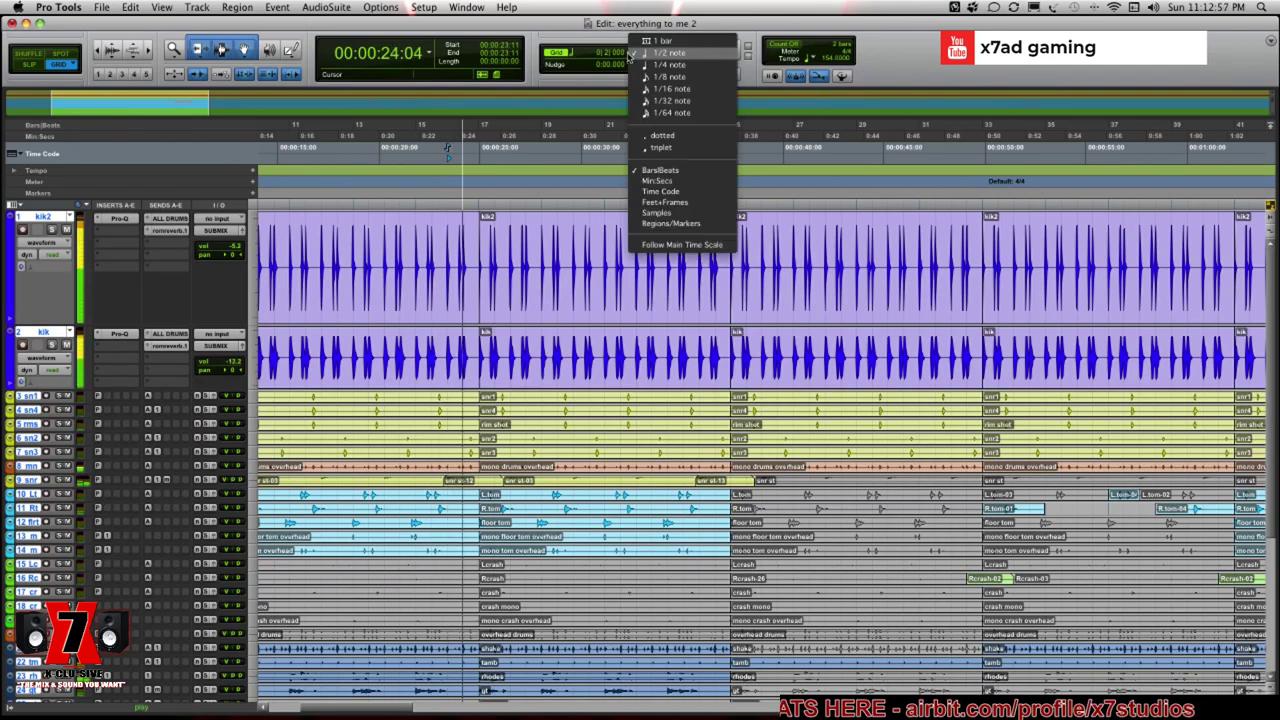
left_click(672, 88)
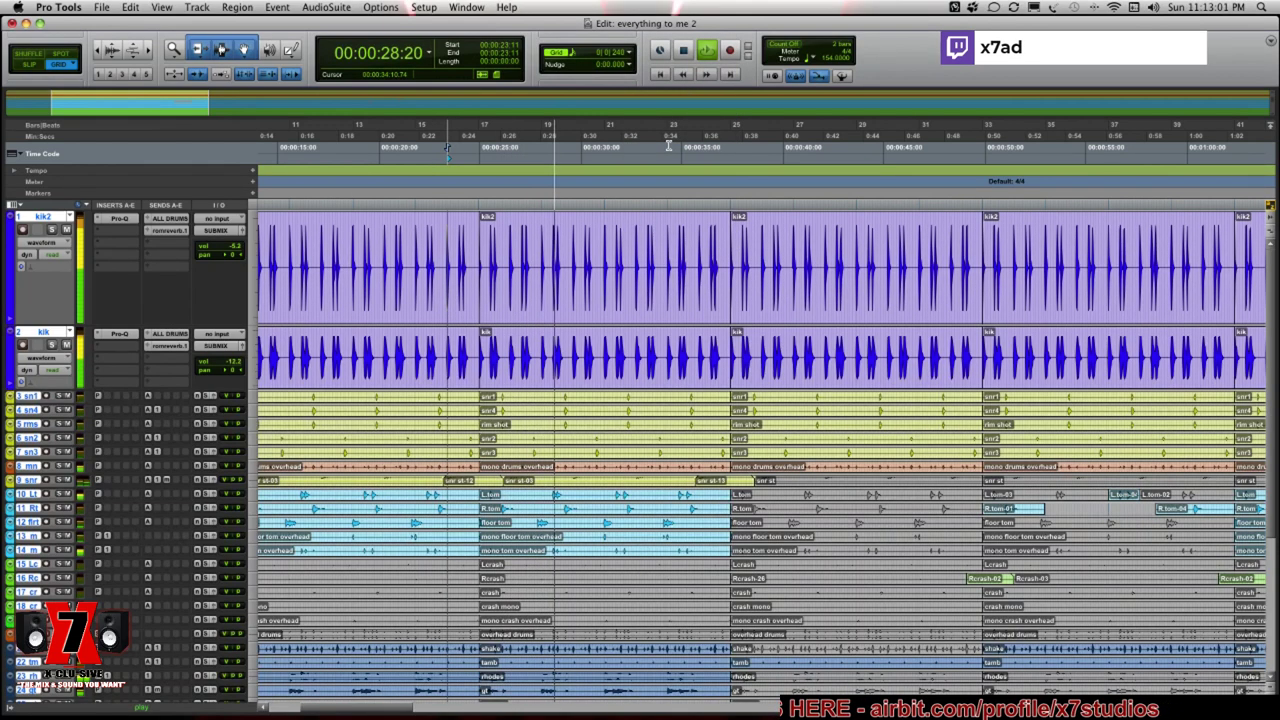
Examine the kick pattern closely by playing it from just before bar 17
key("super+bracketright")
key("super+bracketright")
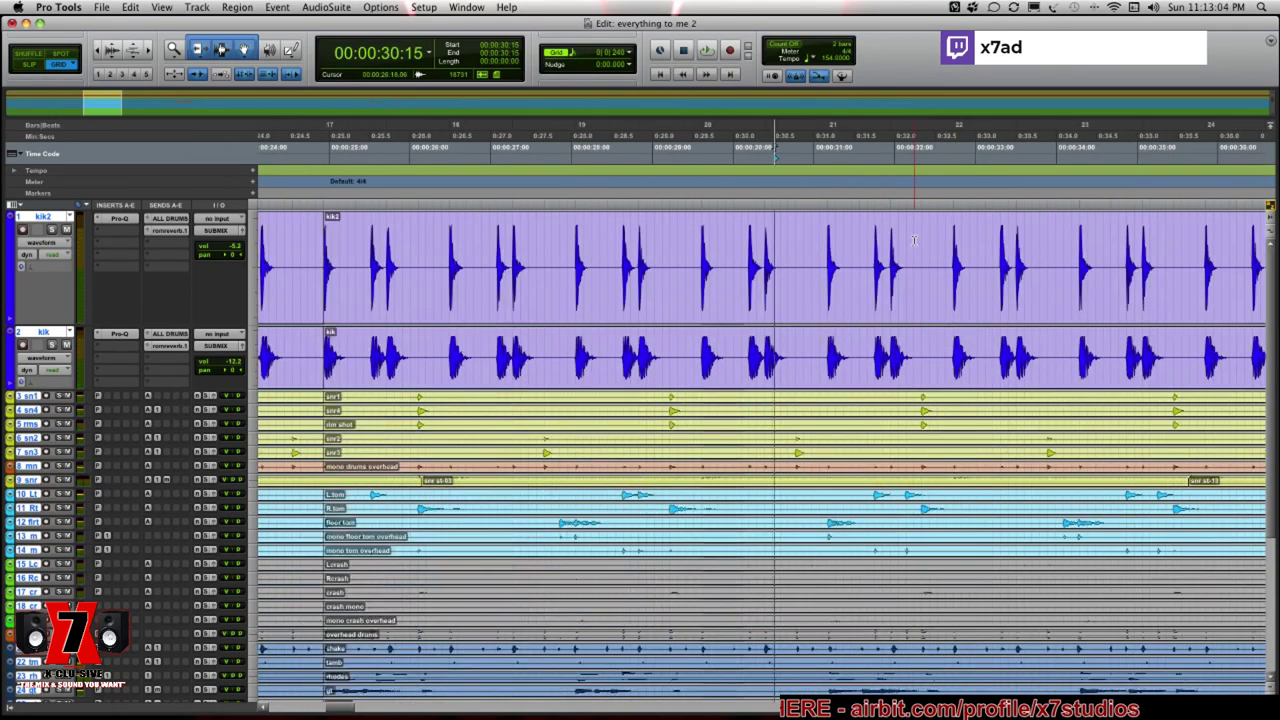
left_click(314, 195)
key("space")
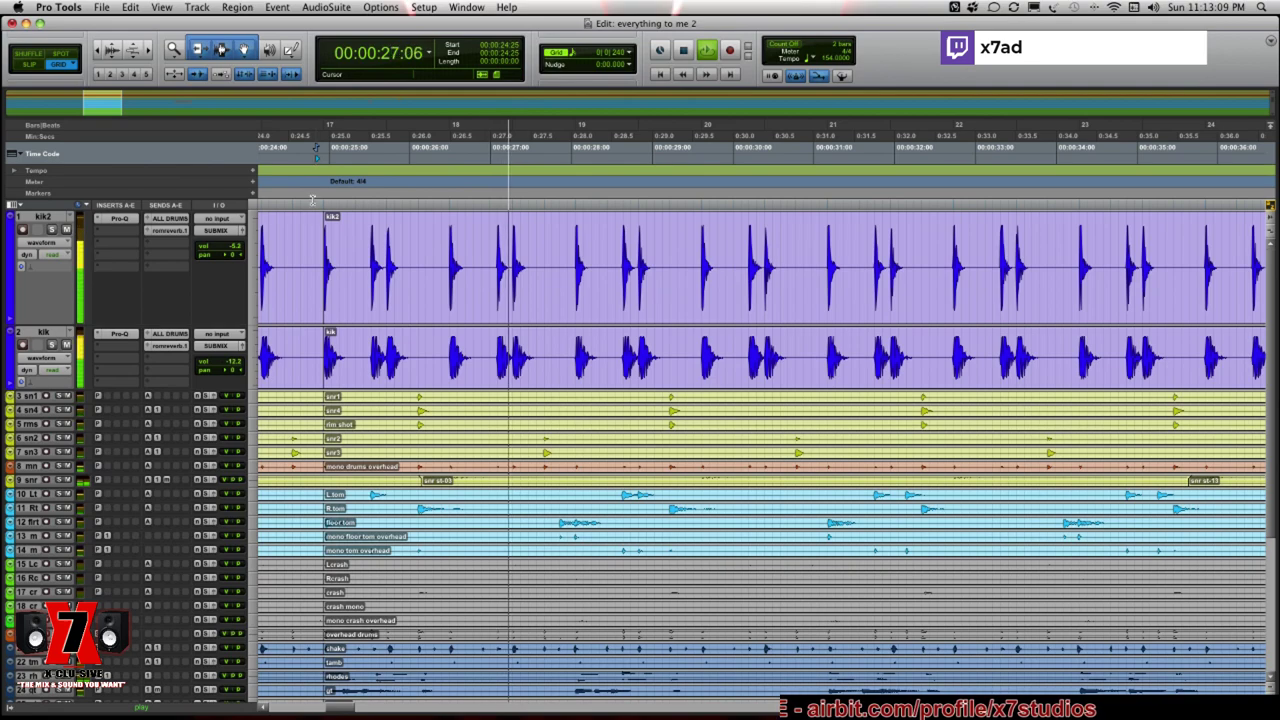
key("space")
Try to duplicate the kik2 hit at bar 18, selected from 00:00:26:11 to 00:00:26:20, directly after itself
left_click_drag(445, 247, 464, 250)
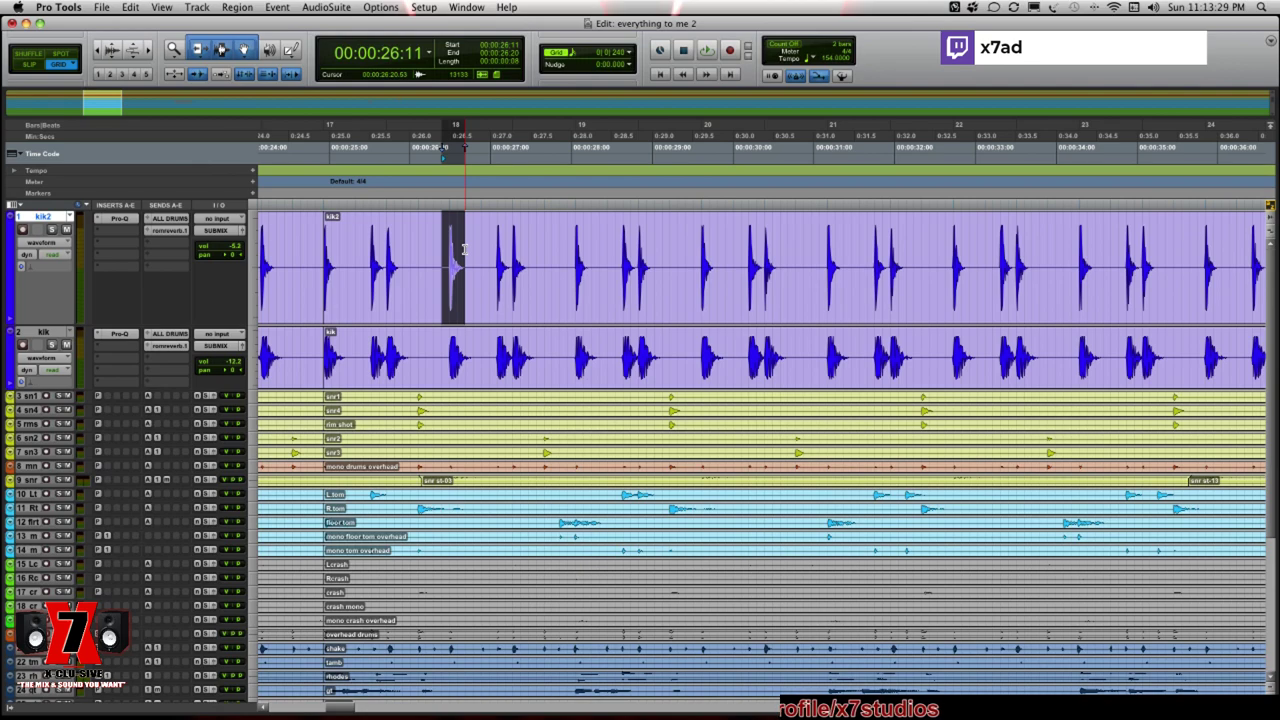
key("super+e")
key("plus")
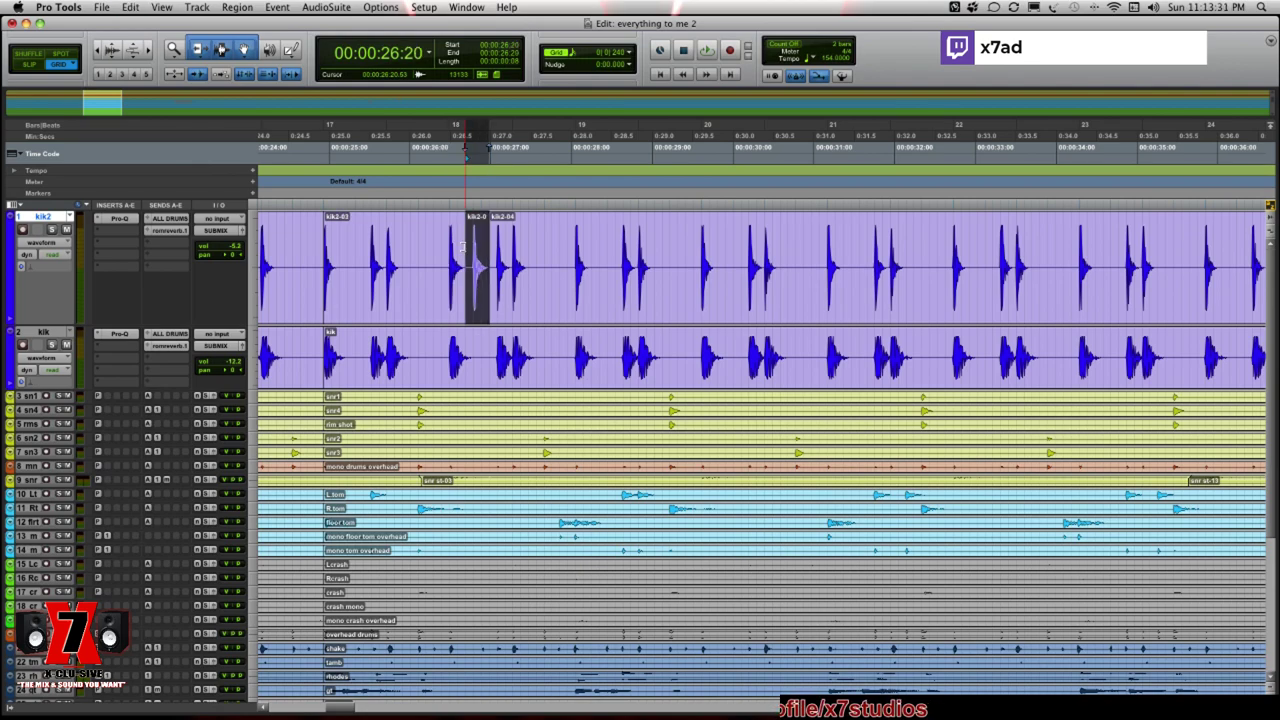
Audition the extra kick hit from 00:00:24:13, and undo its duplication on the kik2 track
left_click(281, 171)
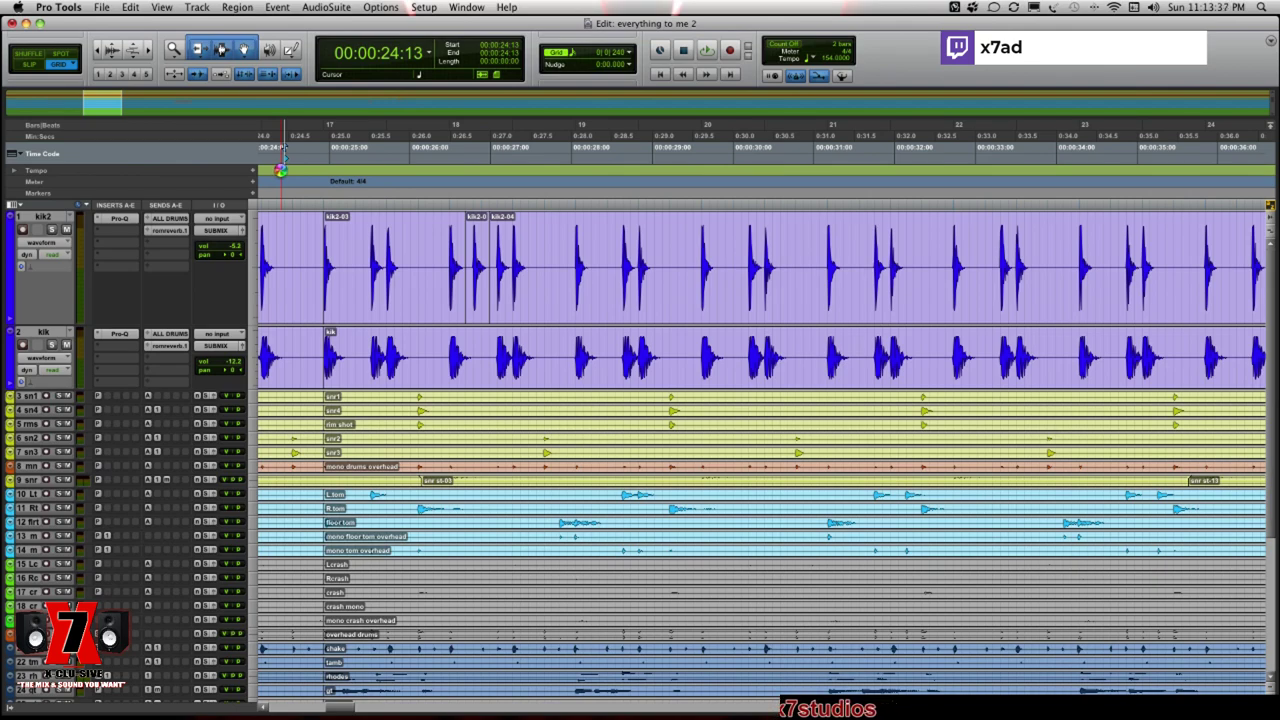
key("space")
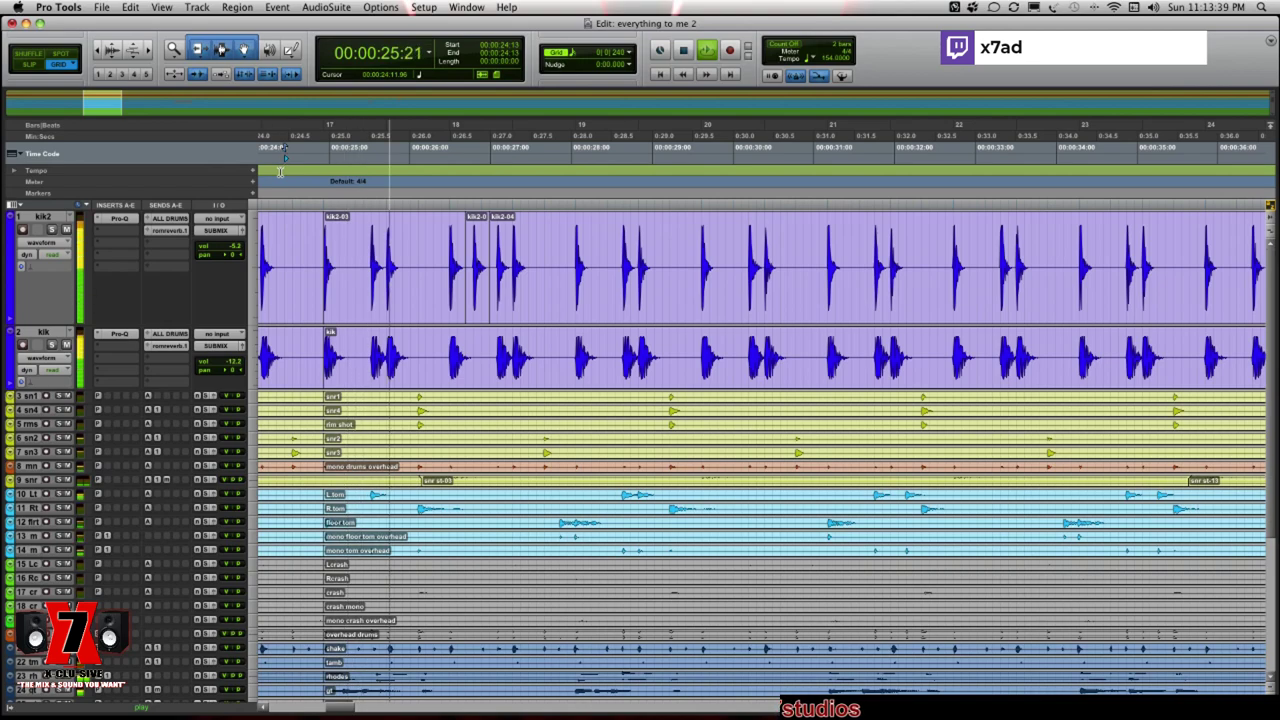
key("space")
key("super+z")
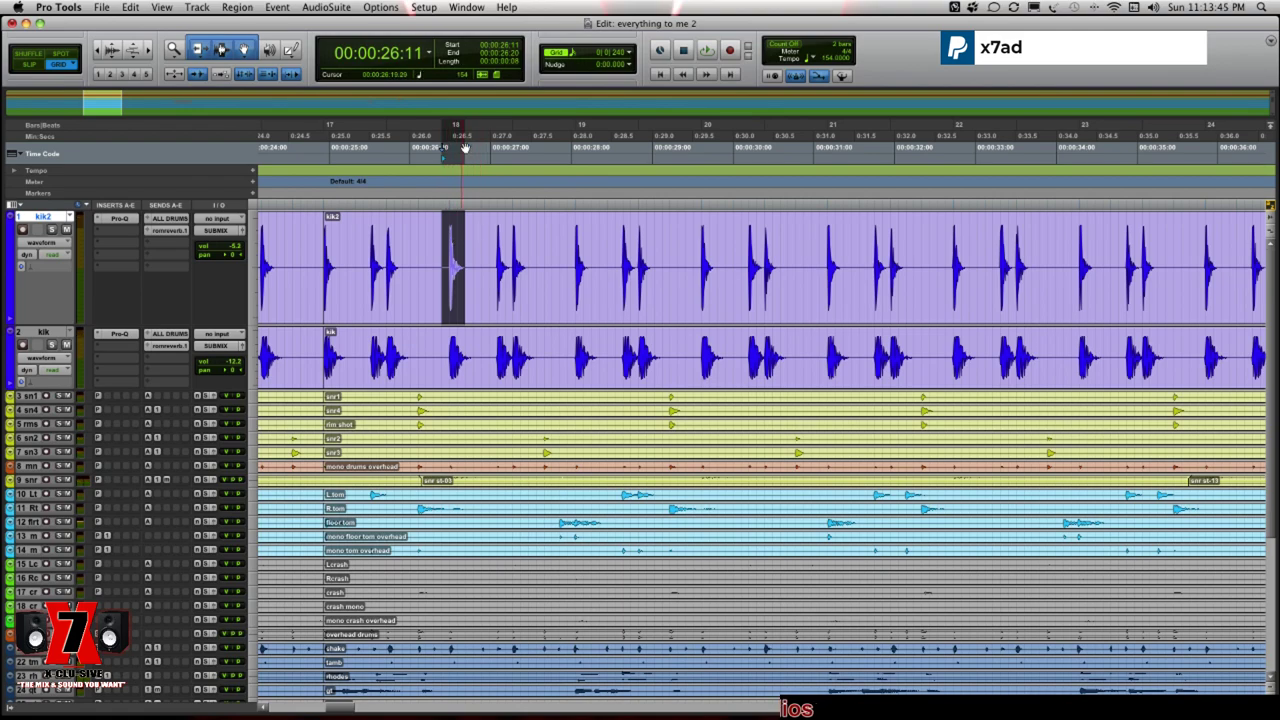
Try to duplicate the kik2 hit at bar 18, selected from 00:00:26:11 to 00:00:26:23, directly after itself, and undo it
left_click_drag(474, 150, 505, 150)
key("super+e")
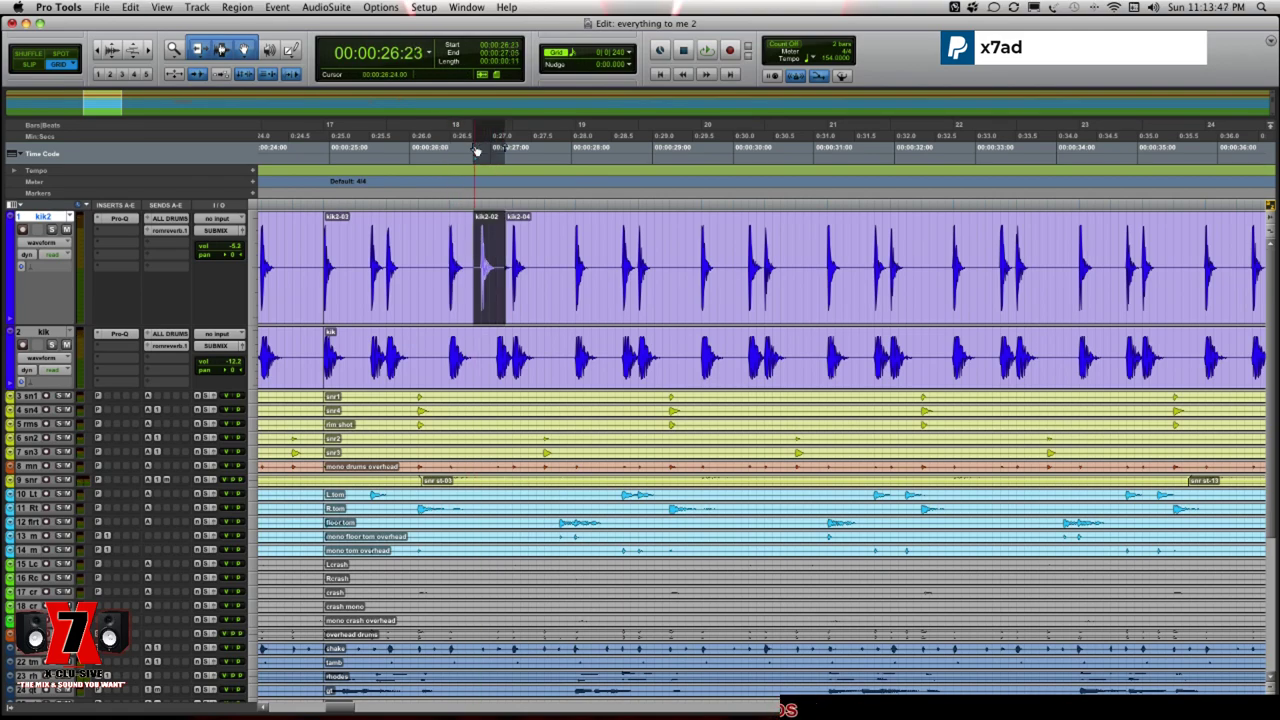
key("super+z")
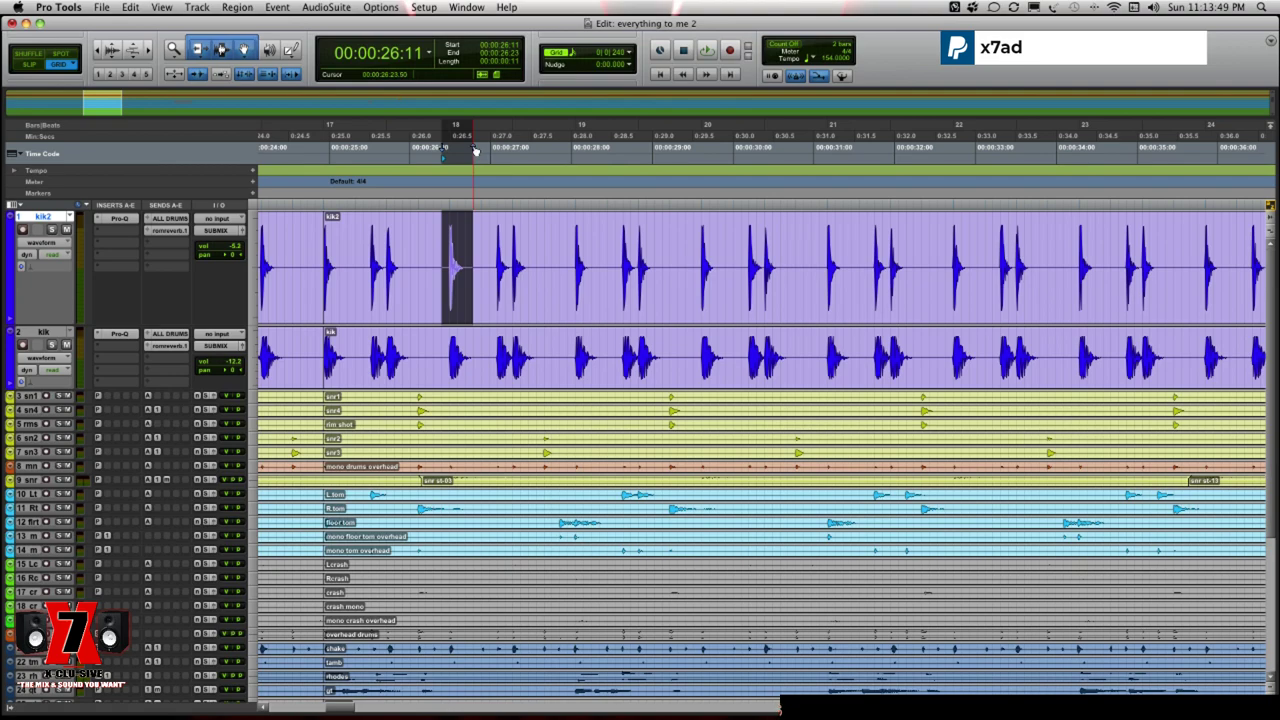
Try to add a kick by copying the kik2 hit from 00:00:26:14 to 00:00:26:17 and placing the copy at 00:00:26:26
key("super+bracketright")
key("super+bracketright")
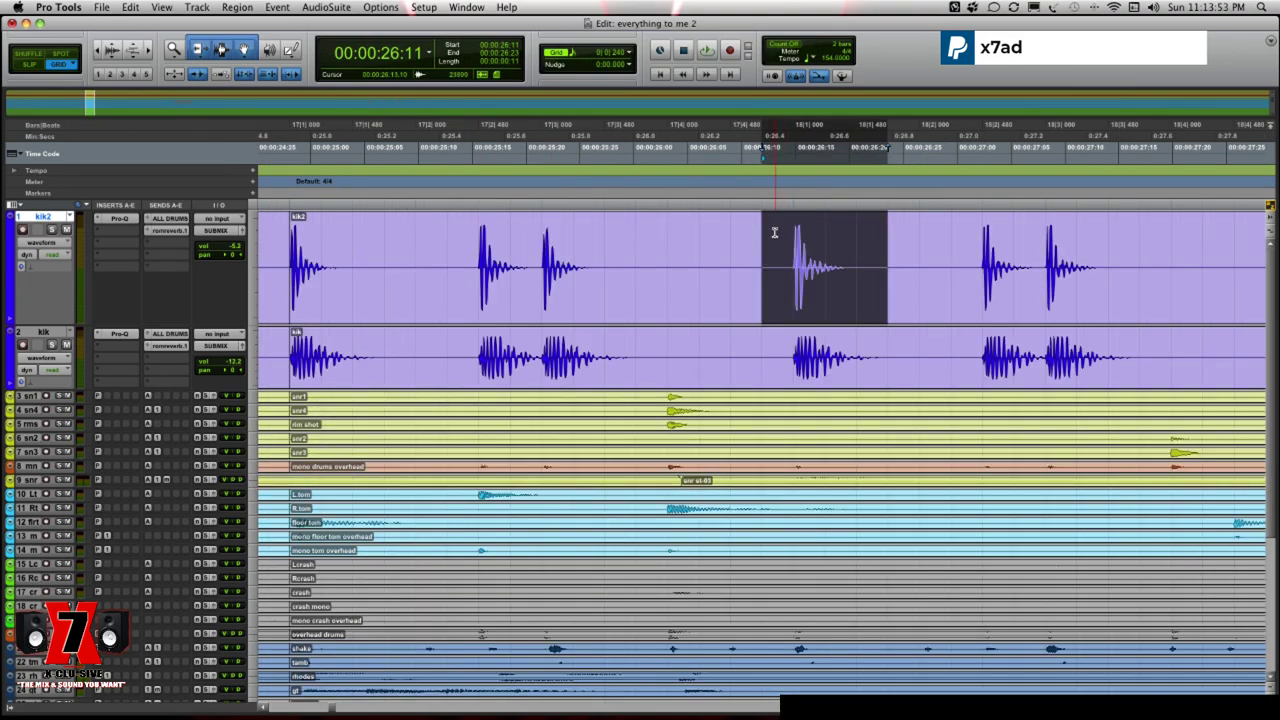
key("shift+Tab")
left_click_drag(786, 234, 814, 236)
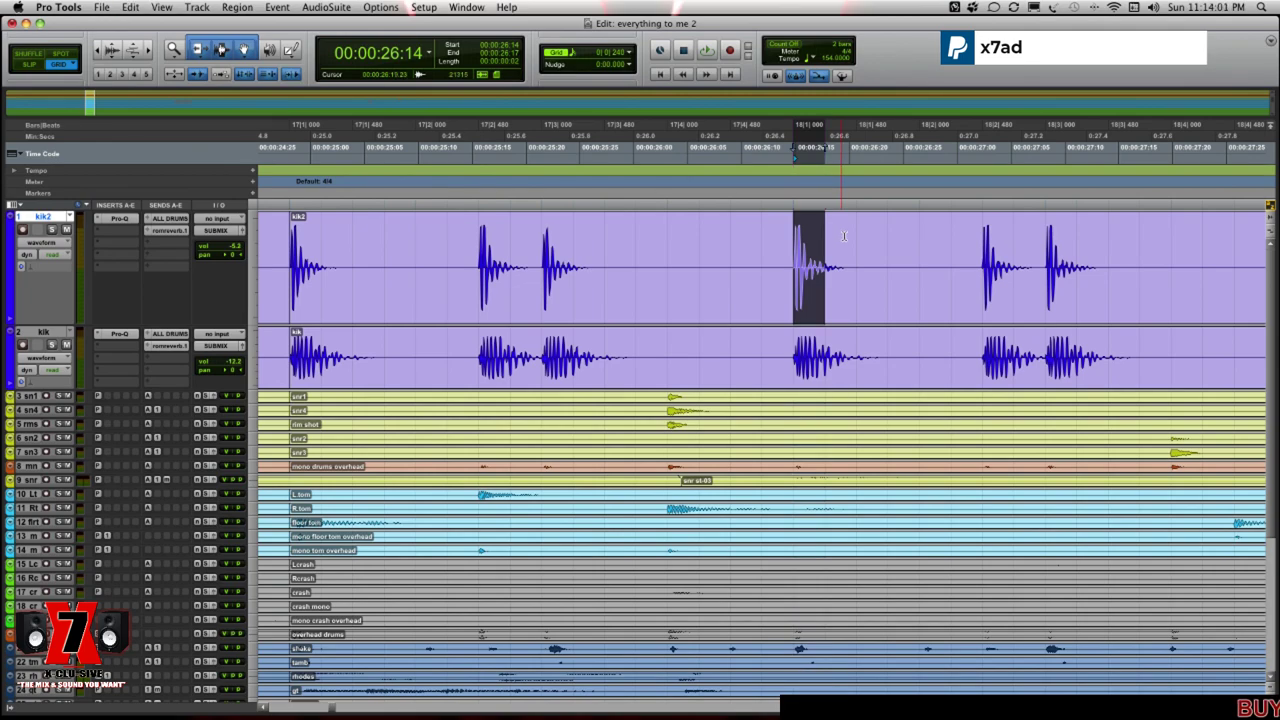
left_click(916, 243)
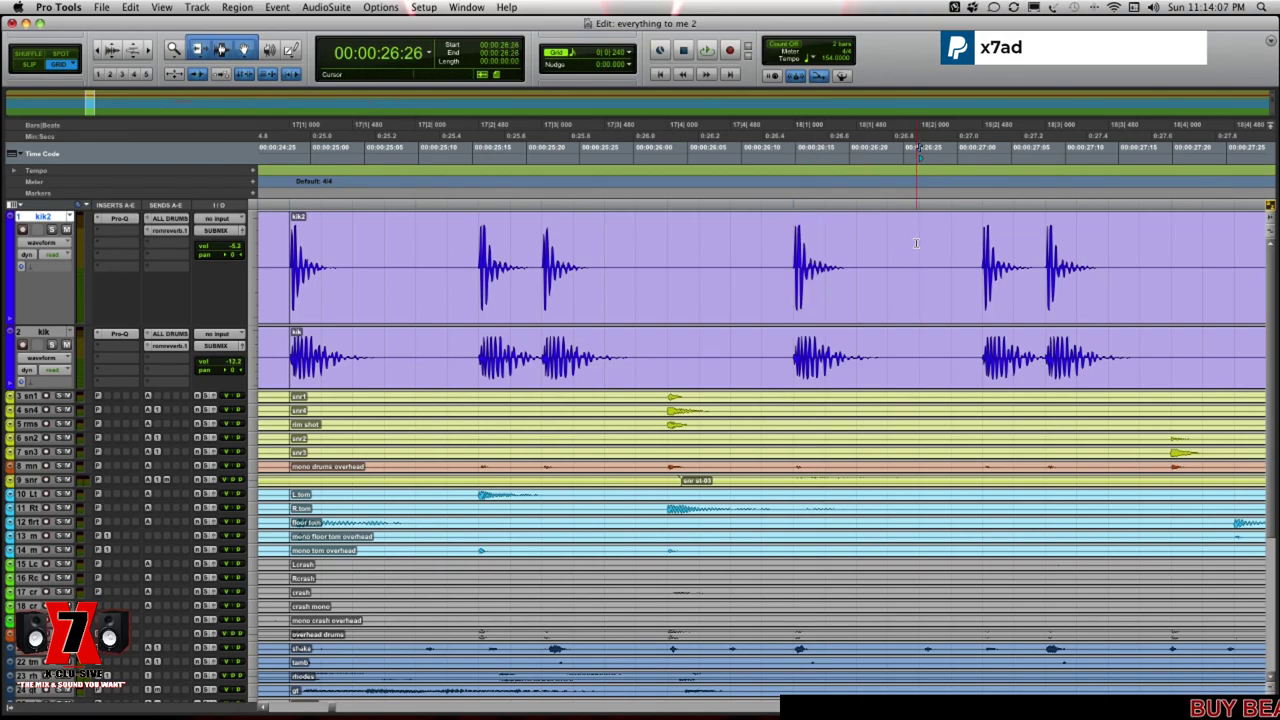
left_click_drag(916, 243, 951, 243)
key("super+e")
Audition the added kick from 00:00:25:24, and undo its placement on the kik2 track
left_click(572, 182)
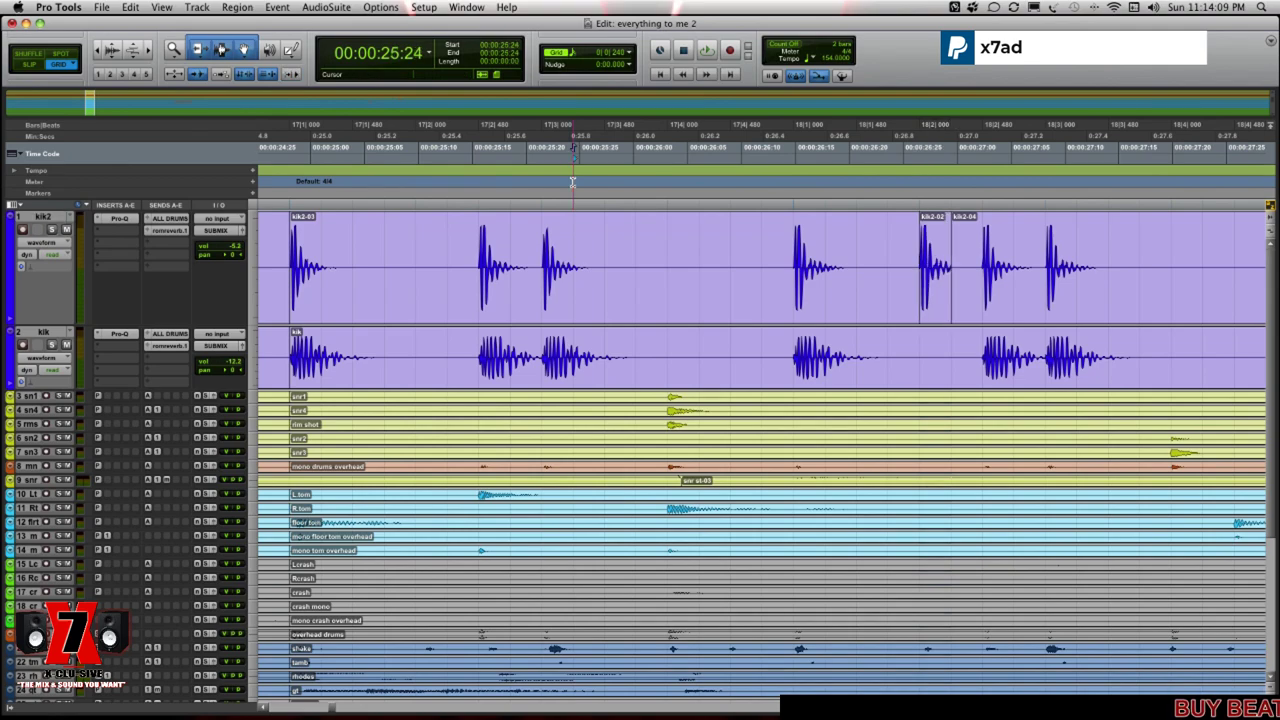
key("space")
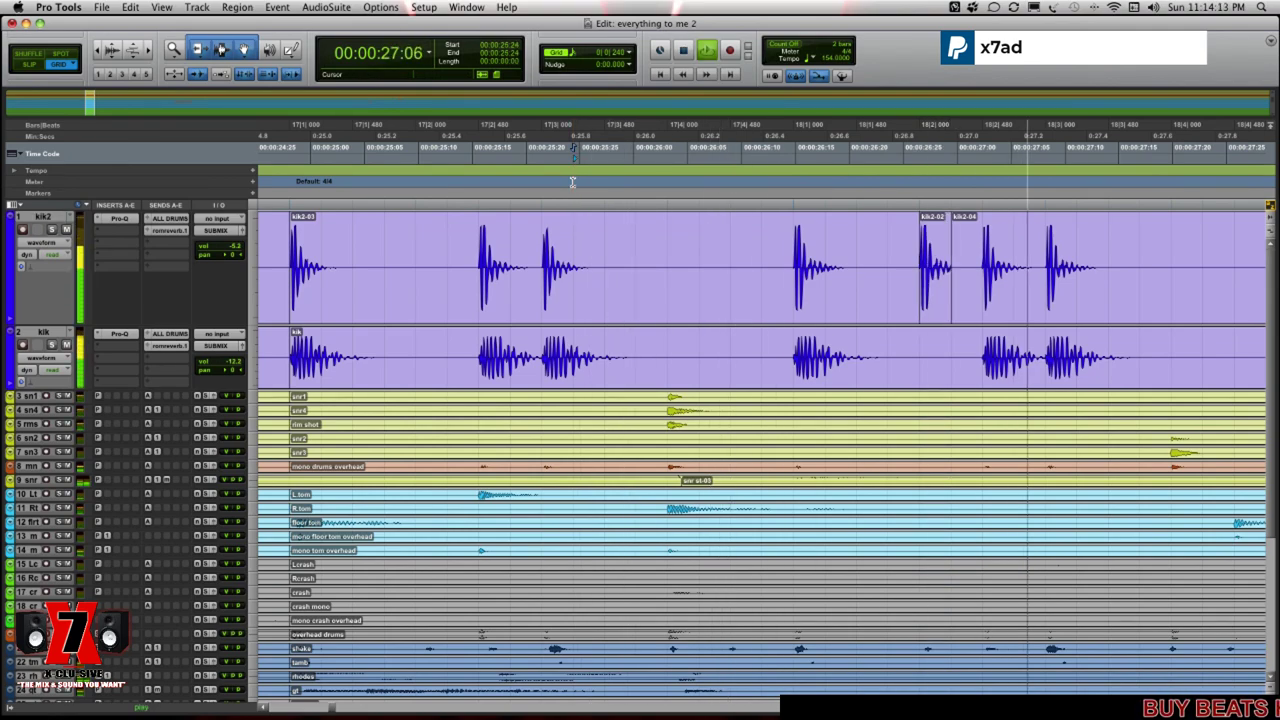
key("space")
key("super+z")
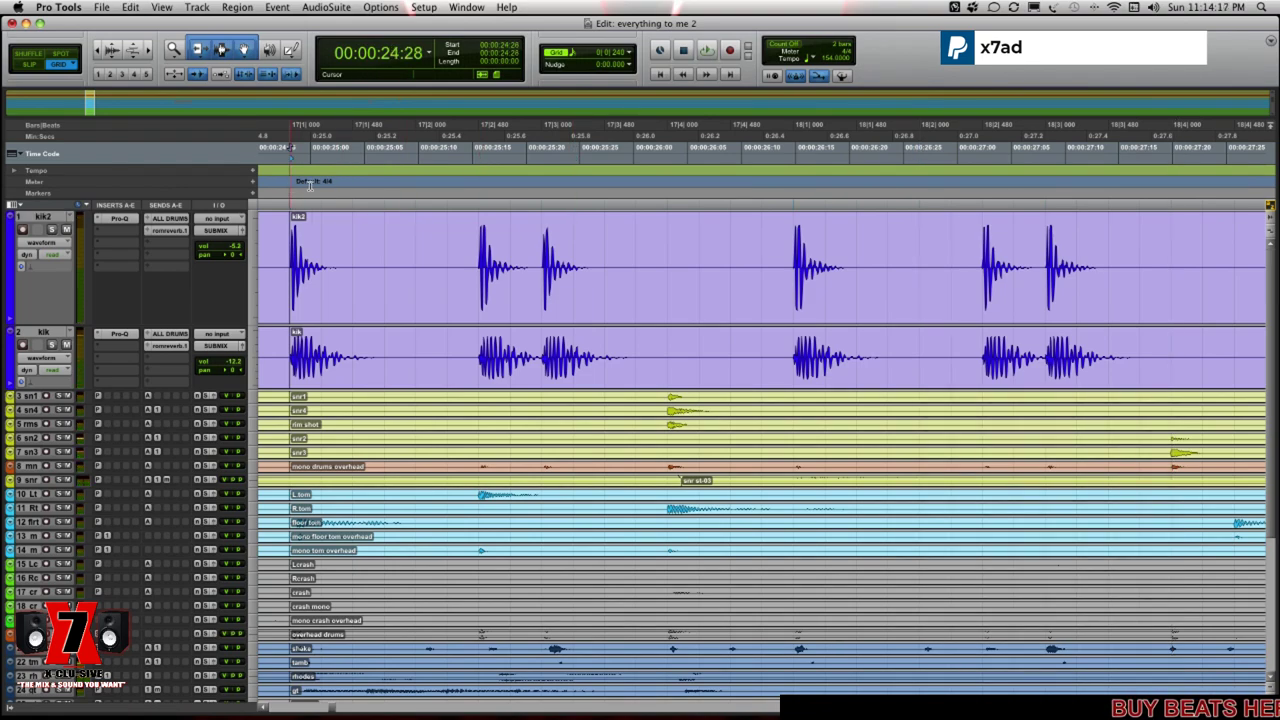
Play the song from bar 17 and listen to the original kick pattern in context across the surrounding bars
key("space")
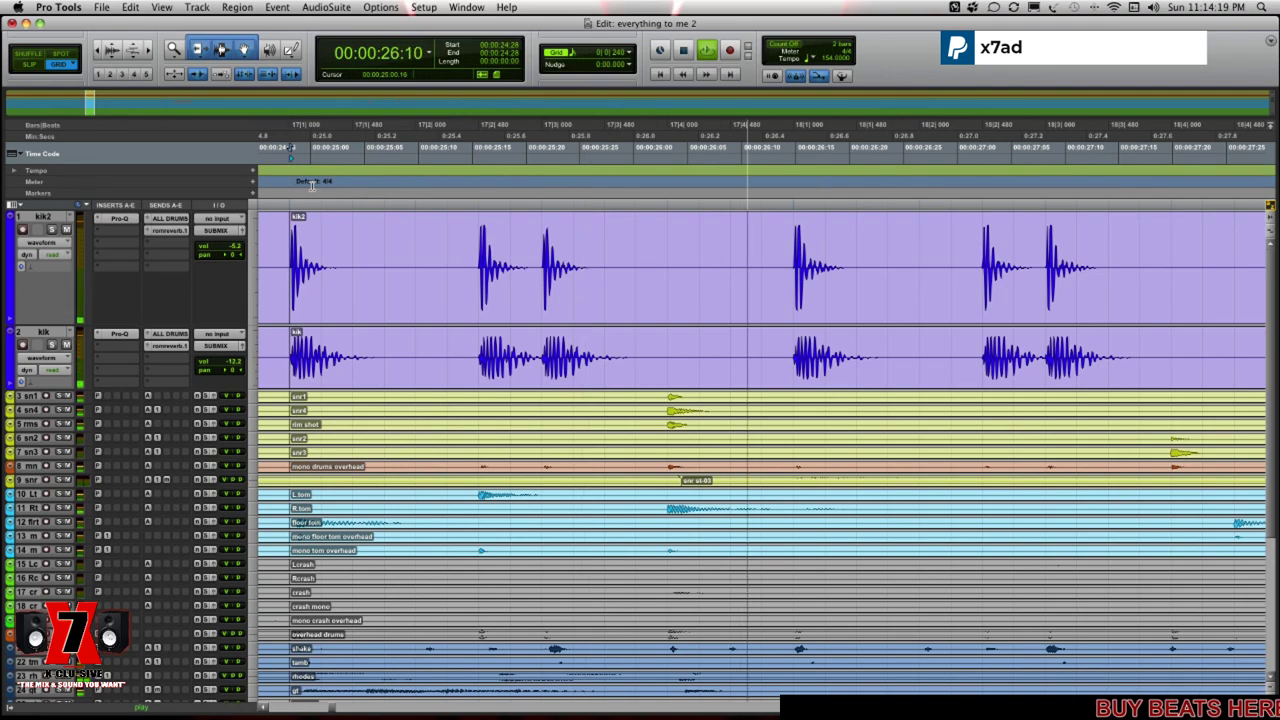
key("space")
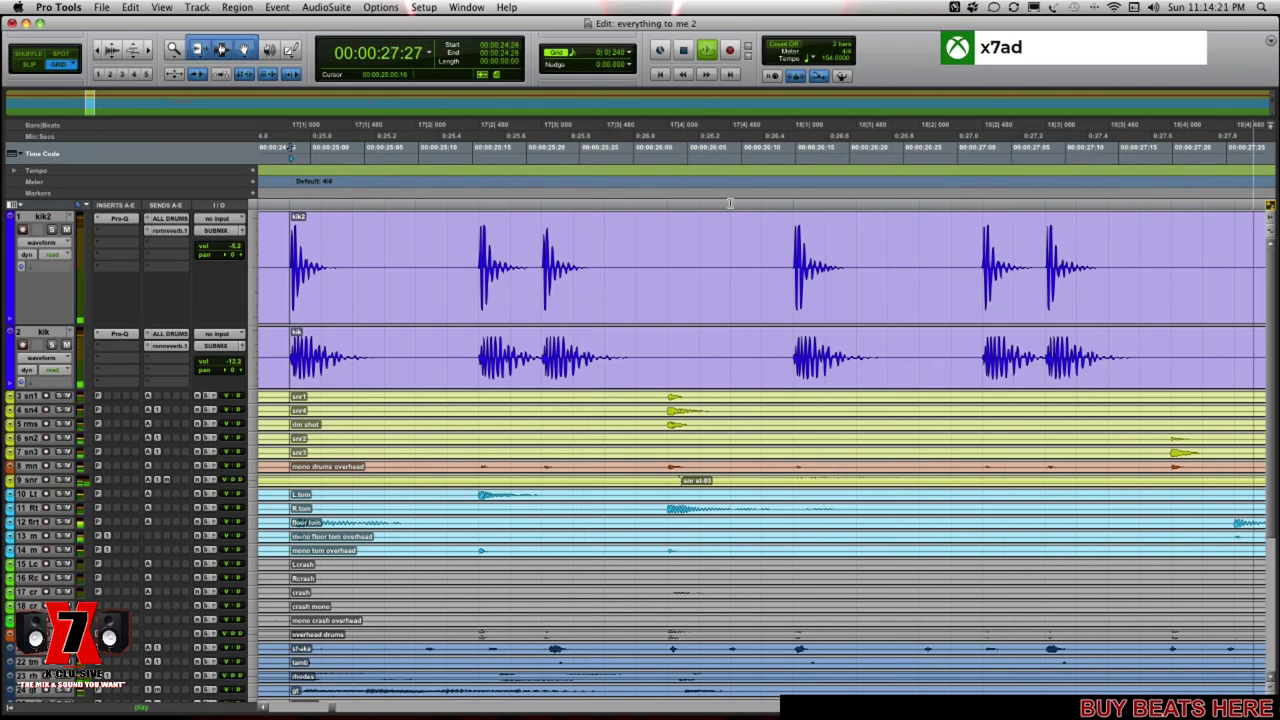
key("space")
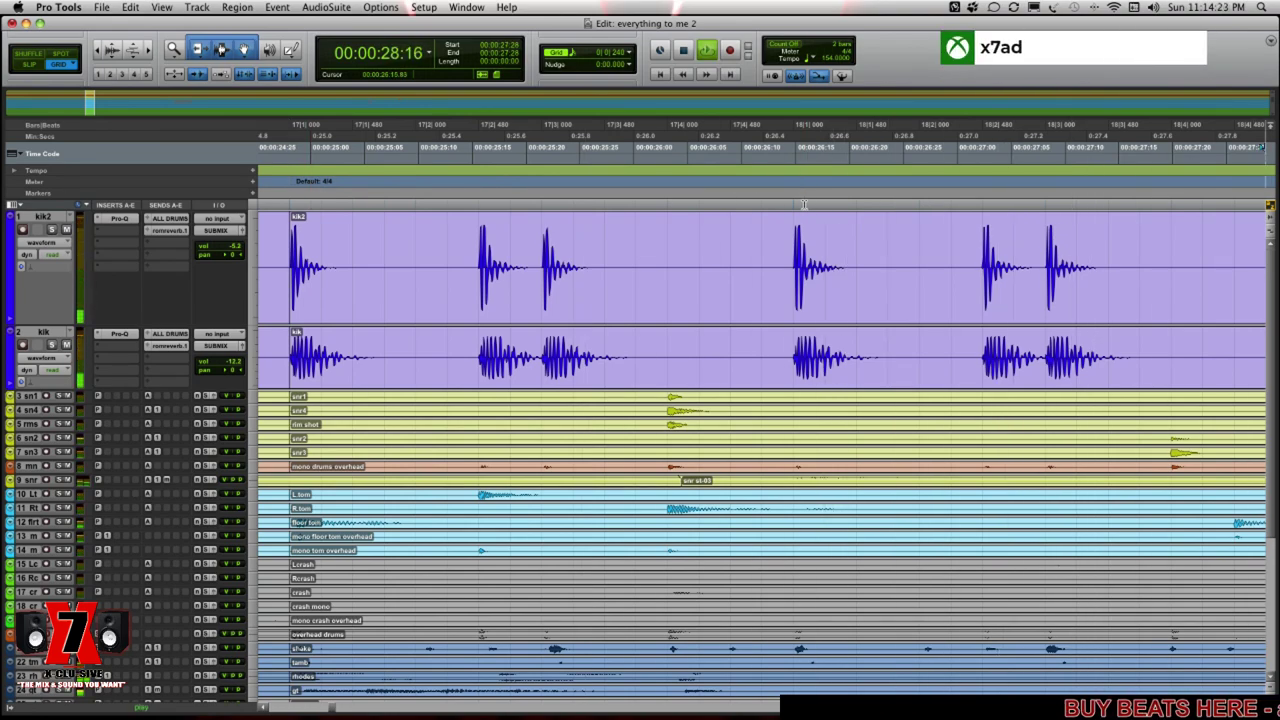
key("super+bracketleft")
key("super+bracketleft")
key("super+bracketleft")
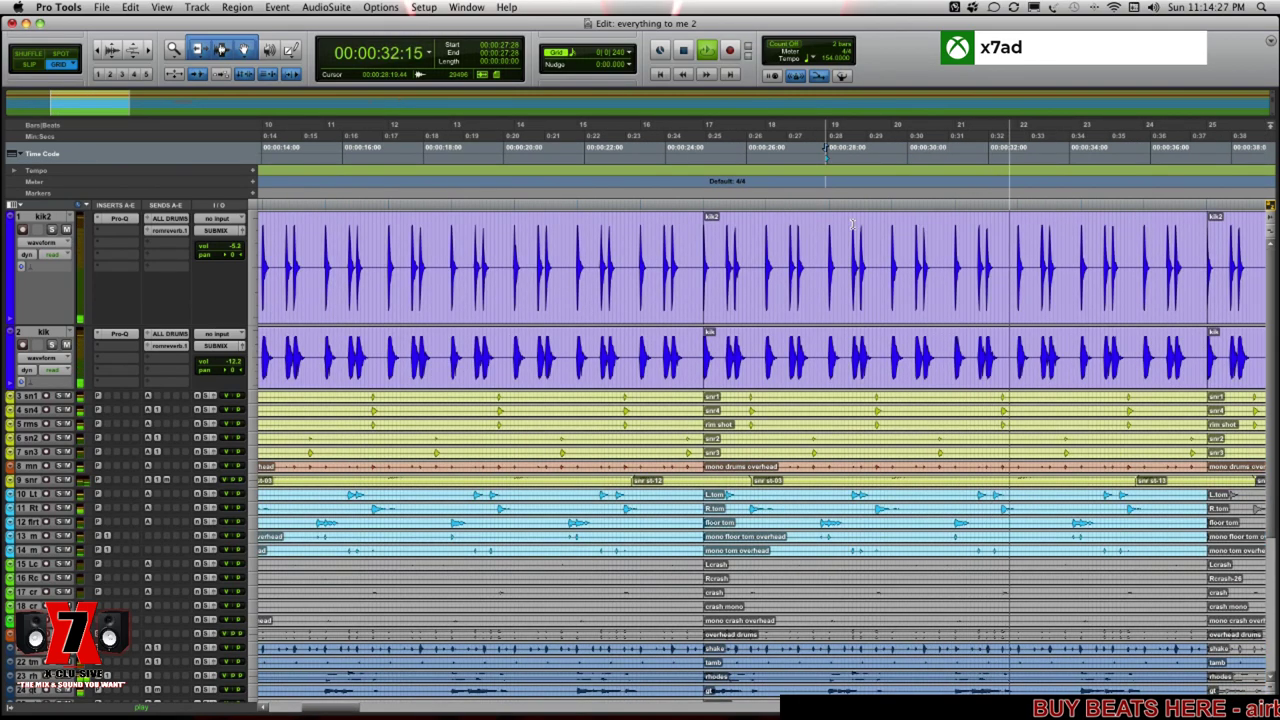
key("super+bracketleft")
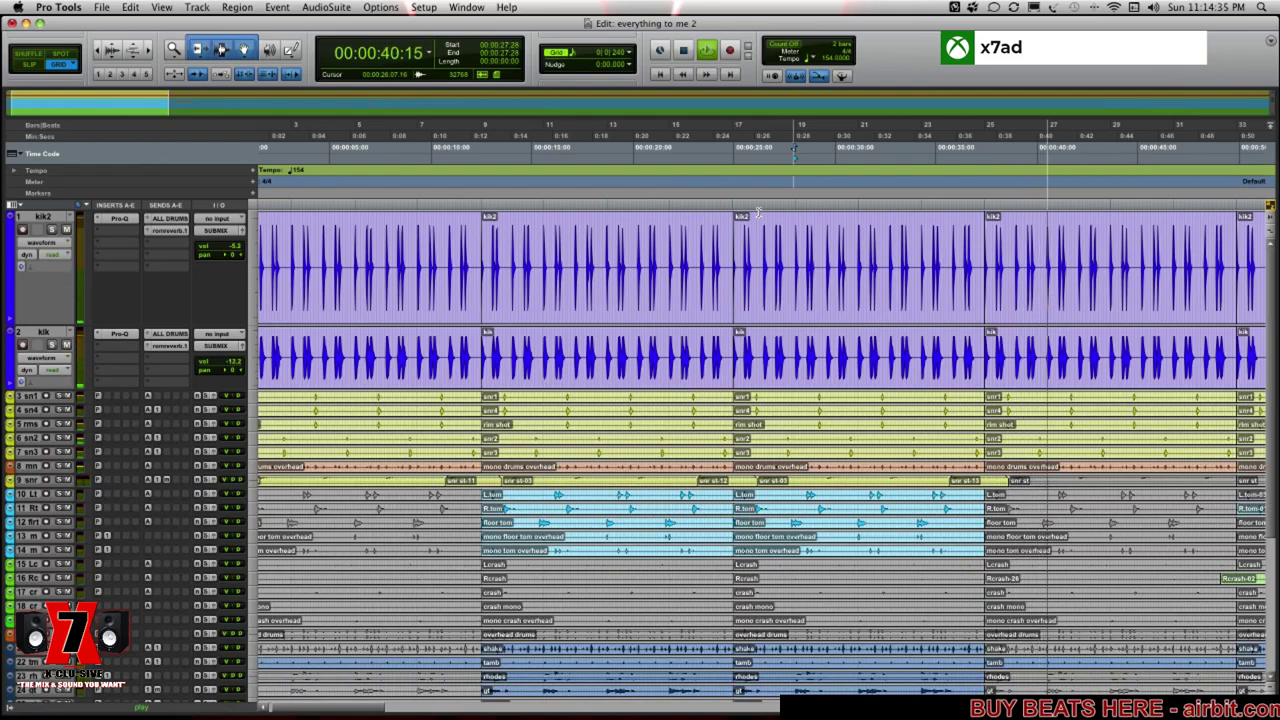
In the Mix window, raise the snr4 track's room reverb.1 send to about -6 dB
key("super+equal")
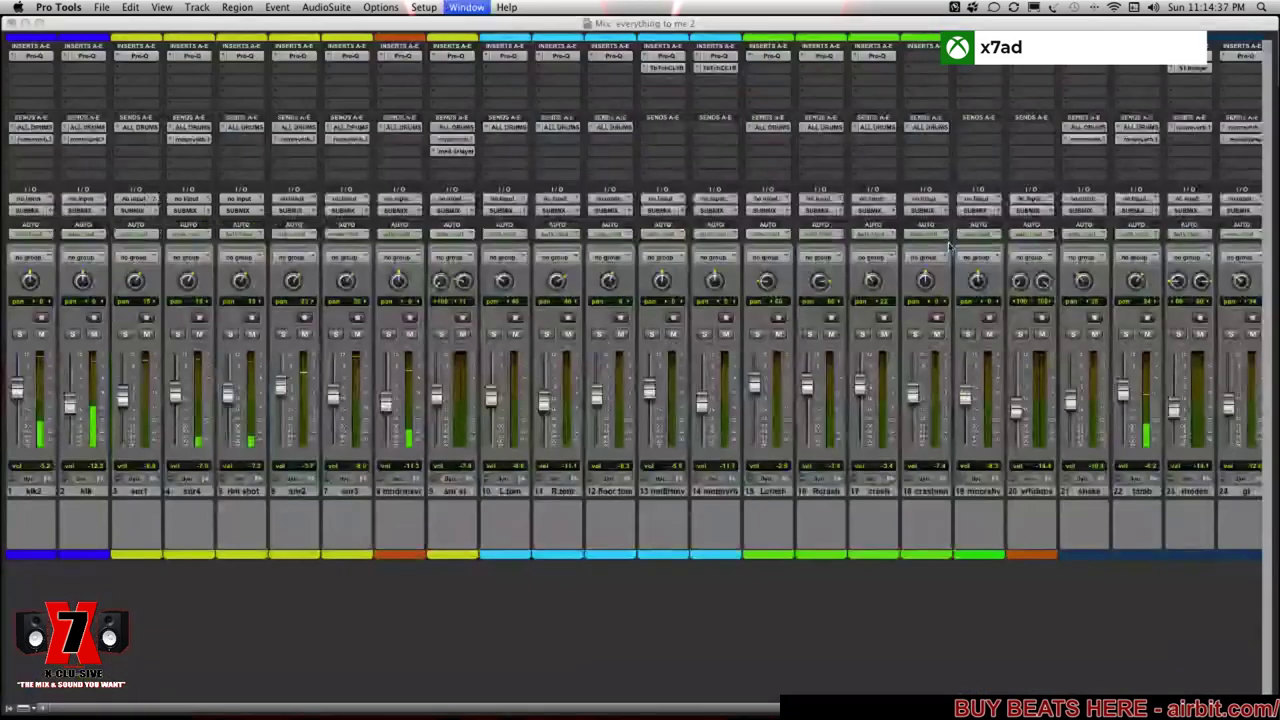
scroll(1065, 225, "right", 10)
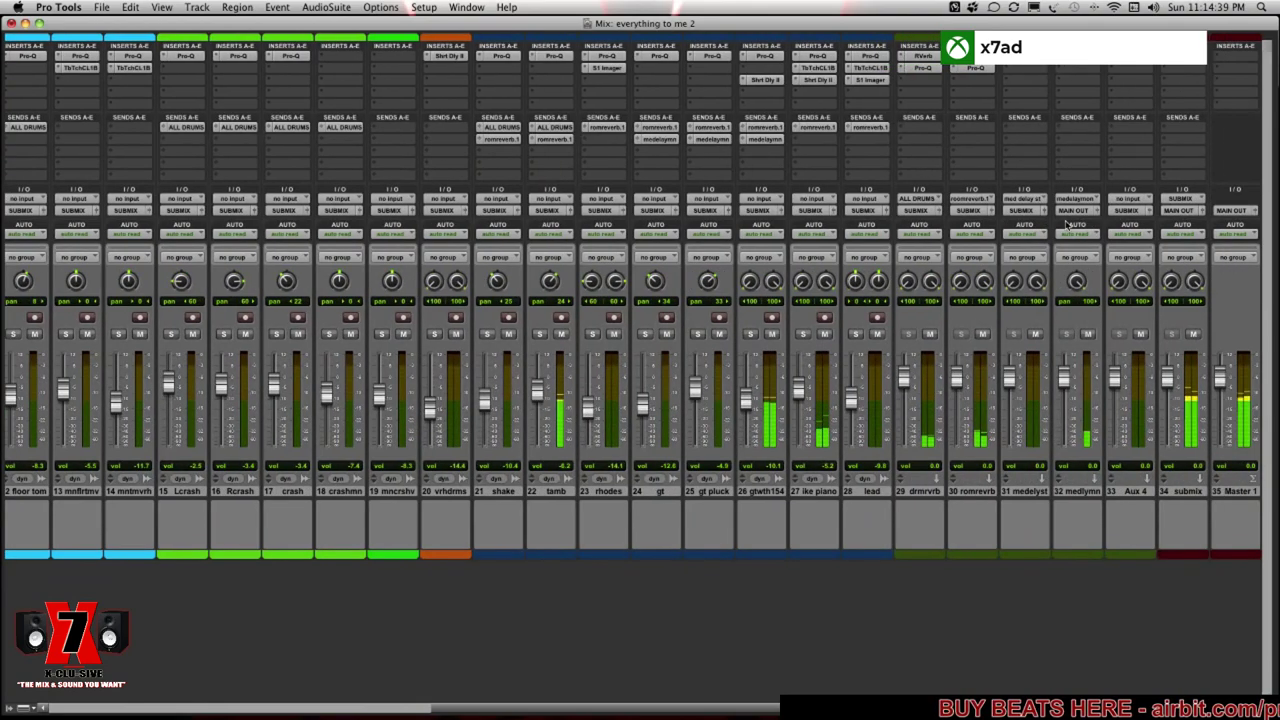
scroll(1070, 185, "left", 10)
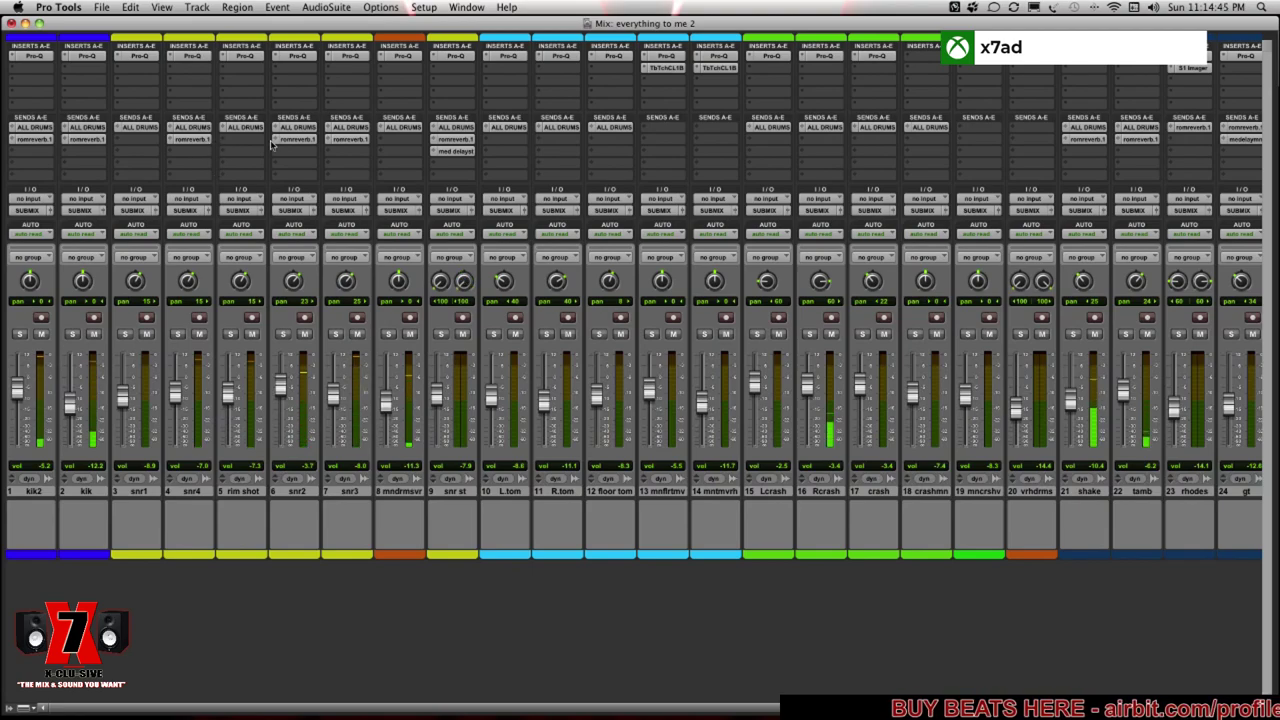
left_click(208, 140)
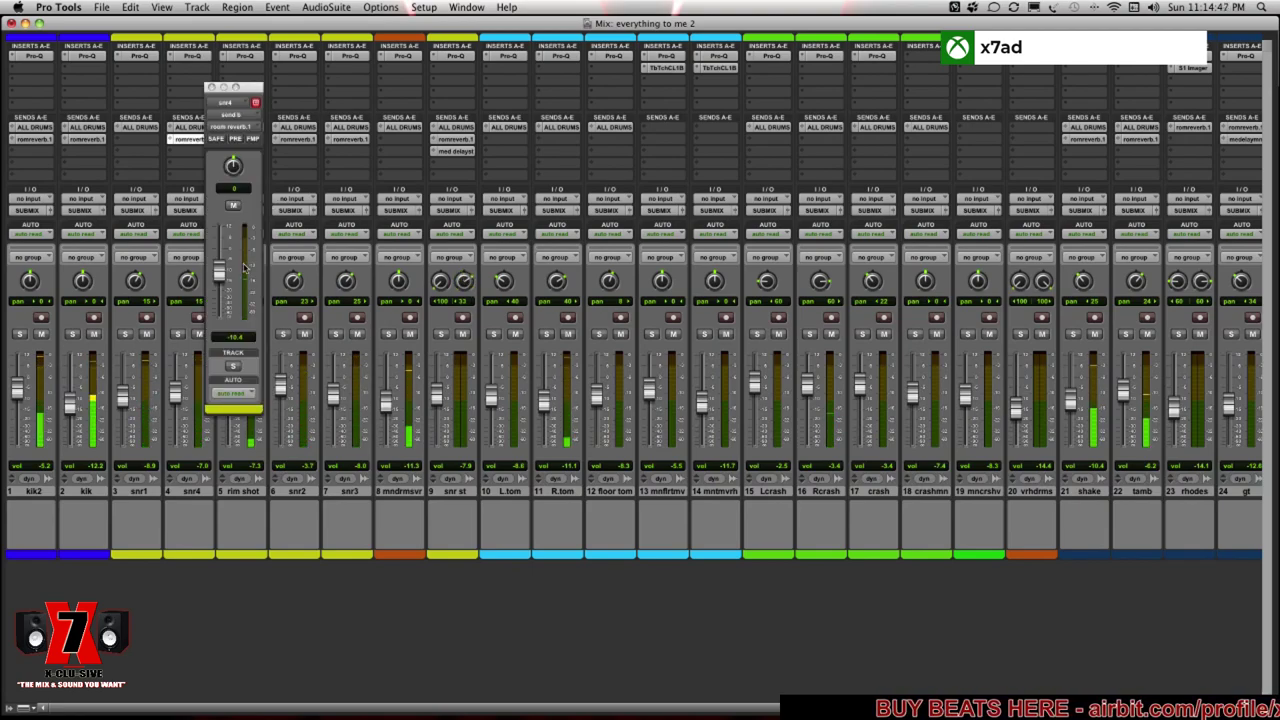
left_click_drag(220, 273, 220, 250)
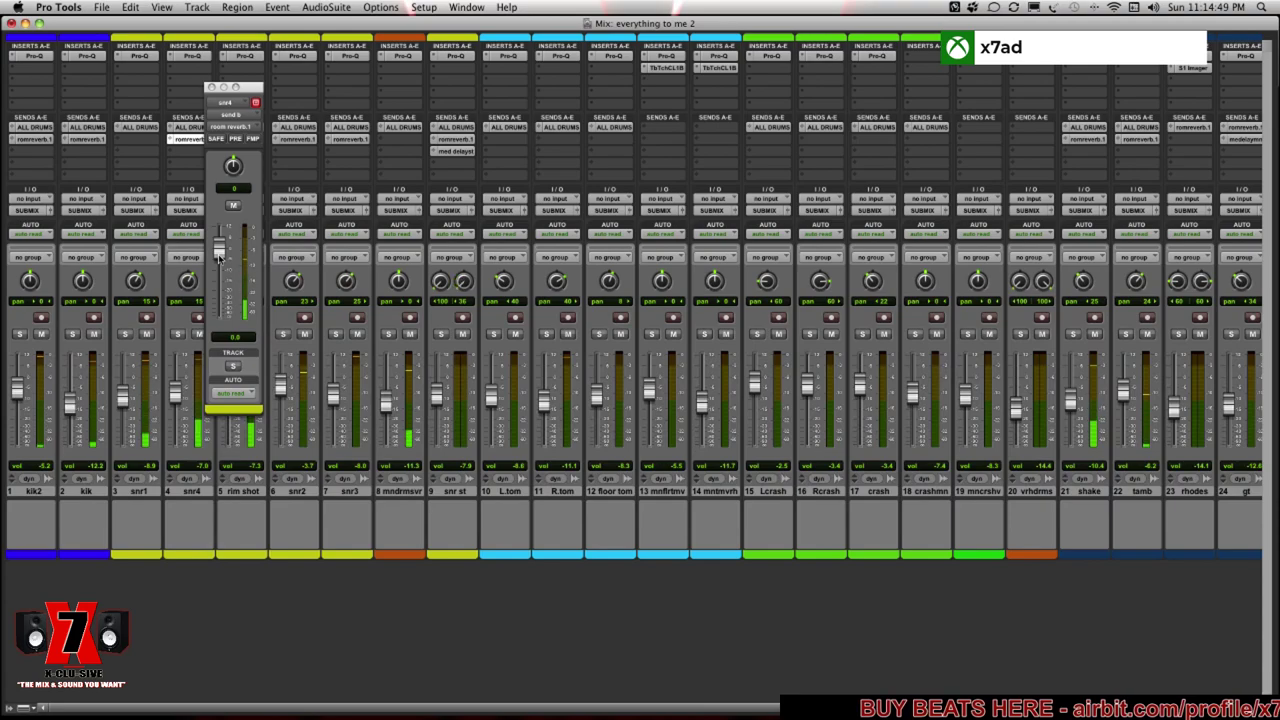
left_click_drag(220, 265, 221, 269)
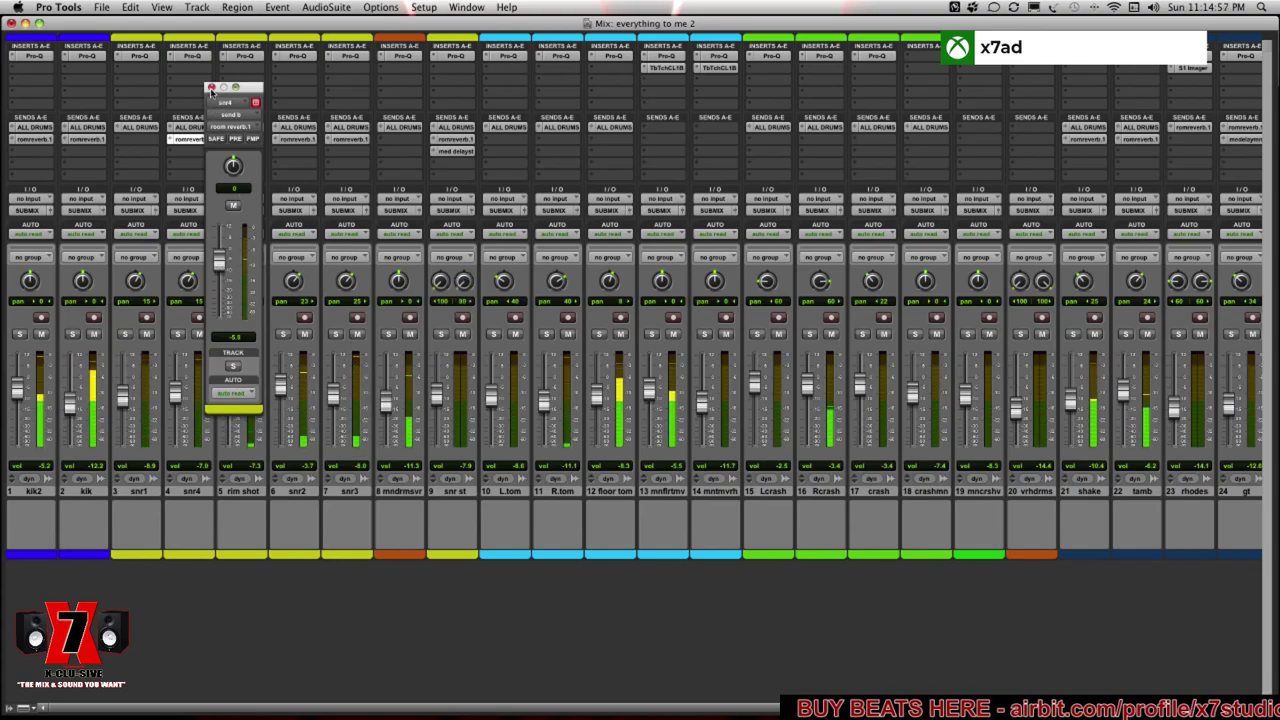
left_click(194, 141)
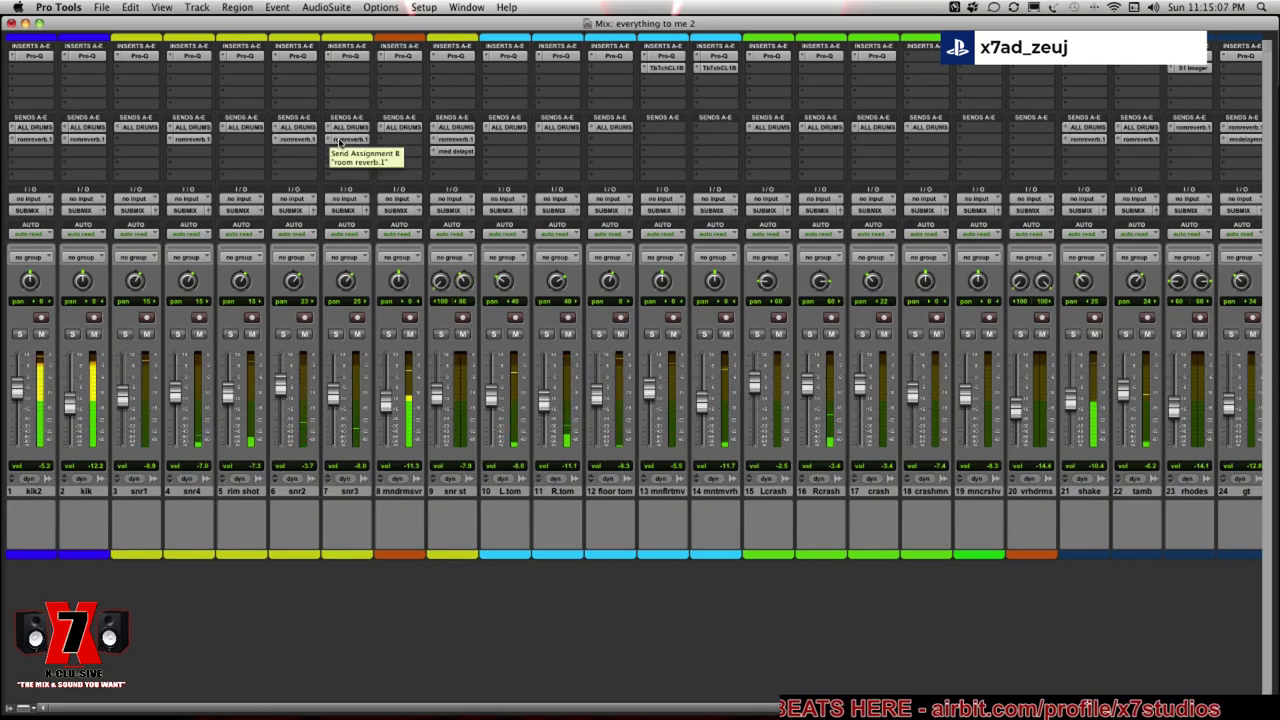
Check the remaining mixer channels, return to the Edit window and reduce the kik2 and kik tracks to the same height as the others
scroll(687, 169, "right", 1)
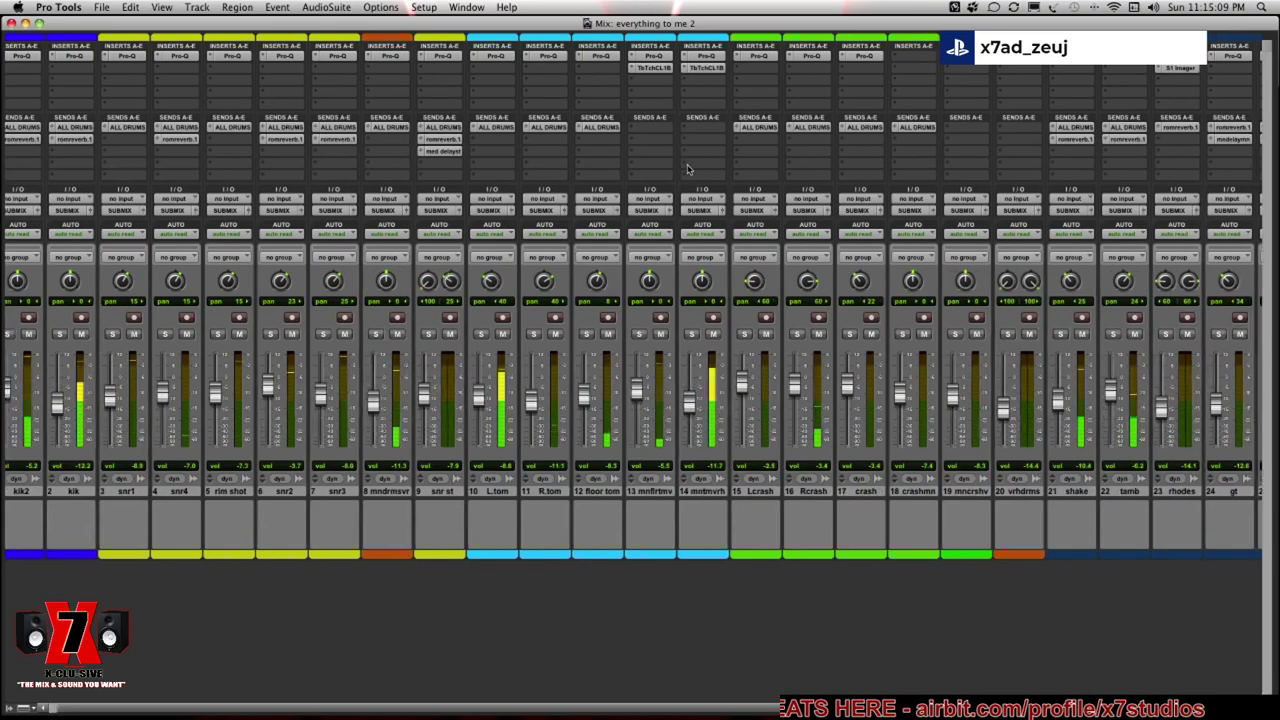
scroll(687, 169, "right", 5)
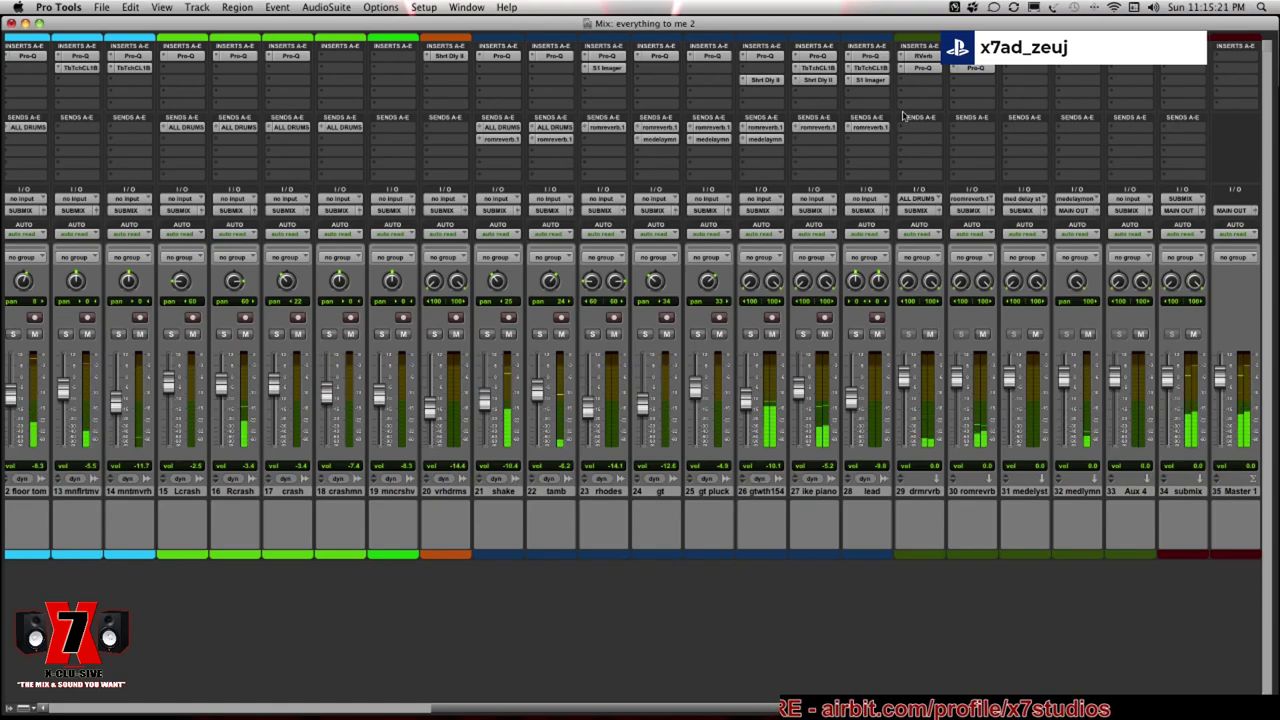
key("super+equal")
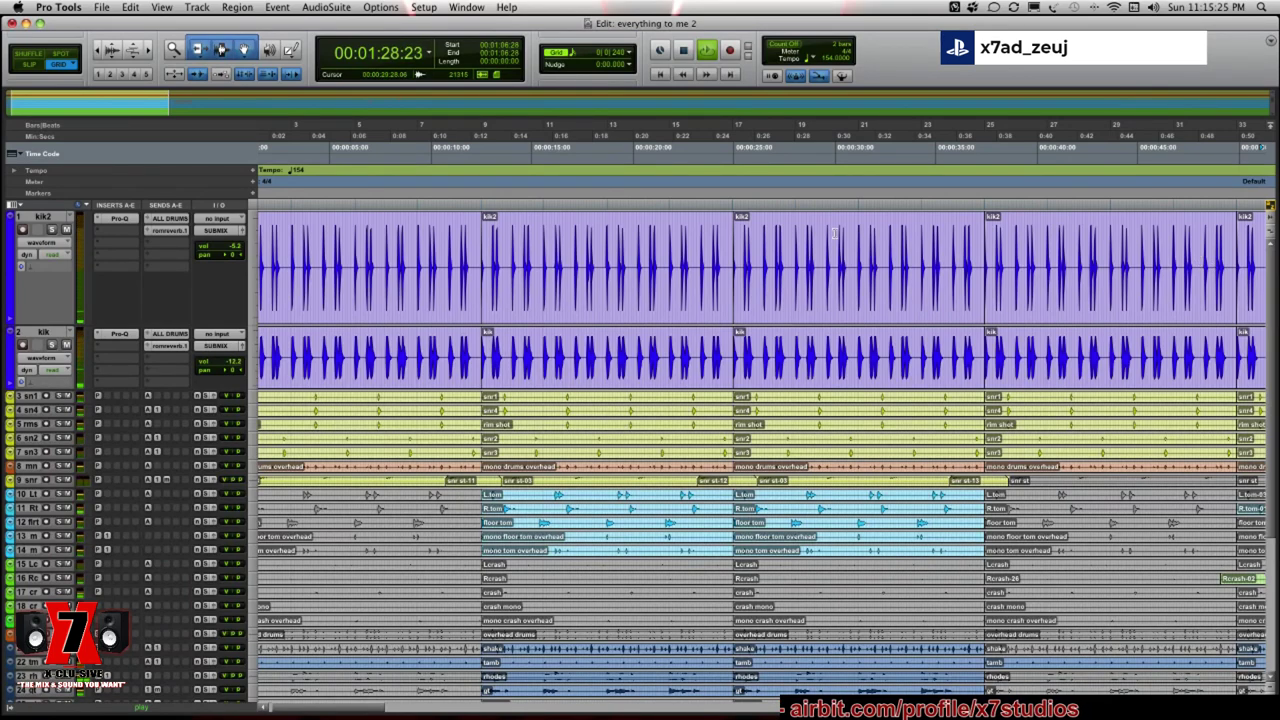
left_click(255, 292)
left_click(270, 330)
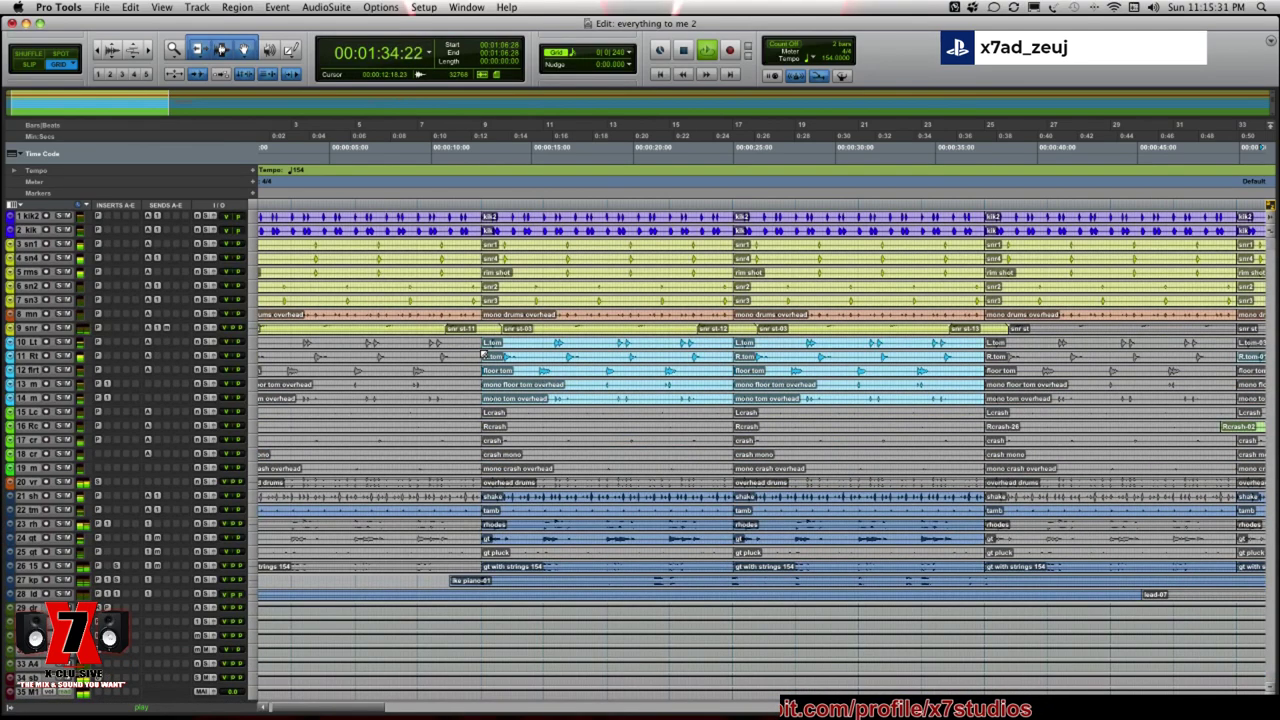
key("r")
key("r")
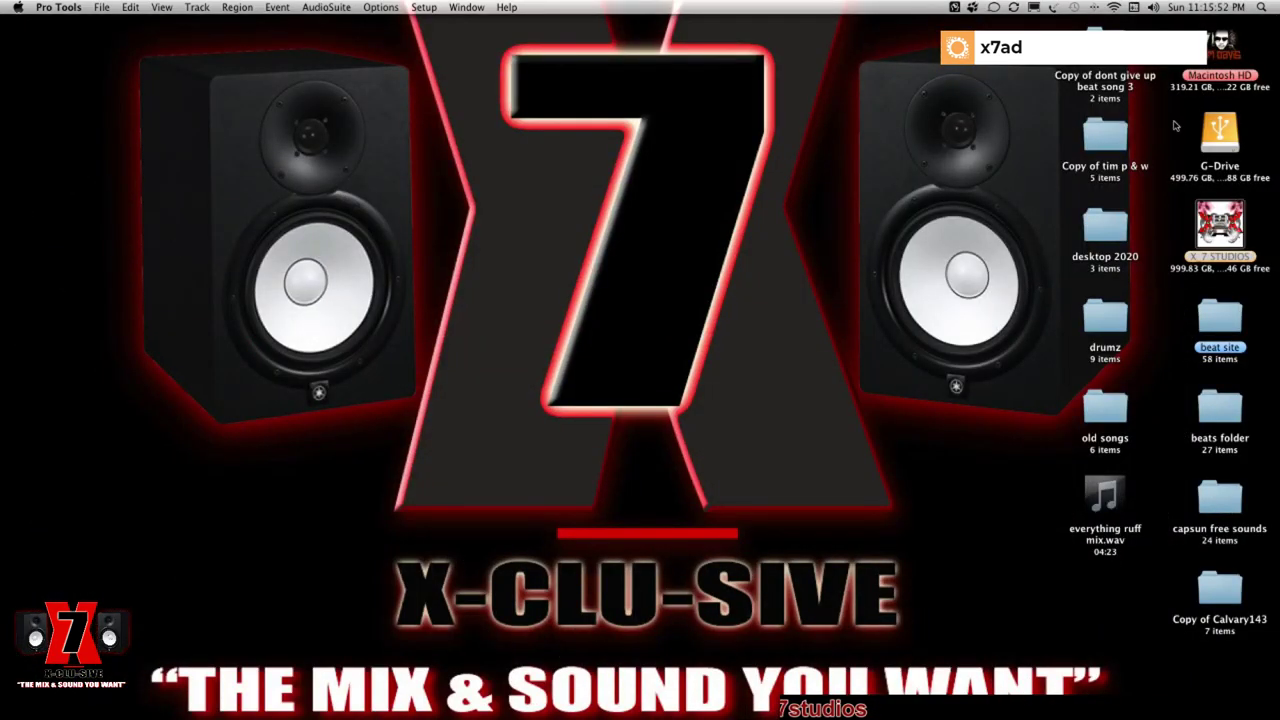
Eject the G-Drive volume from the desktop and restore the minimized Edit window
right_click(1220, 126)
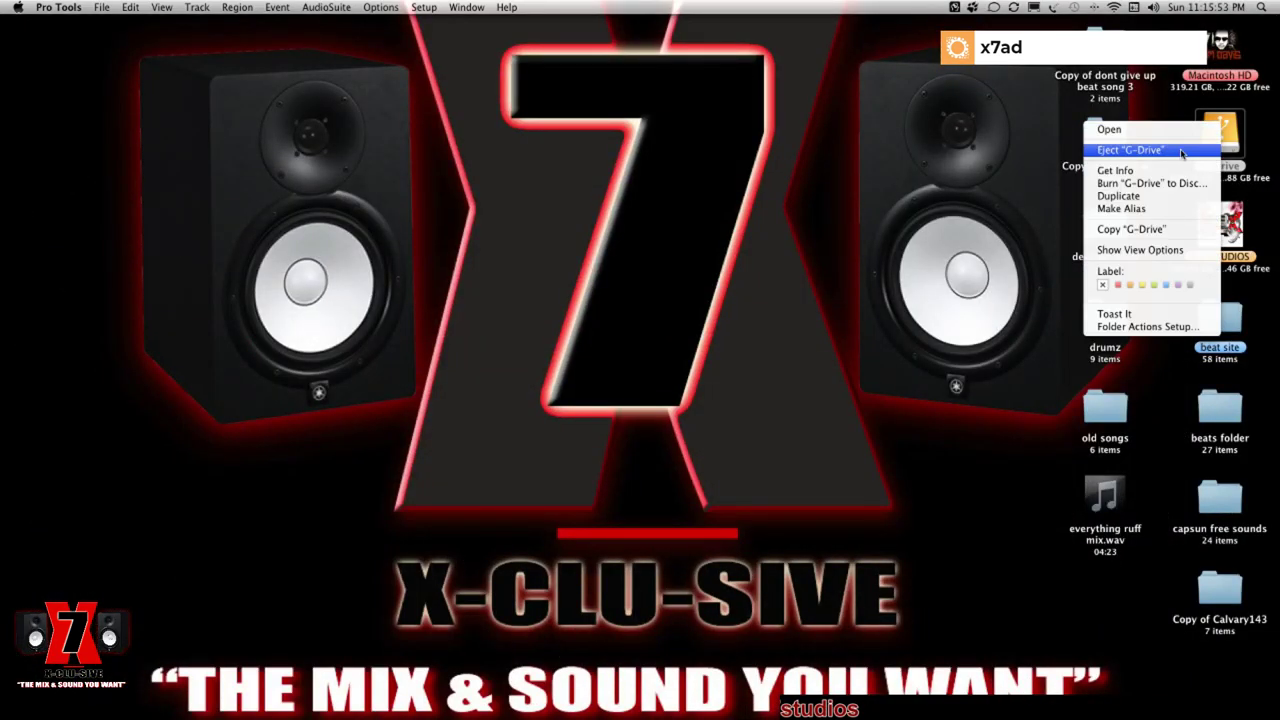
left_click(1183, 153)
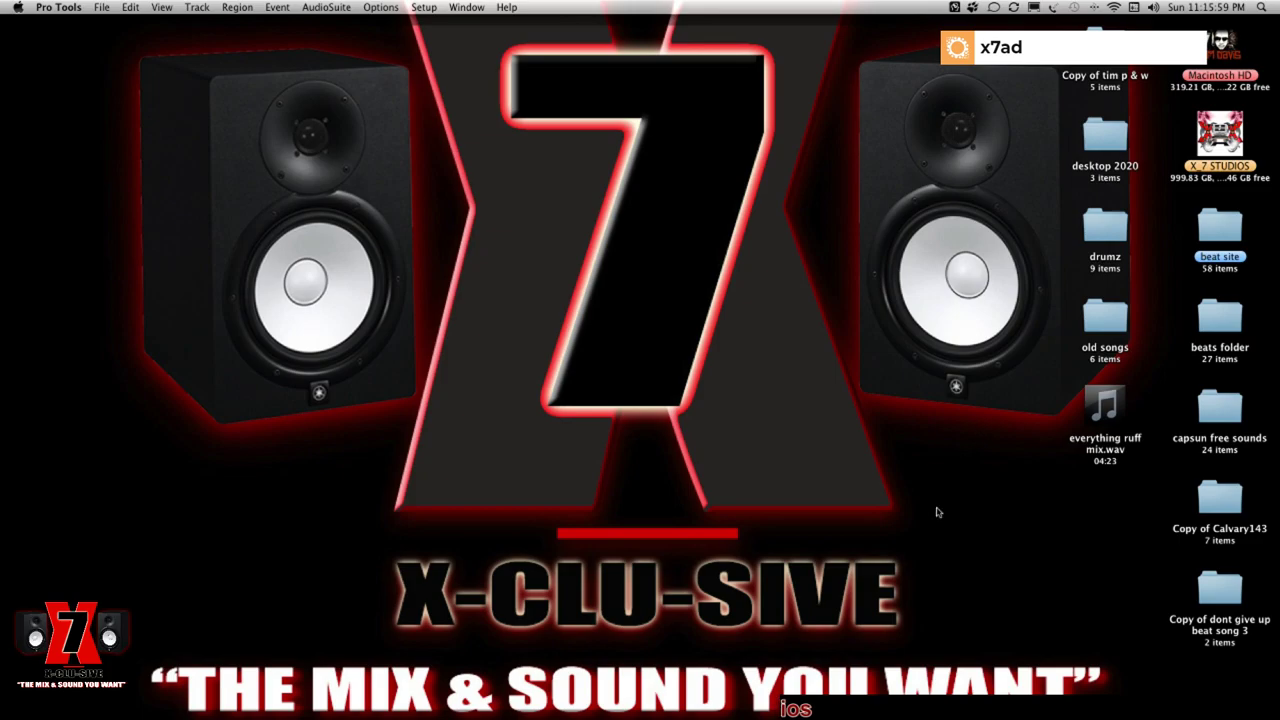
mouse_move(780, 712)
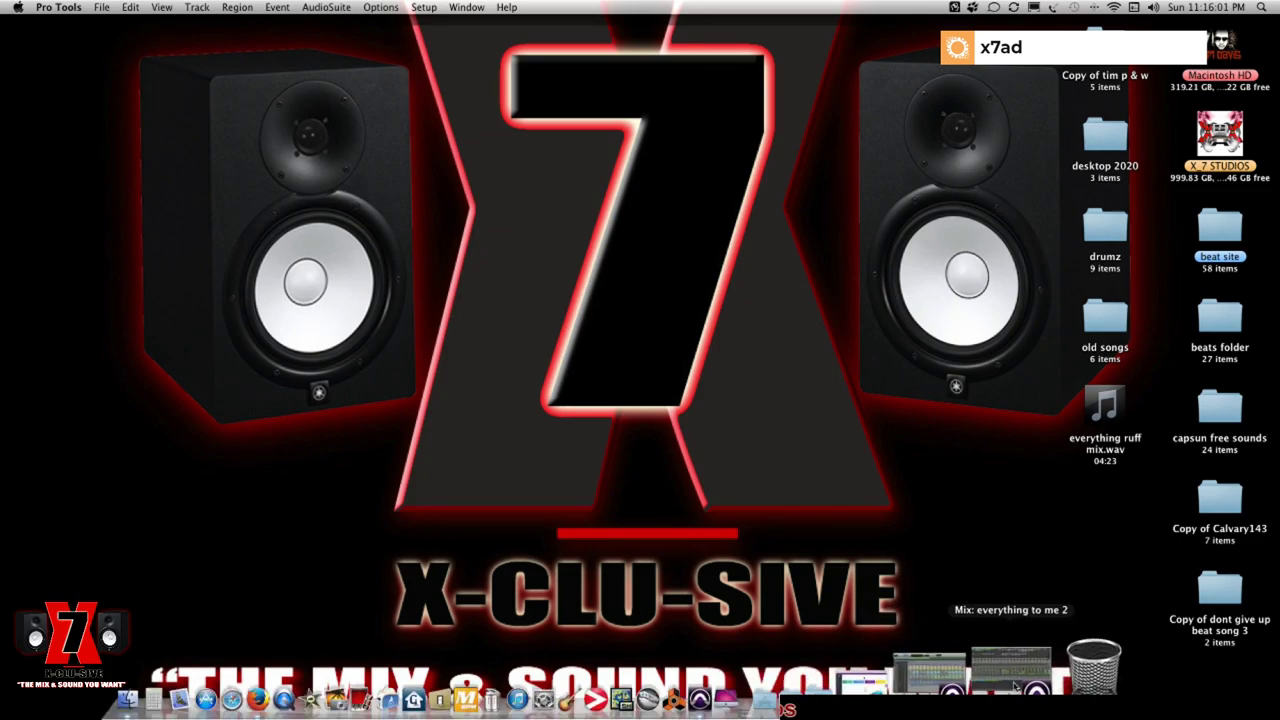
left_click(960, 672)
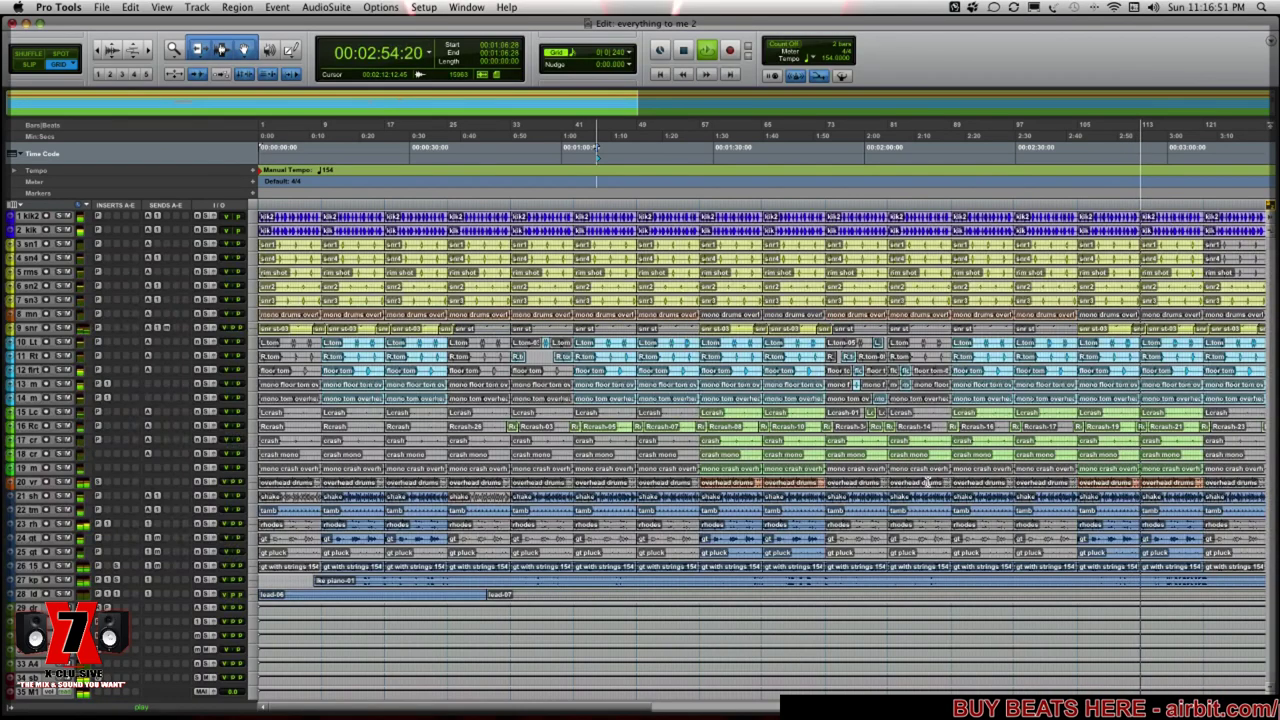
Create one new stereo instrument track in ticks directly below the lead track
key("r")
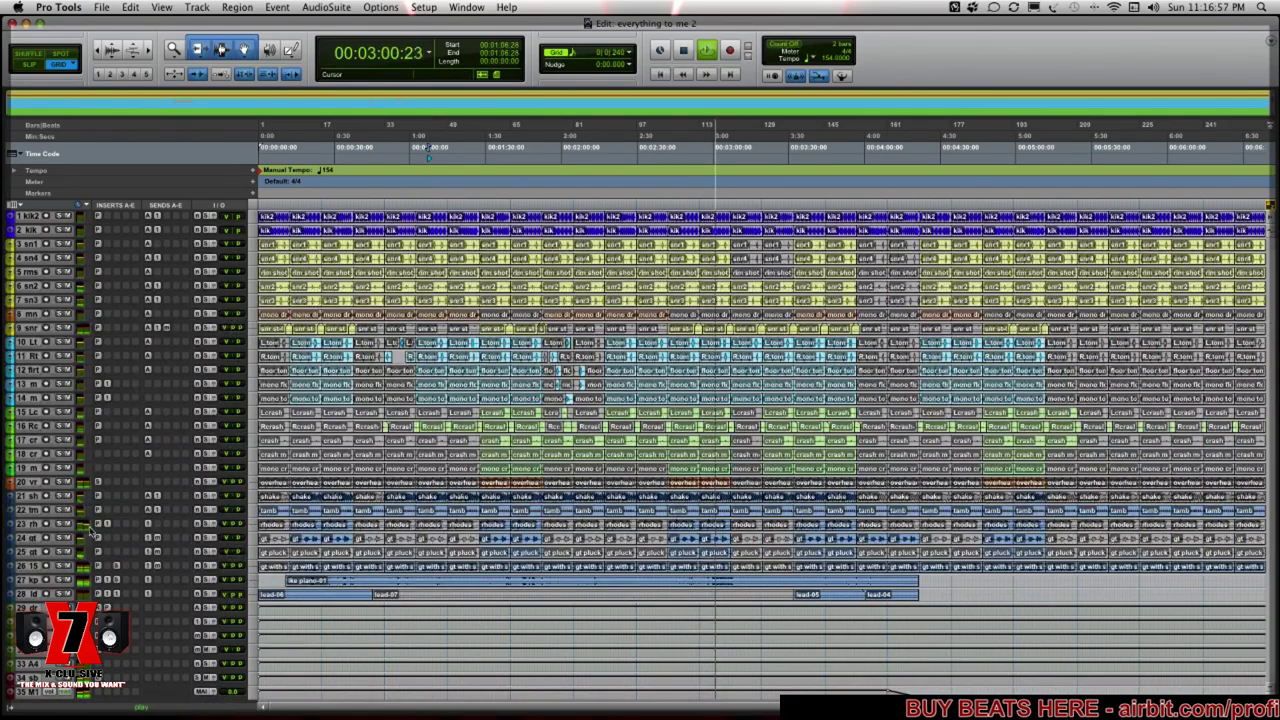
left_click(30, 595)
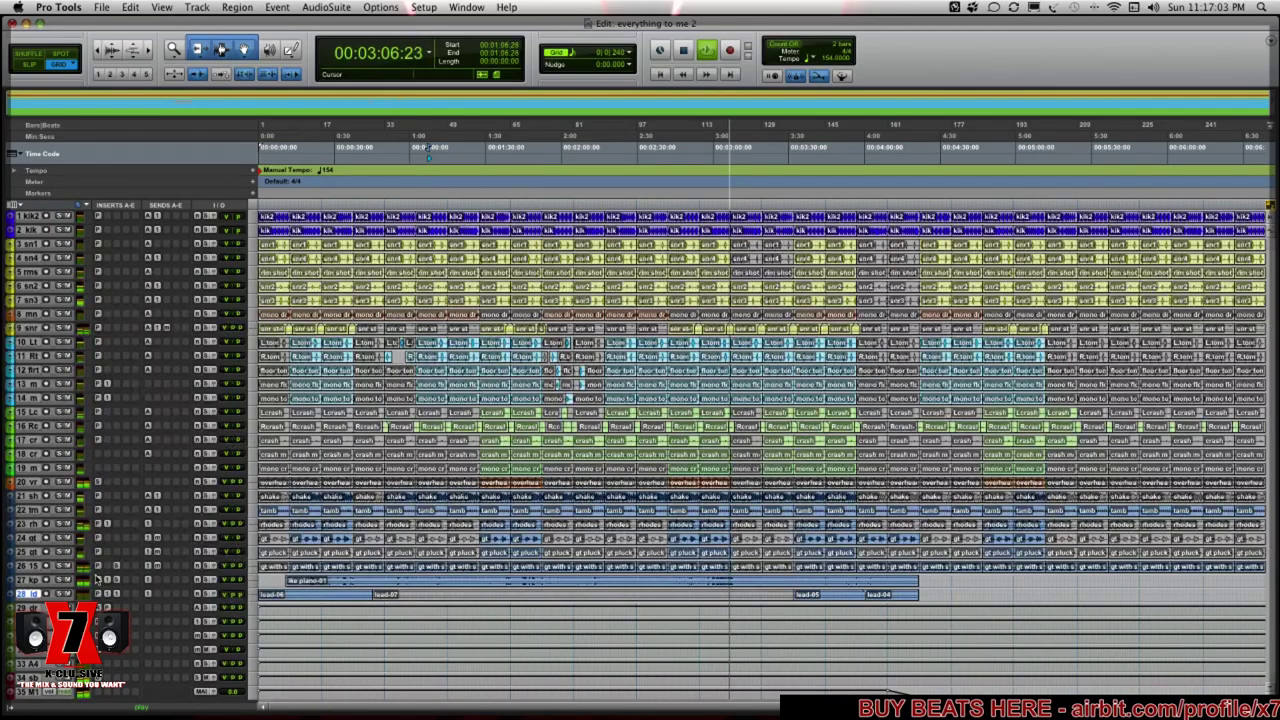
key("super+shift+n")
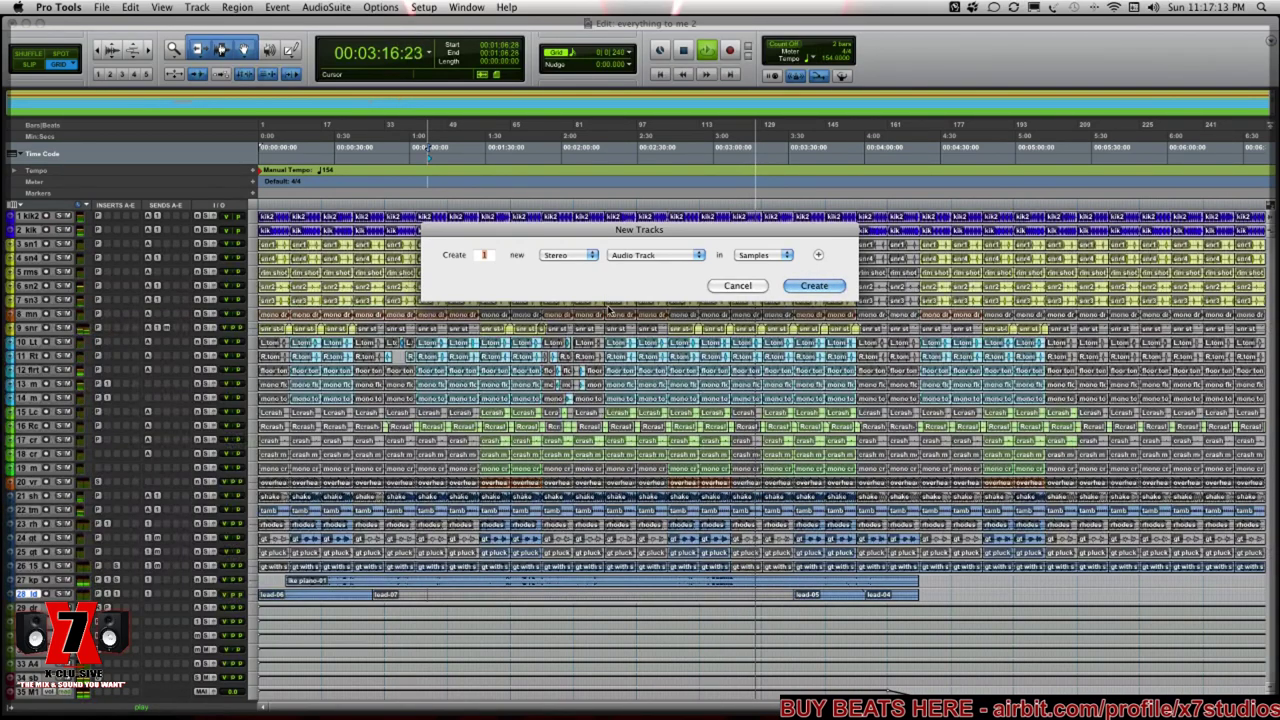
left_click(771, 255)
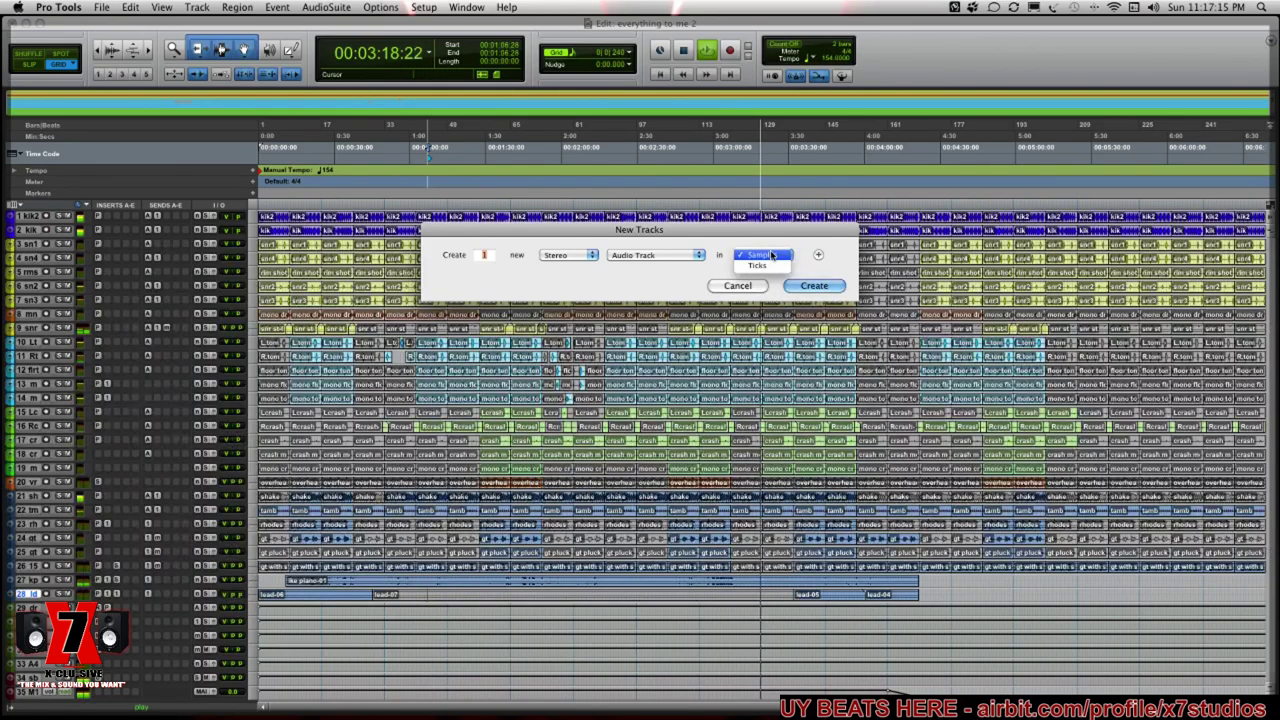
left_click(743, 256)
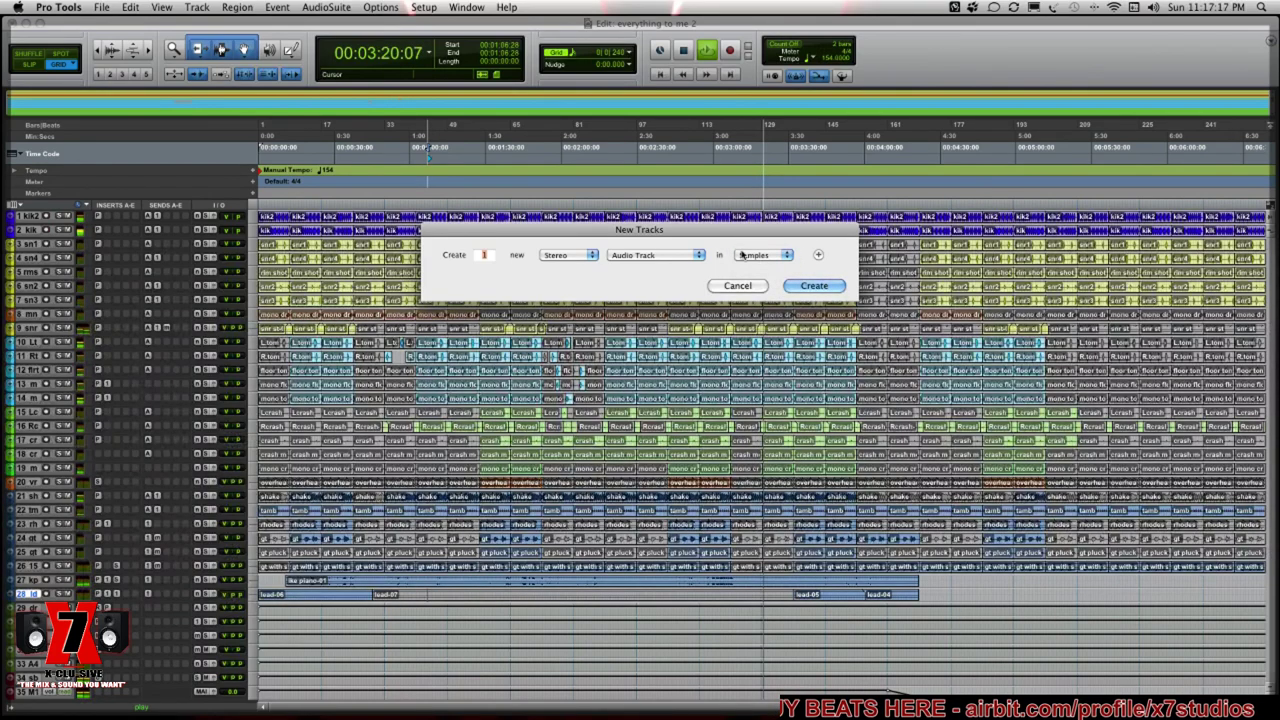
left_click(680, 255)
left_click(660, 300)
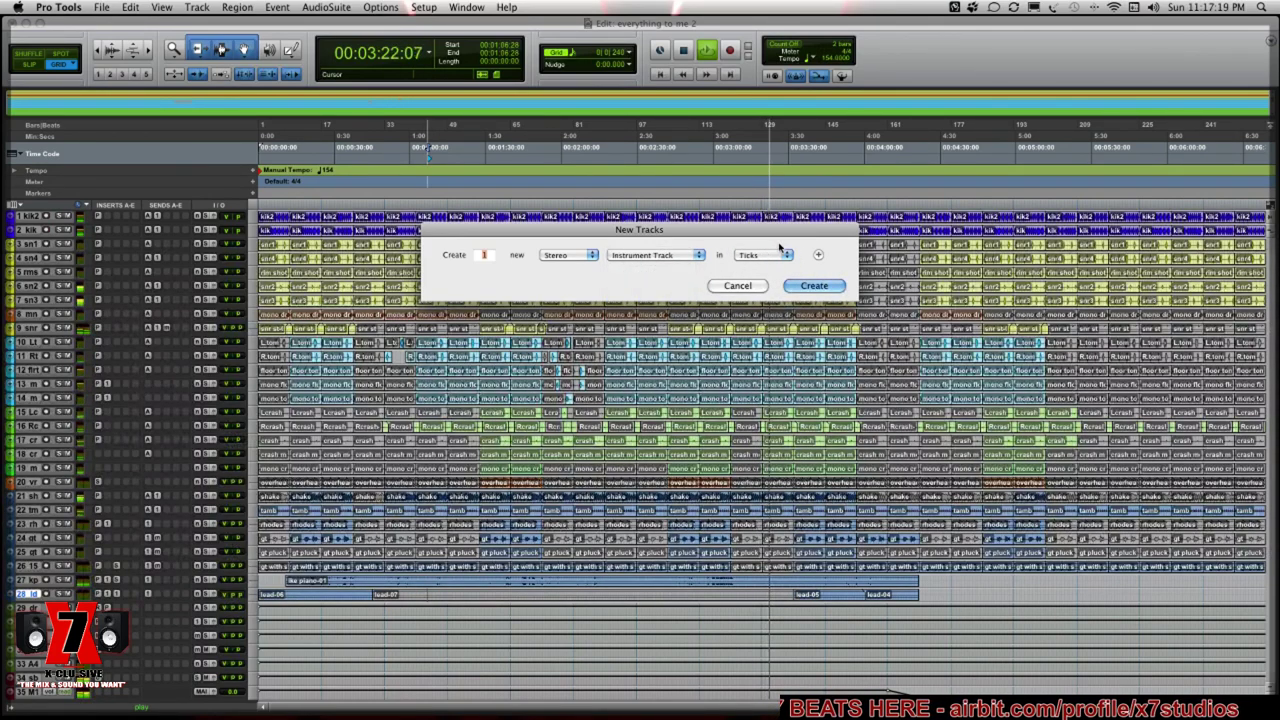
left_click(815, 286)
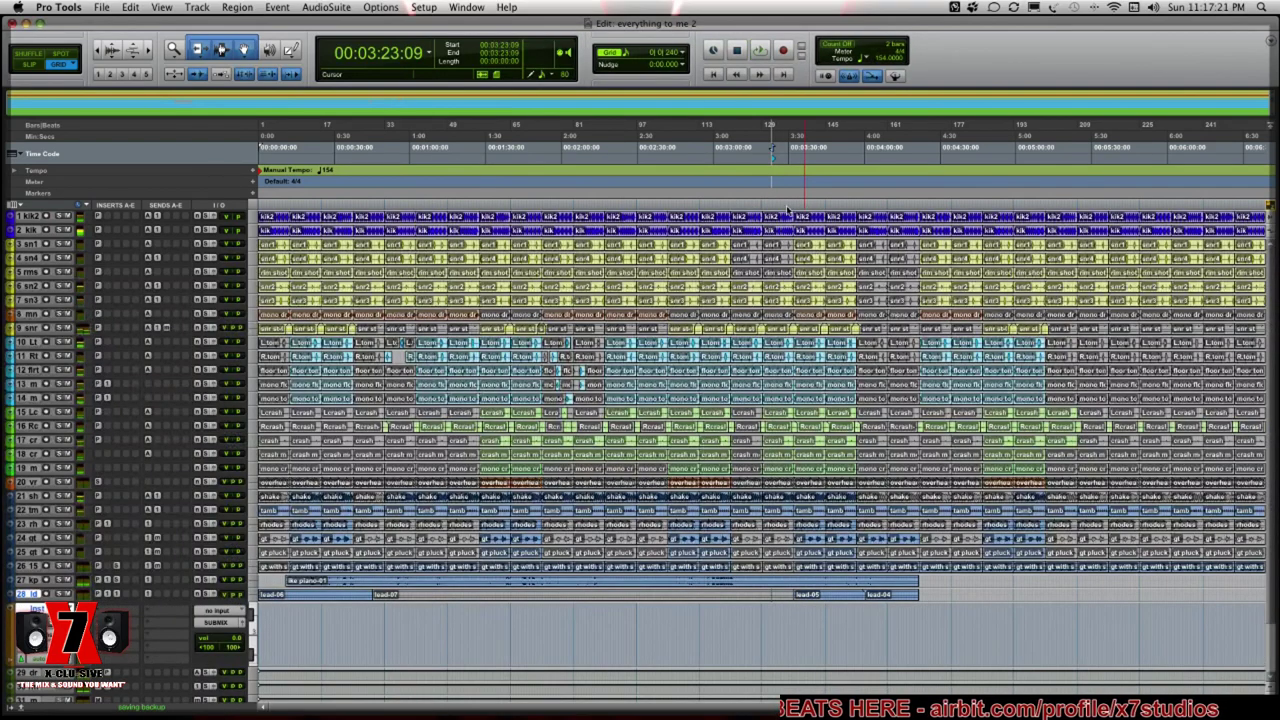
Resume playback and insert the stereo Hybrid synth on the new instrument track in the Mix window
key("space")
key("super+equal")
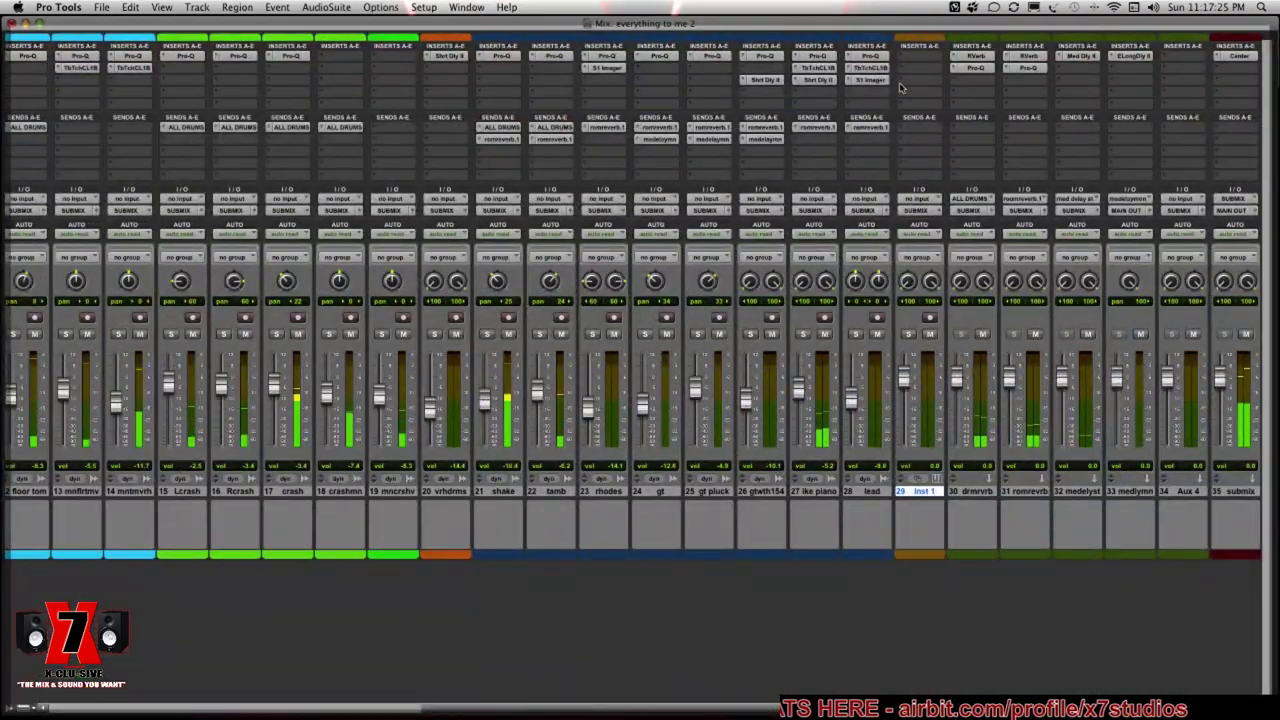
left_click(918, 56)
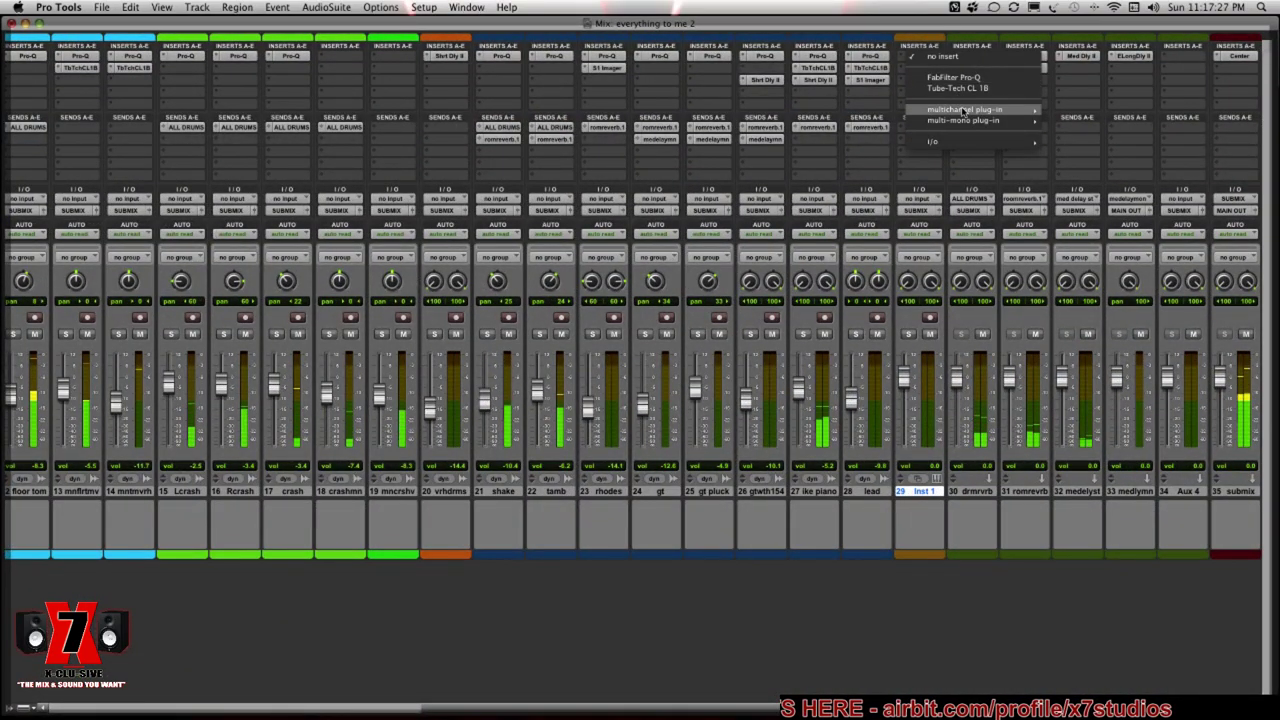
mouse_move(963, 110)
mouse_move(1120, 218)
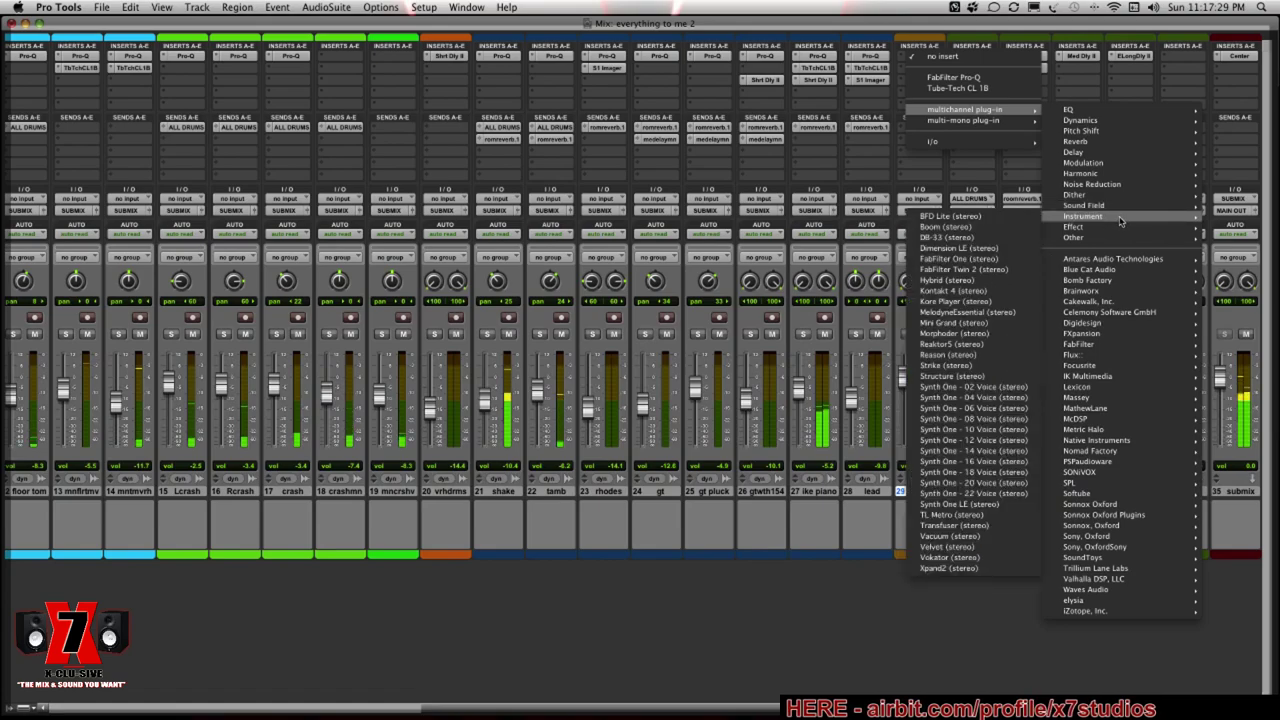
left_click(975, 281)
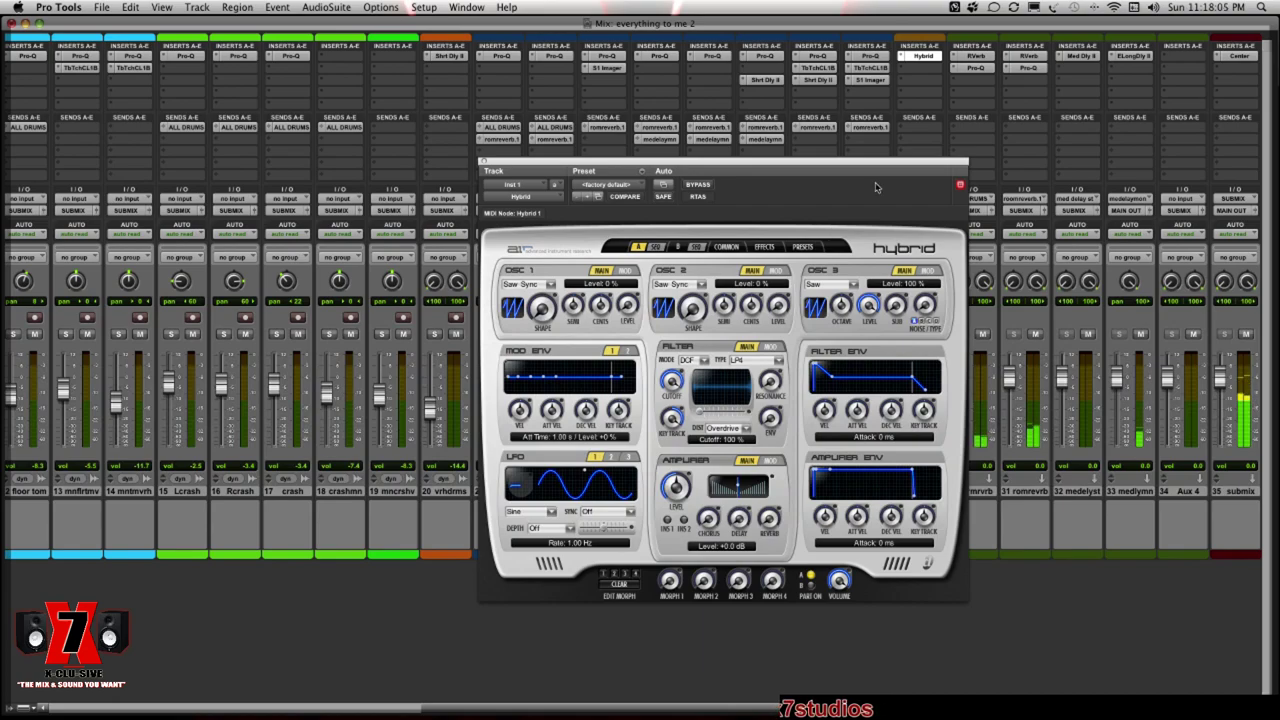
Load the Soft Leads preset 12 Whistling In The Wind into Hybrid
left_click(634, 185)
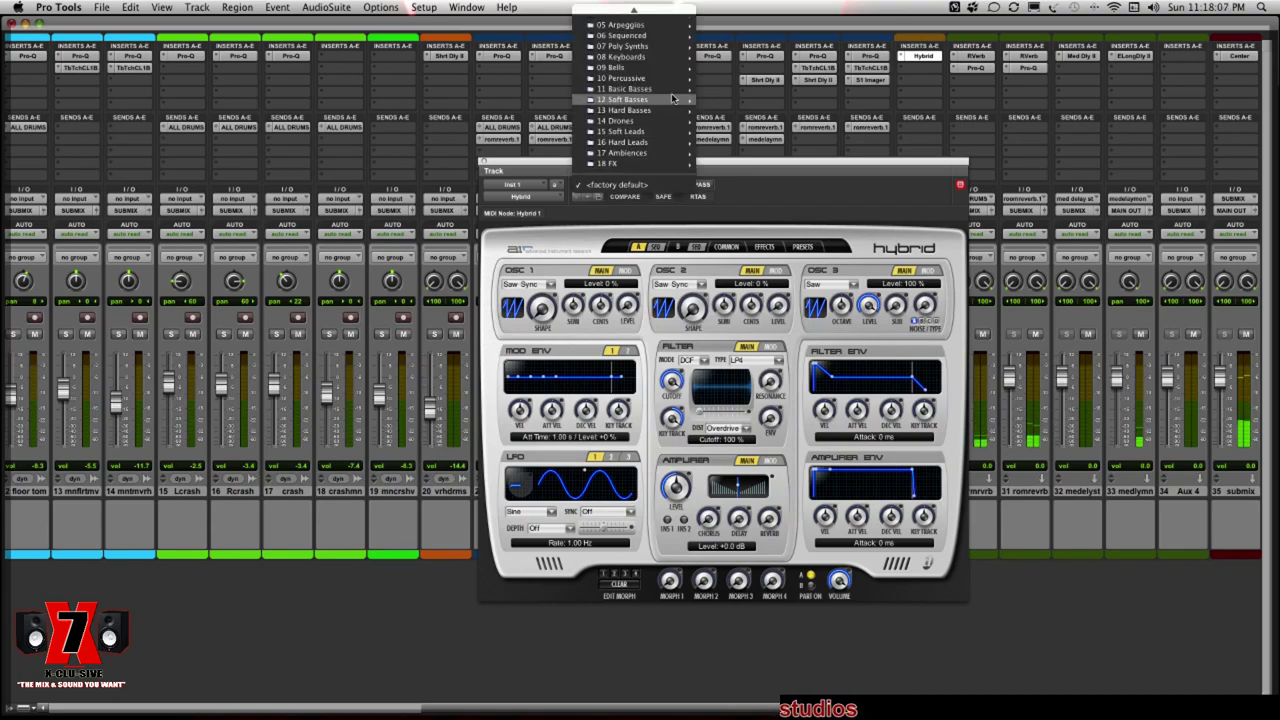
mouse_move(670, 127)
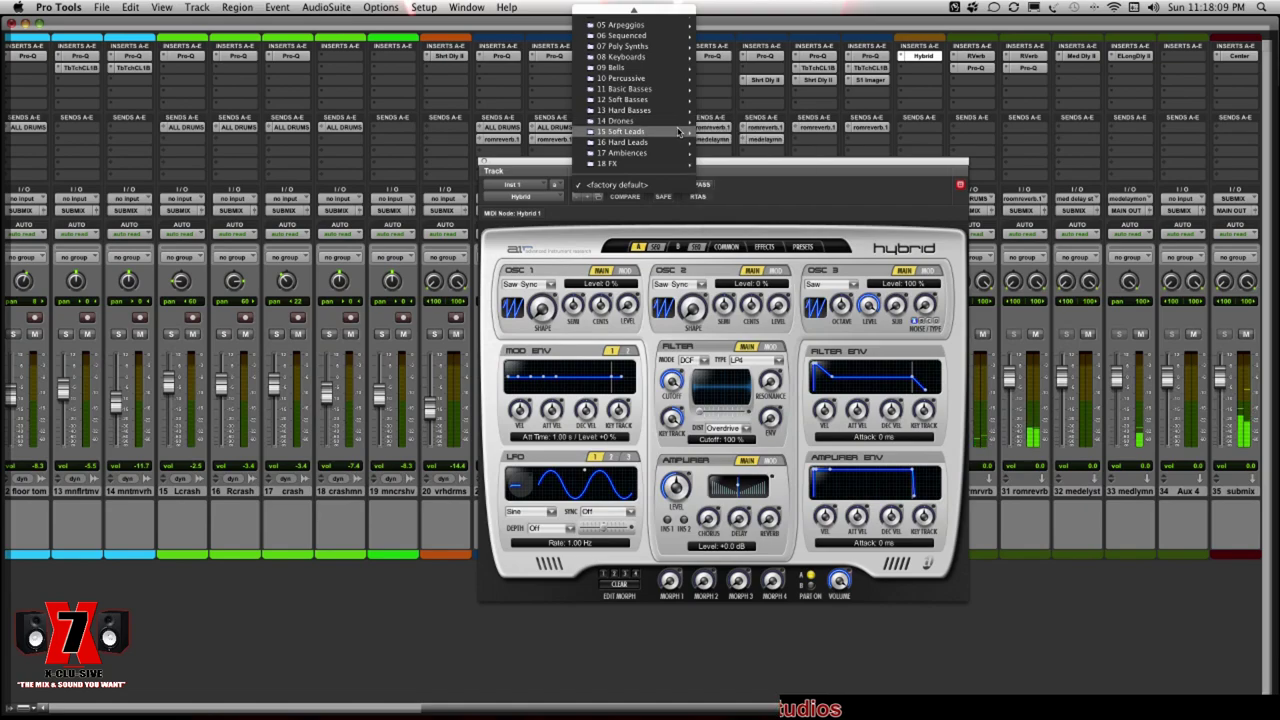
left_click(728, 134)
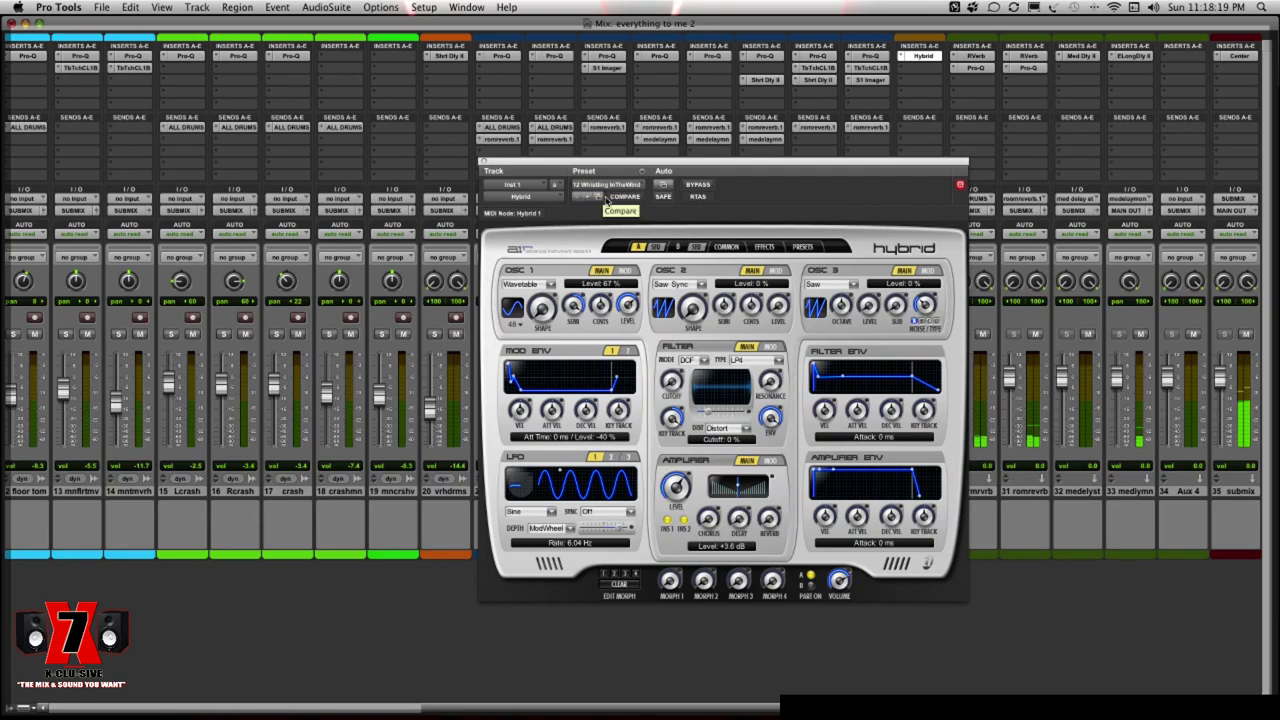
Return to the Edit window and restart playback from the beginning of the song
key("super+equal")
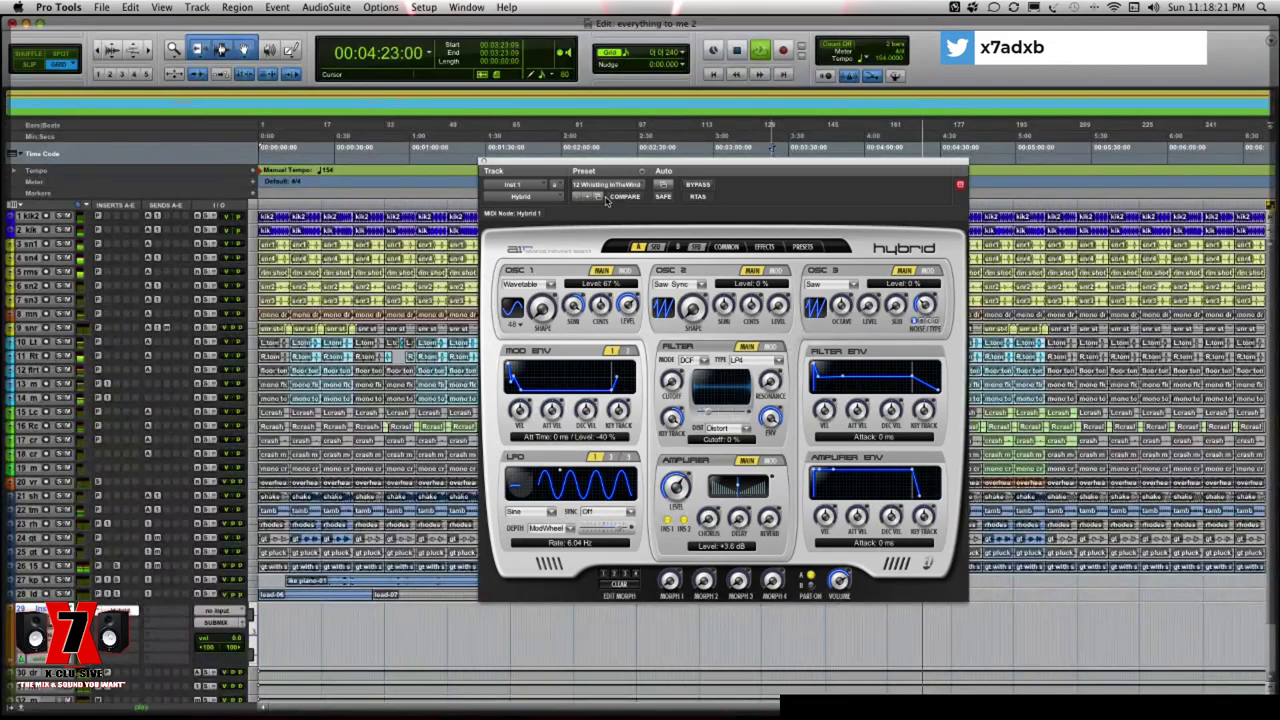
key("space")
key("Return")
key("space")
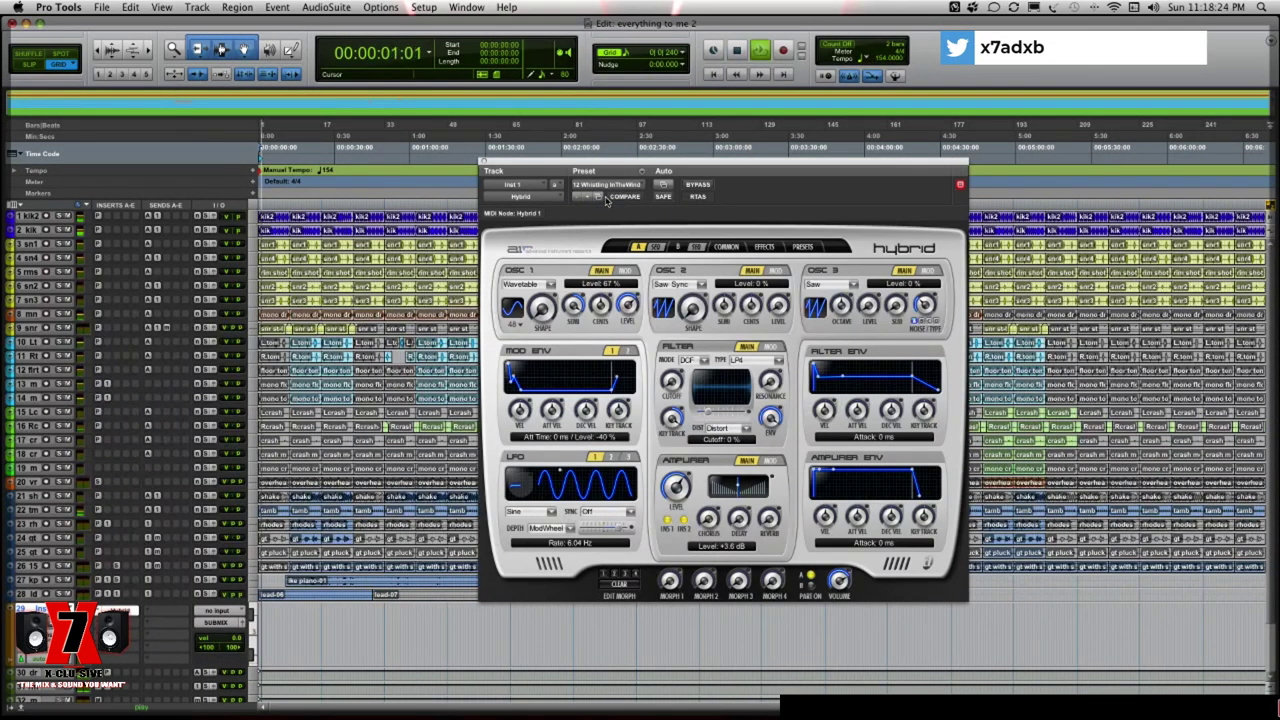
Audition Hybrid's Soft Leads presets one after another from 13 Oxygene through 18 Soprano Lead
left_click(630, 186)
mouse_move(638, 186)
left_click(789, 200)
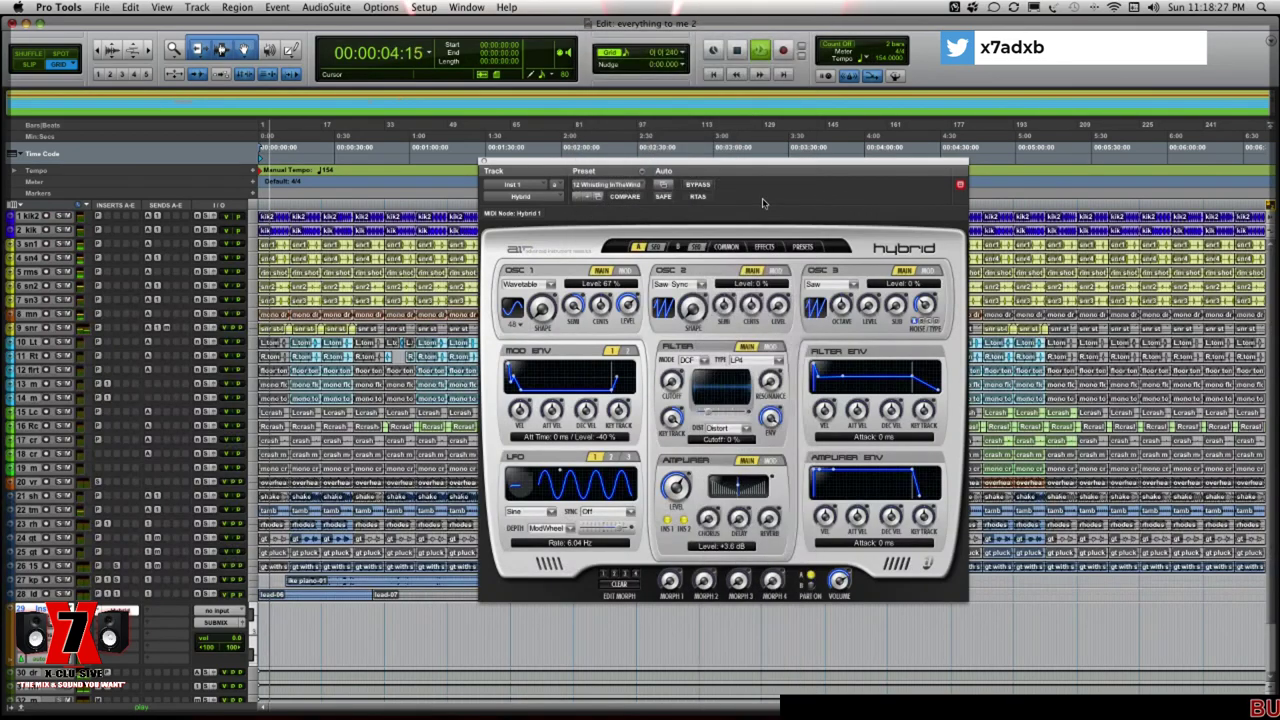
left_click(587, 197)
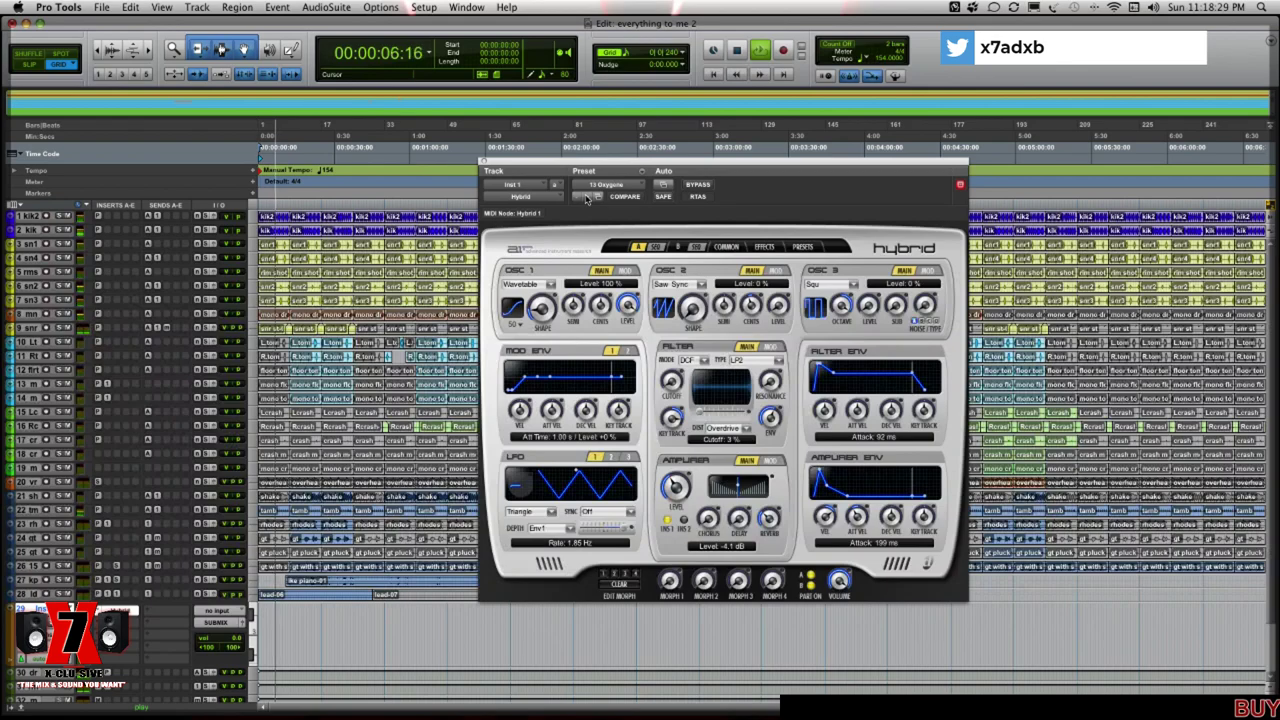
left_click(587, 197)
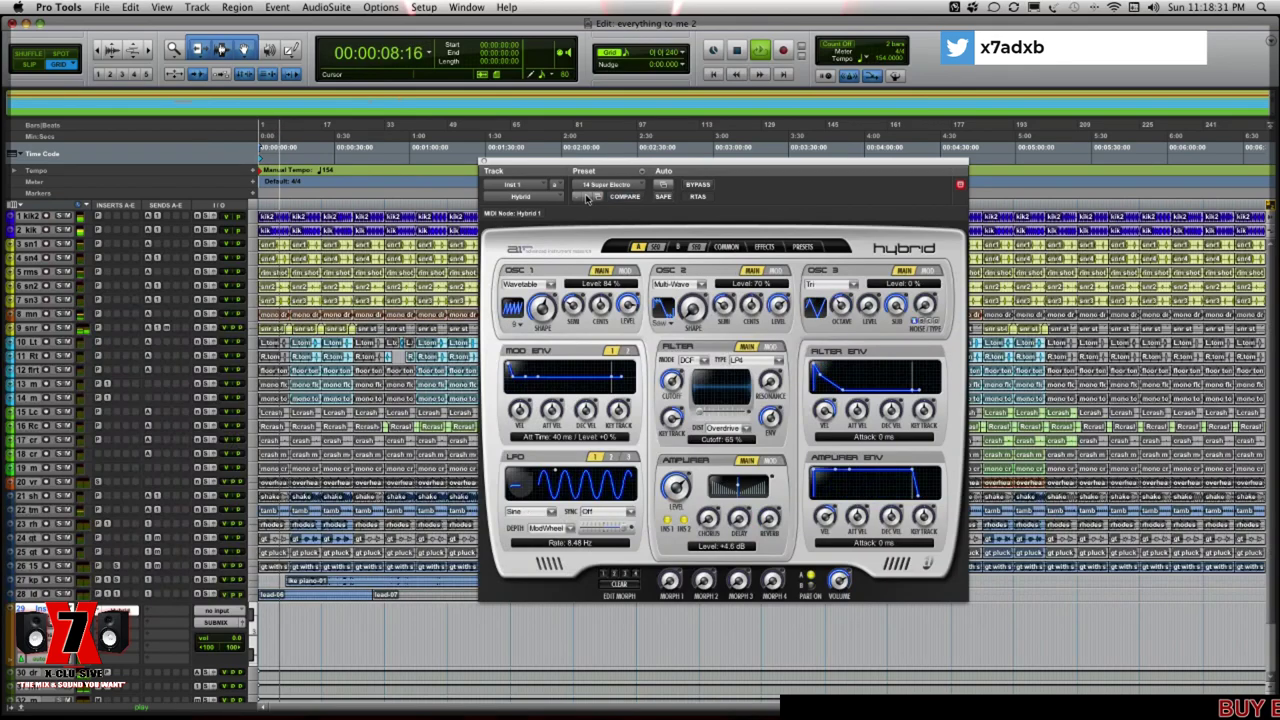
left_click(587, 197)
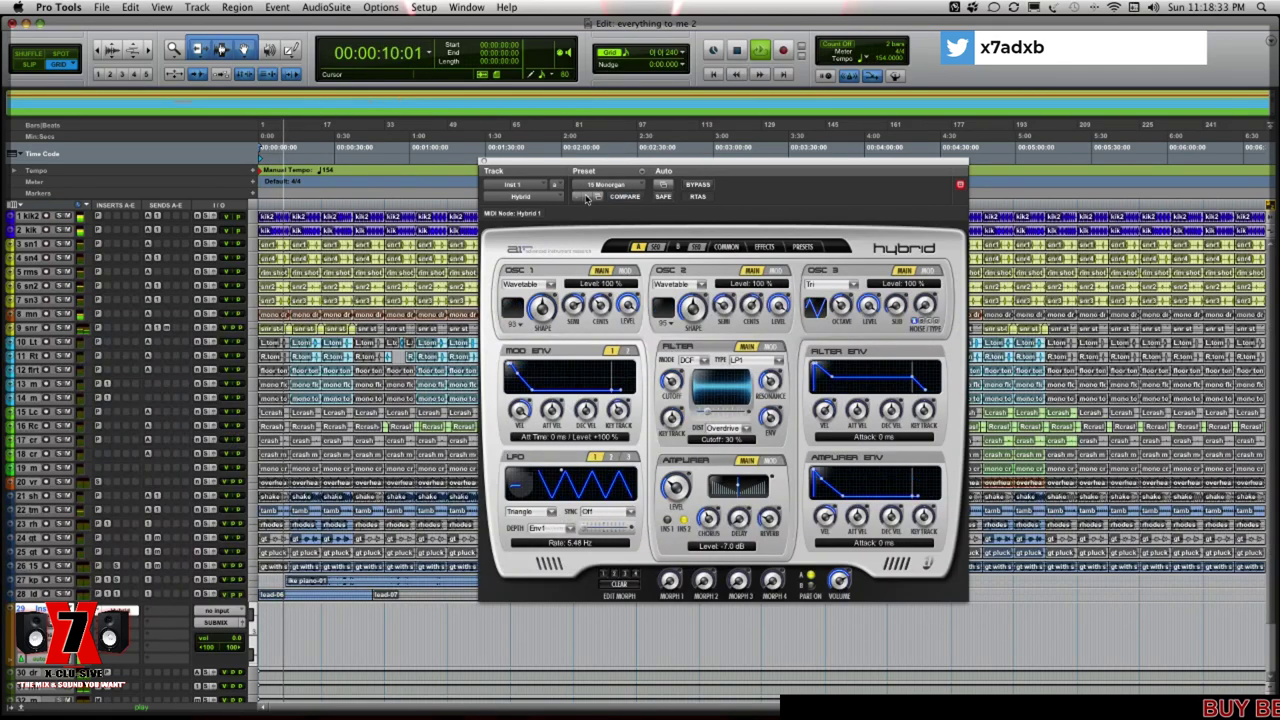
left_click(587, 197)
left_click(587, 197)
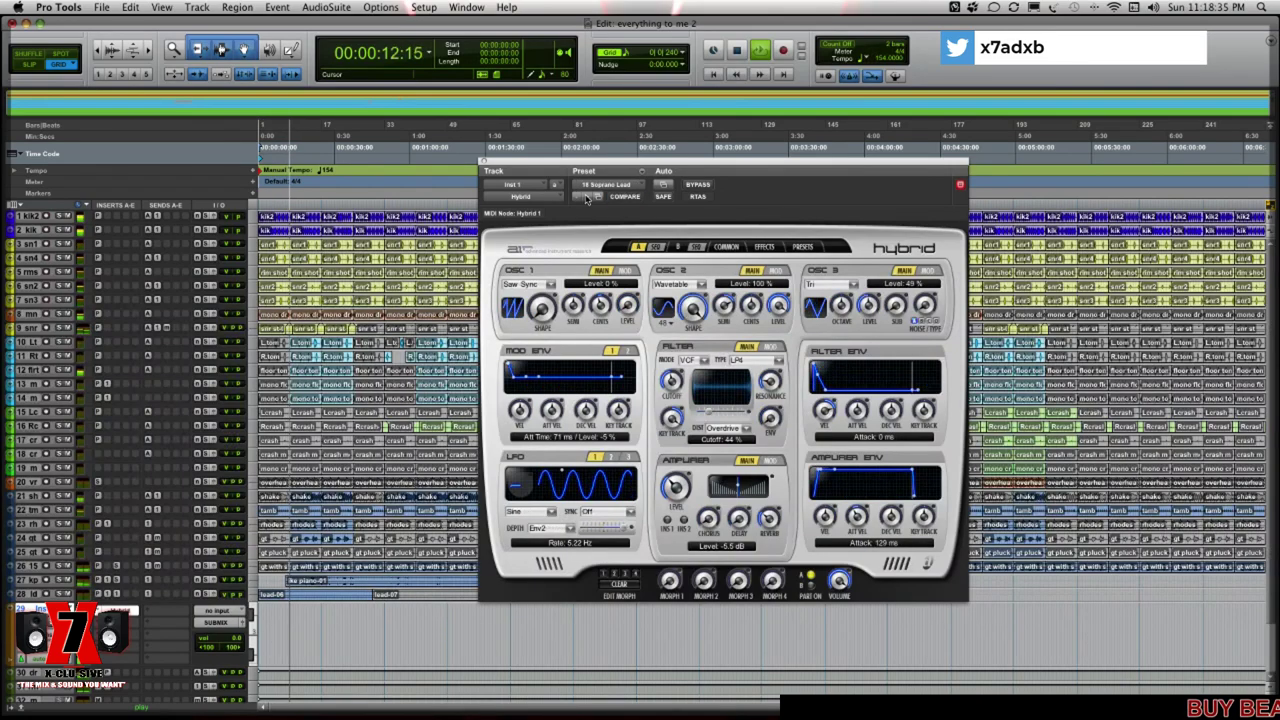
Browse Hybrid's preset categories and load 27 Sky Lead from the Soft Leads
left_click(601, 186)
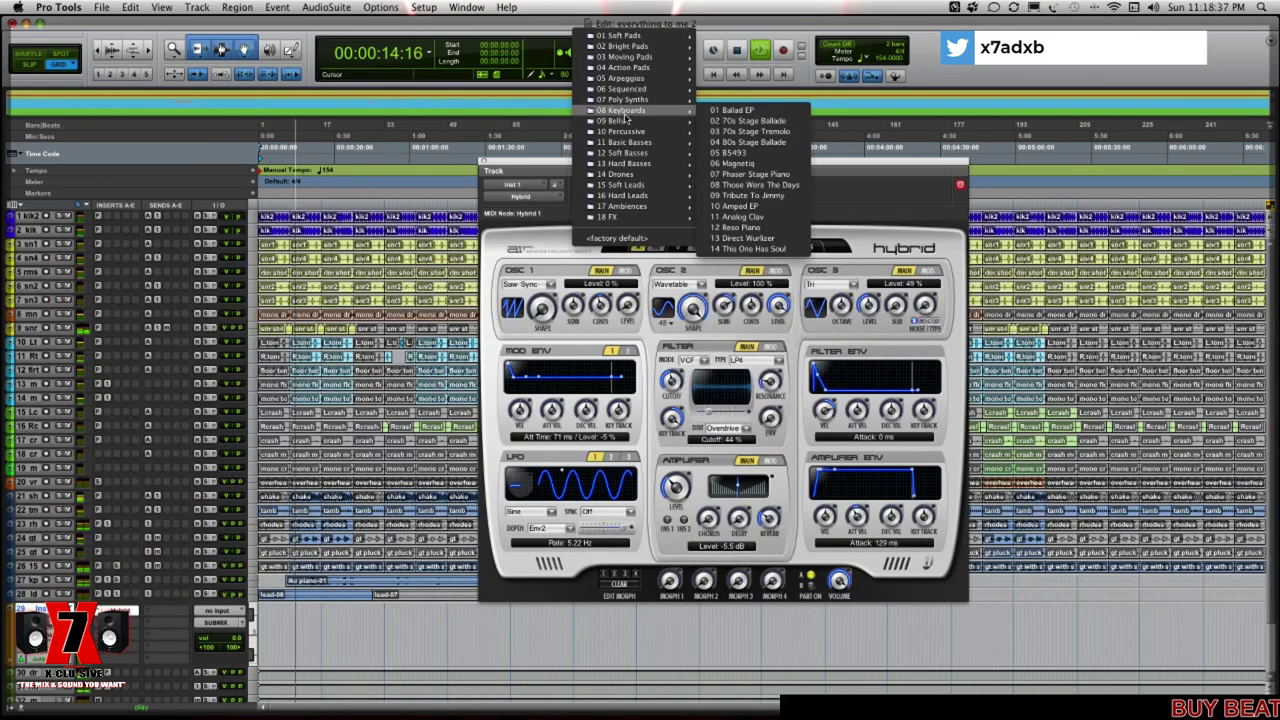
mouse_move(636, 60)
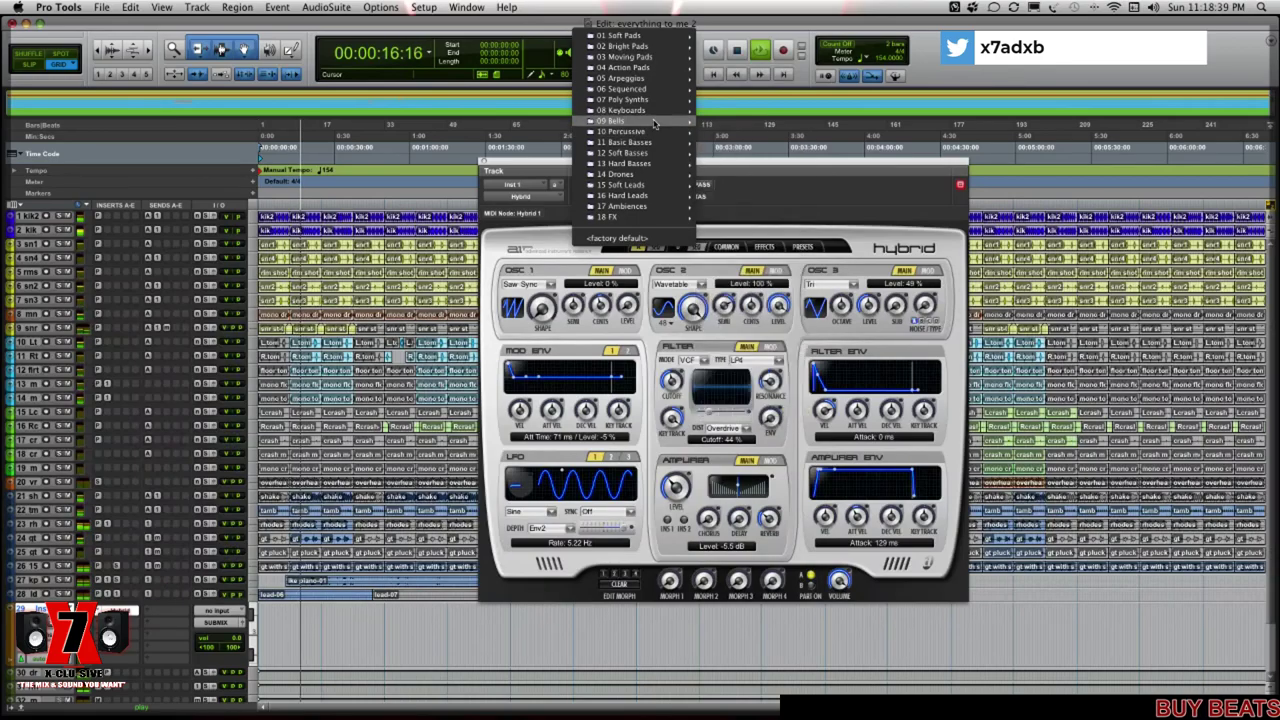
mouse_move(661, 124)
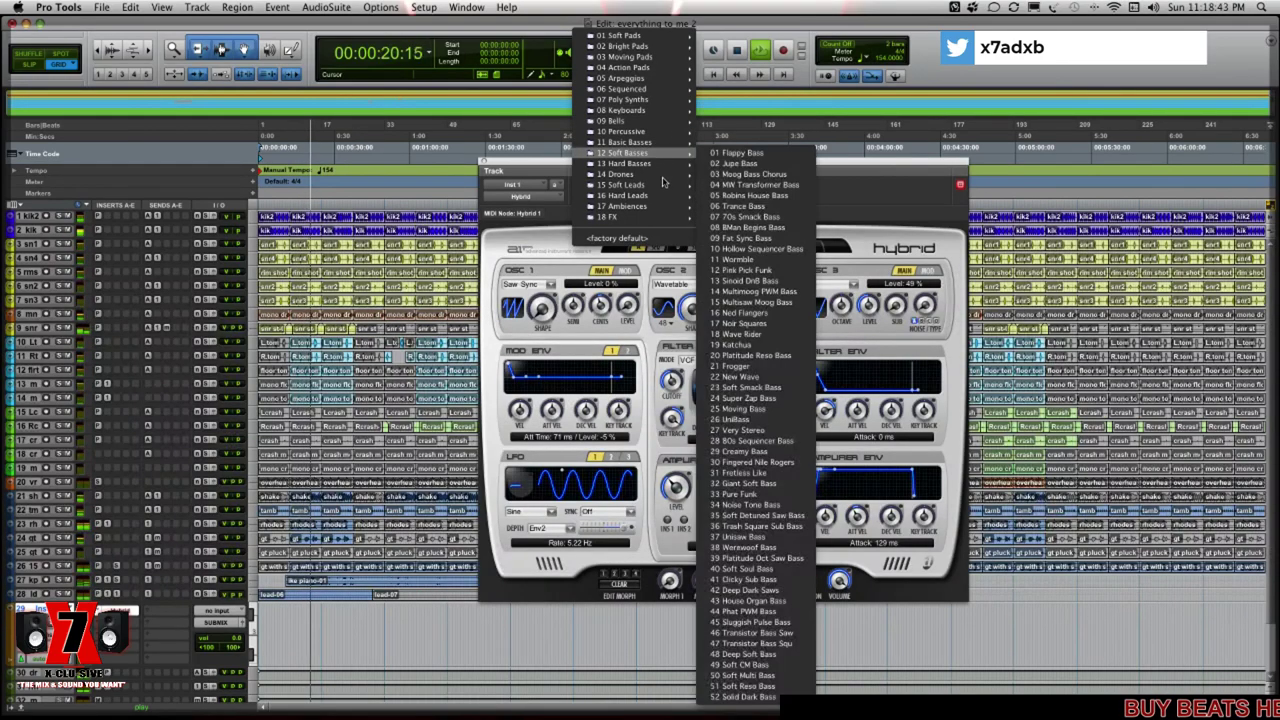
mouse_move(677, 188)
scroll(745, 230, "down", 3)
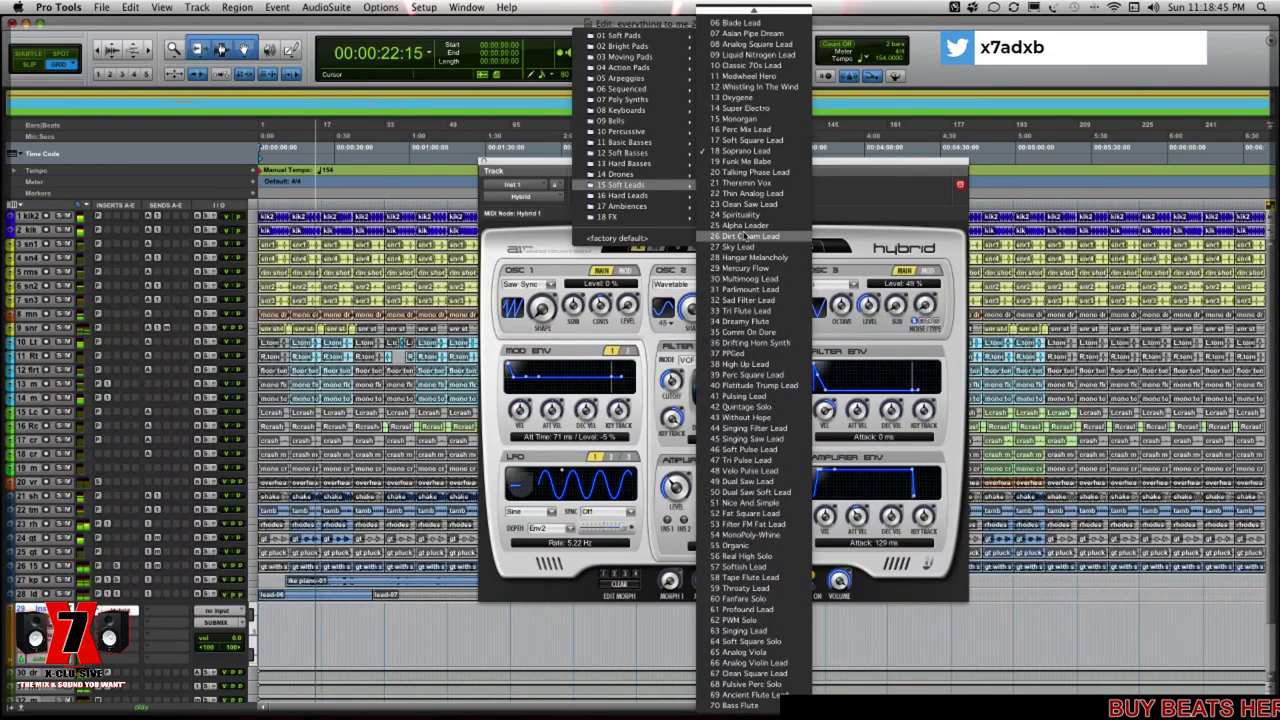
left_click(745, 246)
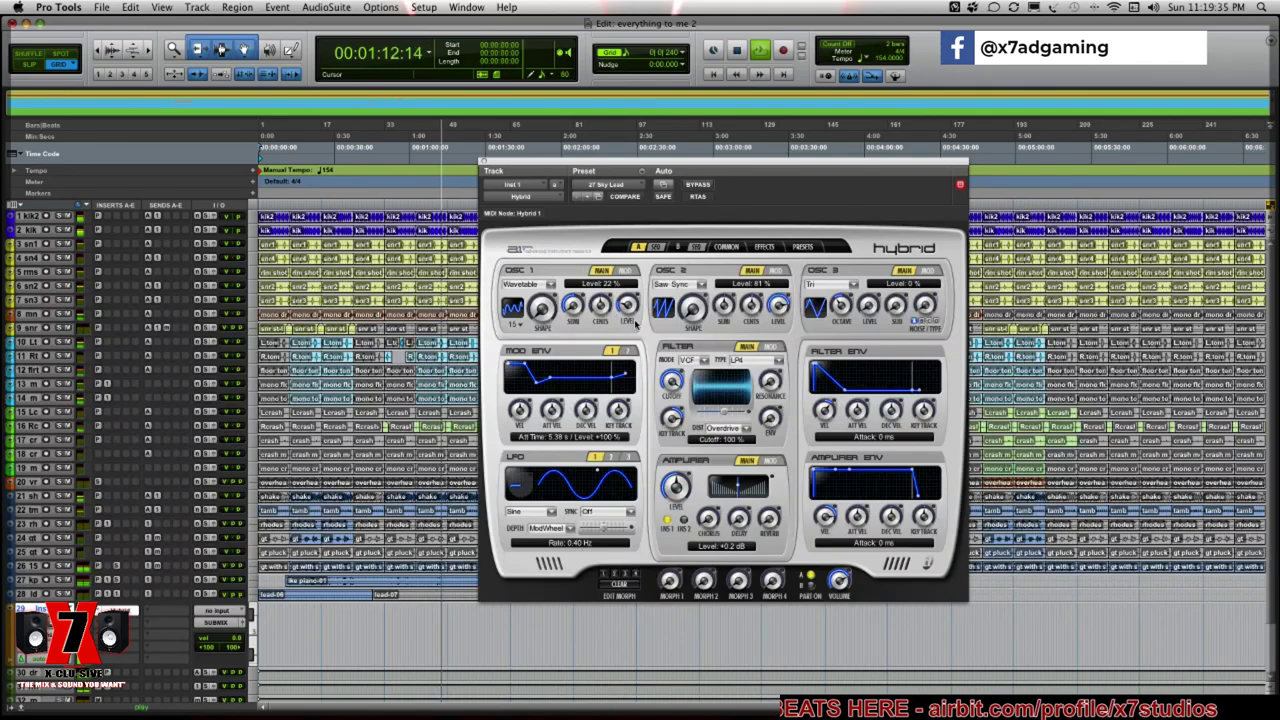
Set Hybrid's filter mode to DCF, and try the HP2+LP1 filter type before returning to LP4
left_click(690, 359)
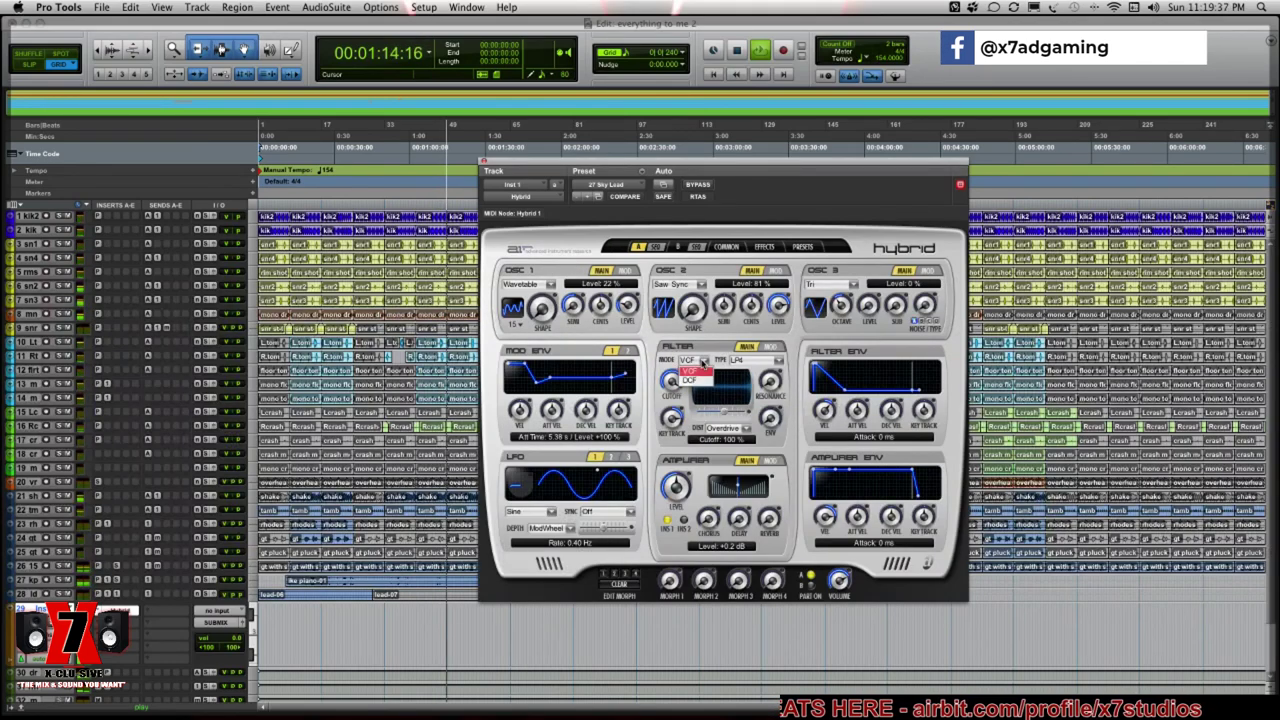
left_click(703, 385)
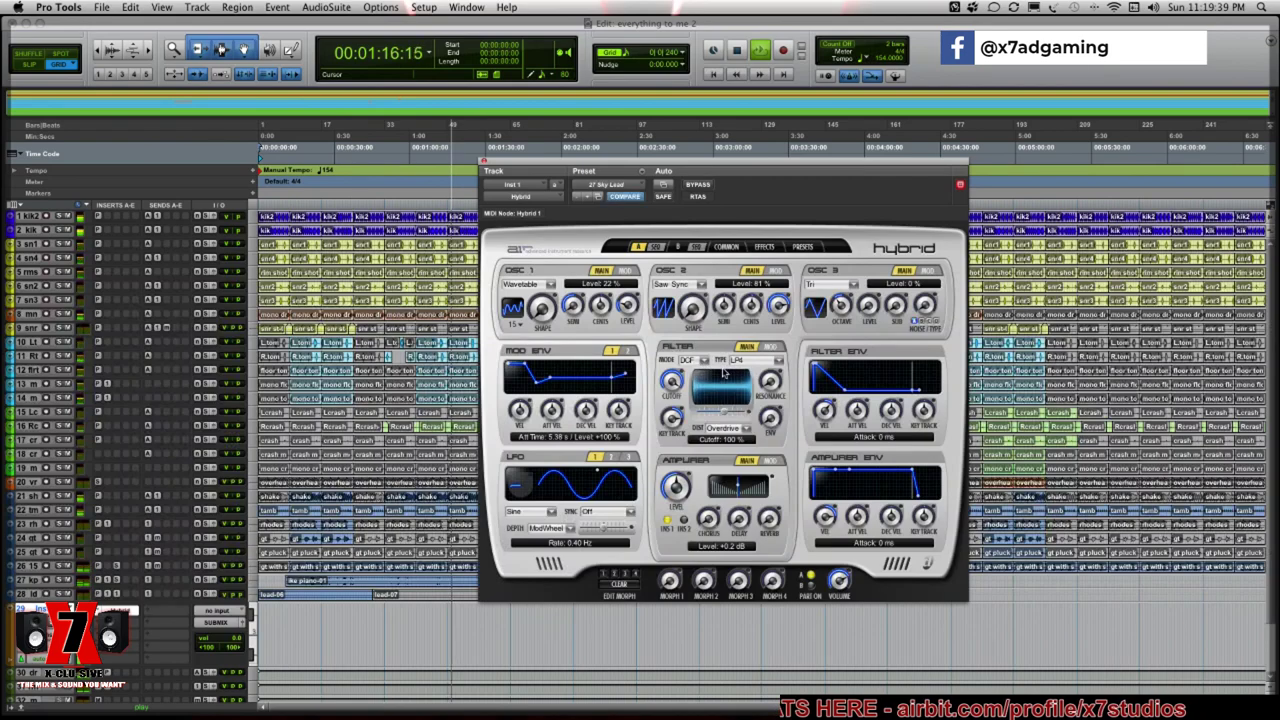
left_click(737, 360)
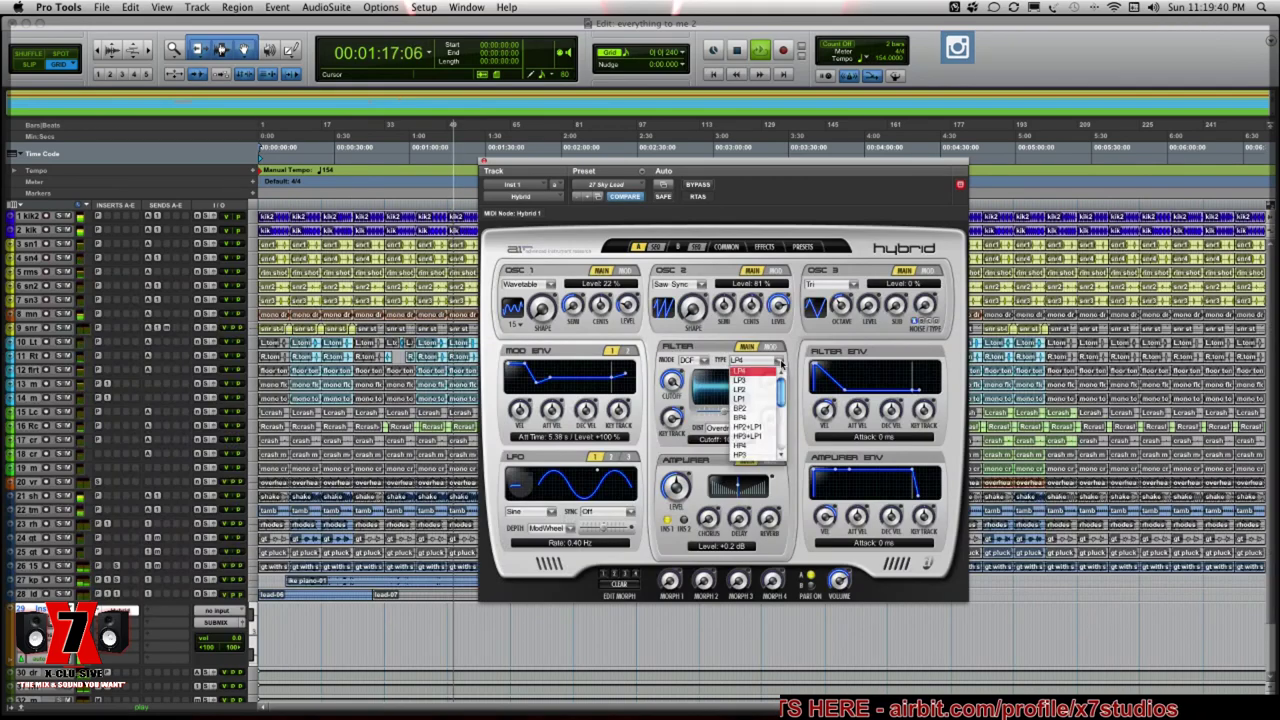
left_click(757, 430)
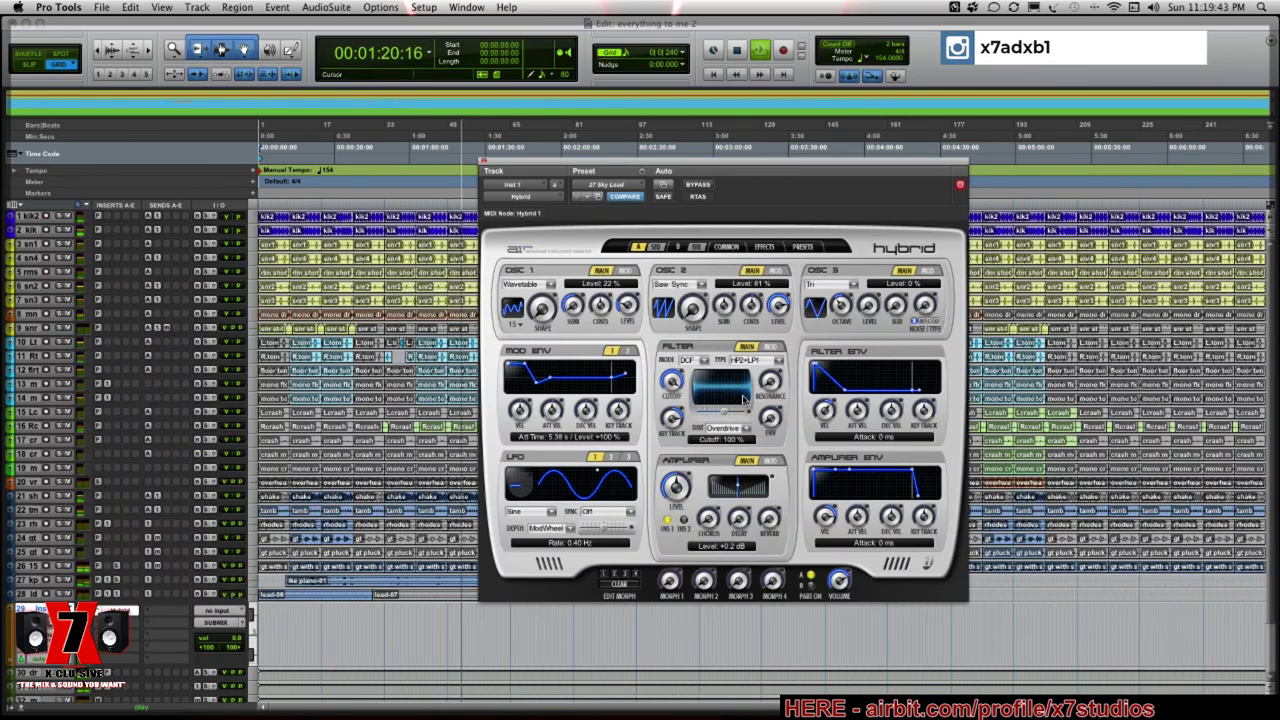
left_click(748, 360)
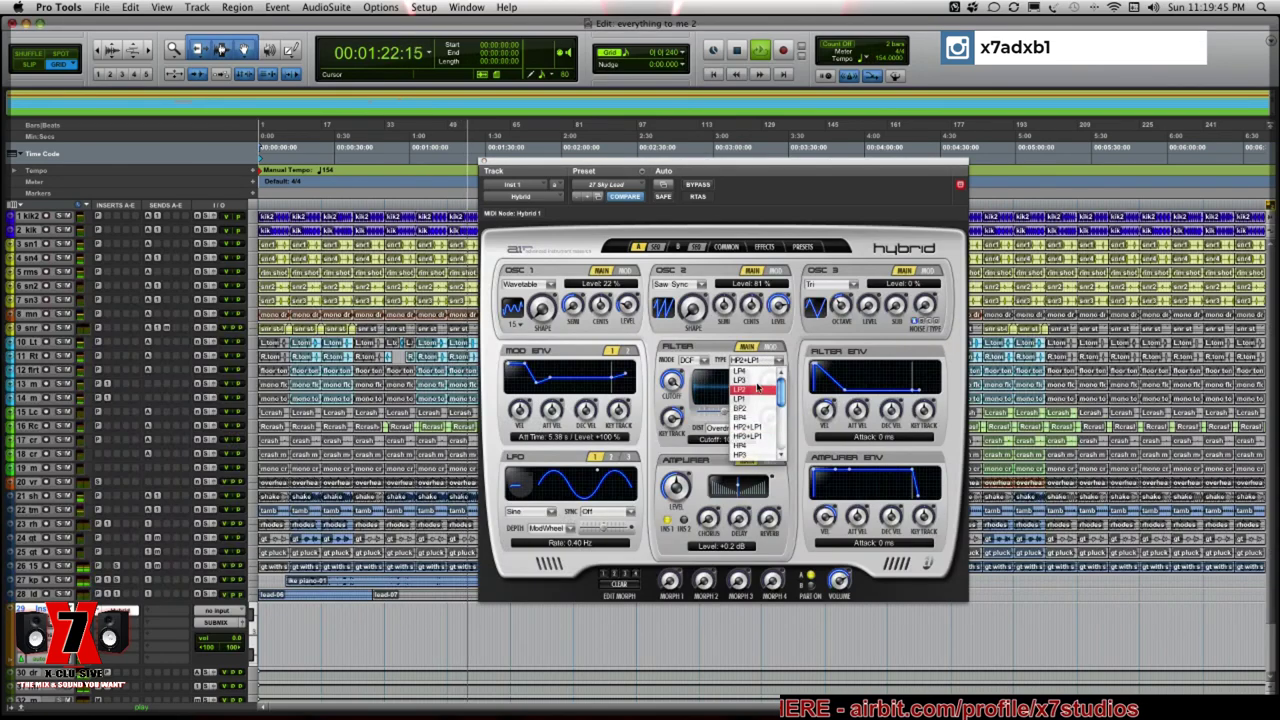
left_click(756, 373)
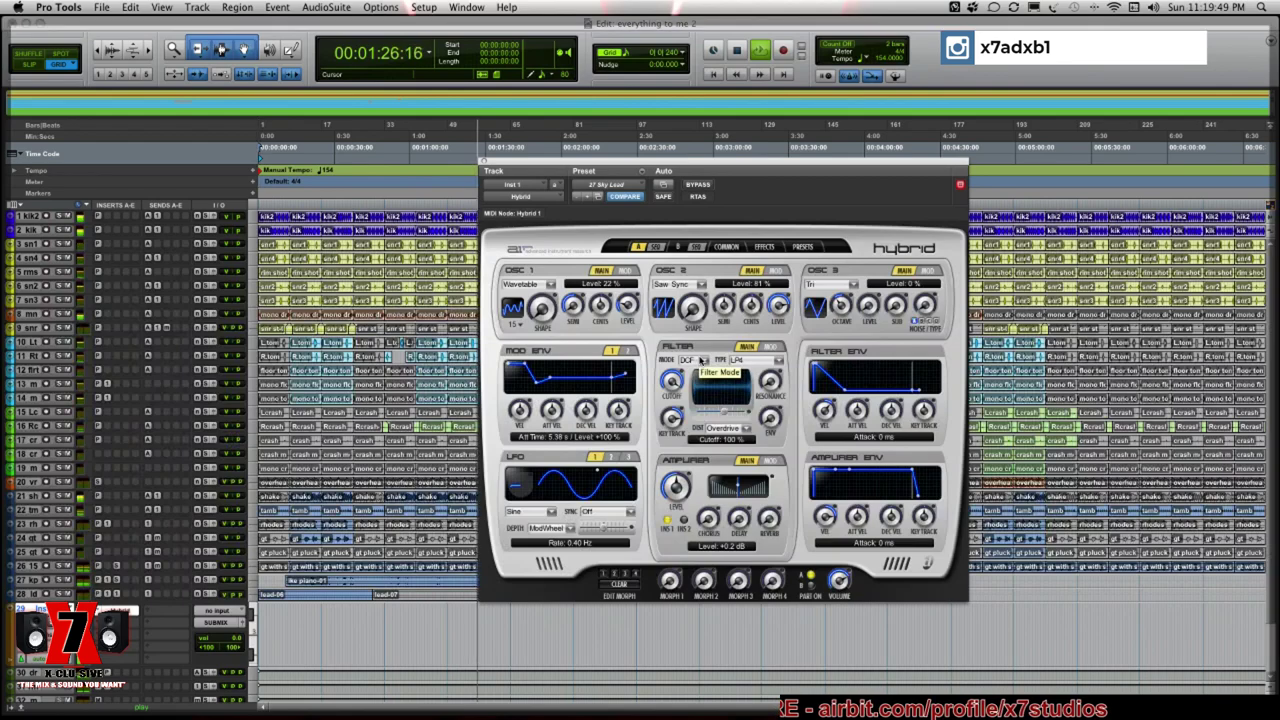
Lower Hybrid's filter cutoff to 66 %
left_click_drag(672, 381, 674, 453)
left_click_drag(670, 378, 669, 359)
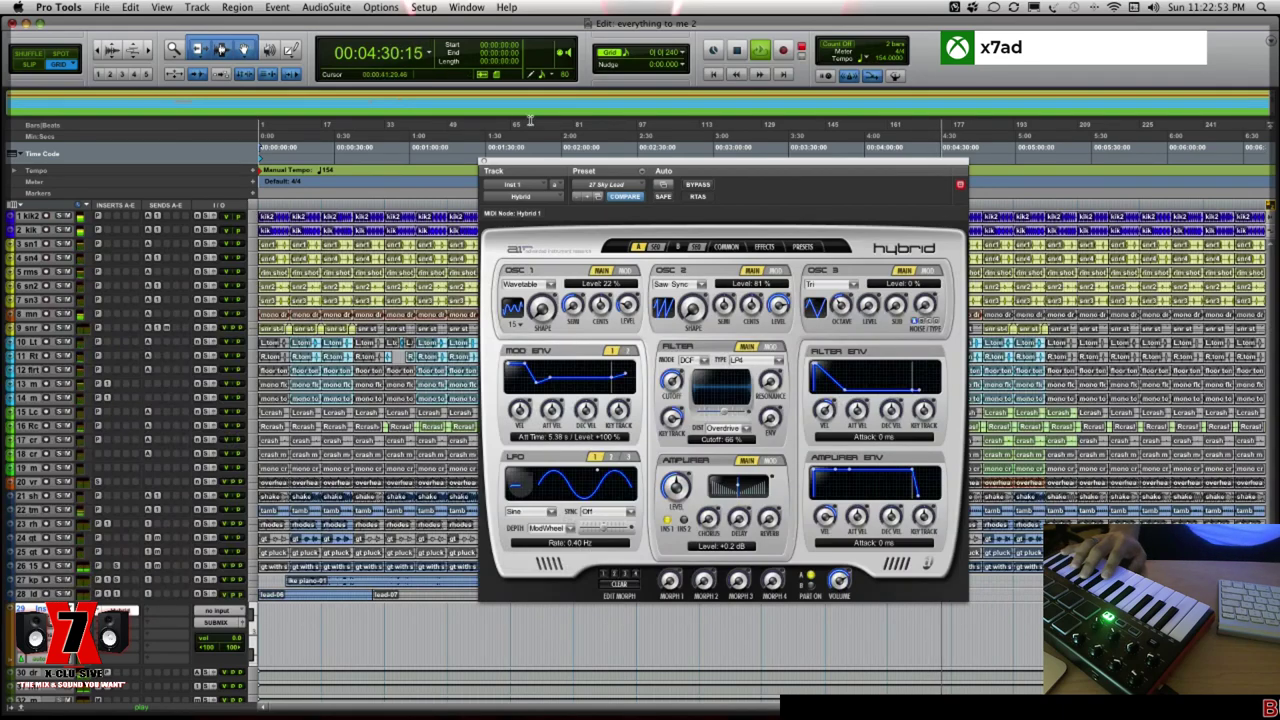
Stop playback and start recording a keyboard part on the instrument track from 00:04:32:00
key("space")
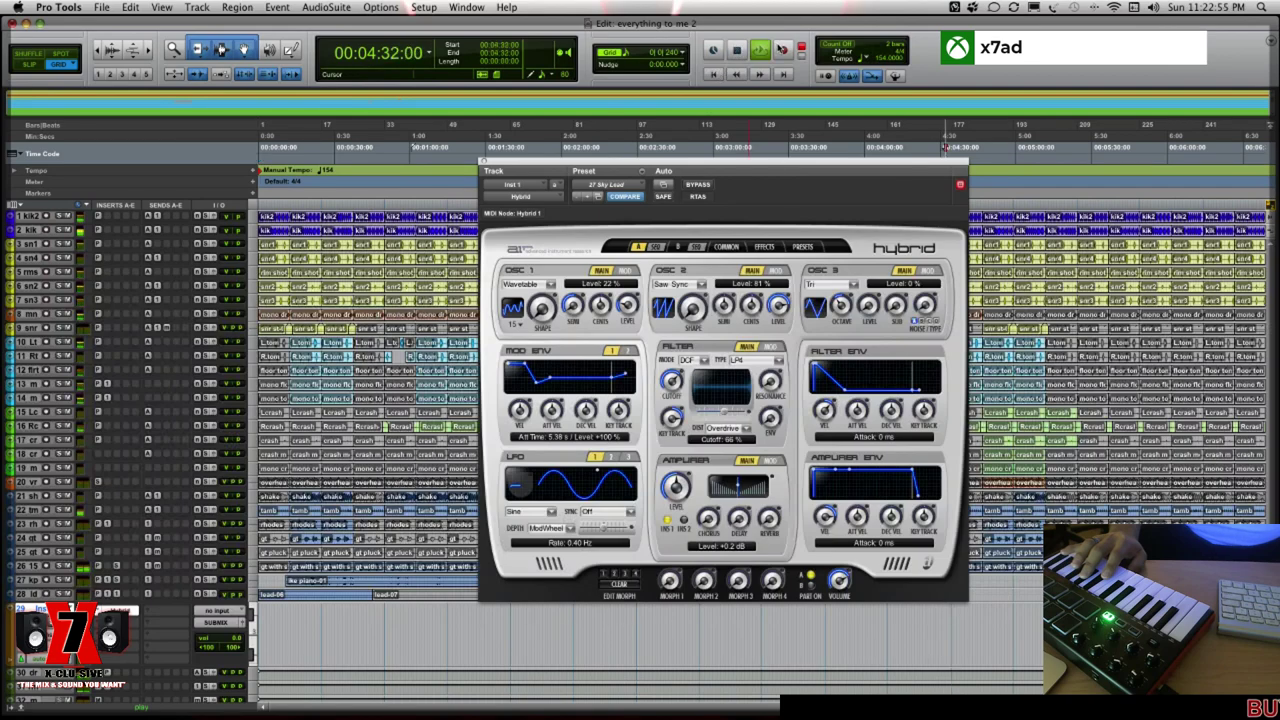
left_click(760, 51)
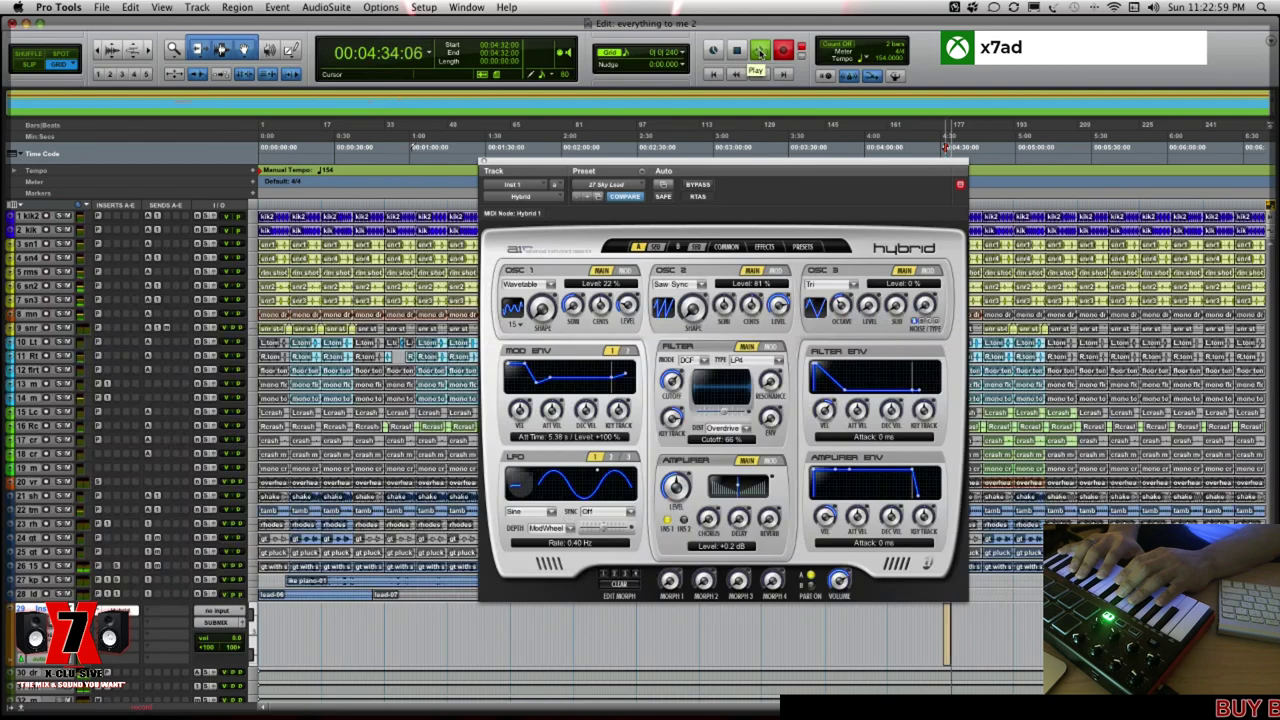
Record the Sky Lead keyboard part on the instrument track from the song's start to 00:04:22:14
key("Return")
left_click(760, 51)
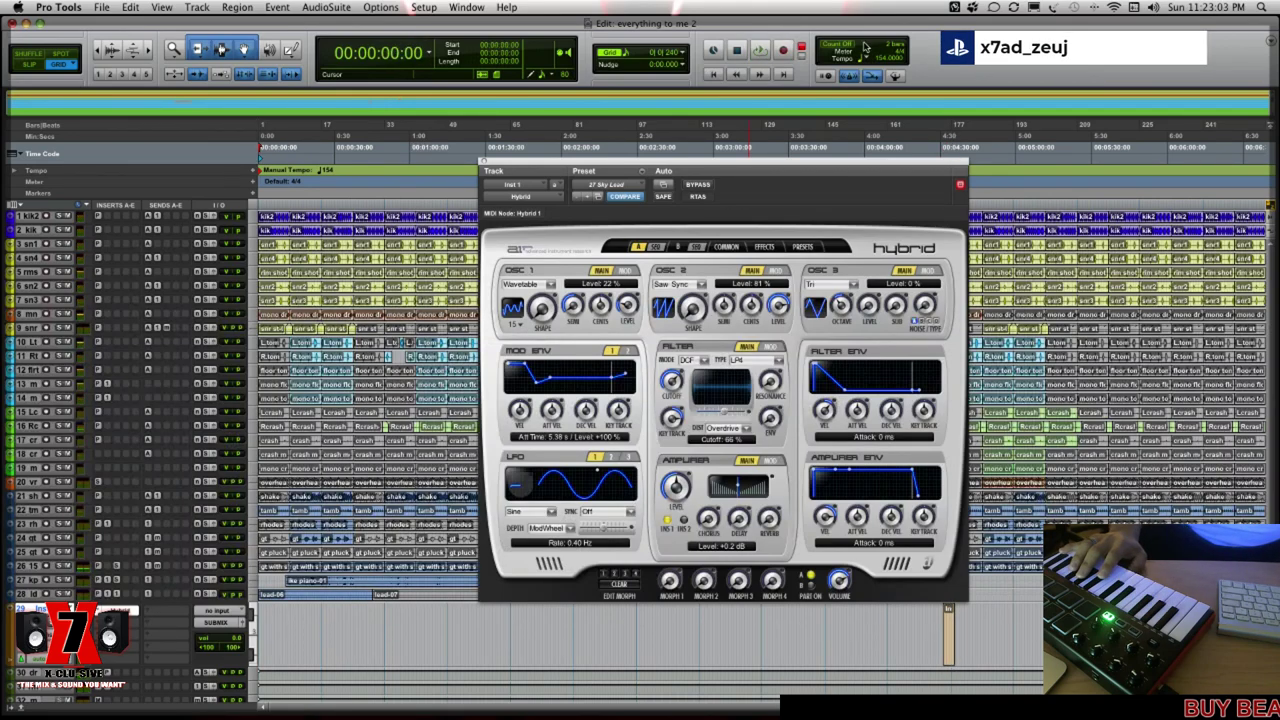
left_click(786, 51)
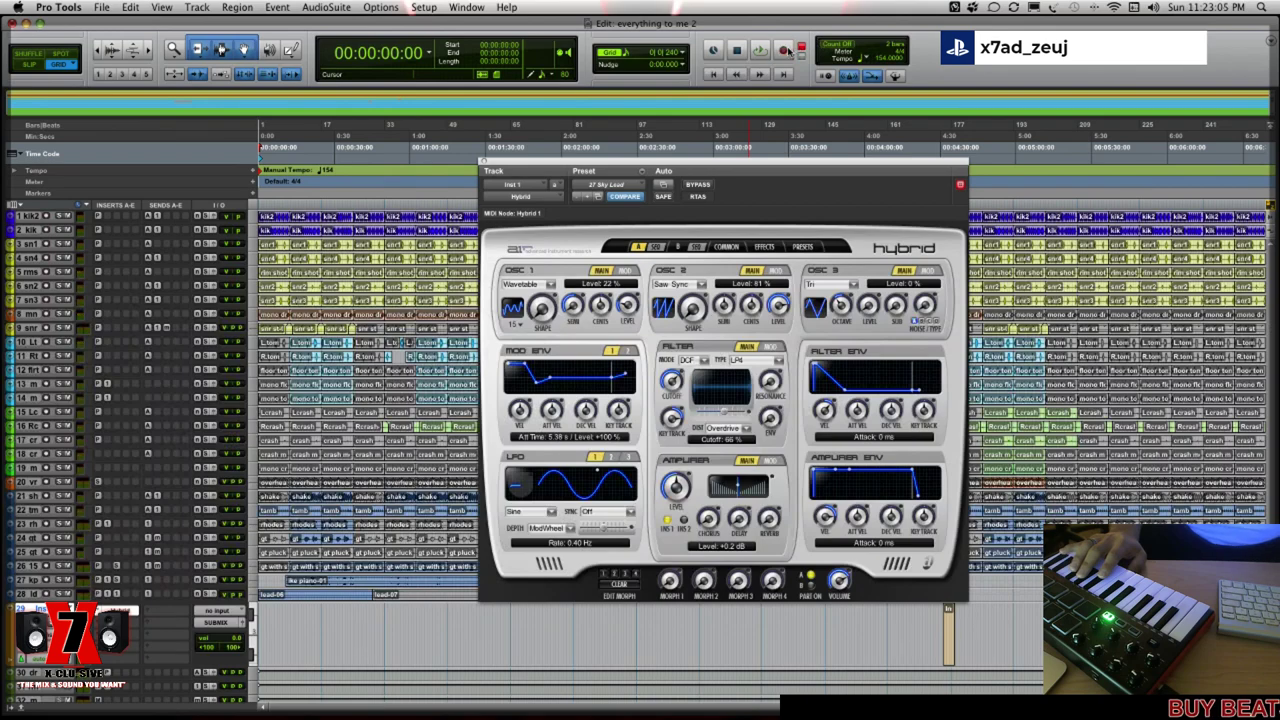
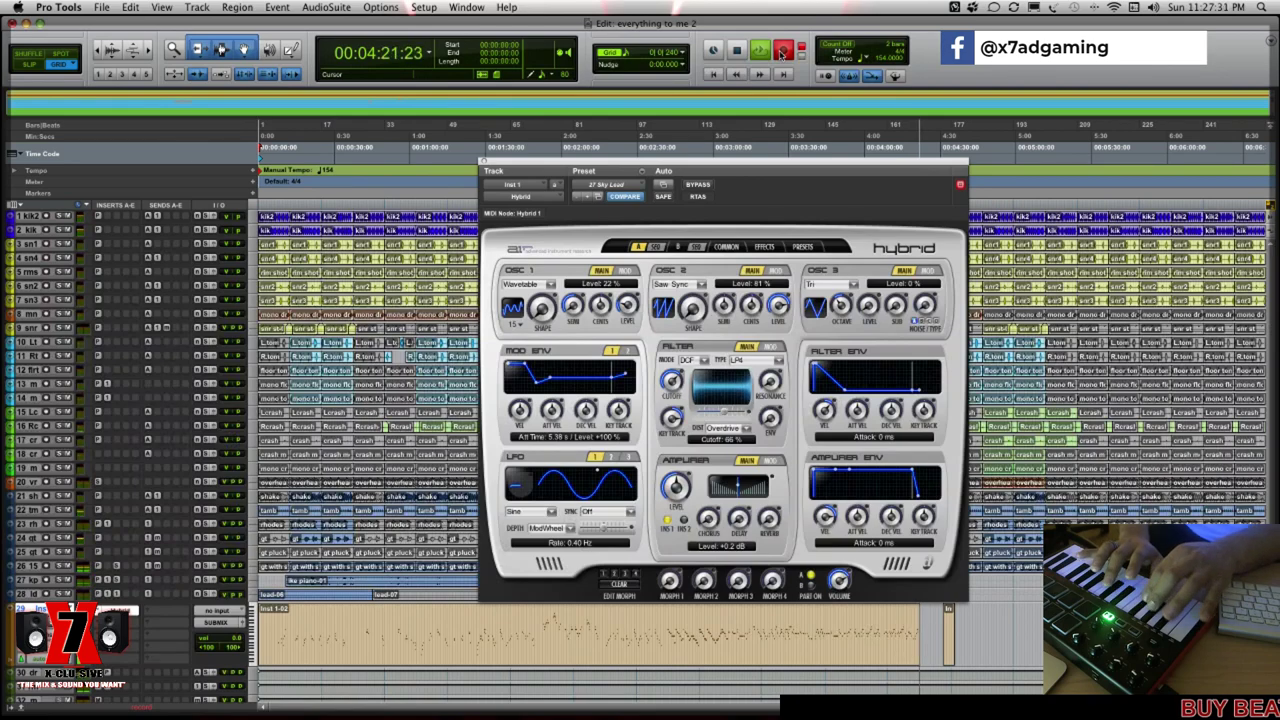
key("space")
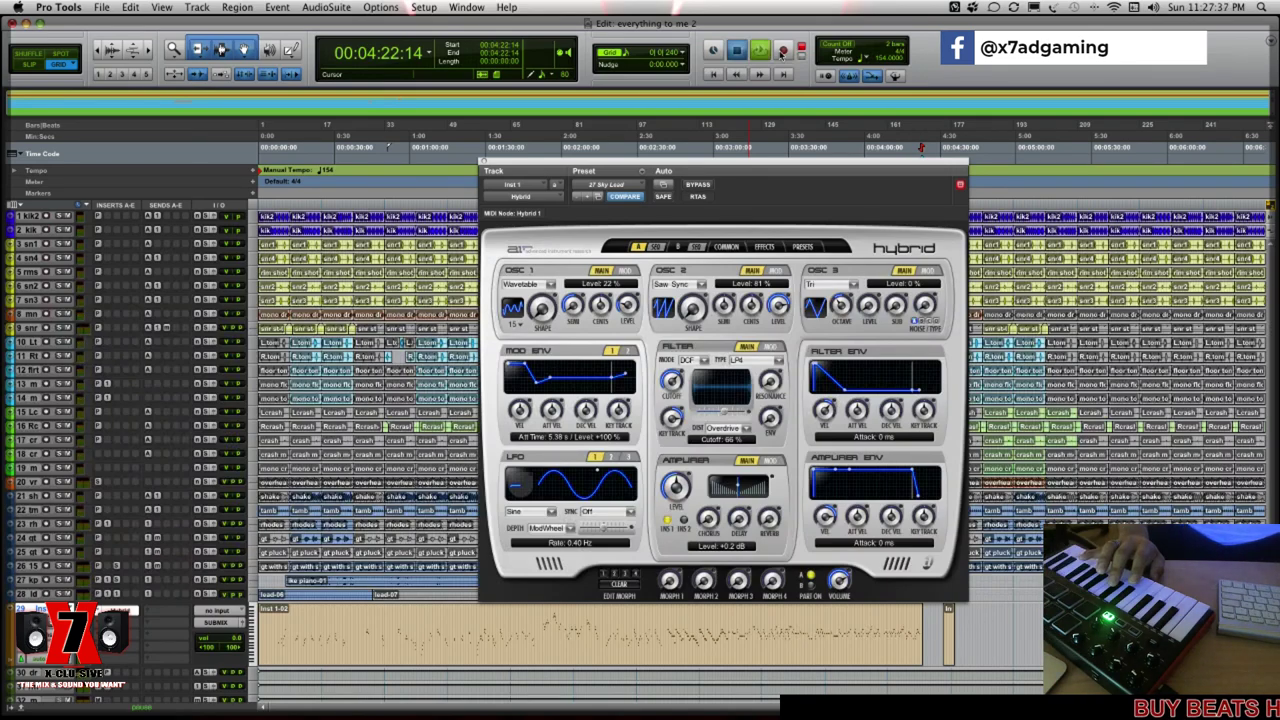
Play the song back from the beginning and close the Hybrid plug-in window
key("Return")
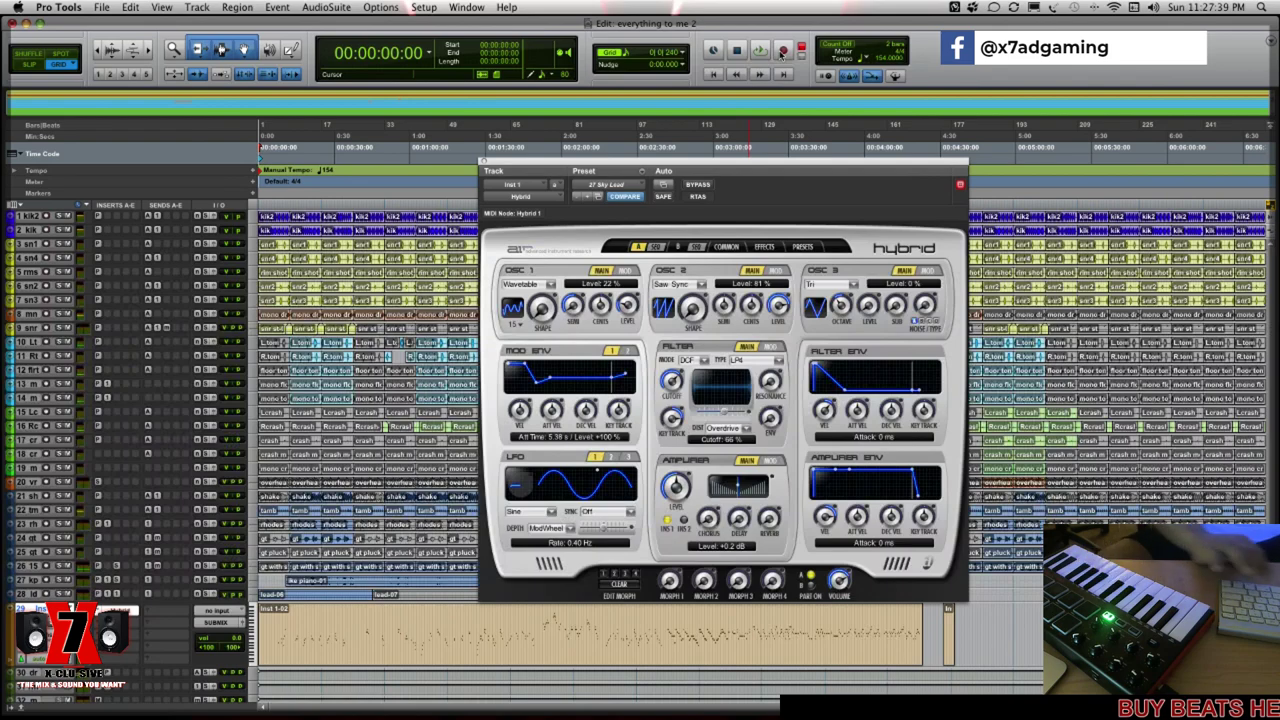
key("space")
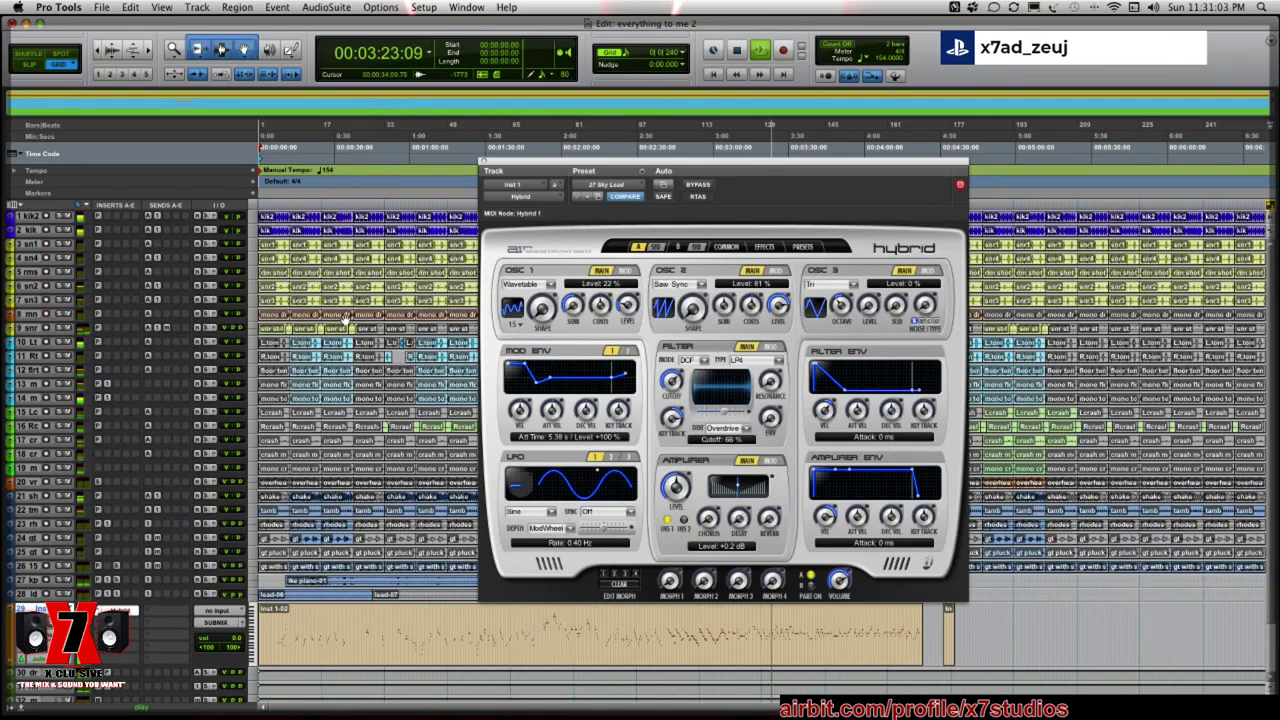
left_click(483, 161)
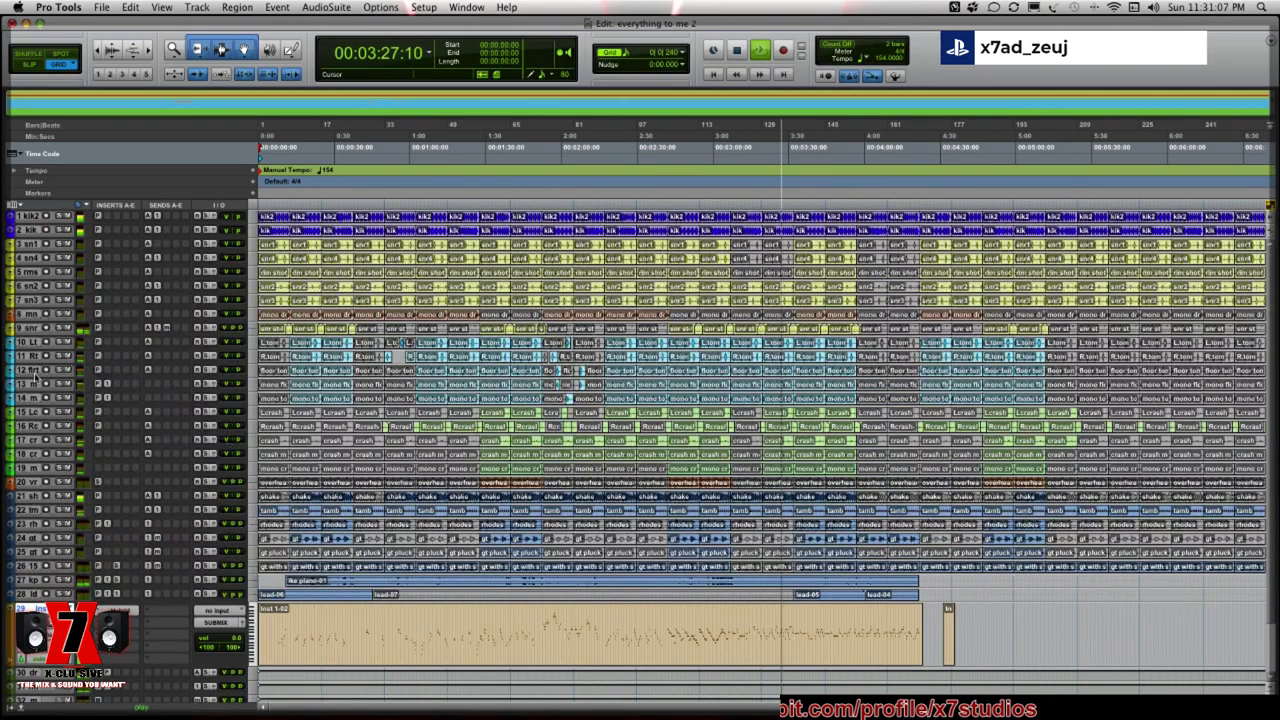
Enlarge the floor tom track and loop playback over the crash region starting at 00:03:19:14, raising the listening volume
left_click_drag(34, 376, 38, 478)
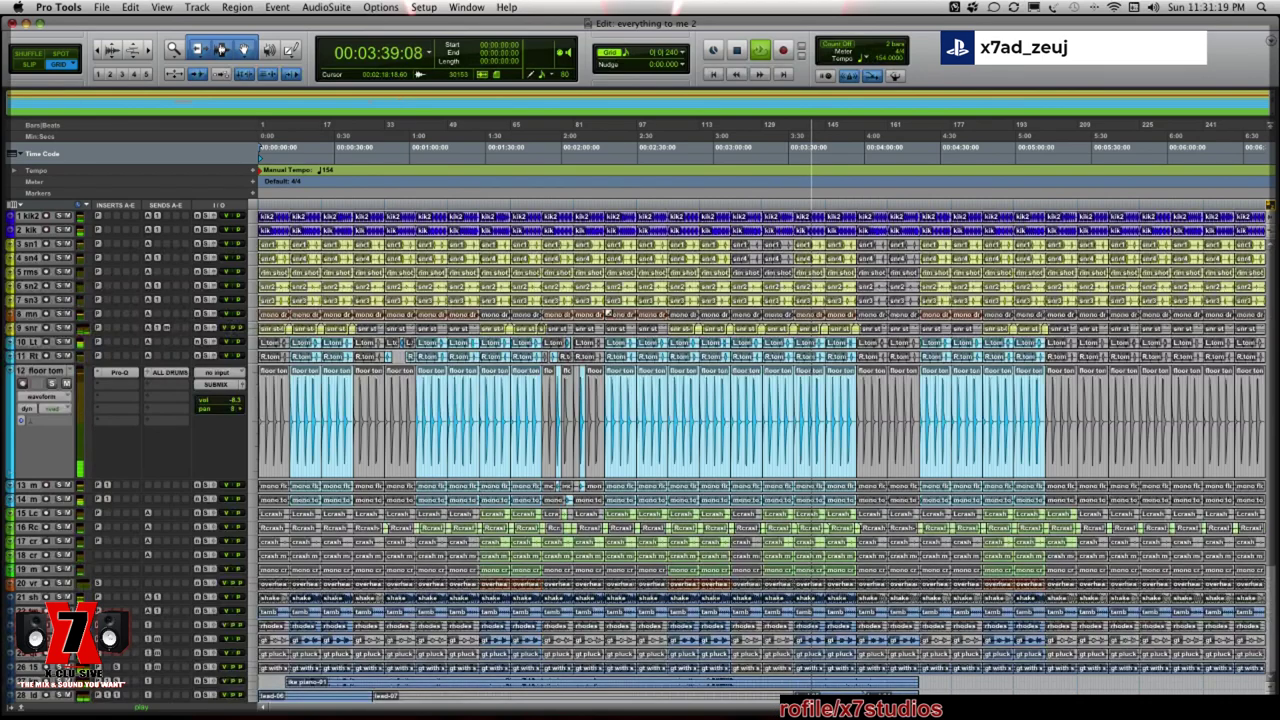
left_click(780, 550)
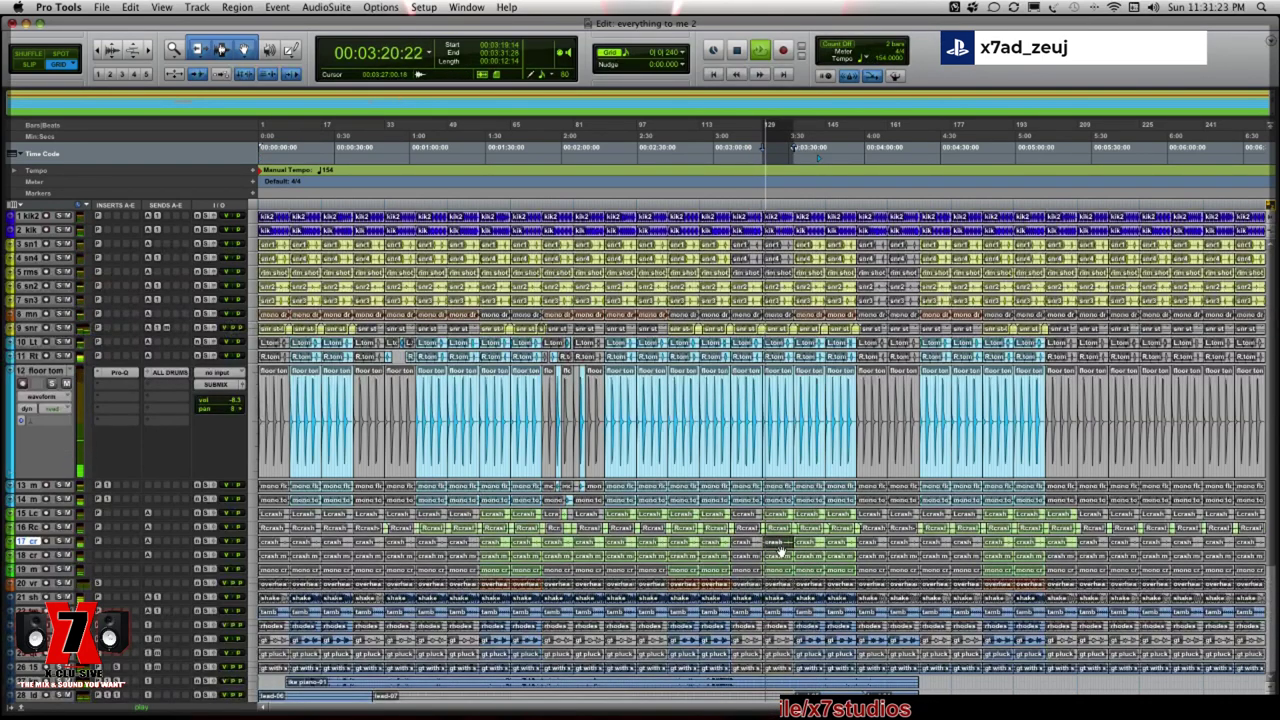
key("XF86AudioRaiseVolume")
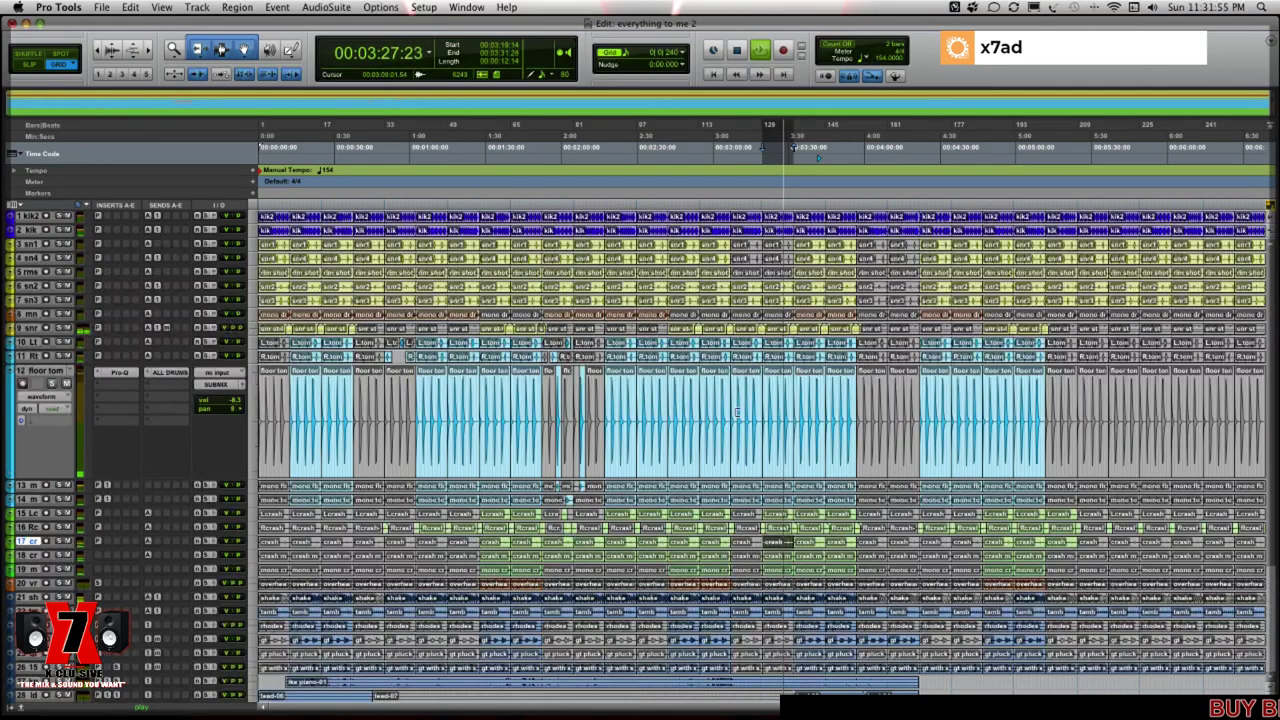
Enlarge the crash and Lcrash tracks and solo Lcrash
key("super+bracketright")
key("super+bracketright")
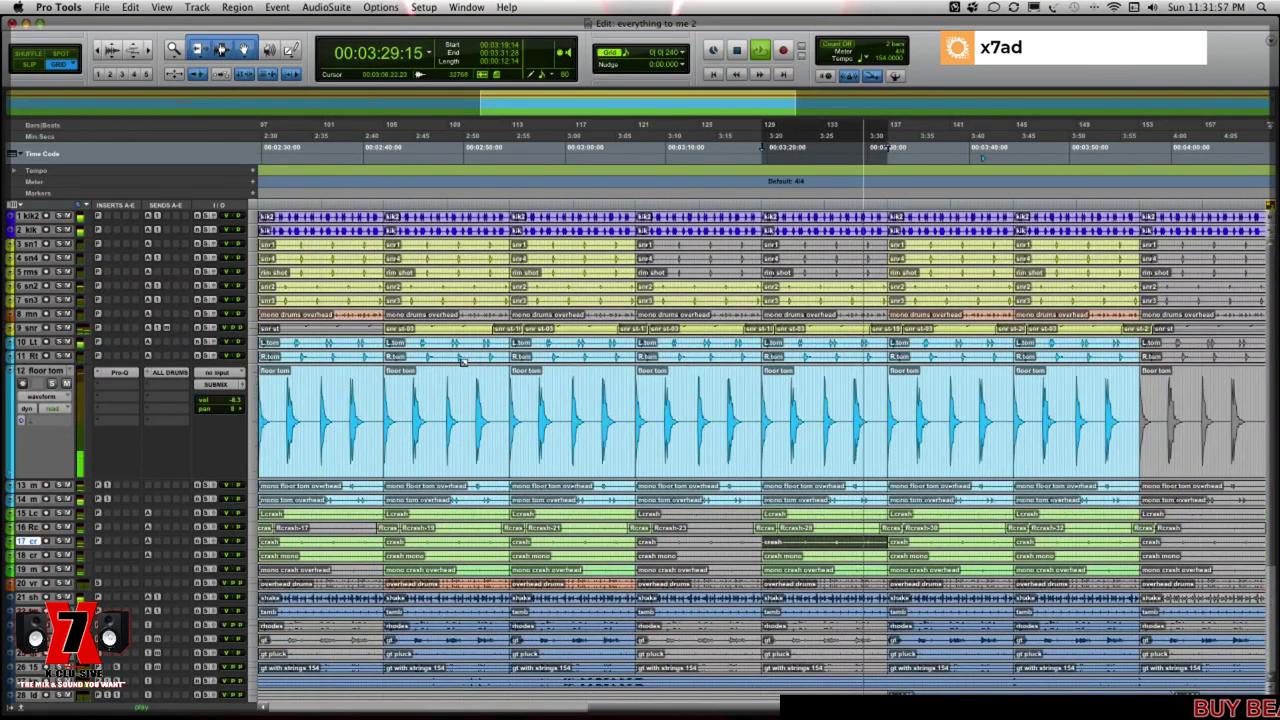
scroll(88, 413, "down", 3)
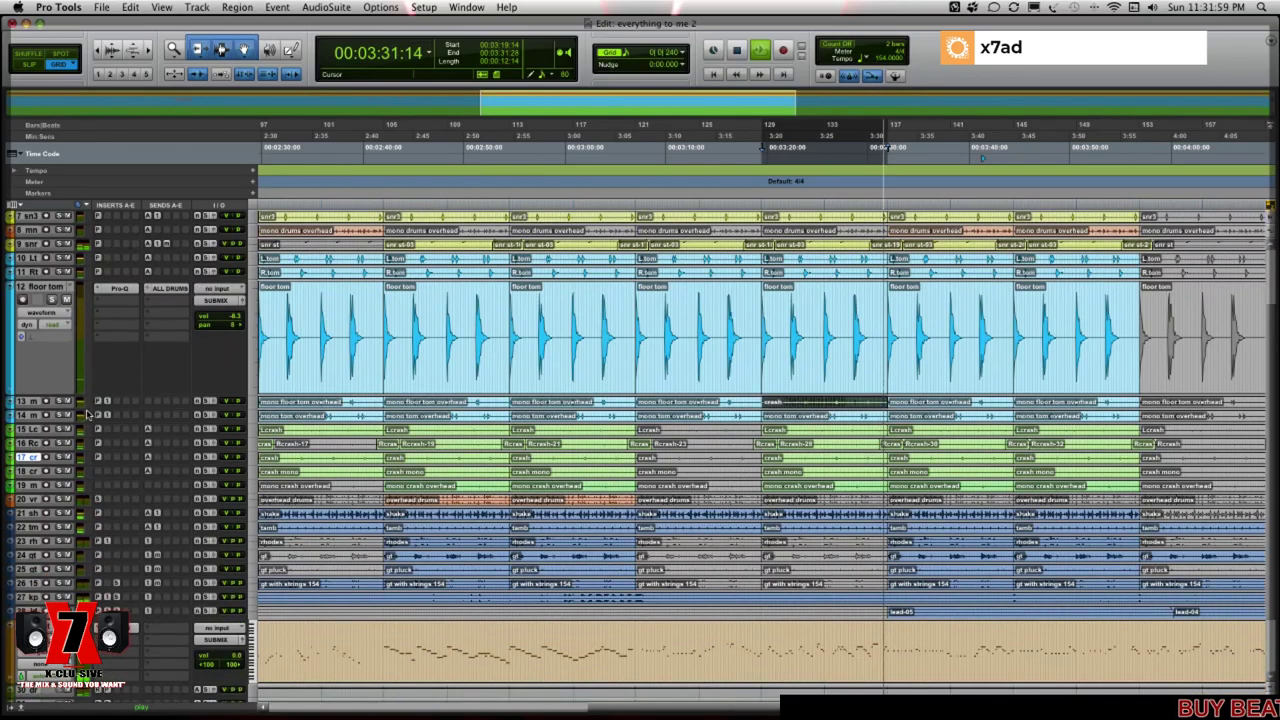
scroll(88, 413, "down", 3)
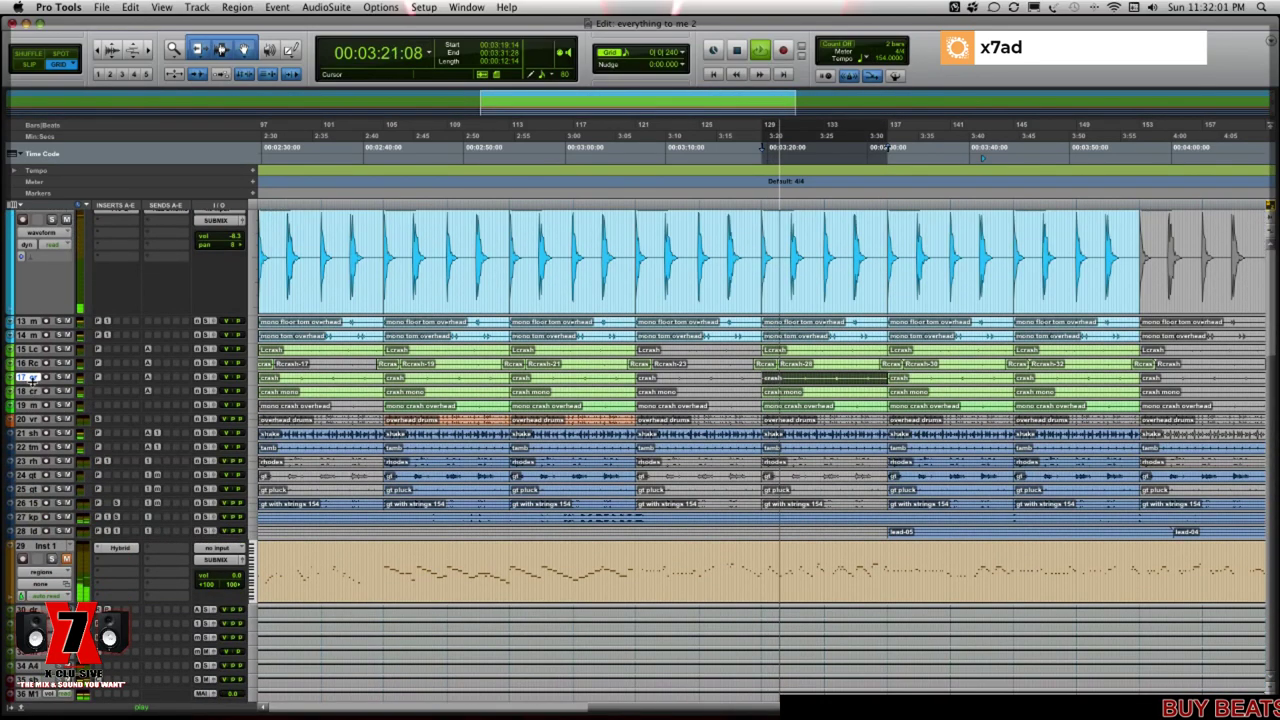
left_click_drag(33, 384, 34, 436)
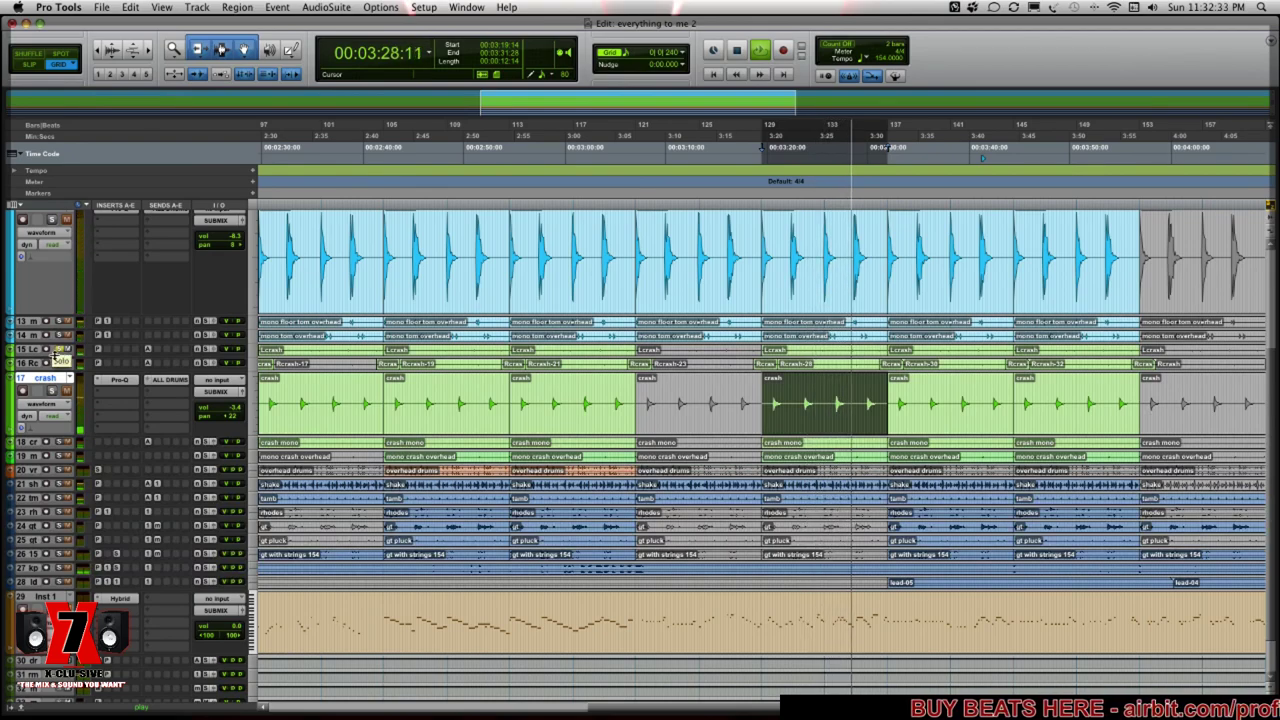
left_click_drag(55, 357, 54, 432)
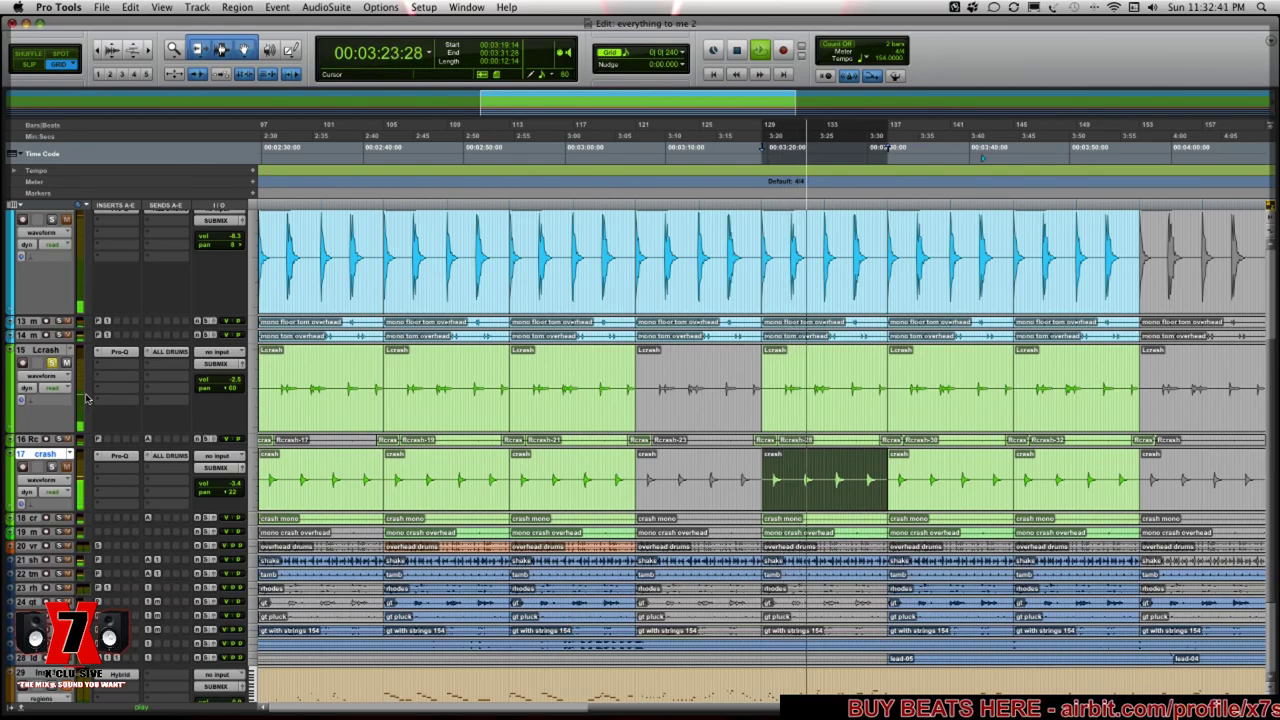
Try panning crash to 59 left and Lcrash to 23 right in the Mix window, soloing Rcrash and crash as well
key("super+equal")
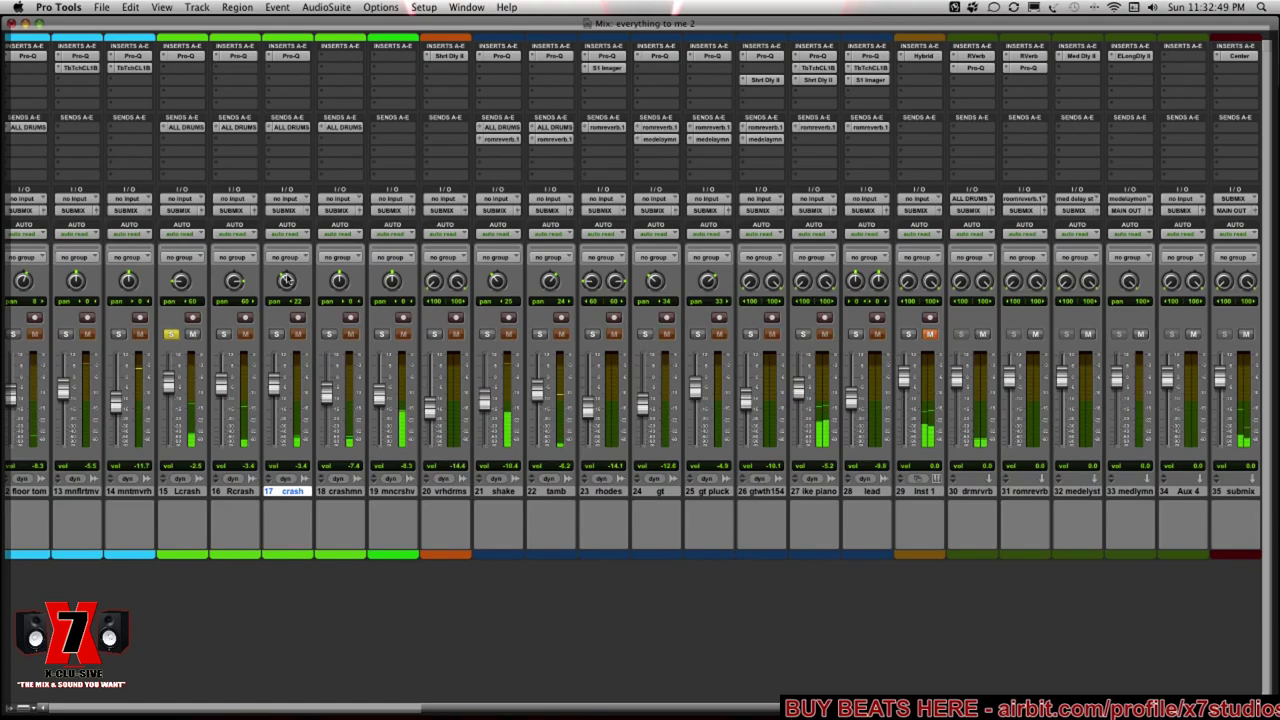
left_click_drag(285, 279, 286, 283)
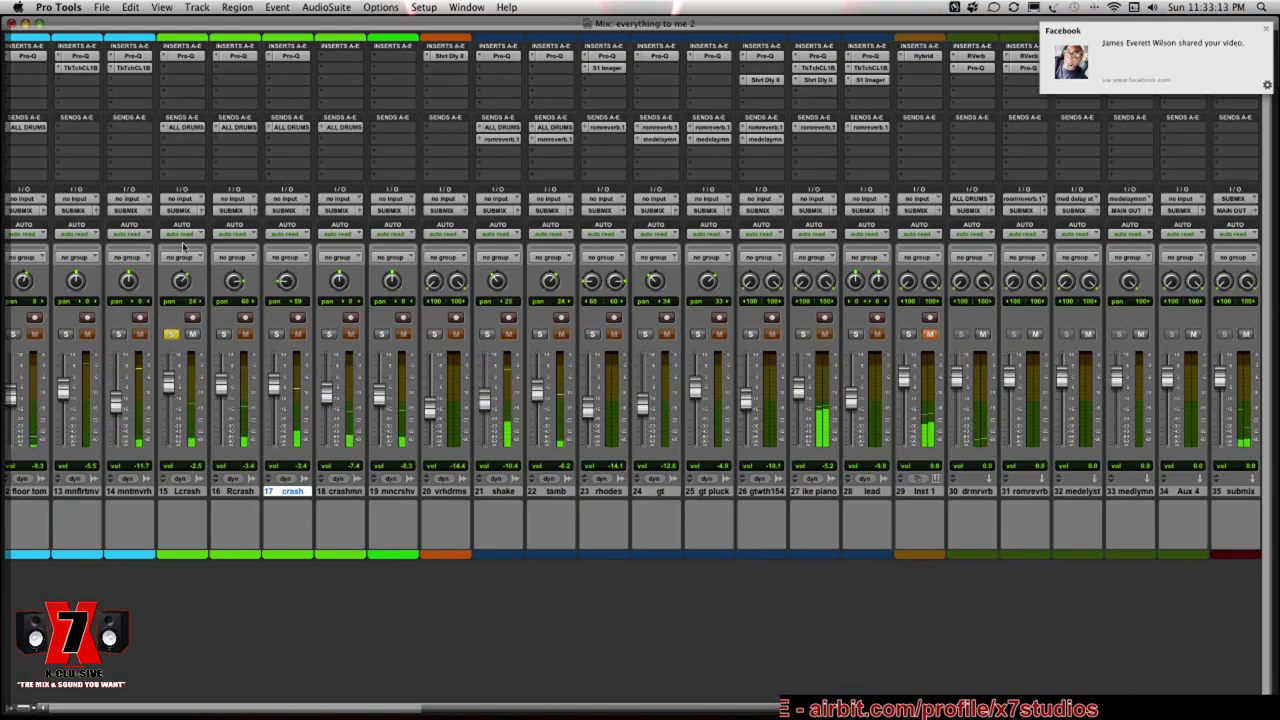
left_click(223, 334)
left_click(277, 335)
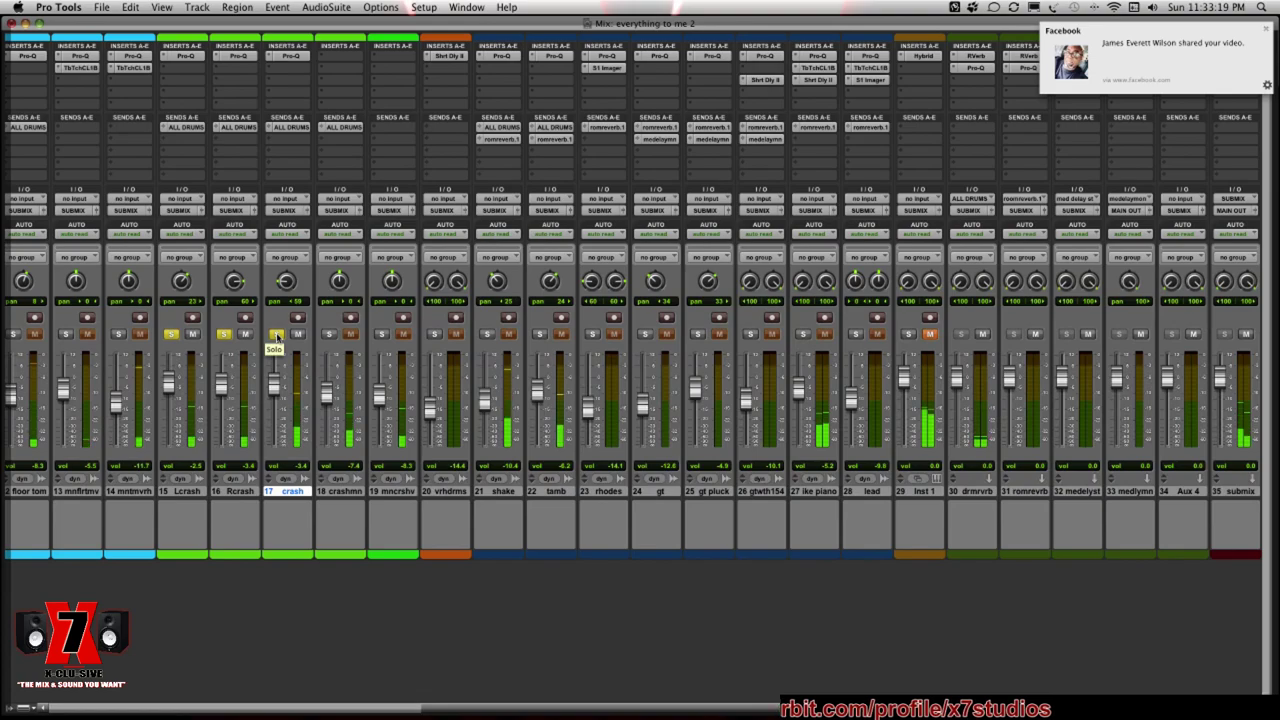
Solo R.tom to compare it with the crash tracks, and clear all solos
scroll(410, 390, "left", 5)
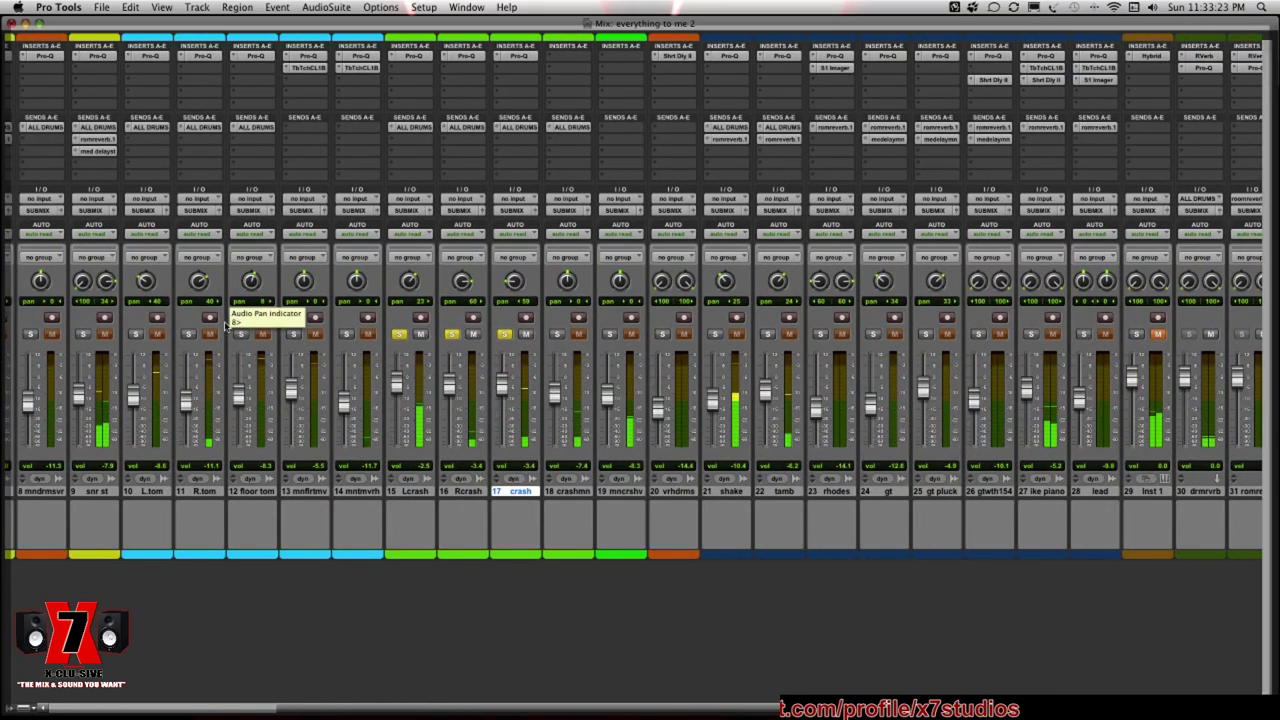
left_click(188, 334)
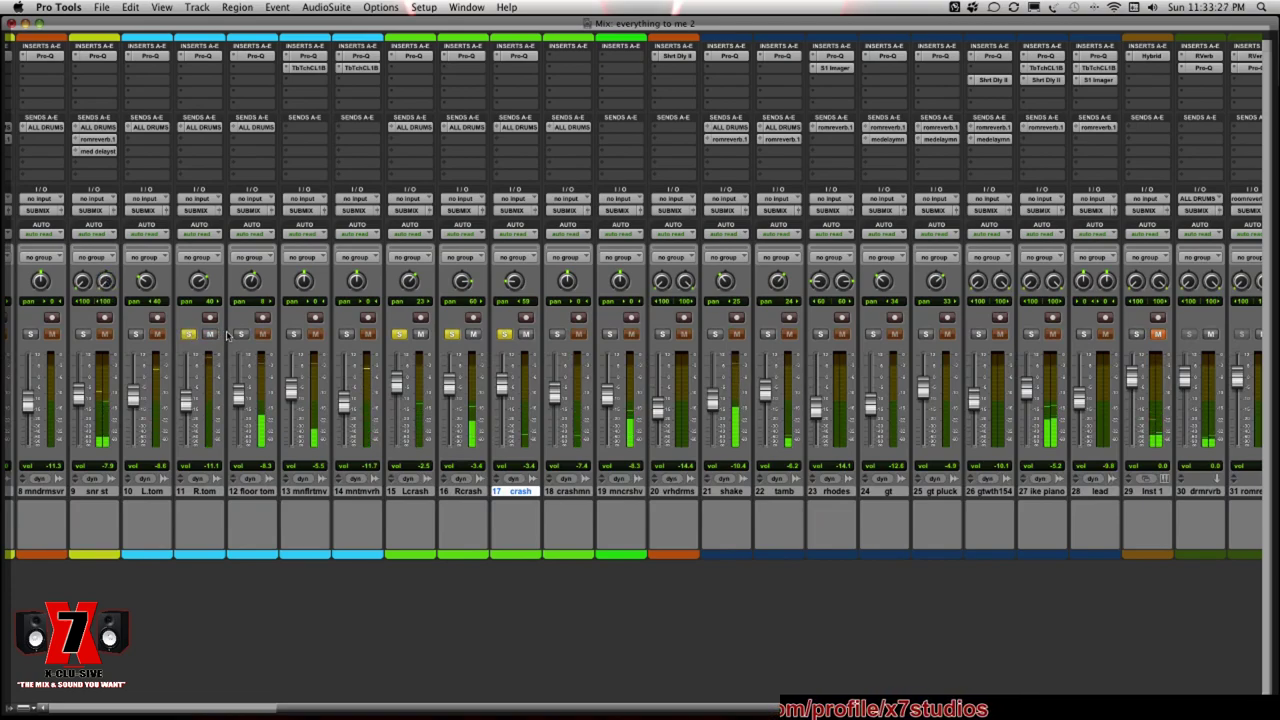
left_click(399, 334)
left_click(452, 334)
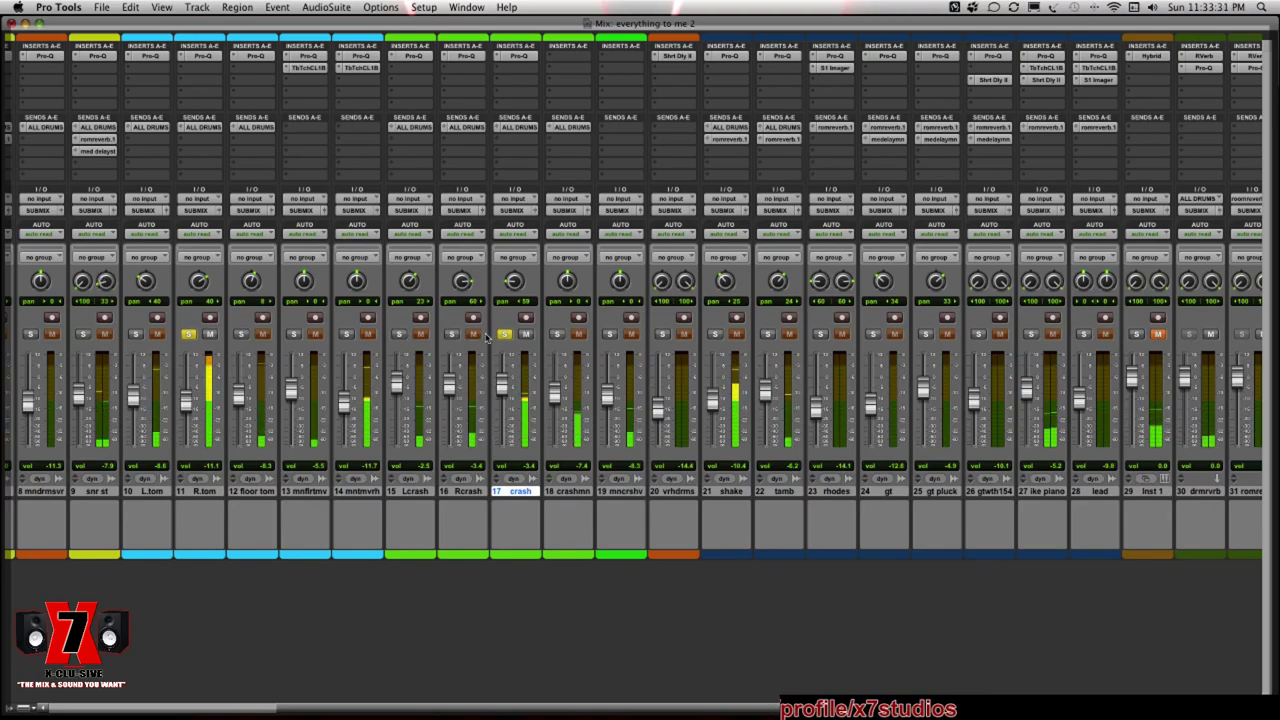
left_click(502, 335)
left_click(503, 335)
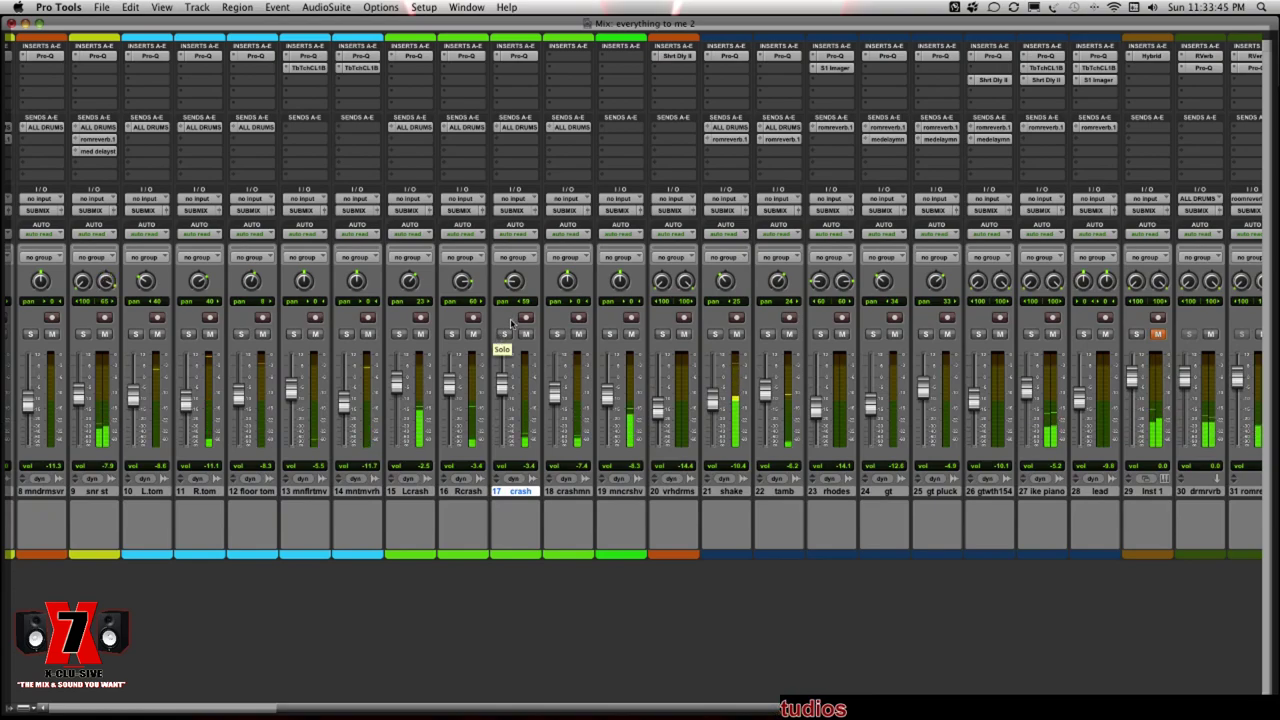
Restart playback from the song's beginning and fit all track heights to the Edit window
key("XF86AudioRaiseVolume")
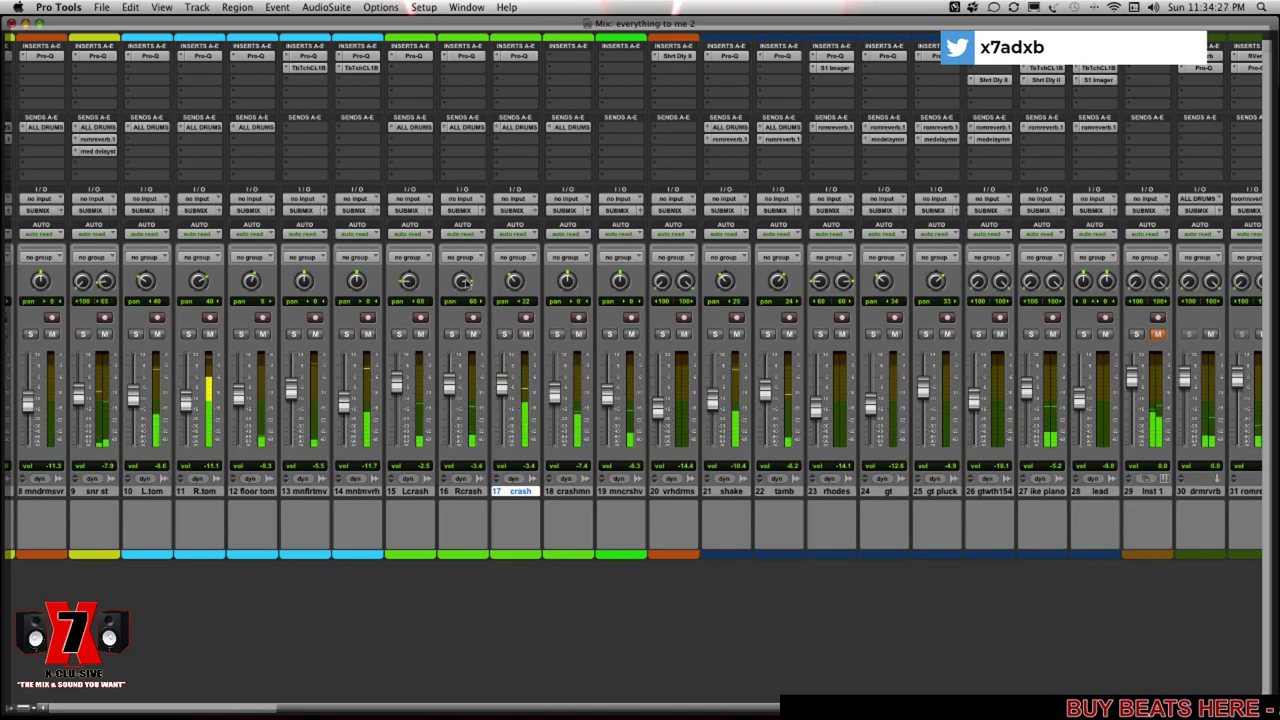
key("super+equal")
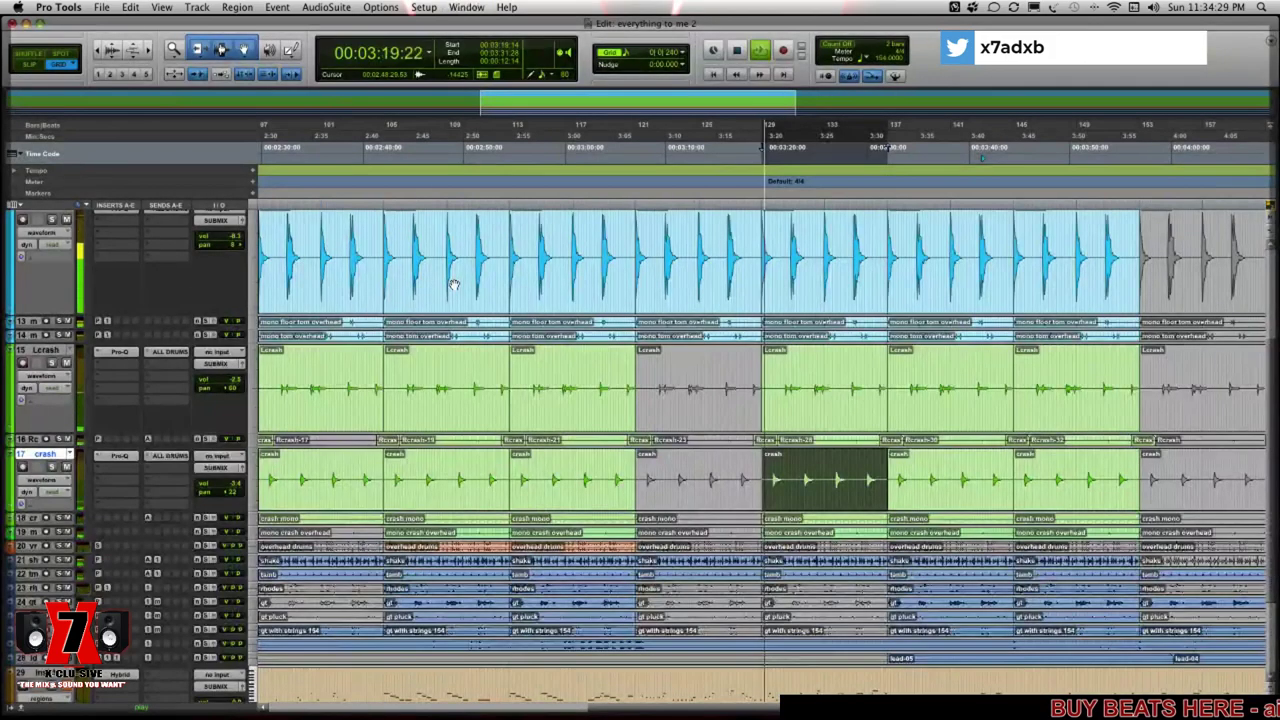
key("space")
key("space")
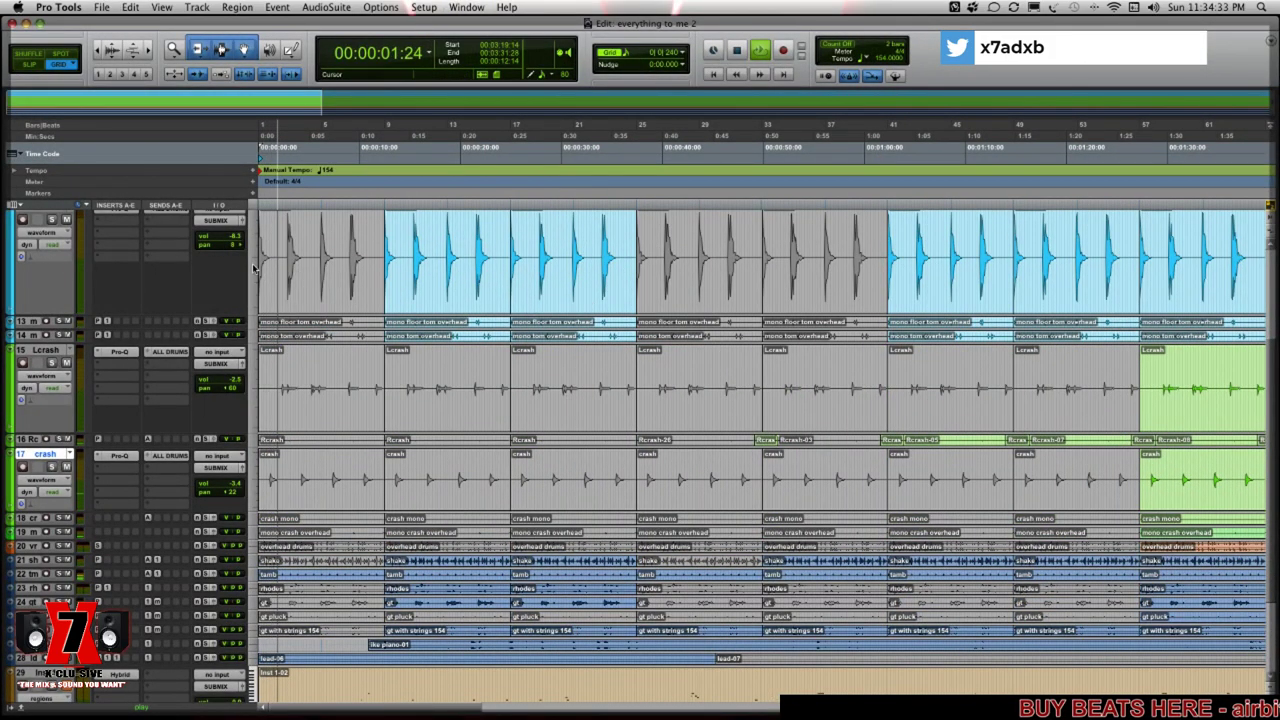
left_click(255, 268)
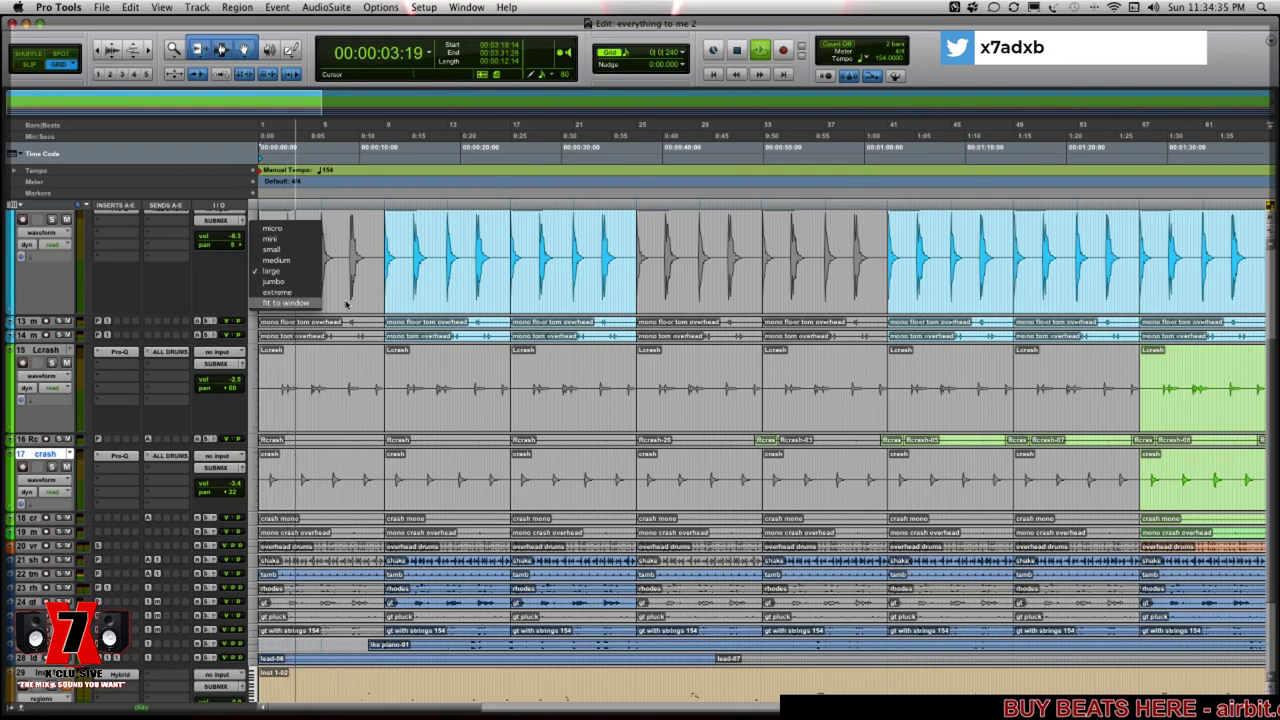
left_click(336, 303)
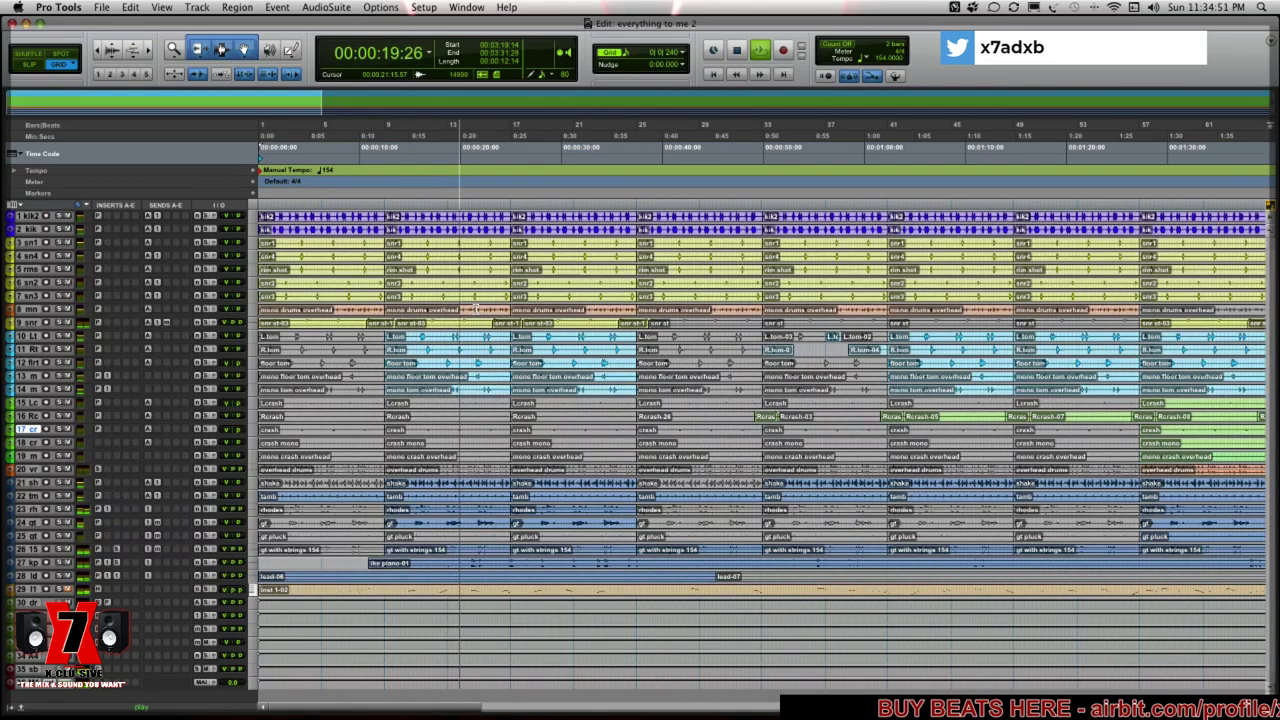
Examine the arrangement and the levels and panning of all mixer channels while the song plays
key("super+equal")
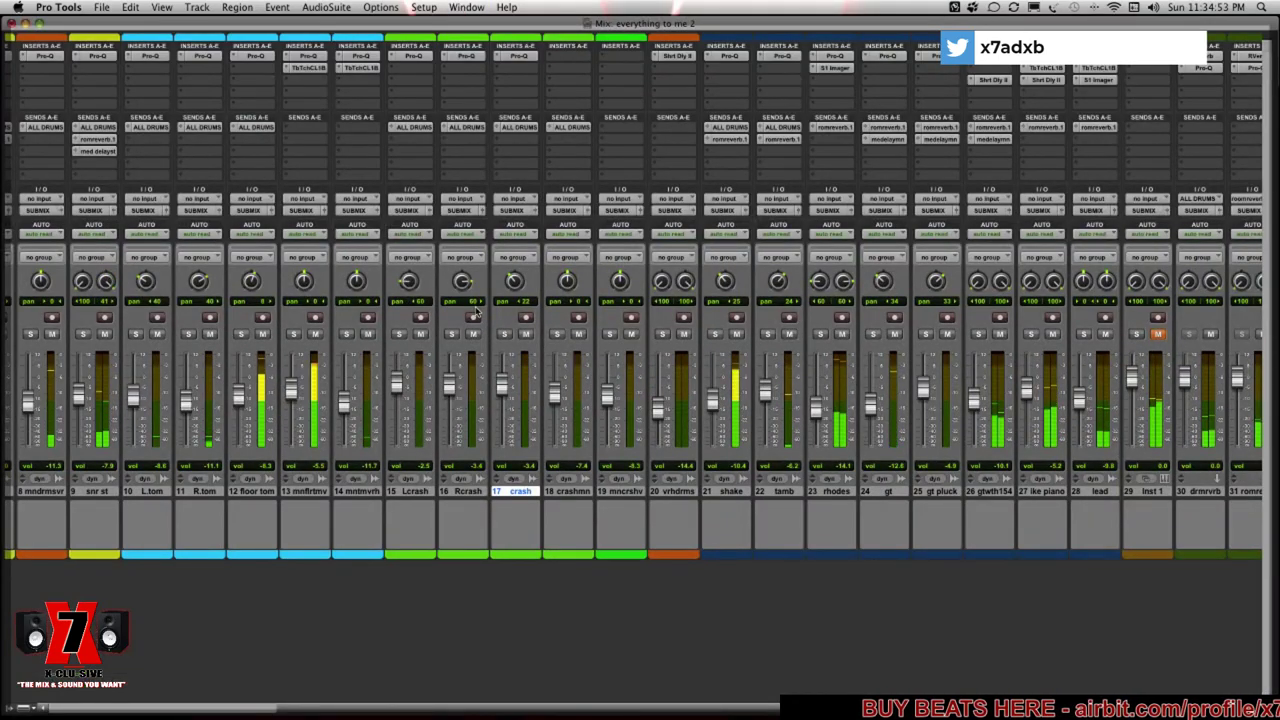
key("super+equal")
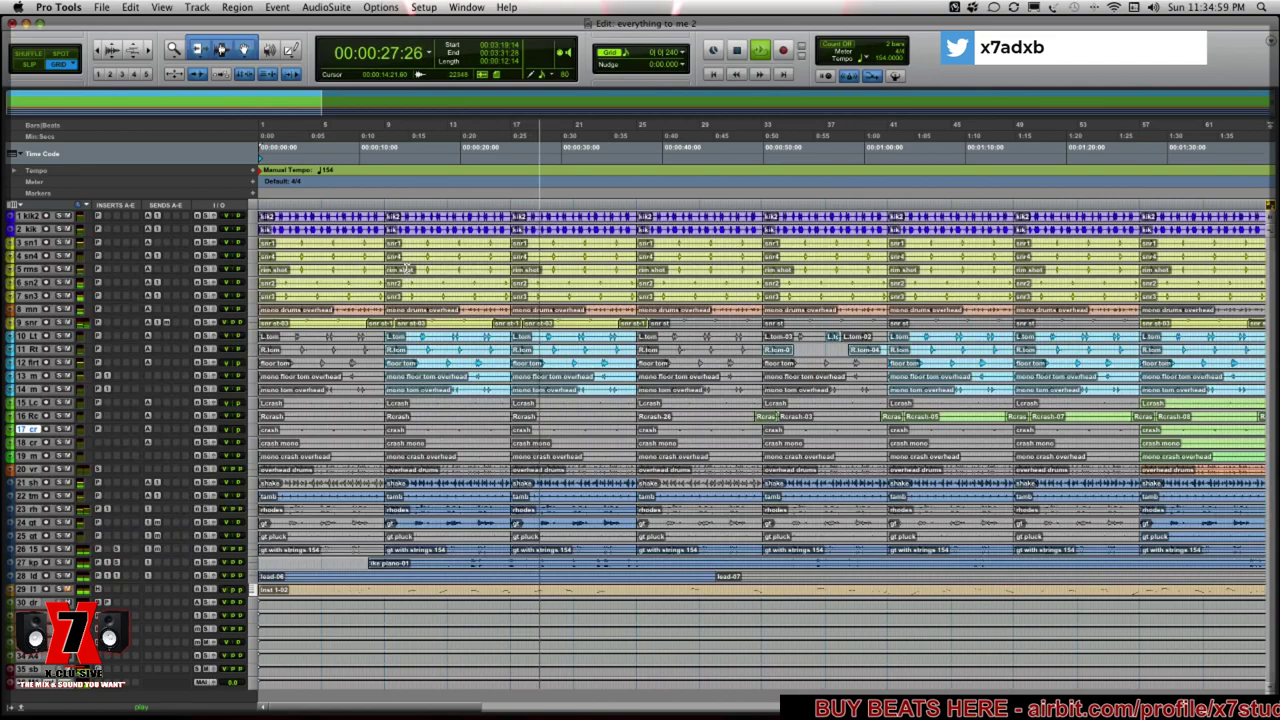
key("super+bracketleft")
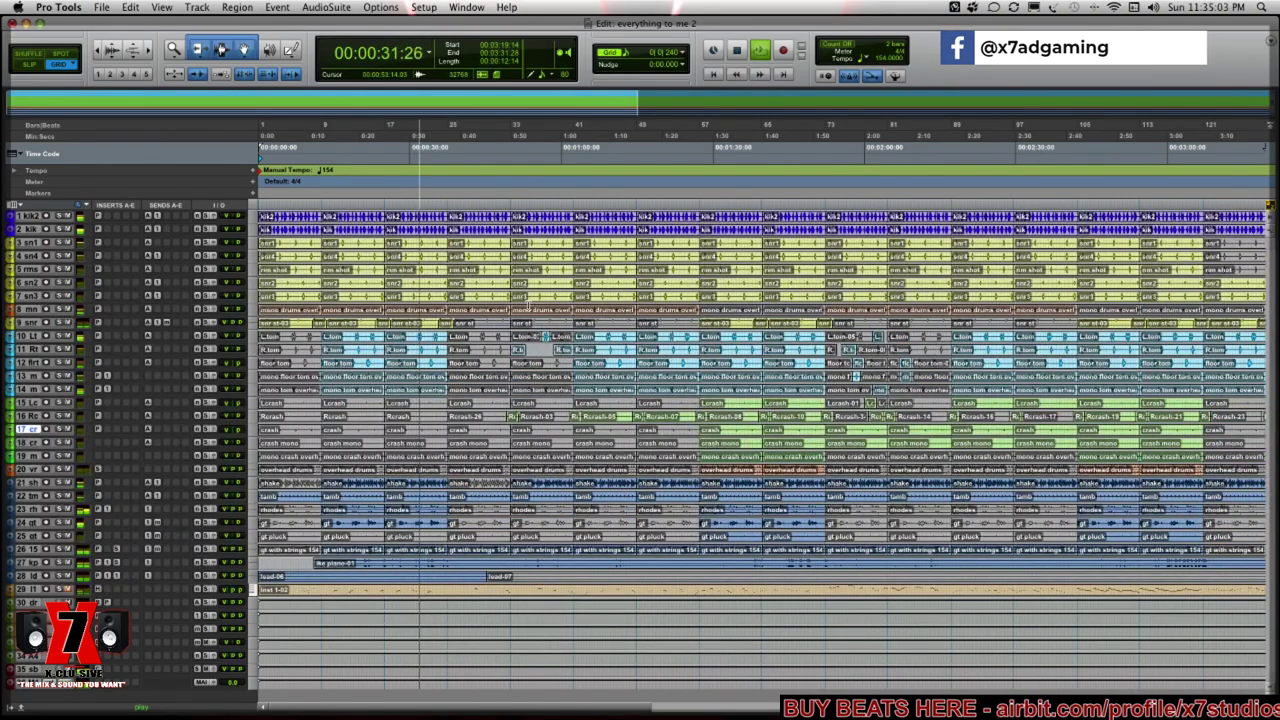
key("super+equal")
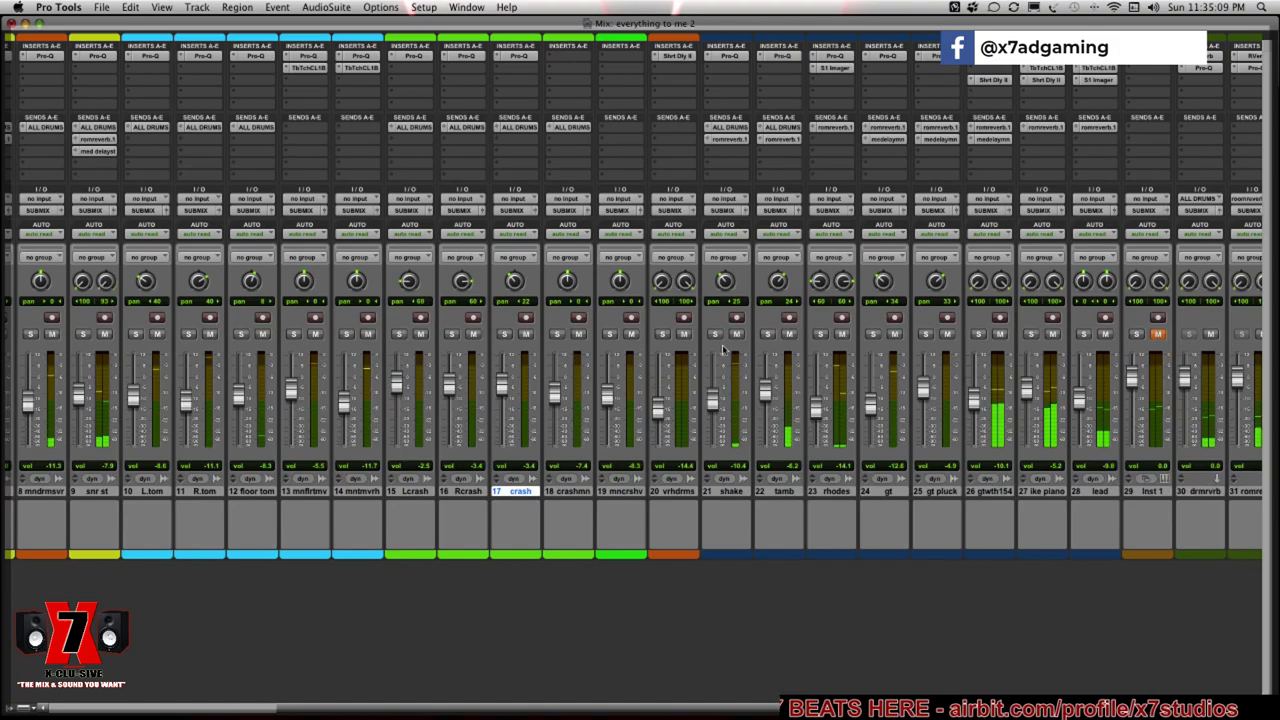
scroll(731, 350, "right", 5)
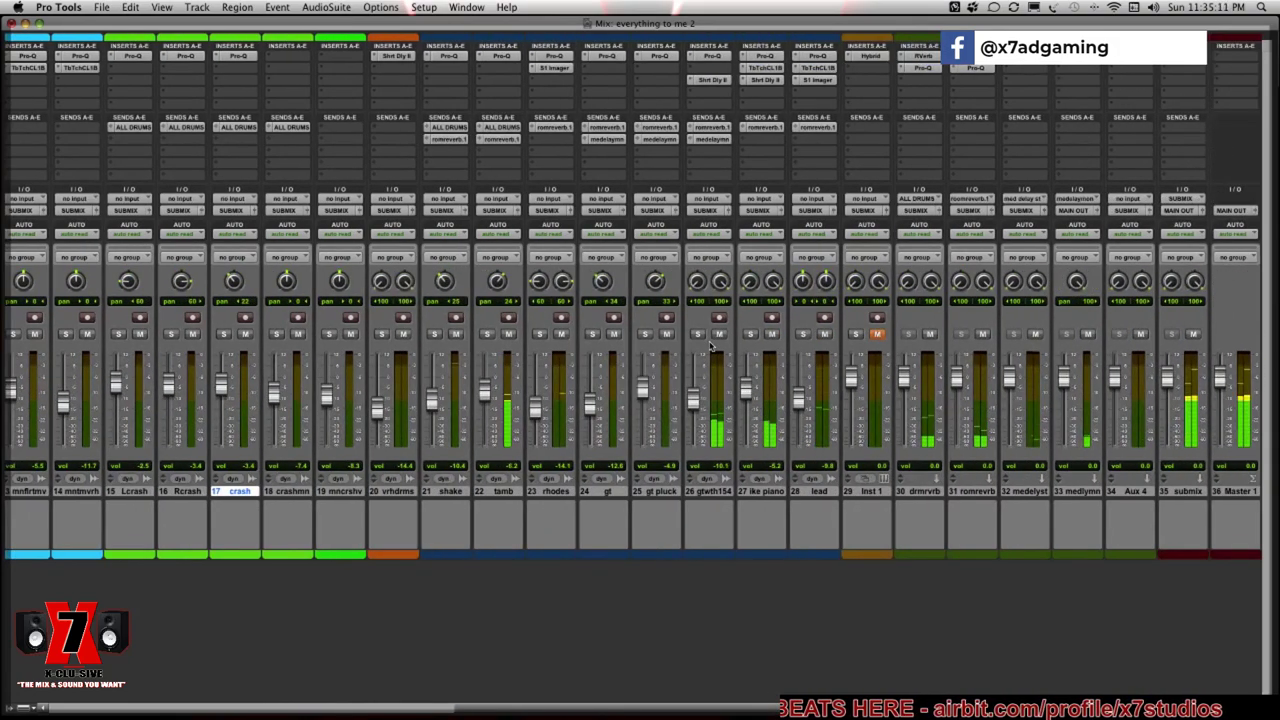
scroll(711, 345, "left", 13)
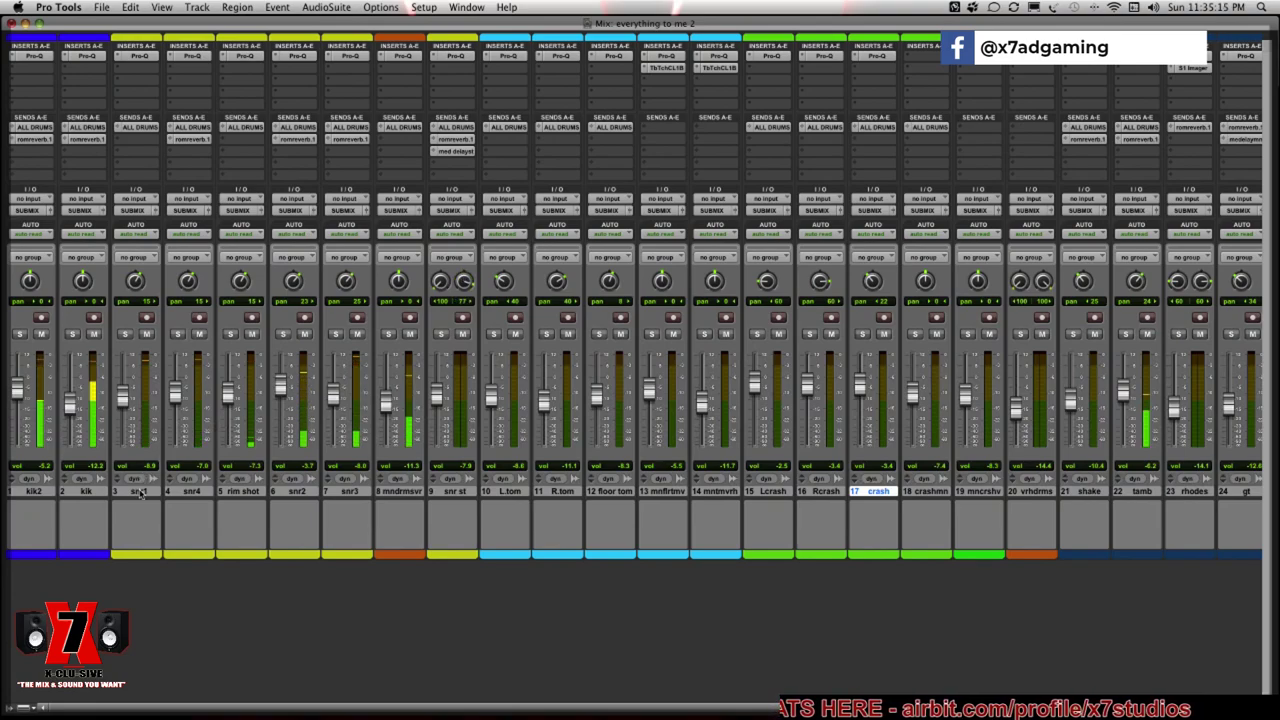
left_click(31, 708)
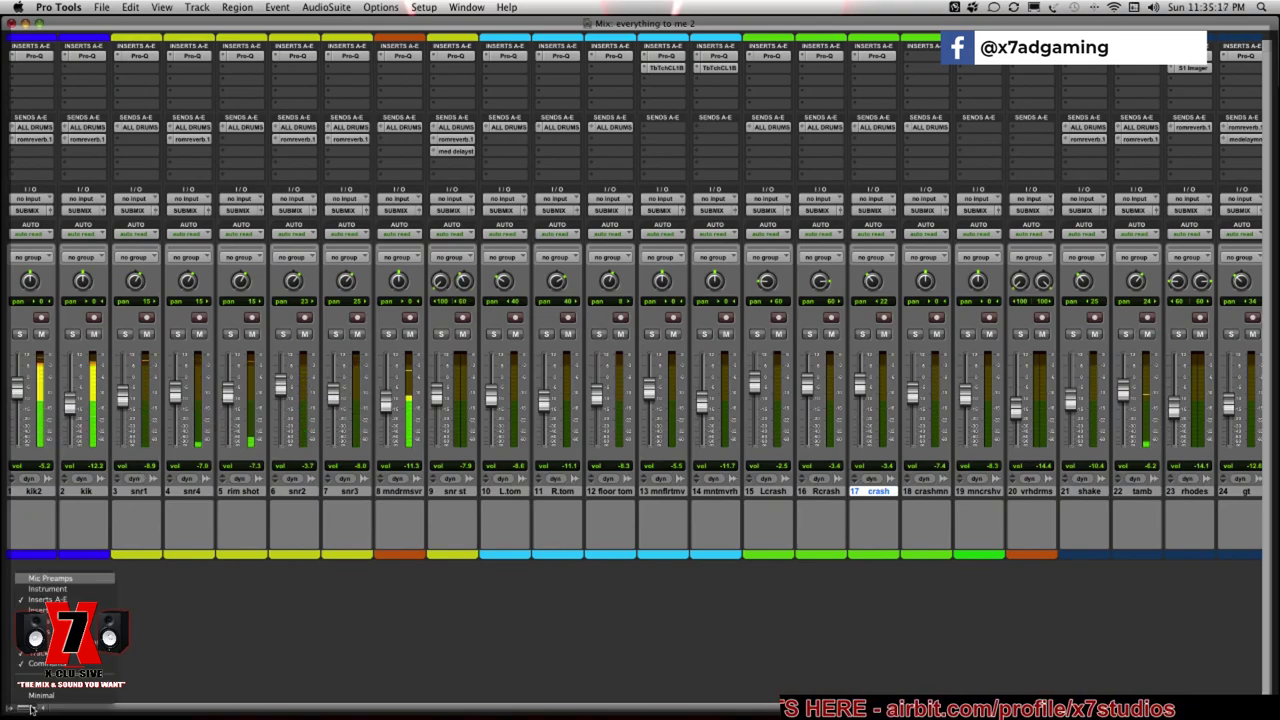
left_click(13, 708)
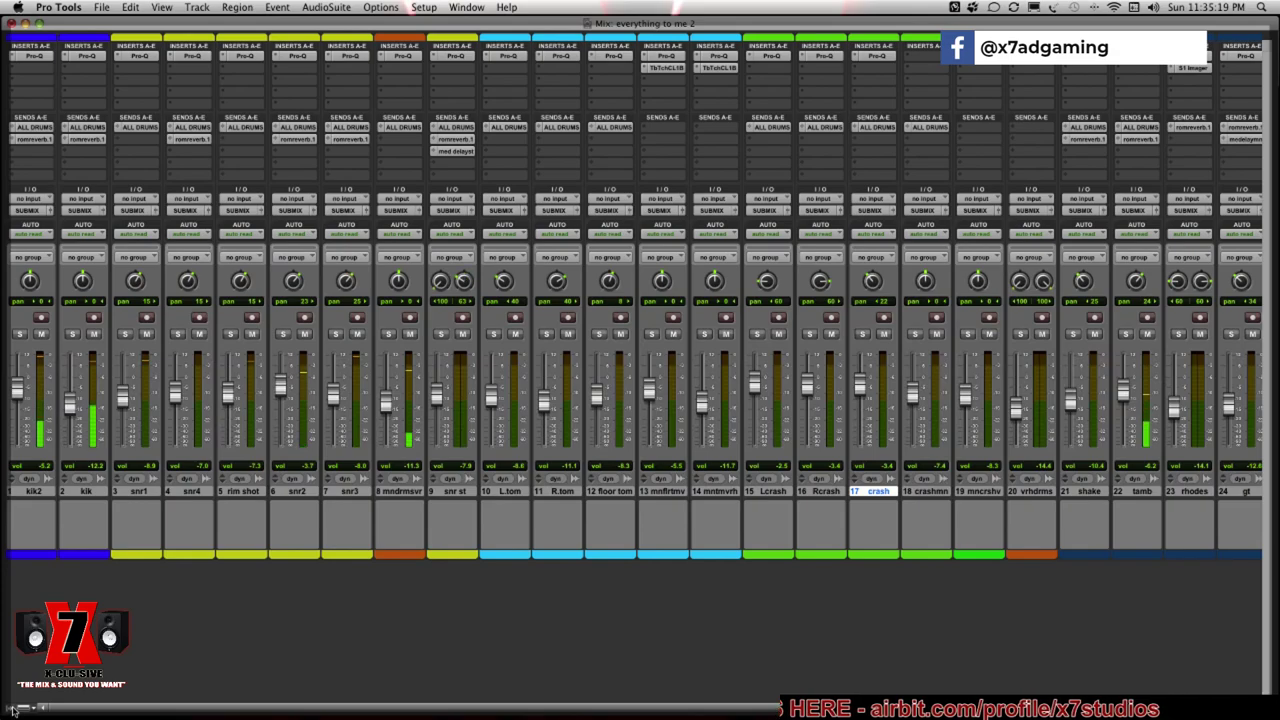
Show the track and group lists in the Mix window and group snr1 and snr4 as an Edit and Mix group named snr1
left_click(13, 707)
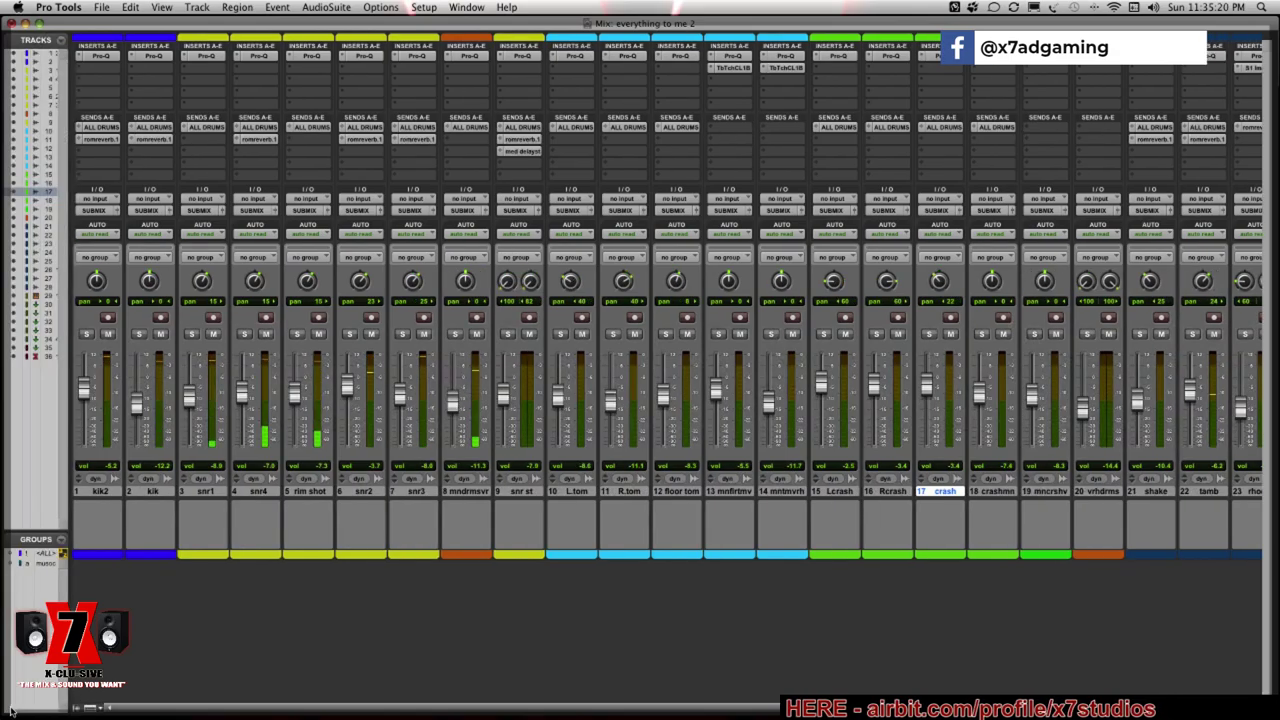
left_click(216, 491)
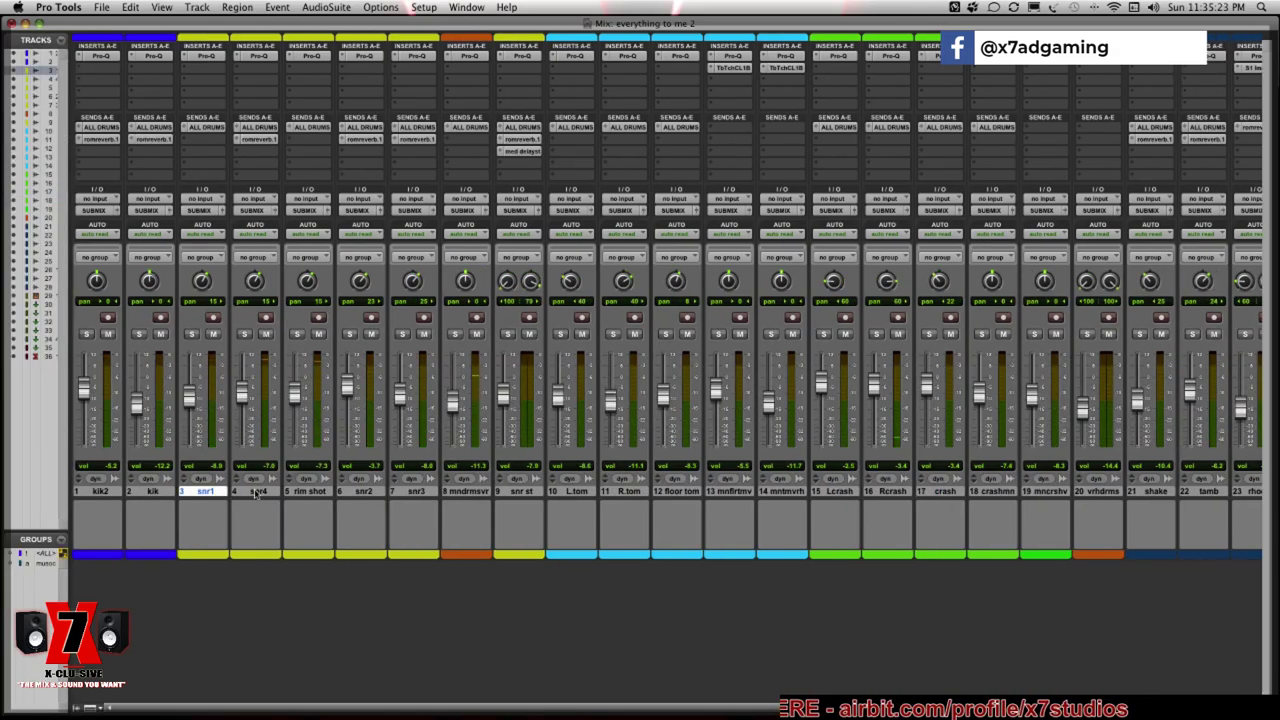
left_click(256, 492, "shift")
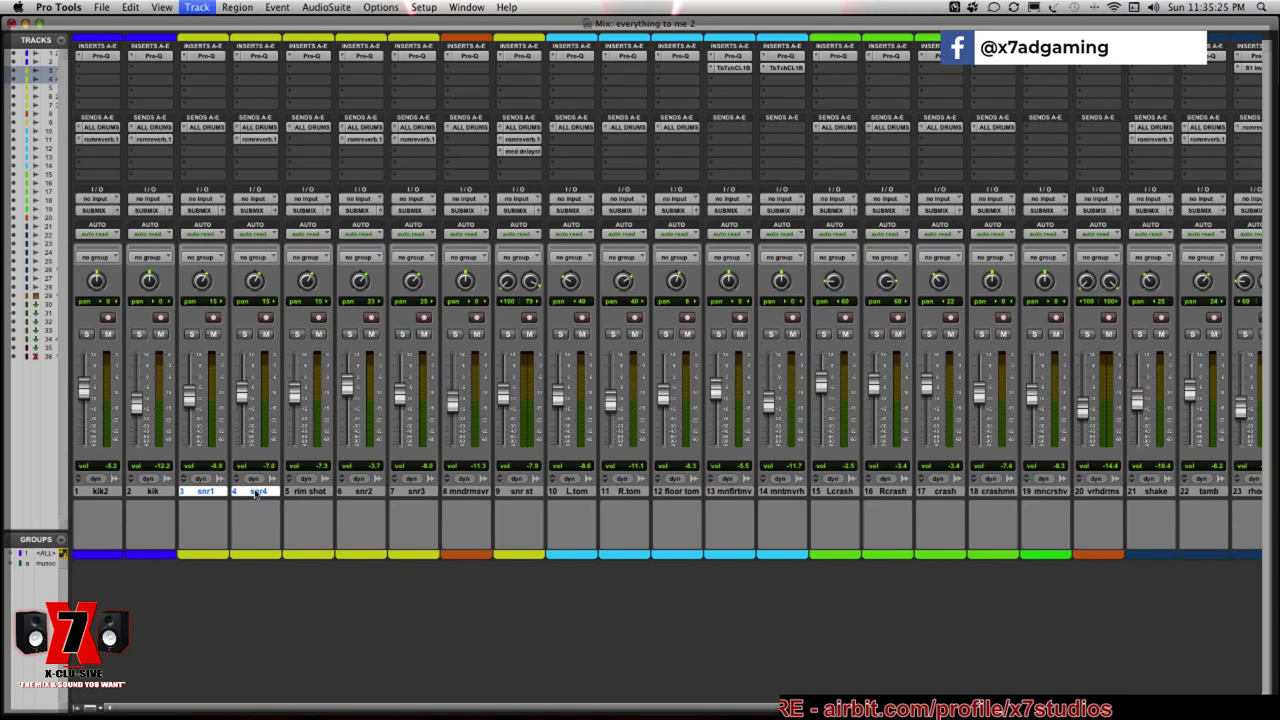
key("super+g")
type("sn")
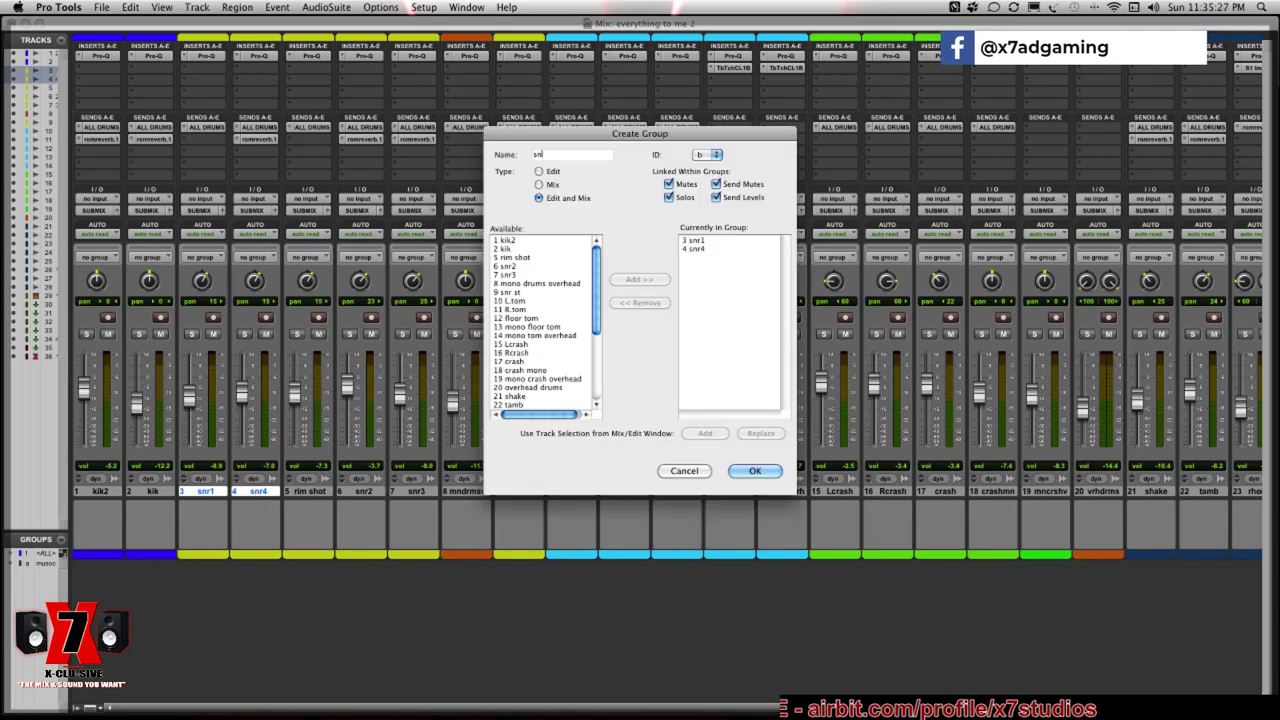
type("r1")
key("Return")
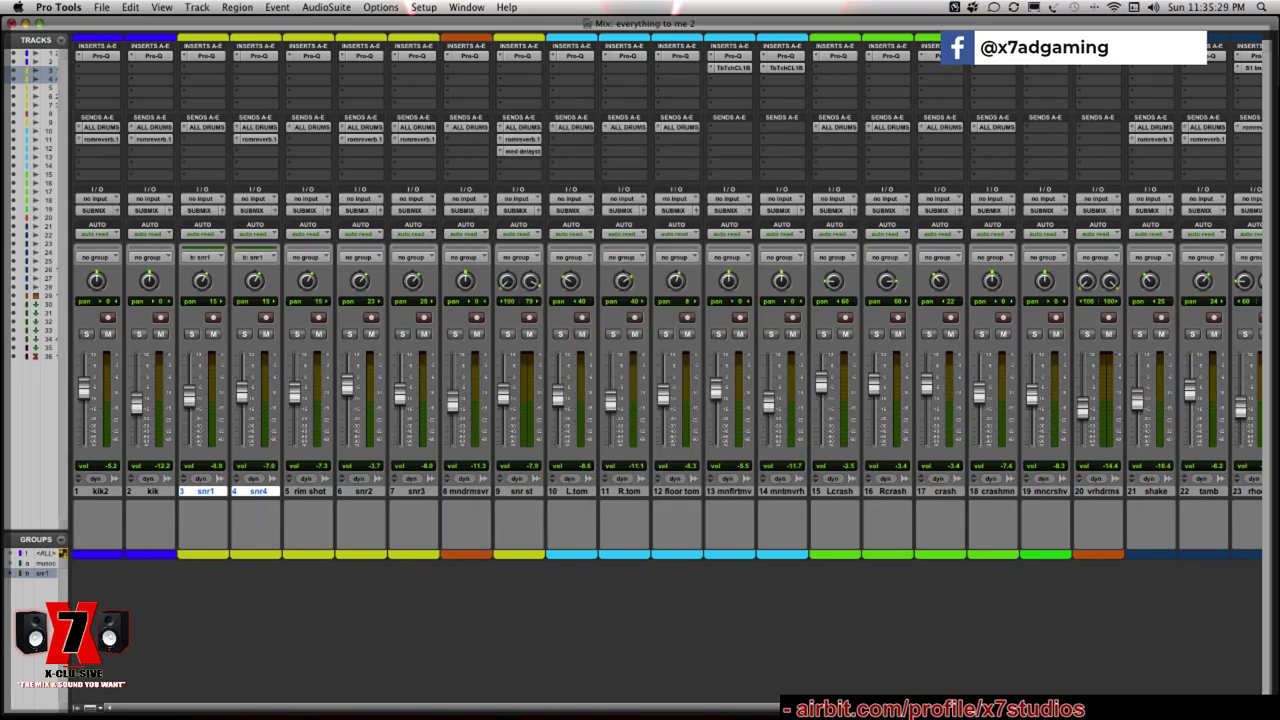
Group snr2 and snr3 as an Edit and Mix group named snr
left_click(363, 492)
left_click(396, 492, "shift")
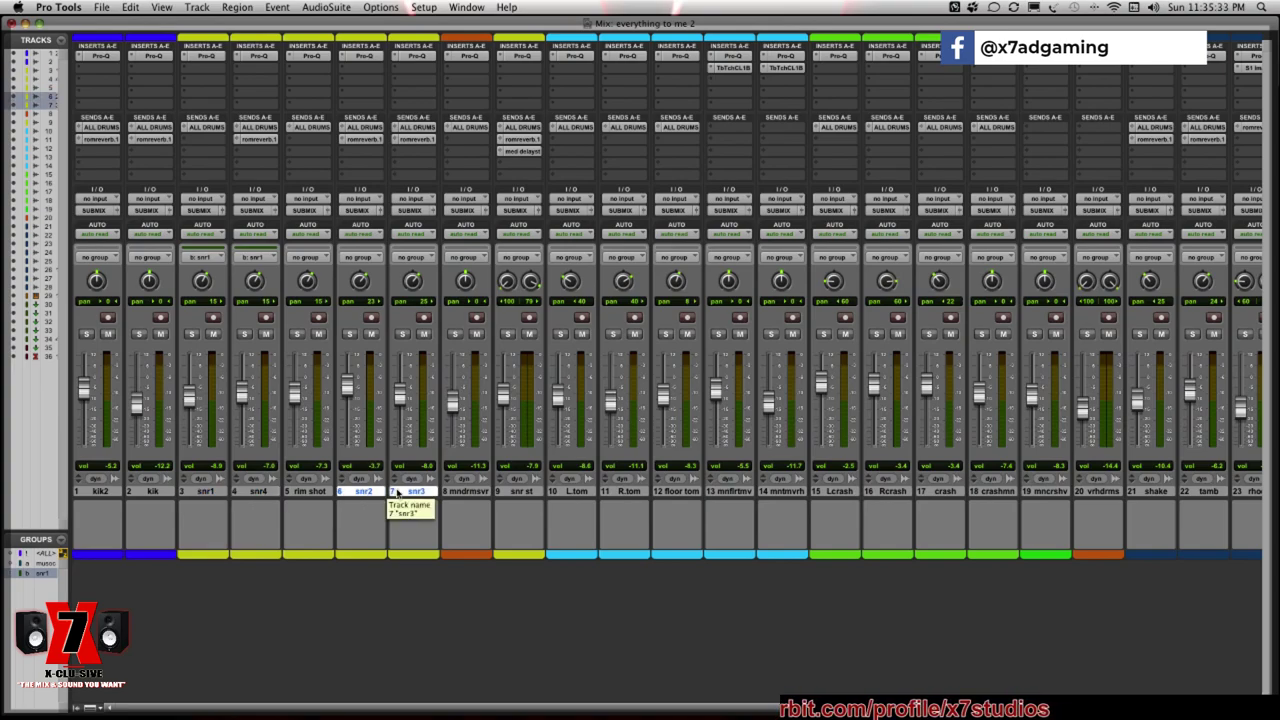
key("super+g")
type("s")
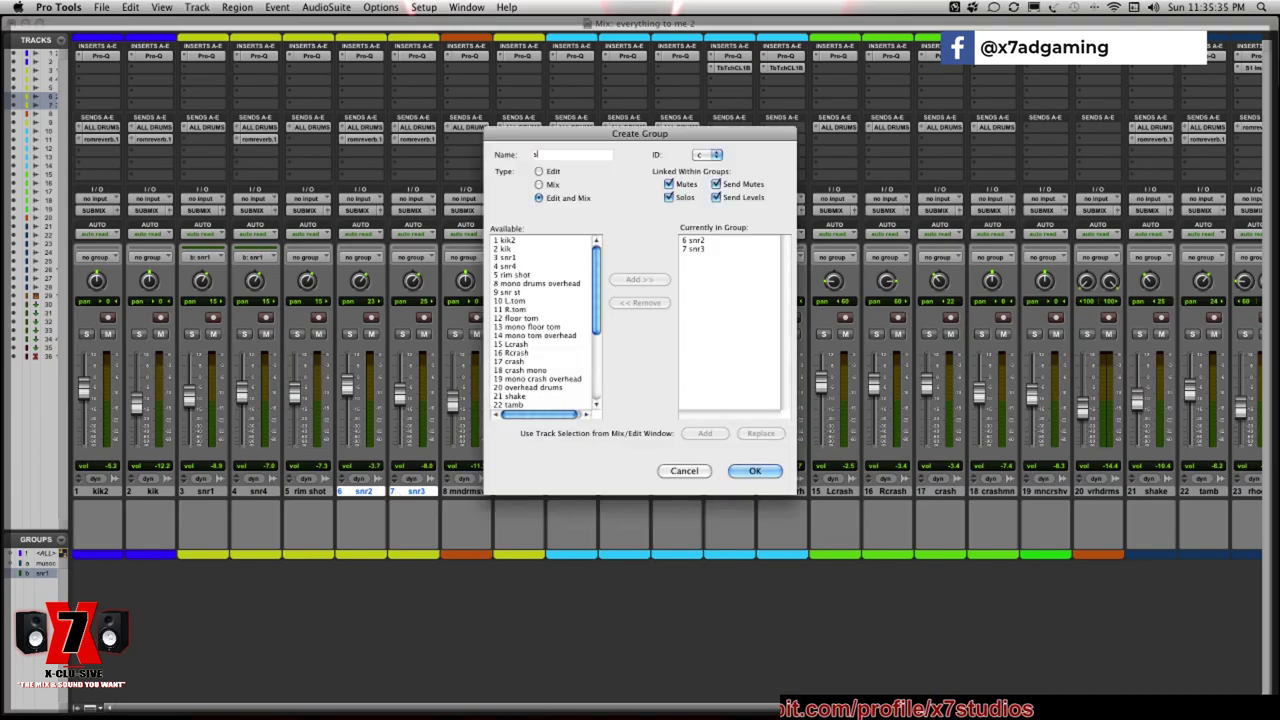
type("nr")
key("Return")
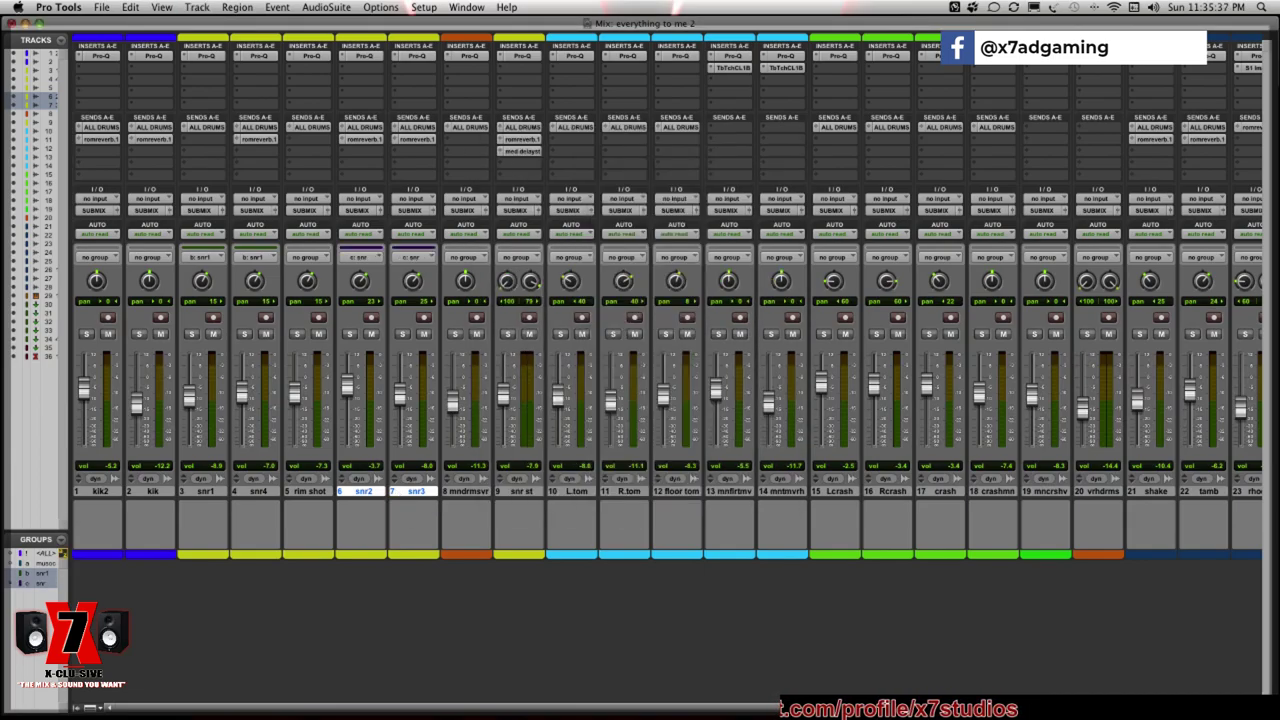
Play the song from the beginning and lower the snare groups, bringing snr1 to -11.1 dB and snr2 to -4.6 dB
key("super+equal")
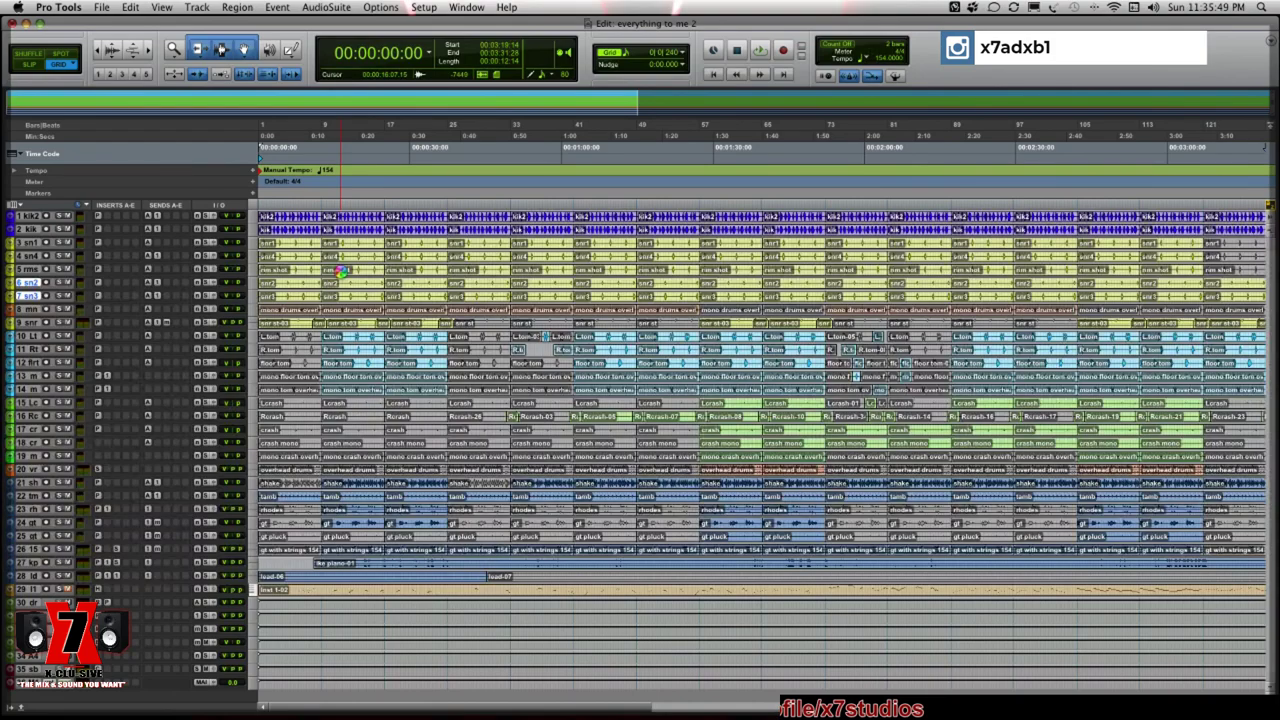
key("space")
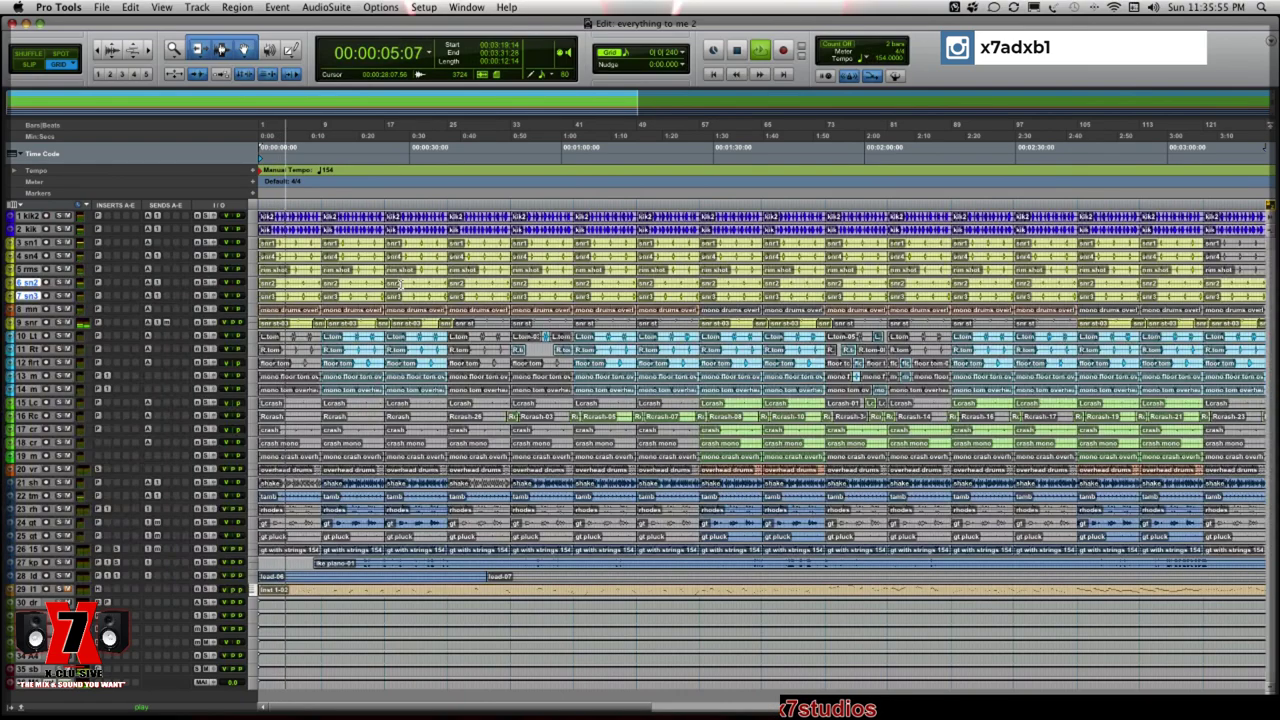
key("super+equal")
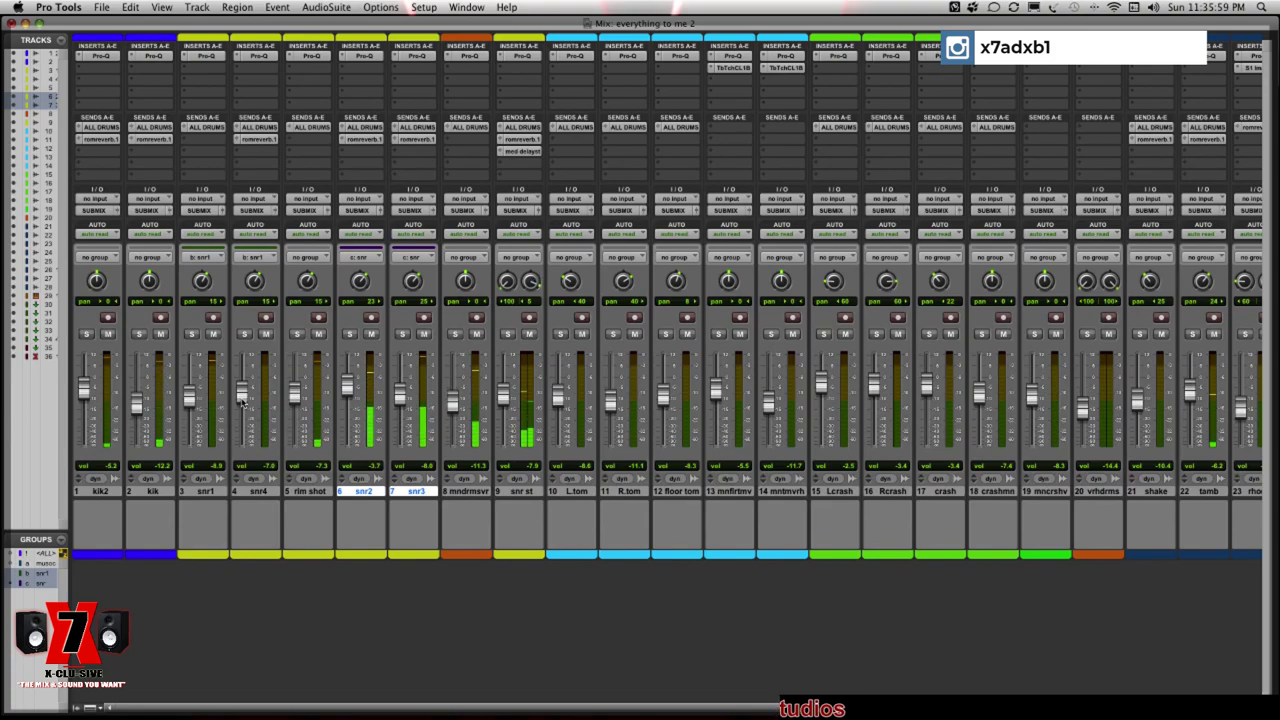
left_click_drag(241, 401, 241, 406)
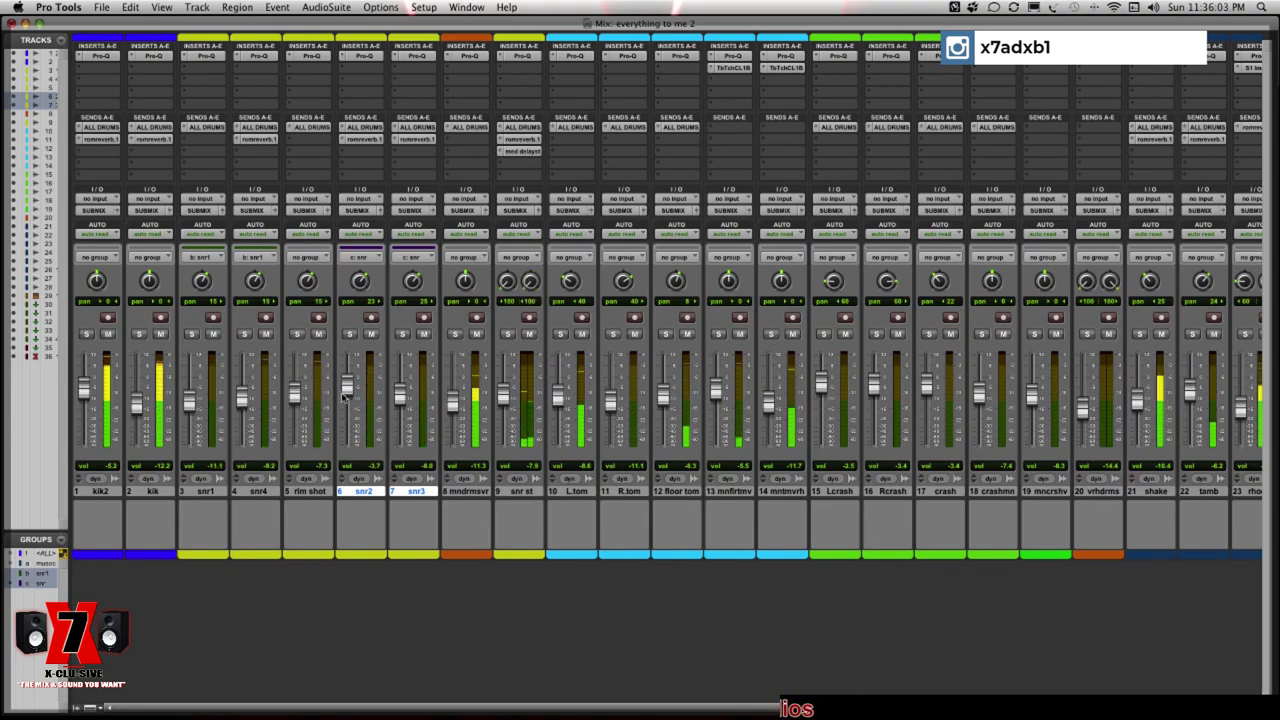
left_click_drag(346, 397, 346, 399)
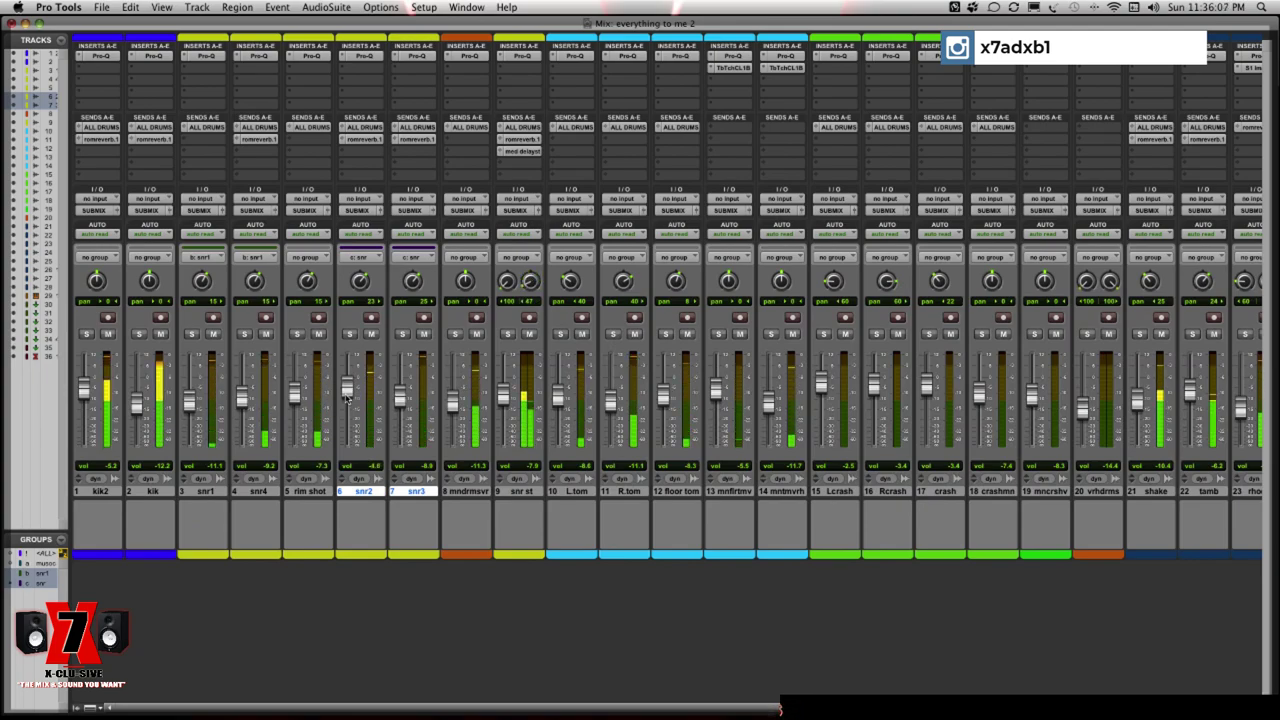
left_click(346, 397)
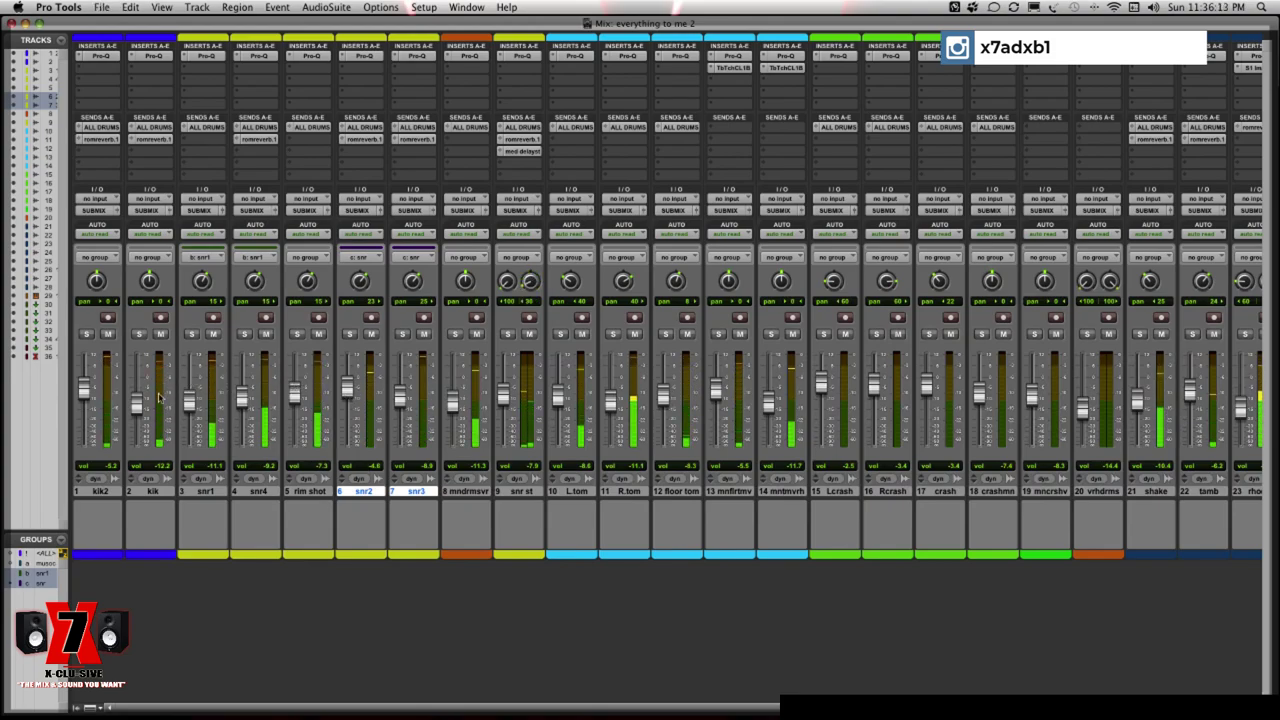
Group kik2 and kik as an Edit and Mix group named kik, and hide the track and group lists
left_click(120, 491)
left_click(140, 491, "shift")
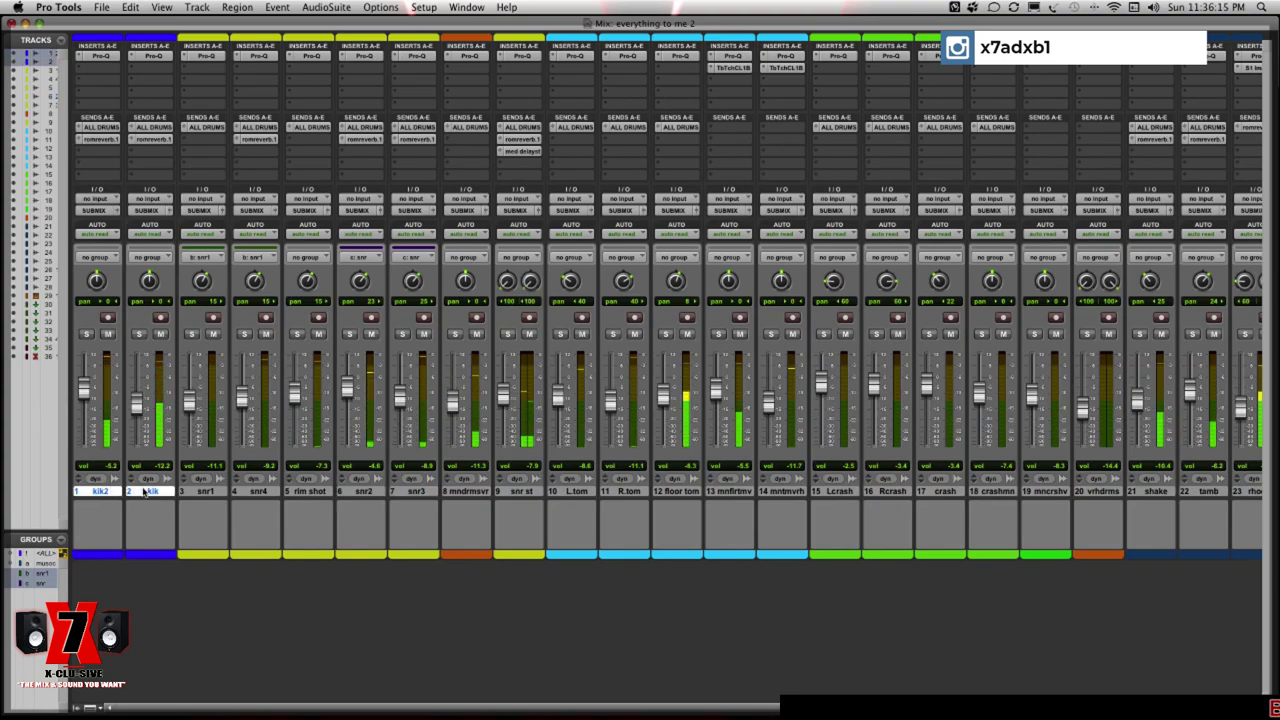
key("super+g")
type("kik")
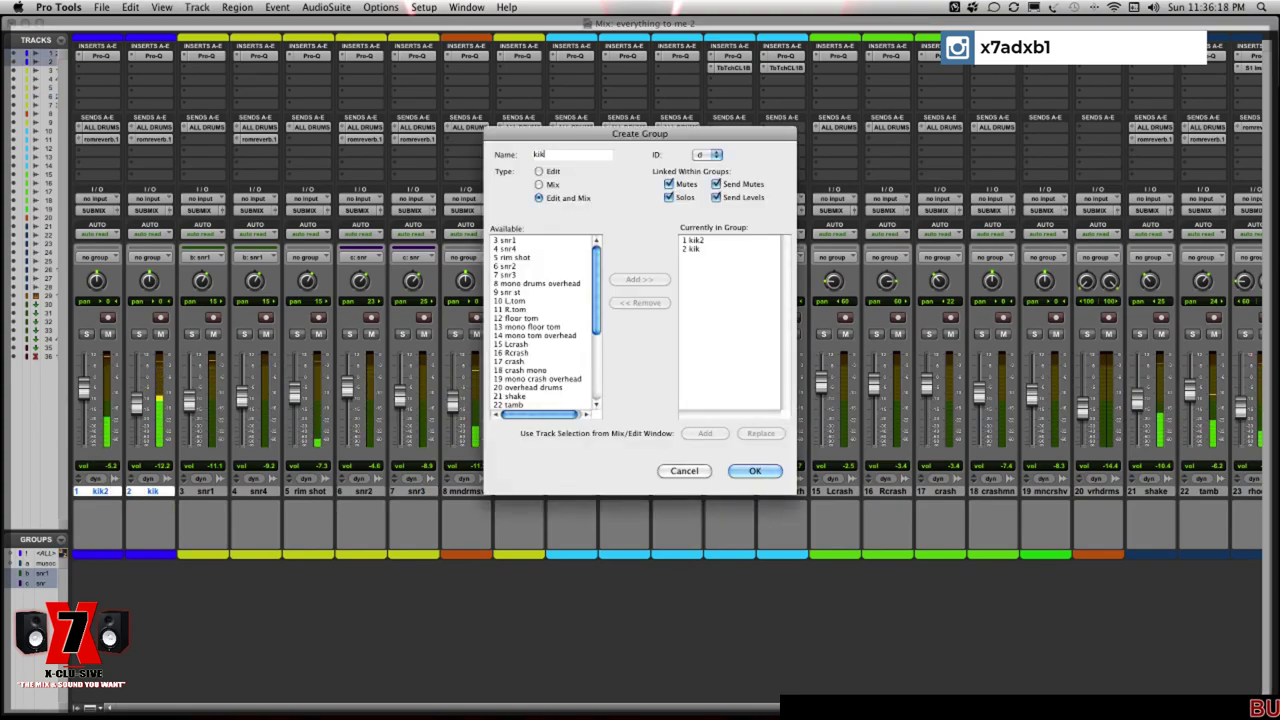
key("Return")
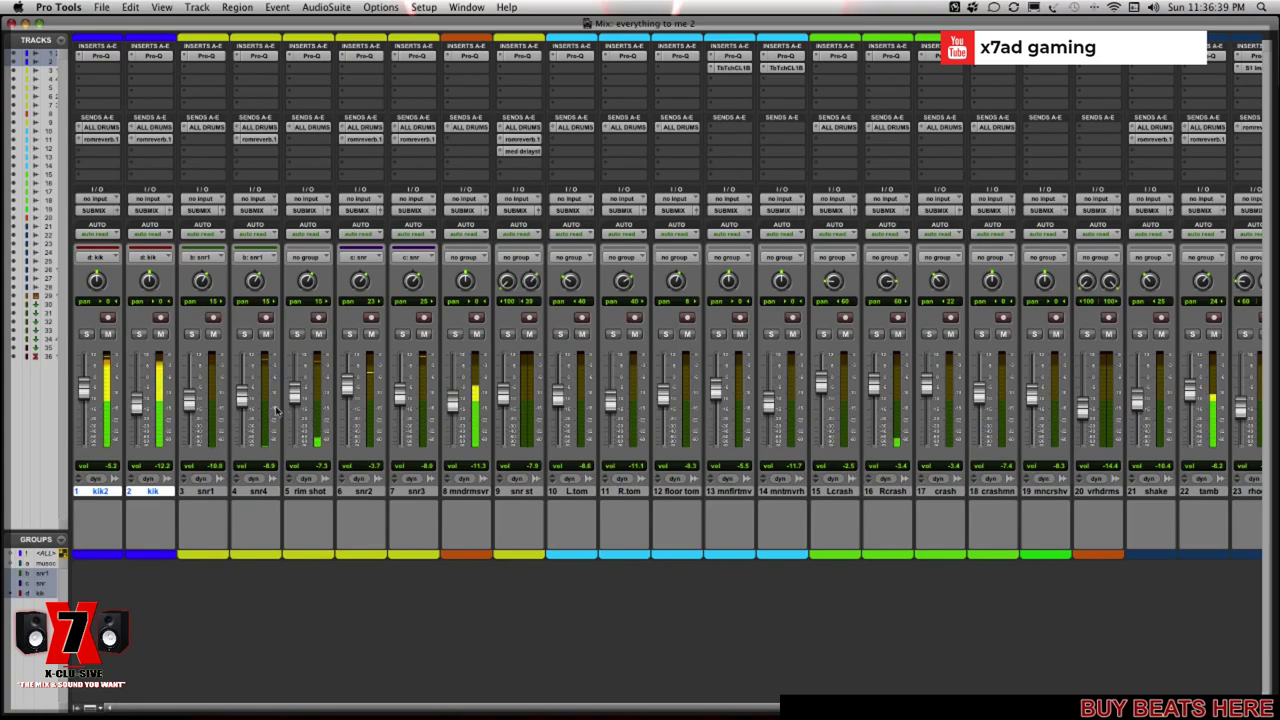
left_click(77, 708)
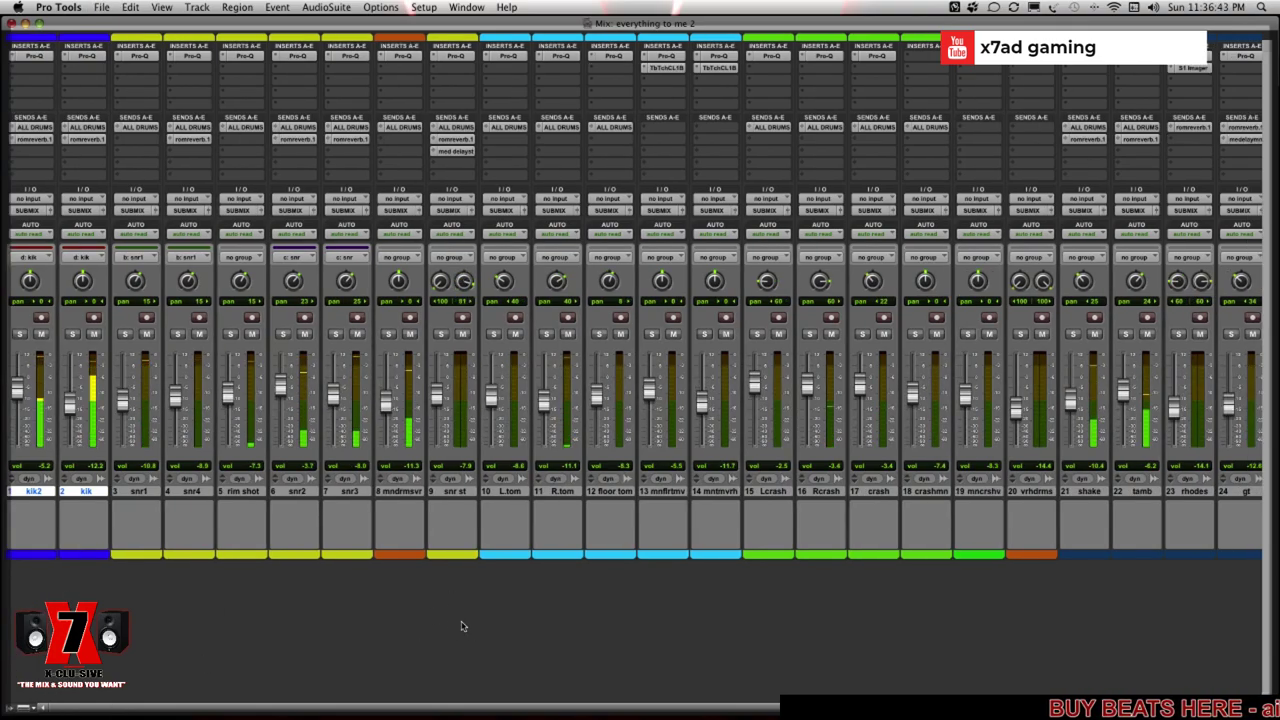
Enlarge the floor tom track in the Edit window and split its muted region at bar 25 around the second hit
key("super+equal")
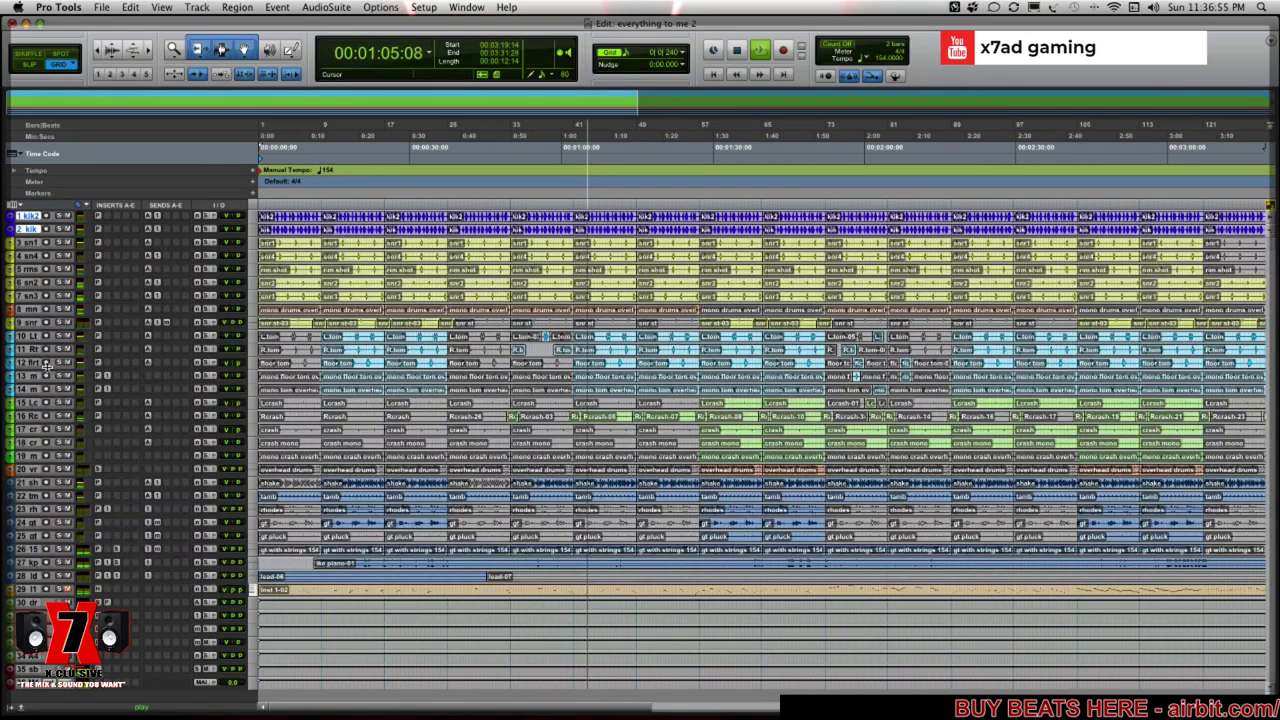
left_click_drag(47, 368, 47, 433)
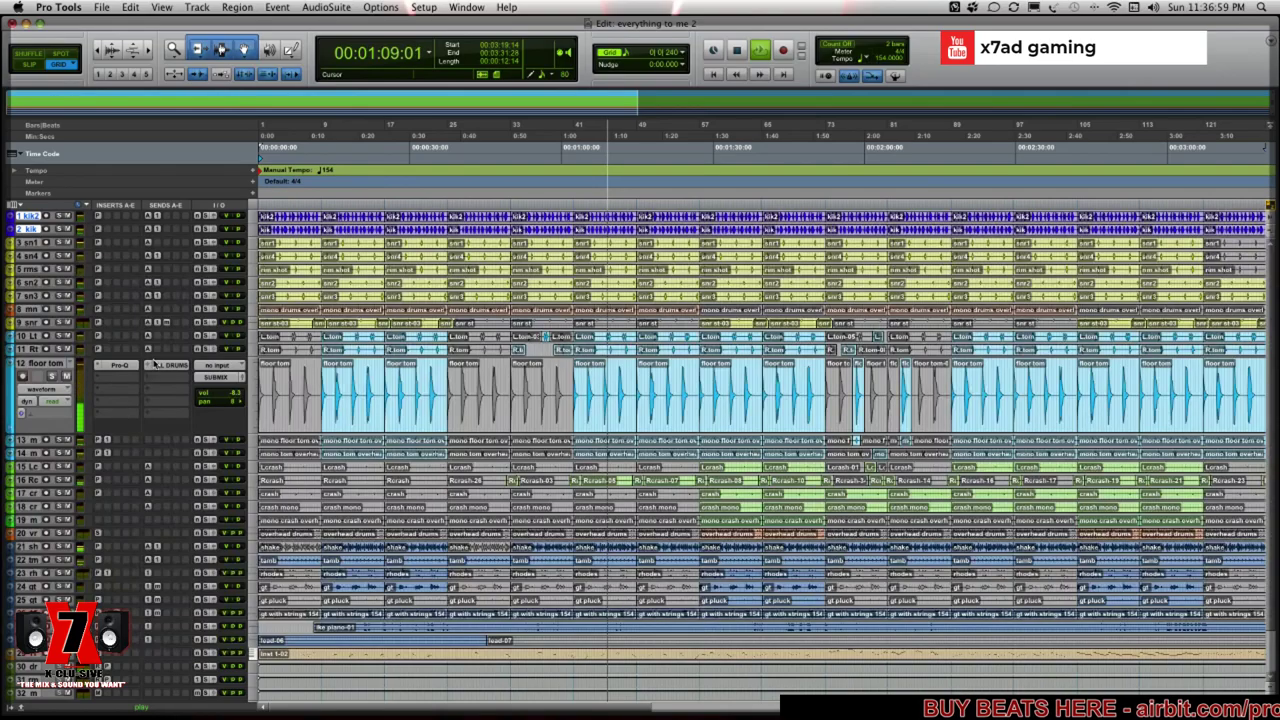
key("super+bracketleft")
key("super+bracketright")
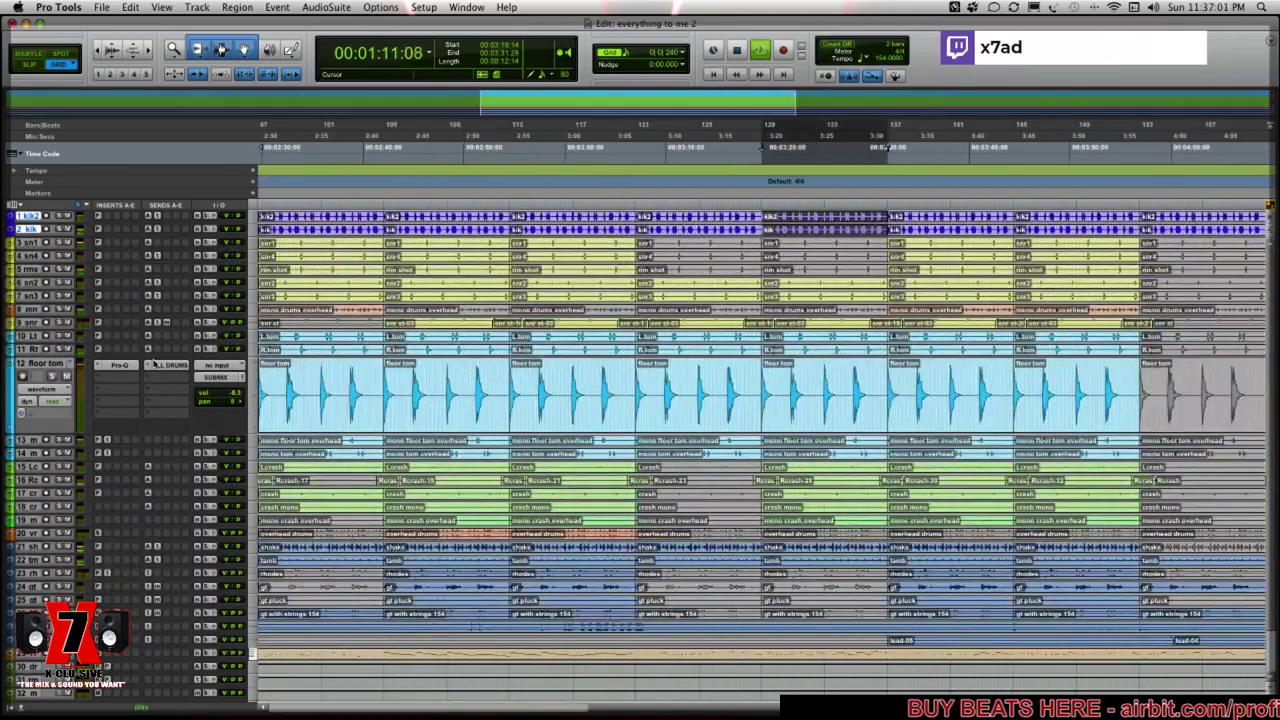
scroll(634, 366, "left", 10)
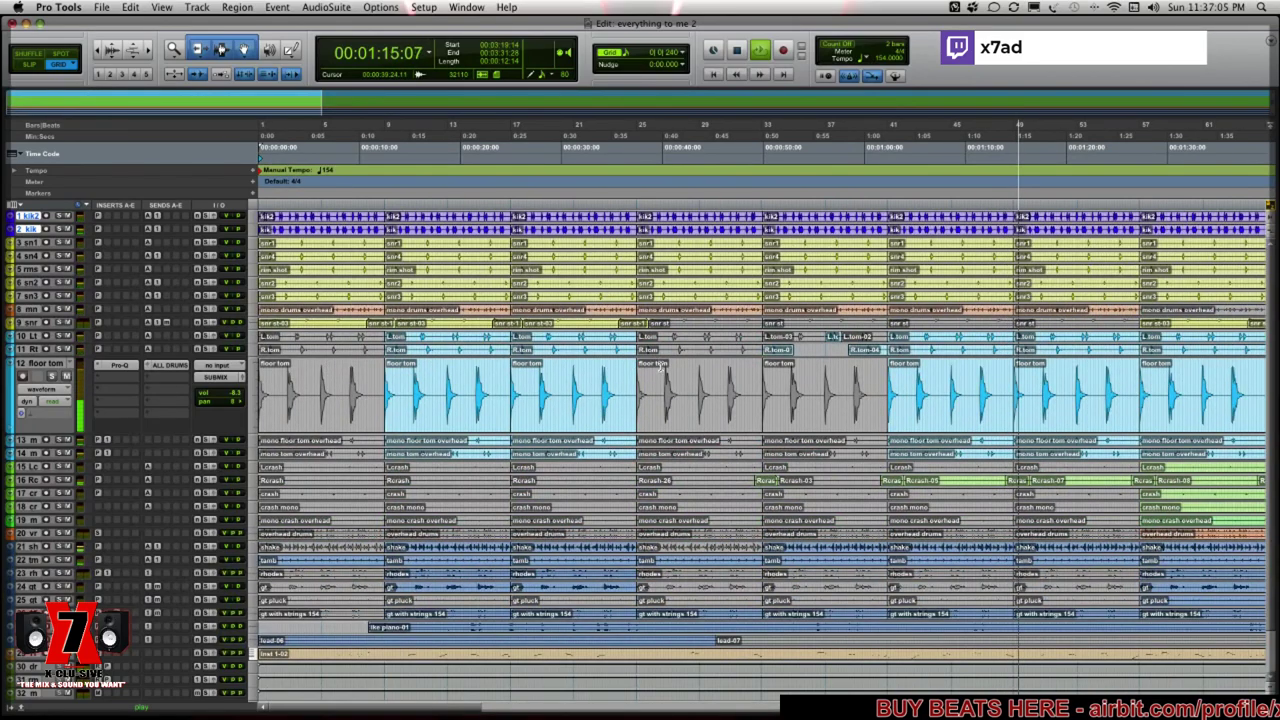
left_click(657, 378)
key("space")
key("space")
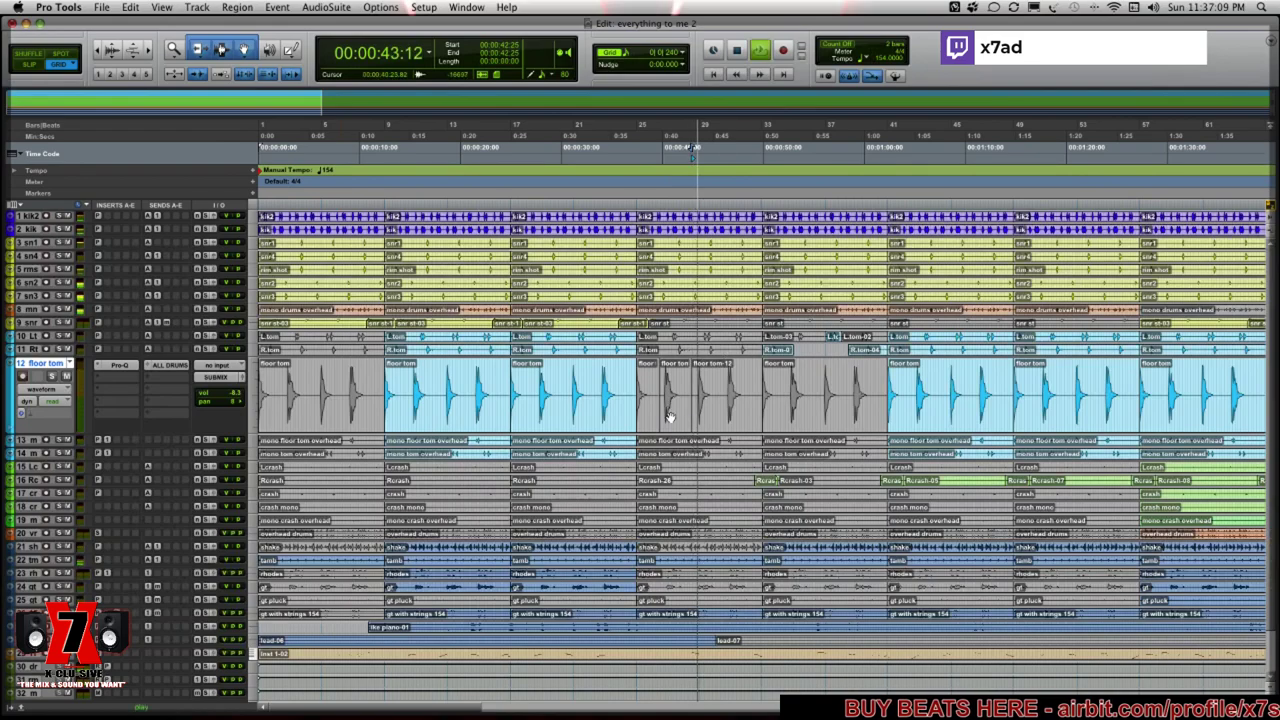
Unmute the isolated floor tom hit and listen to the passage from about 35 seconds
left_click(670, 417)
key("super+m")
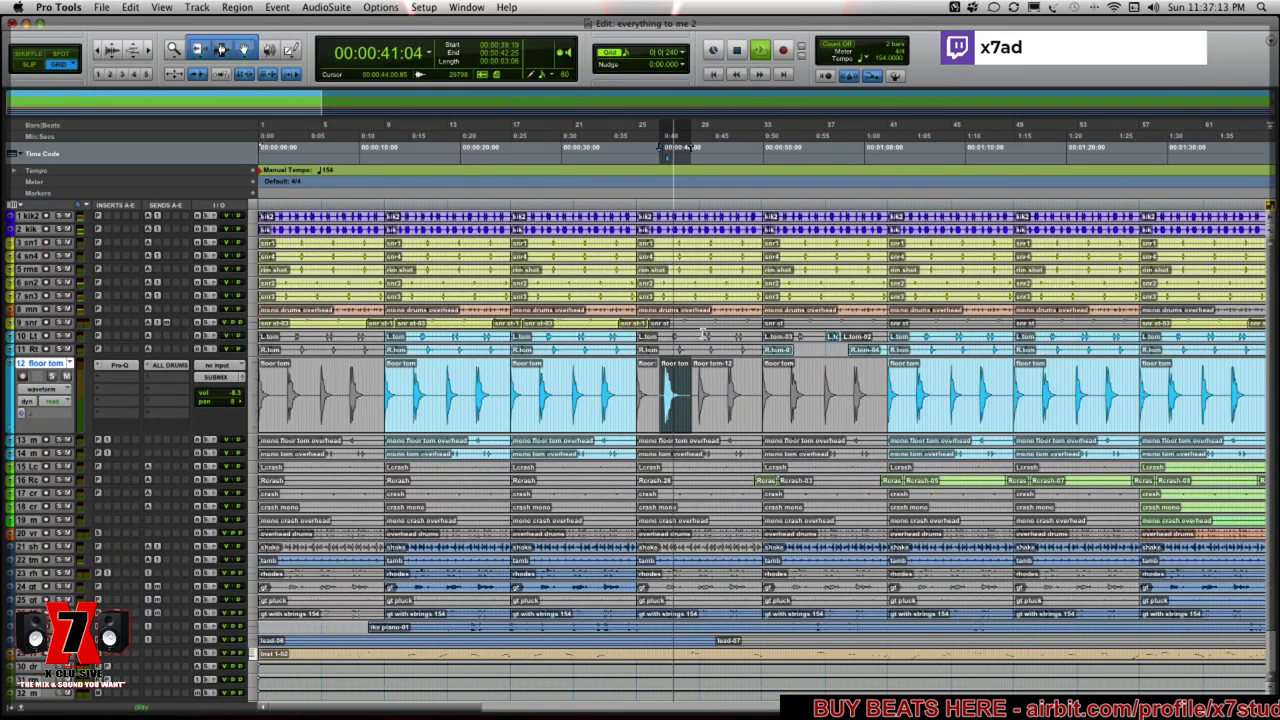
left_click(623, 194)
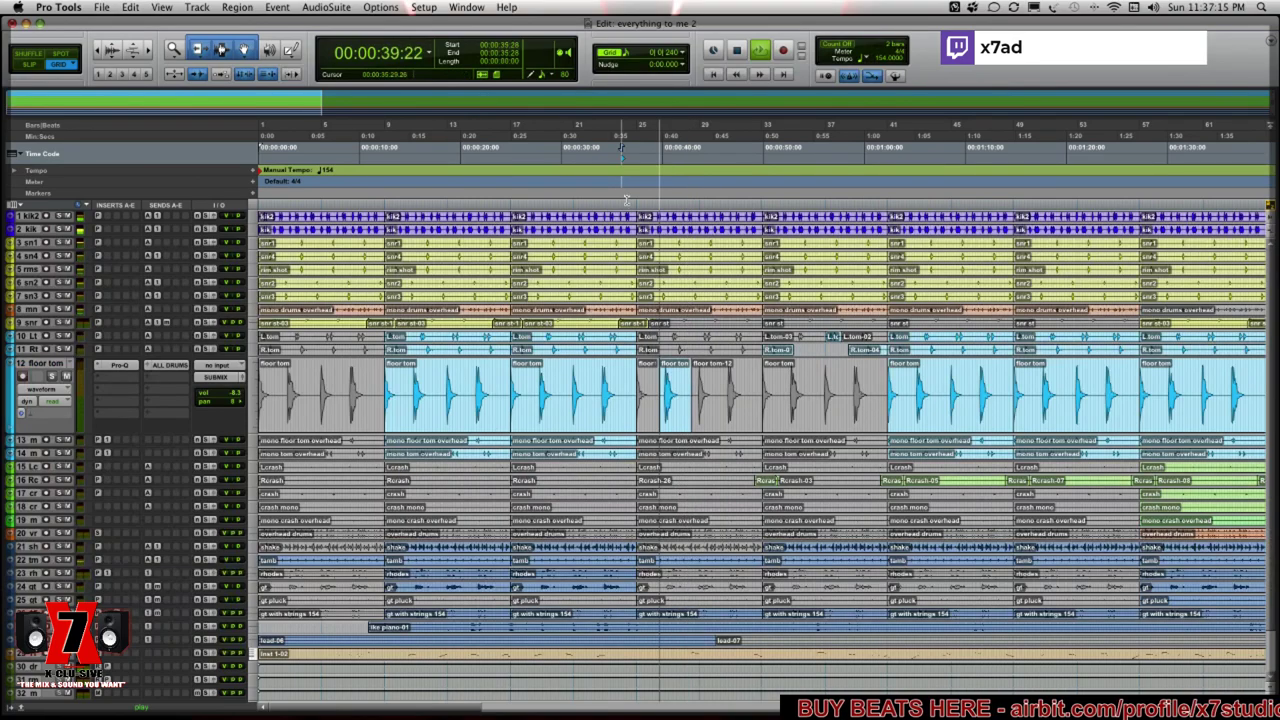
key("space")
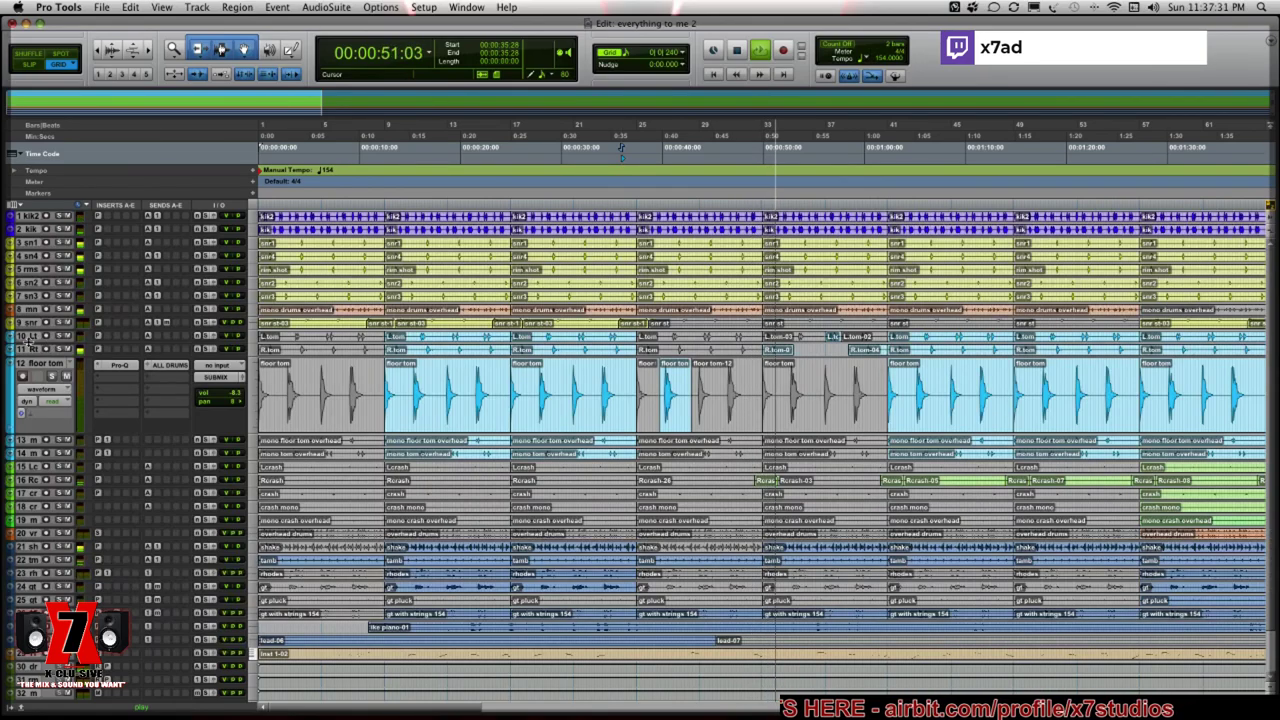
Enlarge the L.tom track and replay the song from 00:00:36:08 with the timeline magnified
left_click_drag(30, 344, 30, 432)
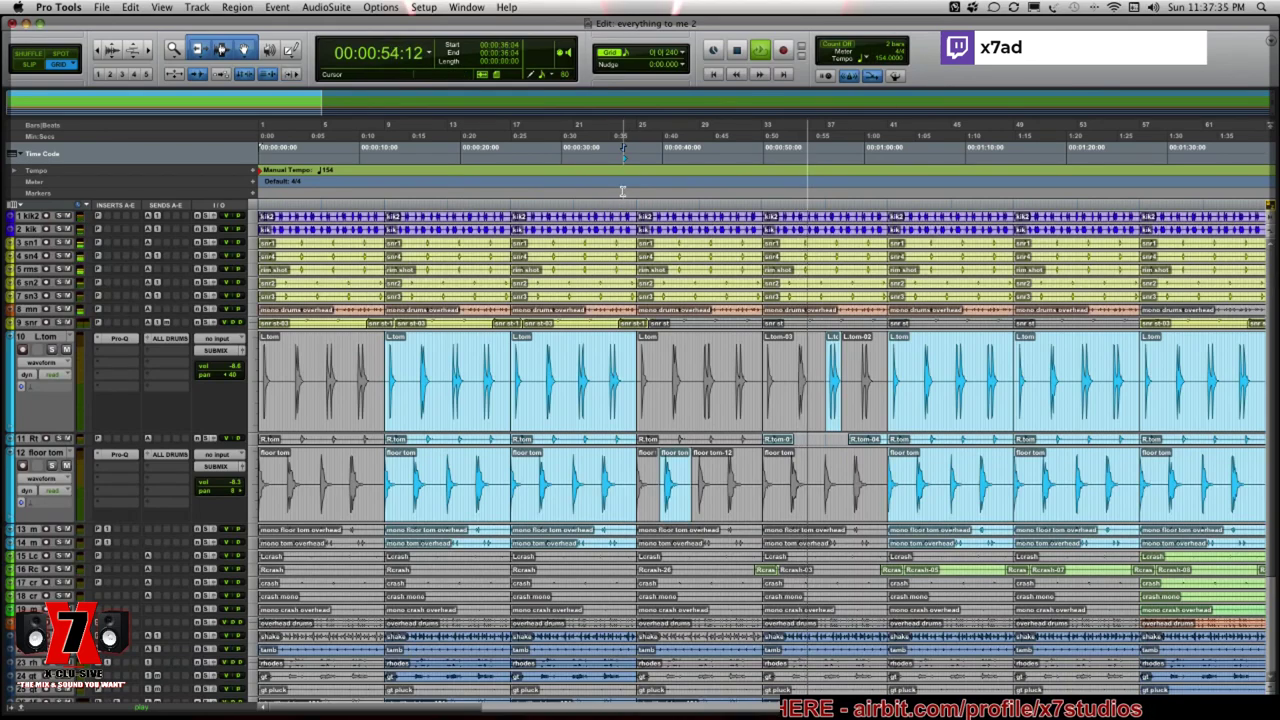
left_click(622, 190)
key("super+bracketright")
key("super+bracketright")
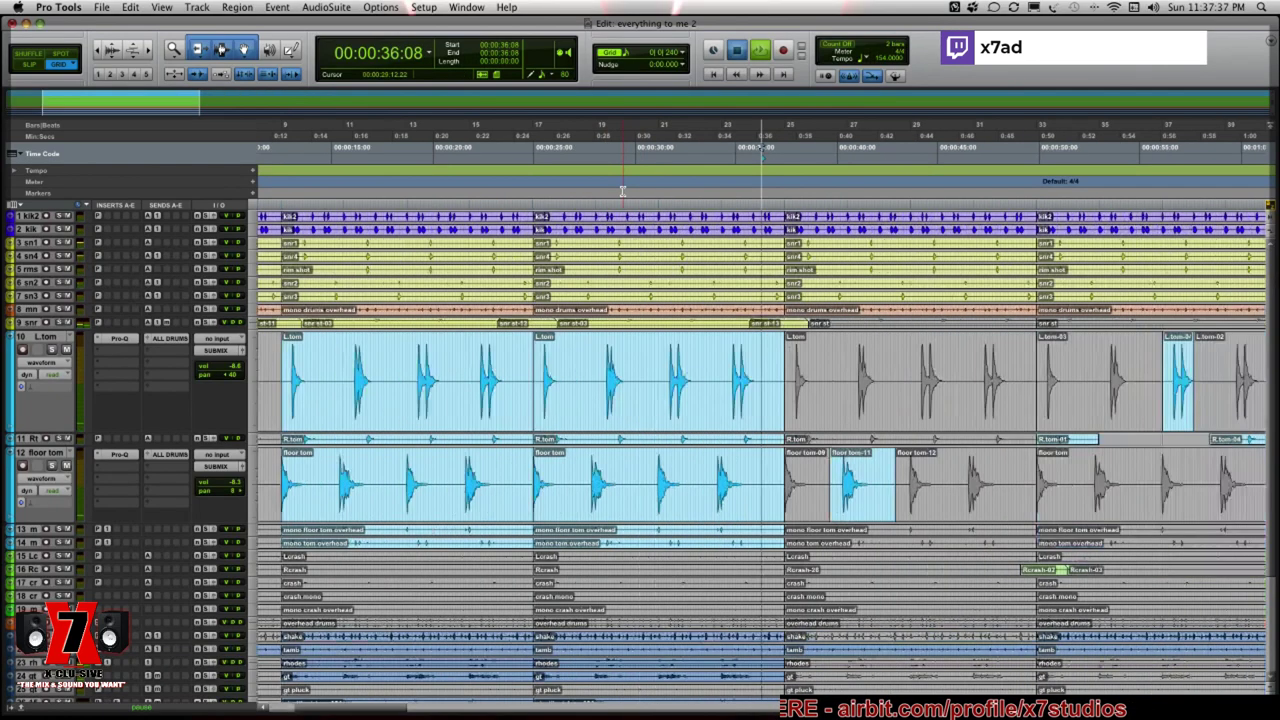
key("space")
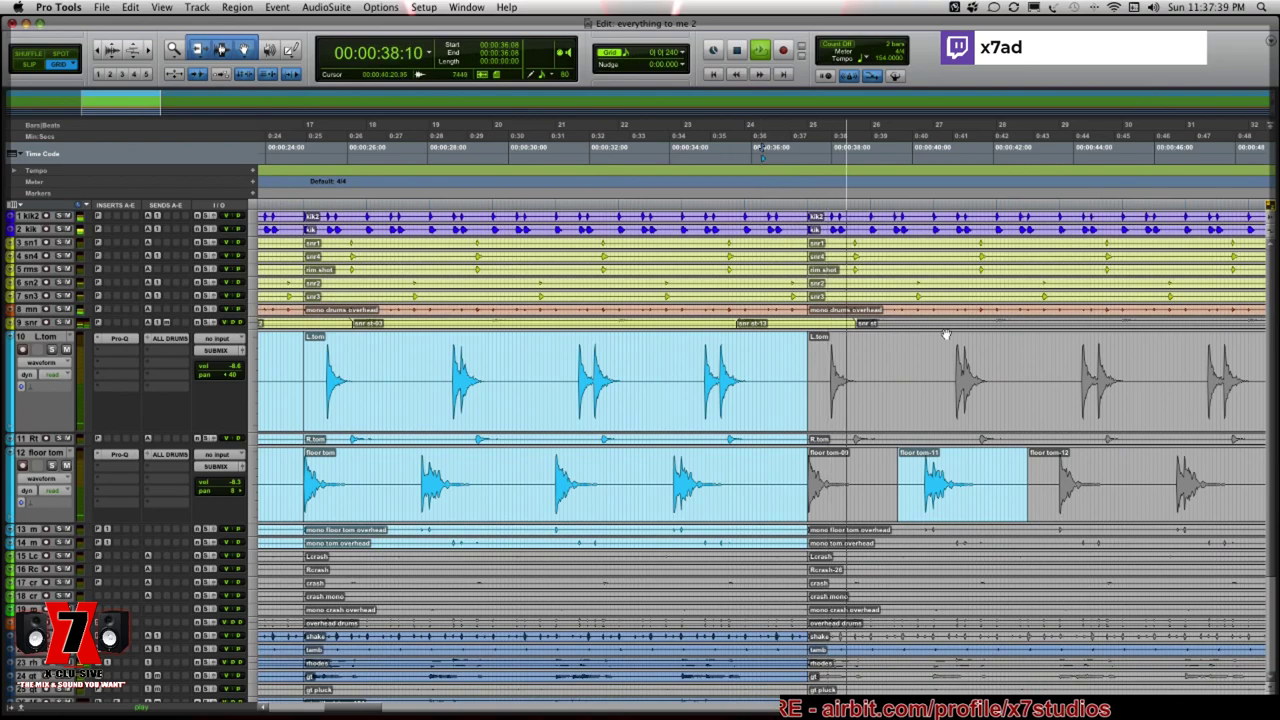
Delete the second hit of the last double hit in the muted L.tom region at bar 25, near 00:00:48:00
scroll(850, 380, "right", 5)
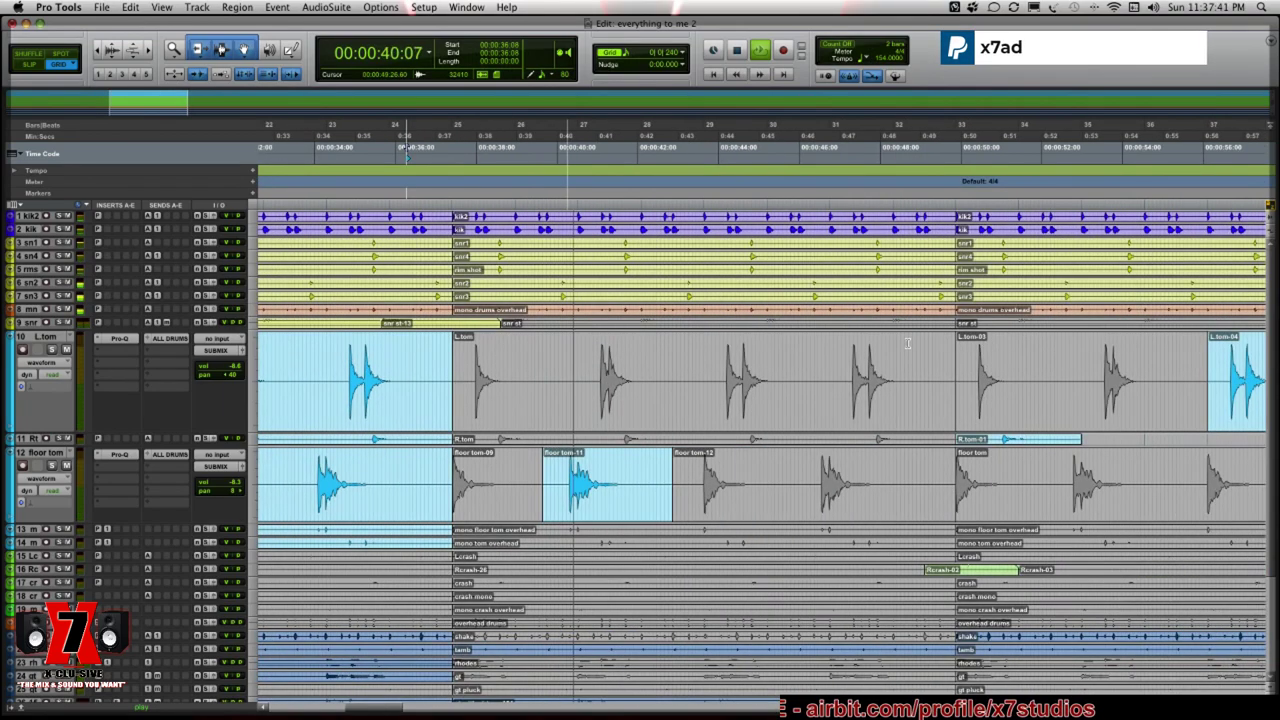
left_click_drag(869, 356, 893, 356)
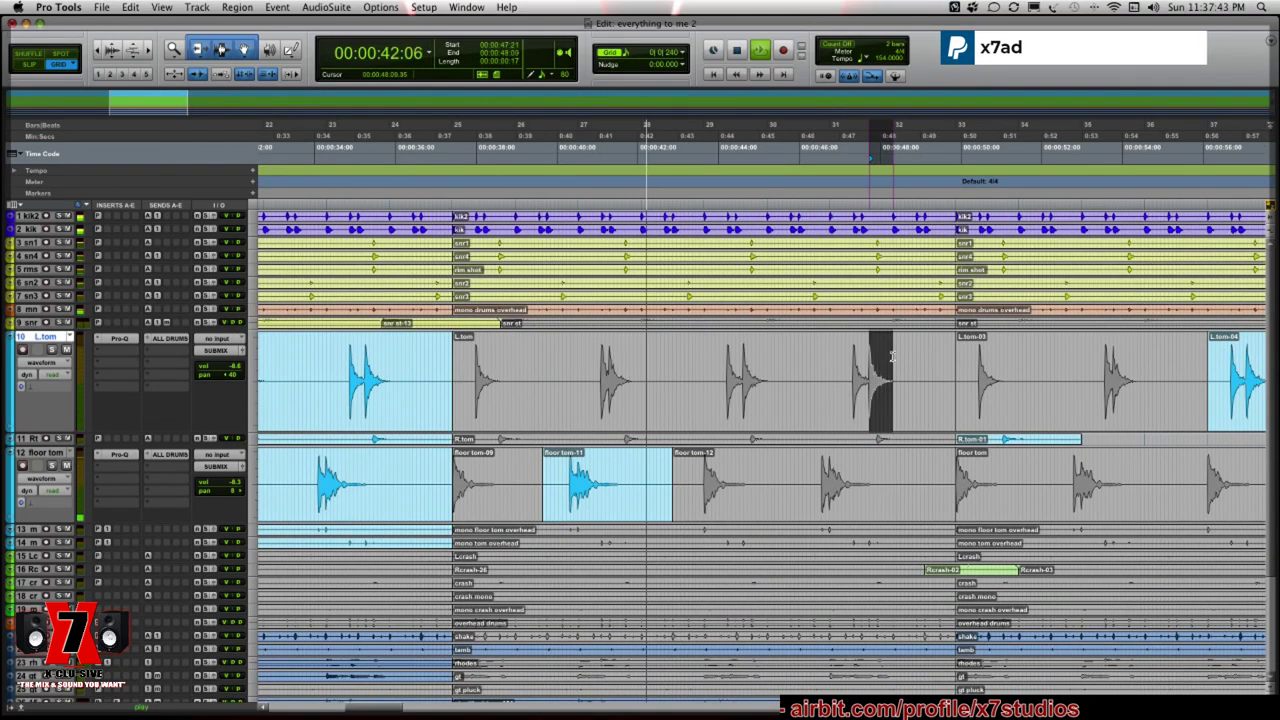
key("space")
key("space")
key("Delete")
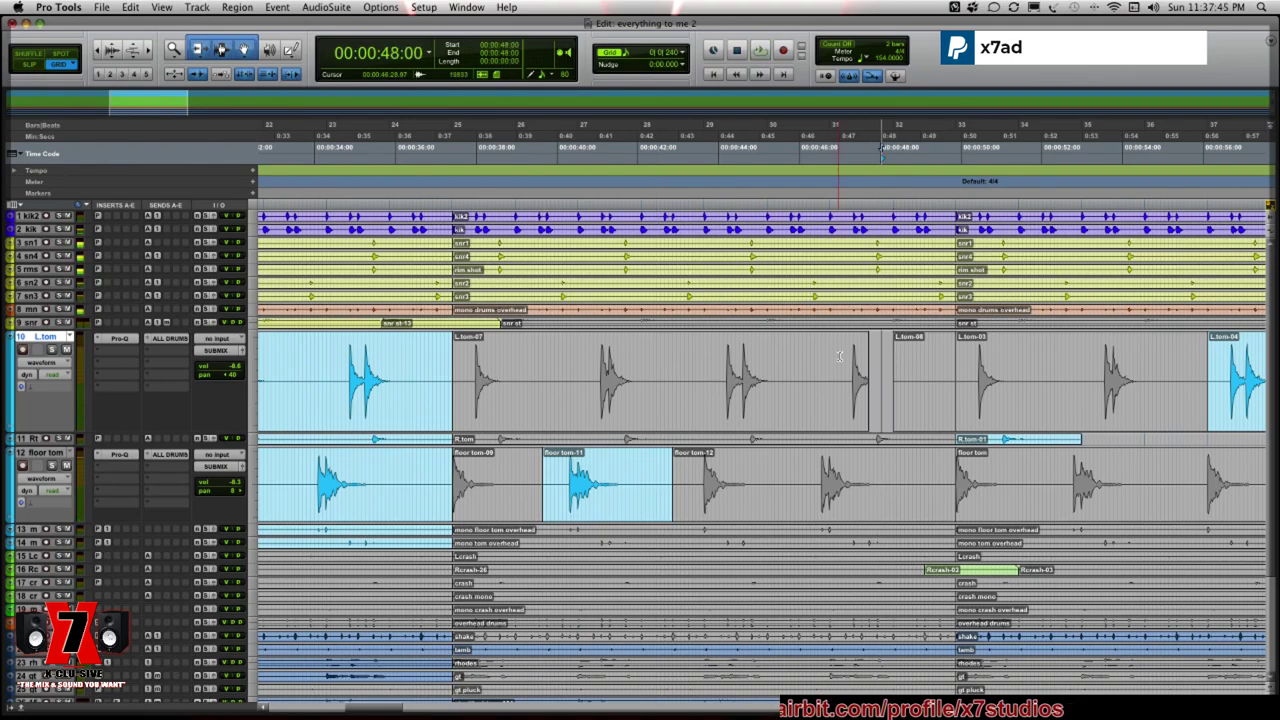
Split the L.tom region at 00:00:47:01 to isolate the hit before the gap, and unmute that hit
left_click(838, 356)
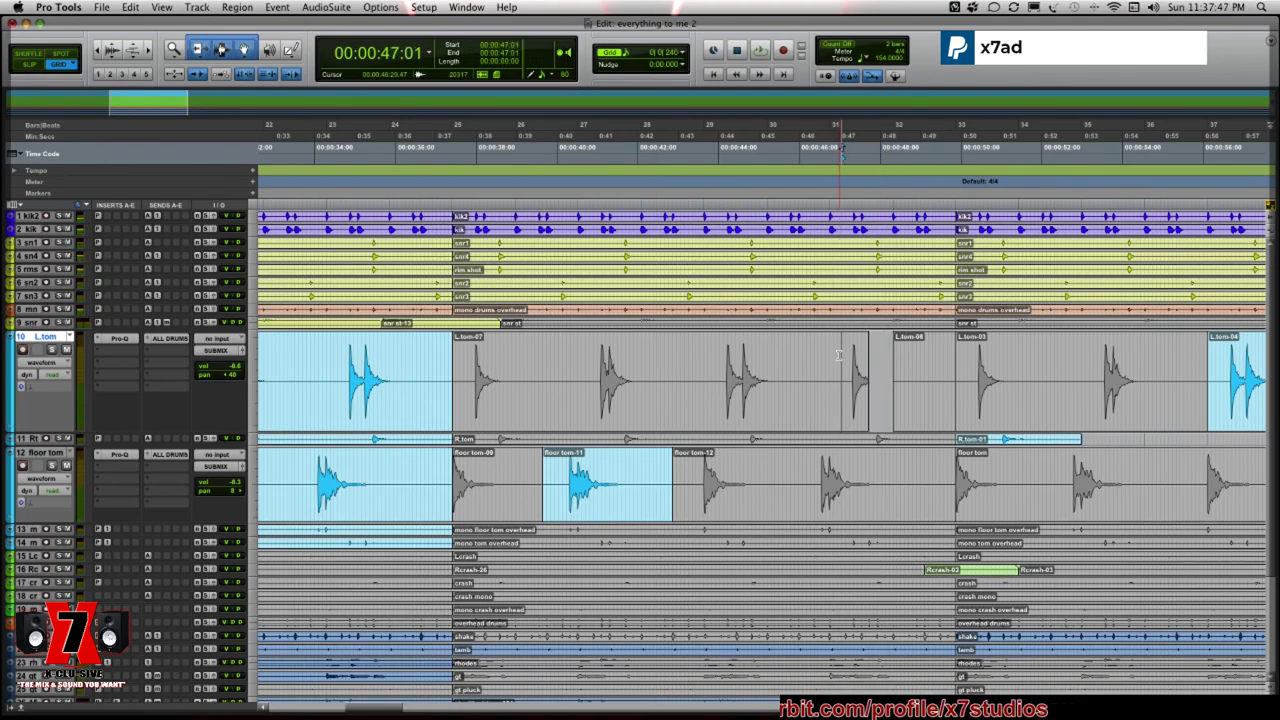
left_click(858, 392)
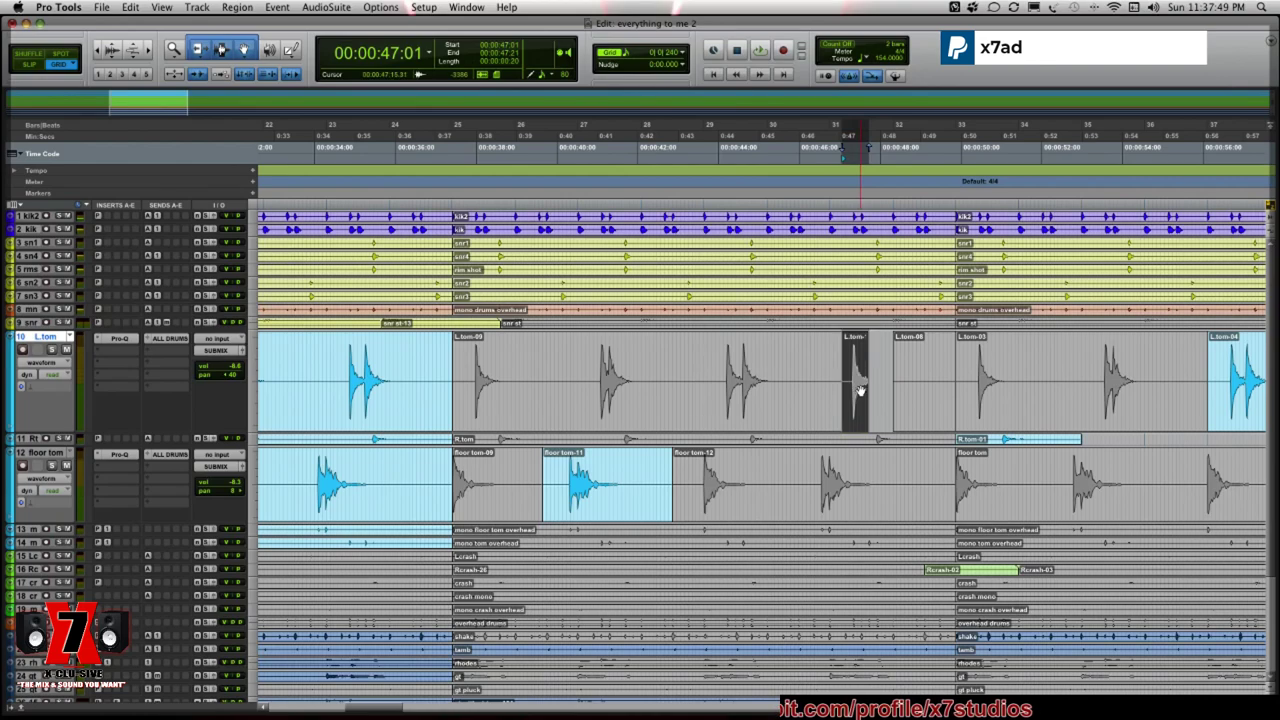
double_click(864, 355)
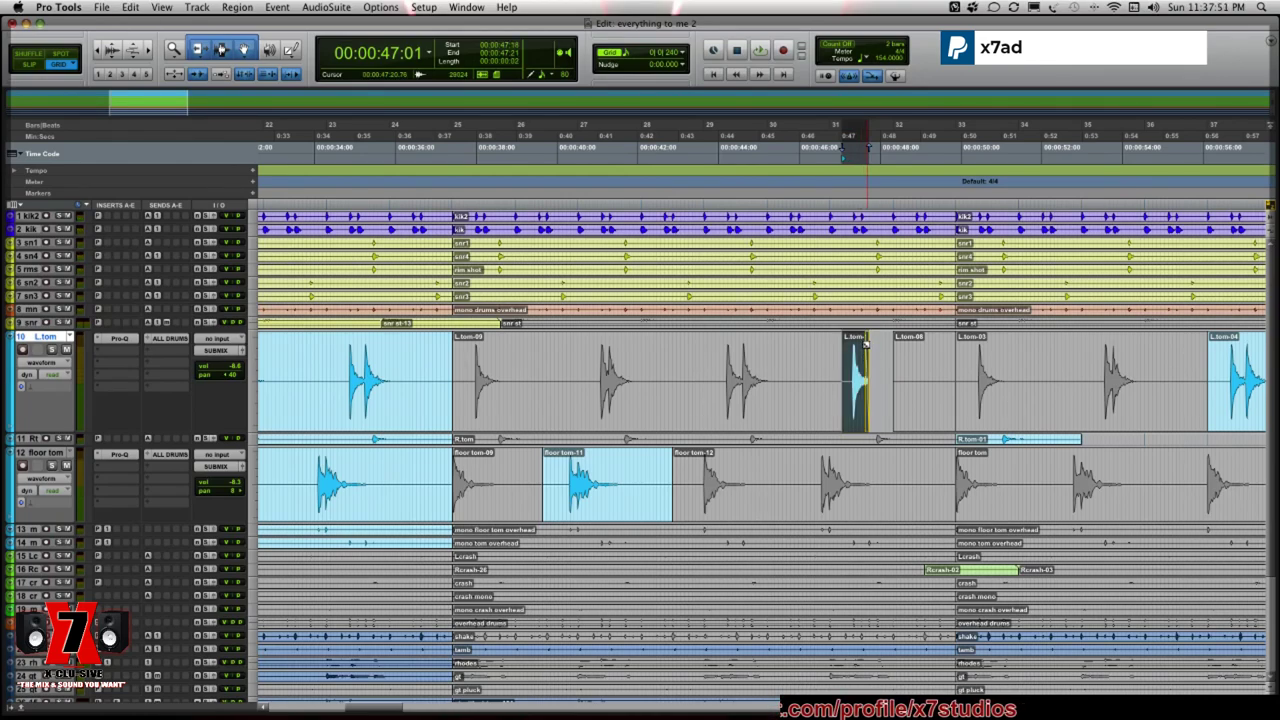
Replay the song from 00:00:40:27 and save the session
key("space")
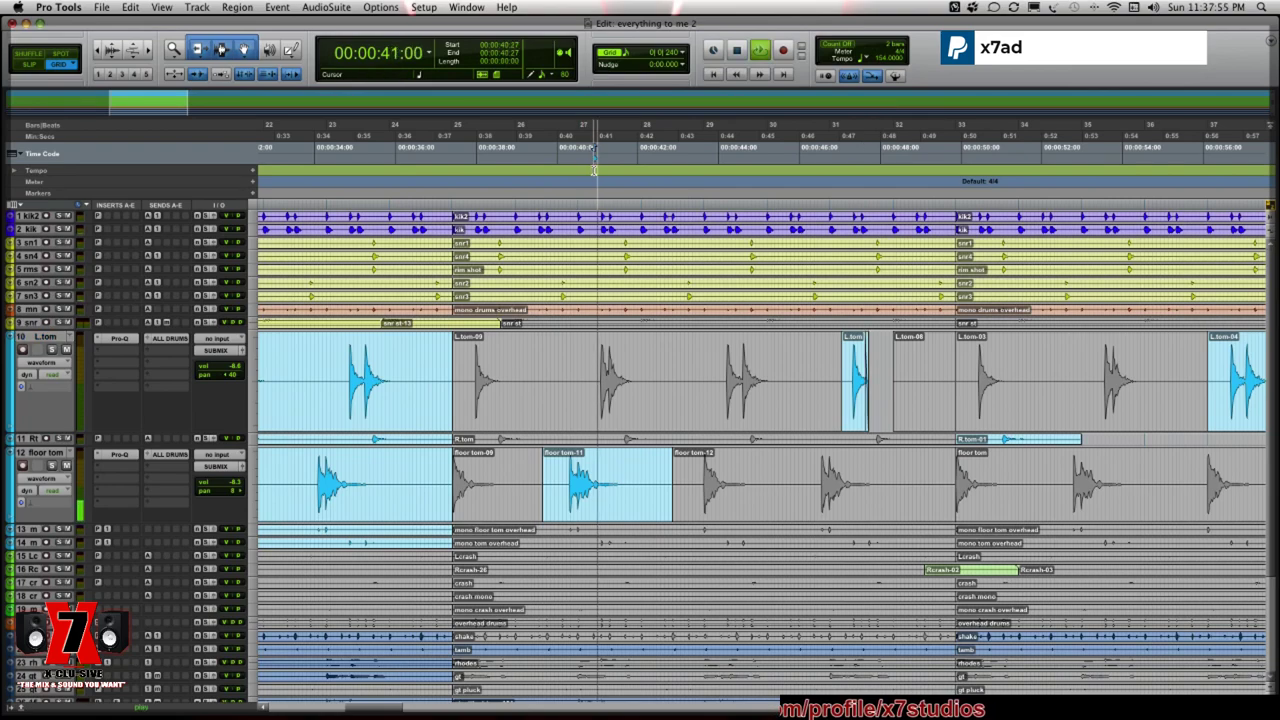
key("super+s")
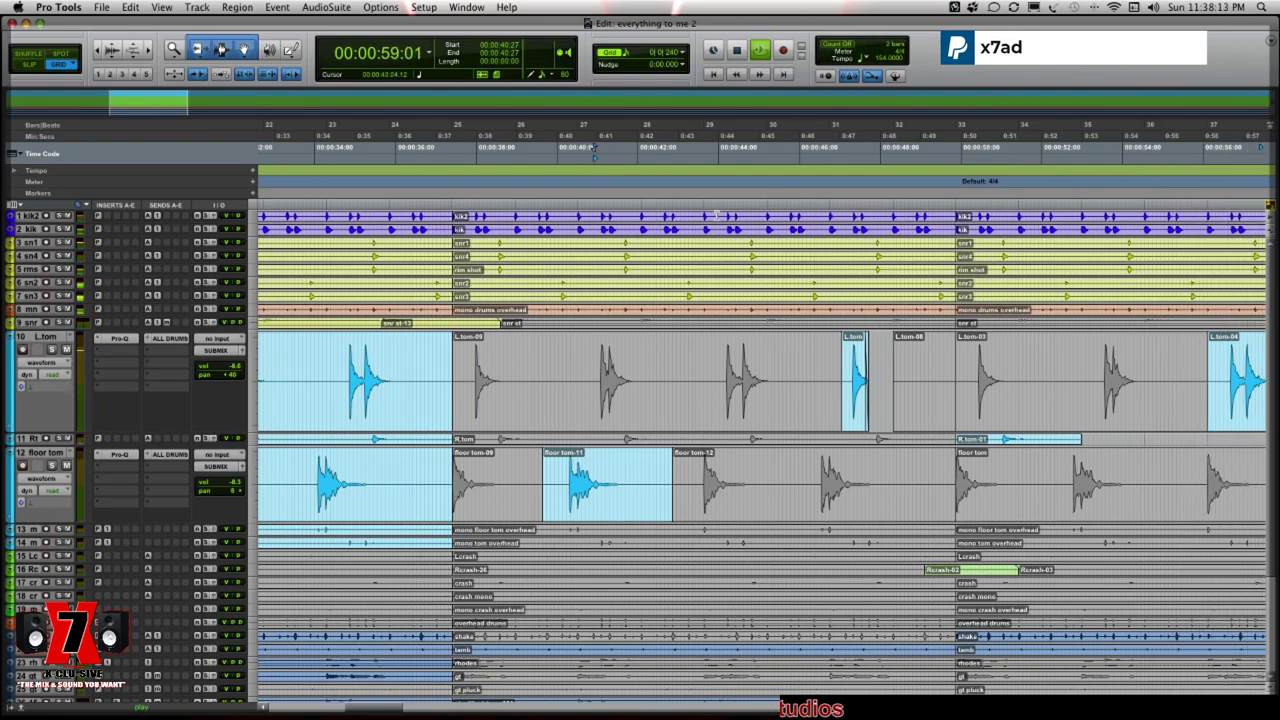
Duplicate the unmuted L.tom hit at 00:00:47:01 directly after itself and examine both hits magnified
left_click(855, 393)
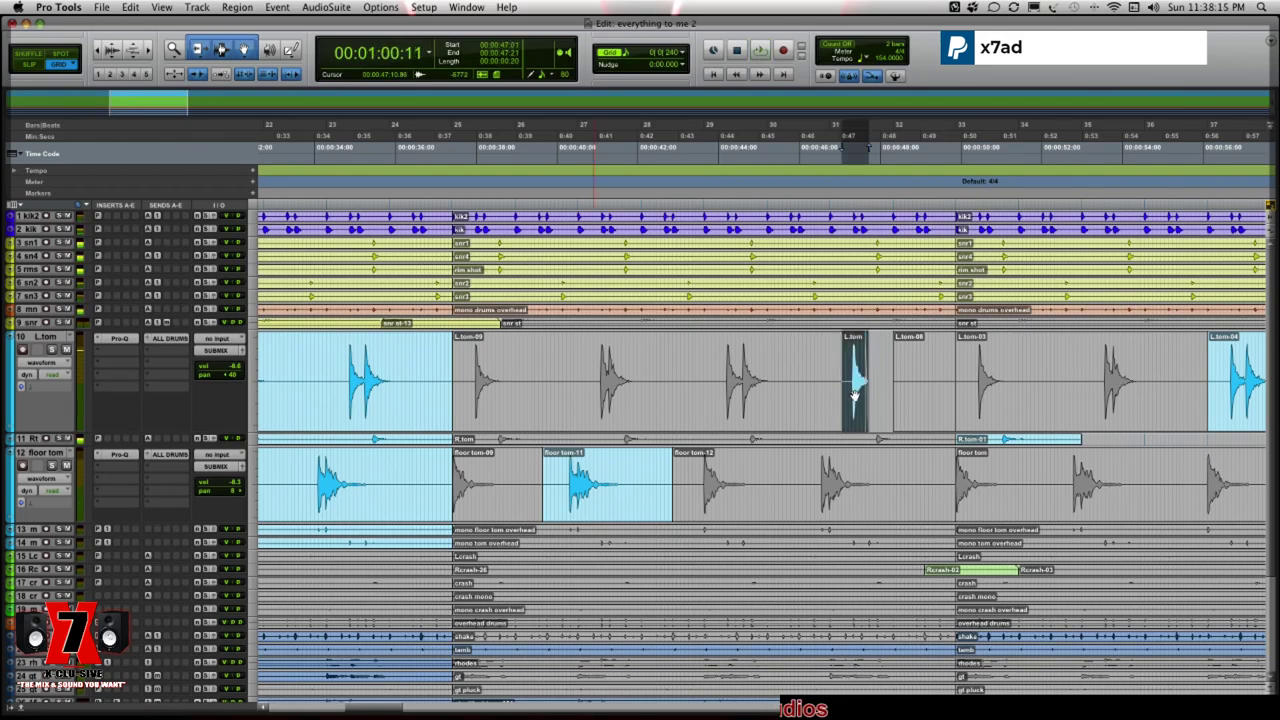
key("super+d")
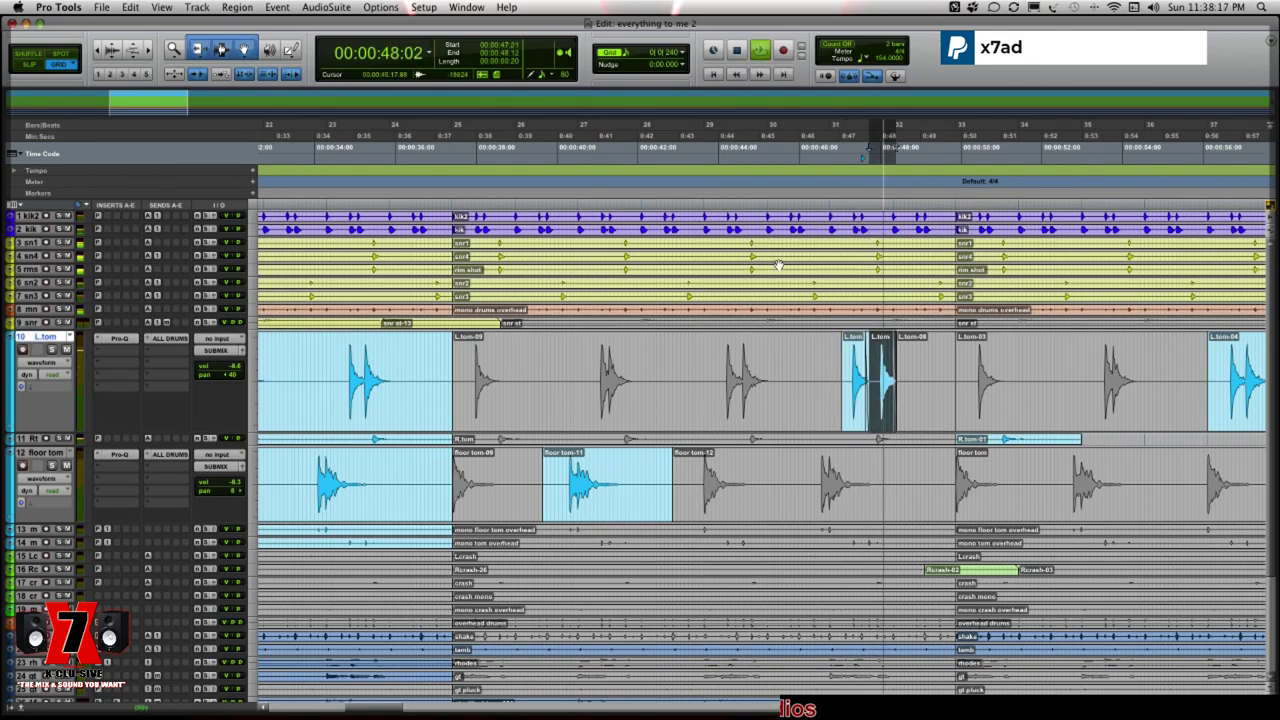
left_click(729, 186)
key("super+bracketright")
key("super+bracketright")
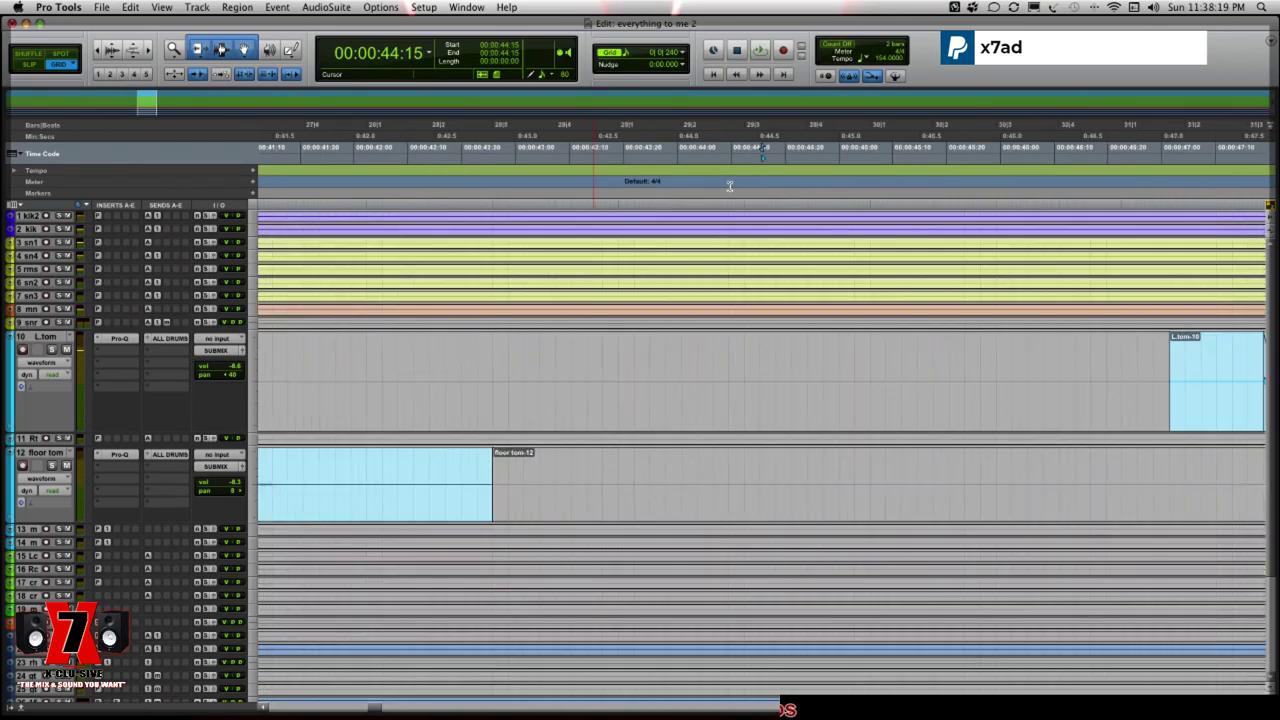
key("alt+shift+Return")
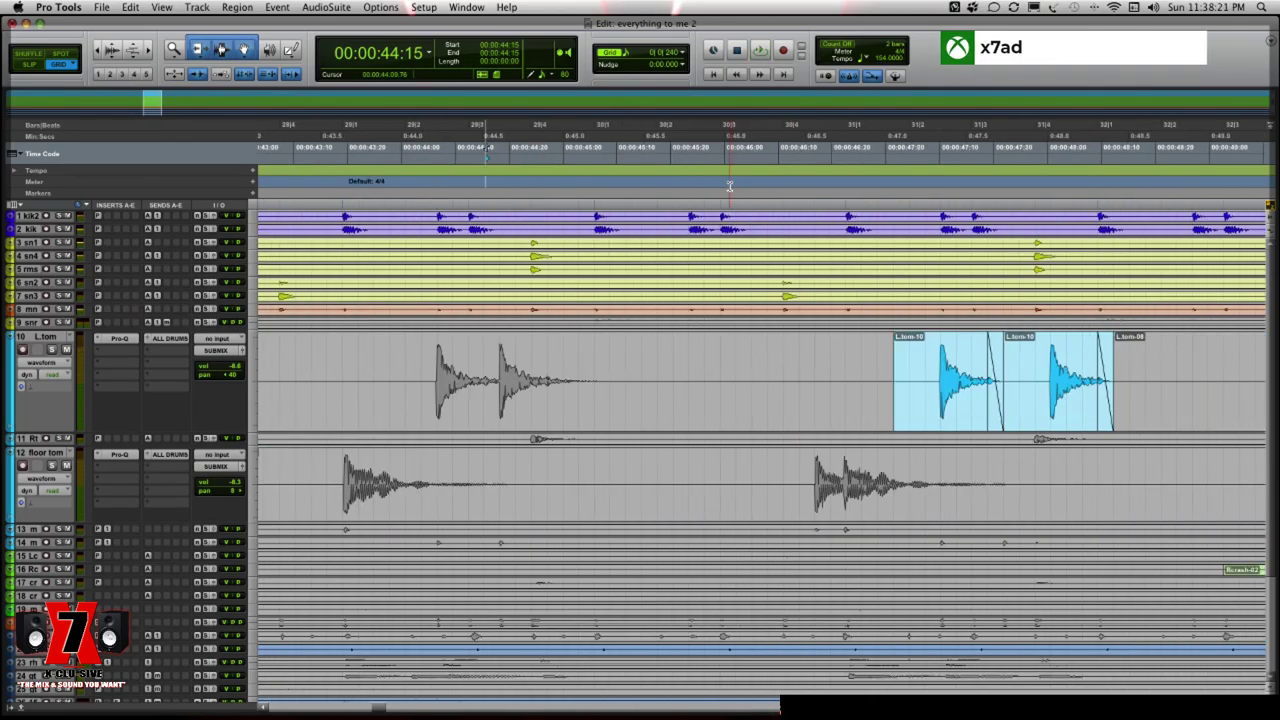
Try moving the duplicated L.tom hit back to 00:00:47:04 over the first hit, and switch to Slip mode
scroll(729, 186, "left", 3)
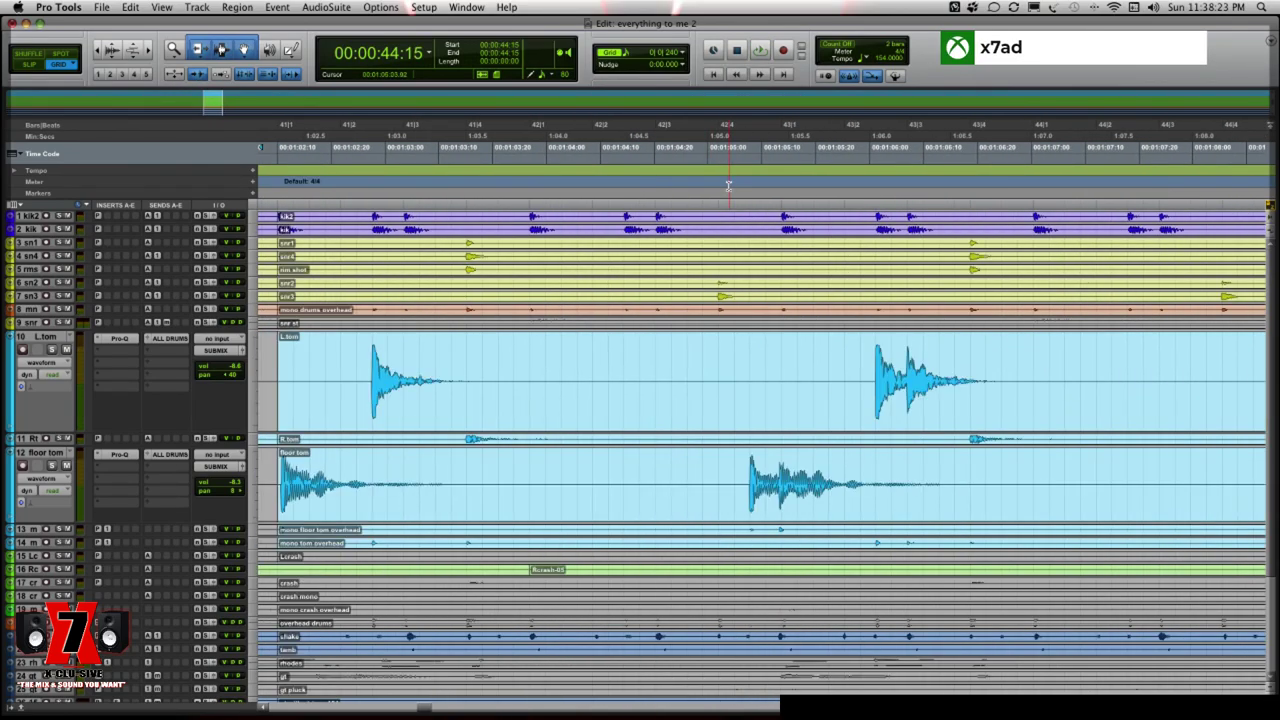
key("super+bracketleft")
key("super+bracketleft")
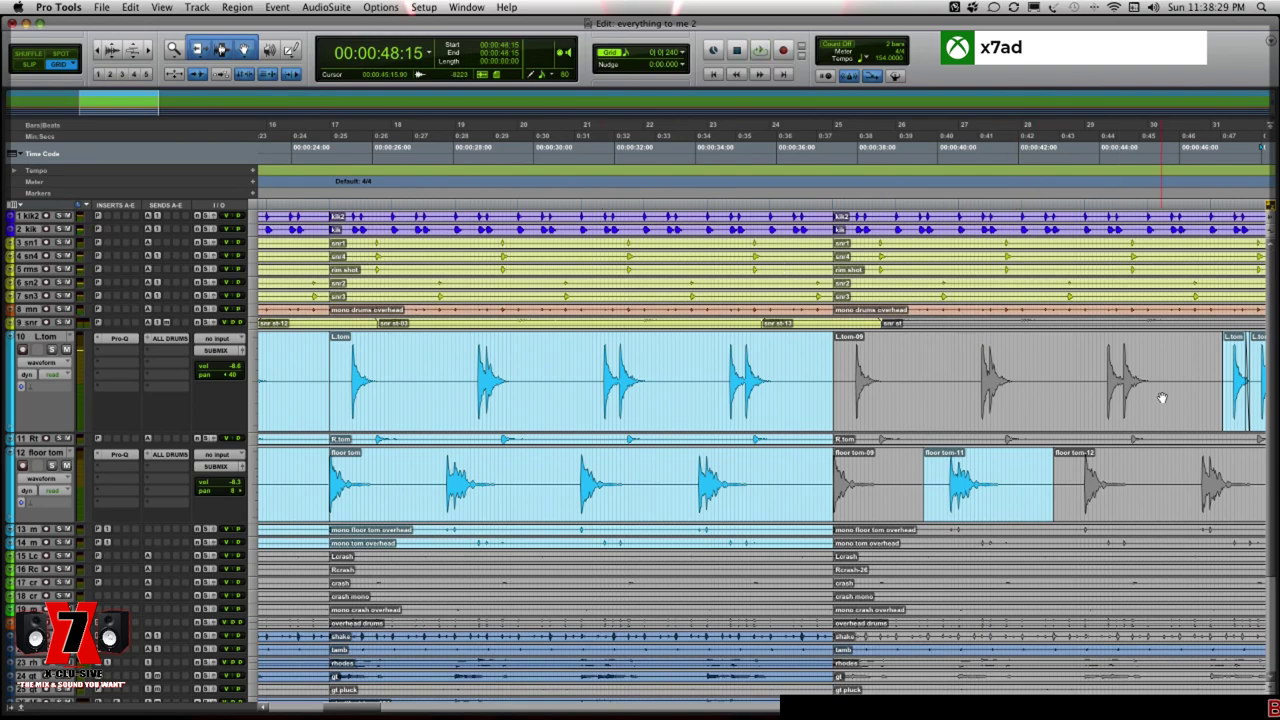
scroll(1161, 398, "right", 5)
left_click_drag(885, 404, 848, 386)
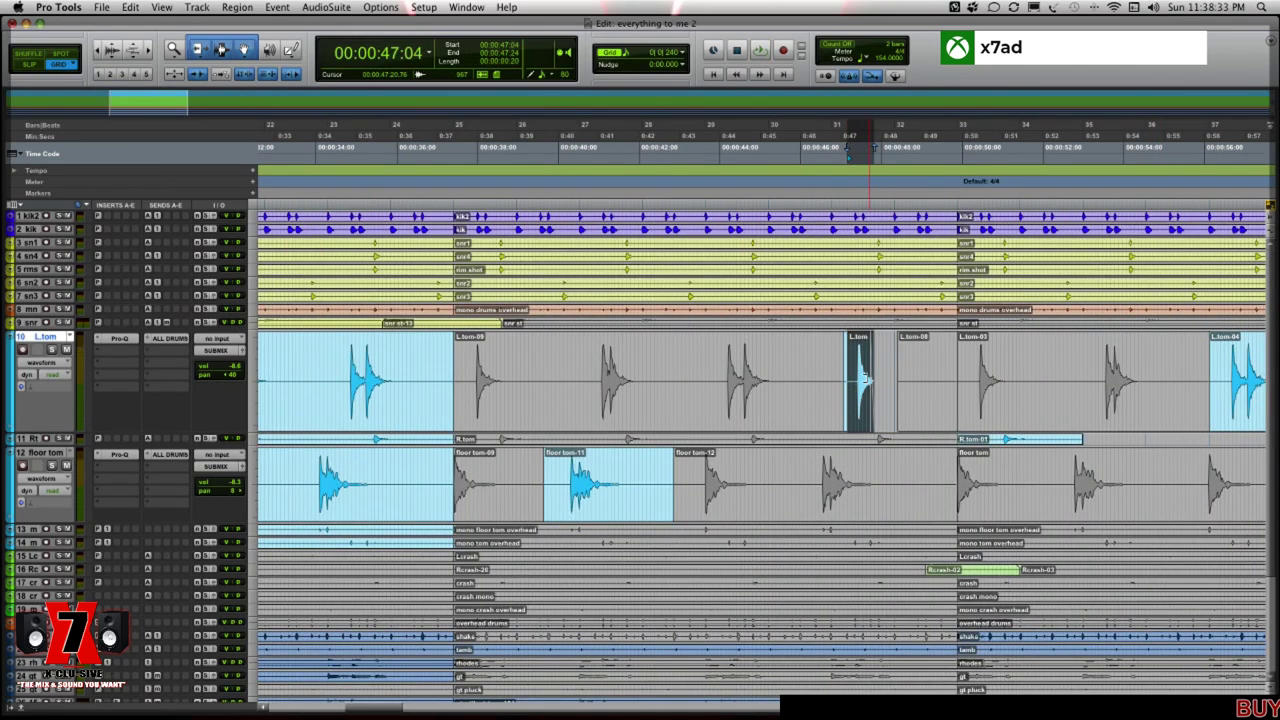
left_click(26, 64)
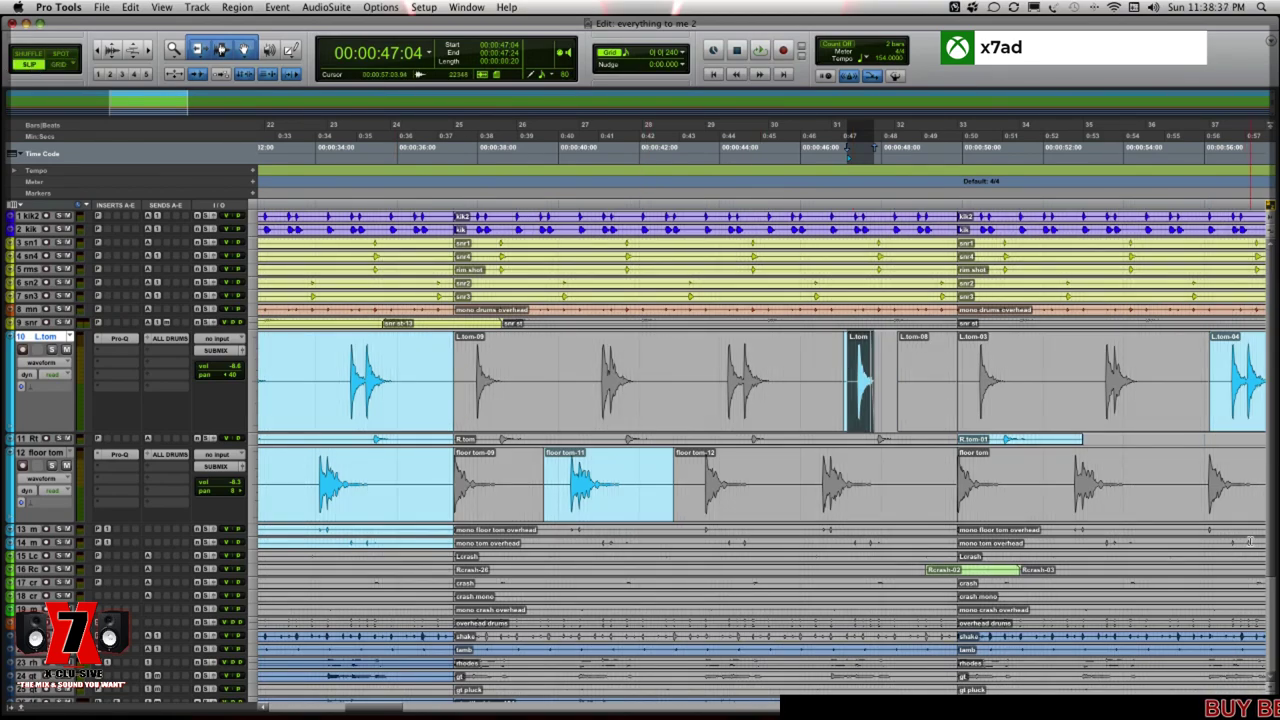
key("super+bracketright")
key("super+bracketright")
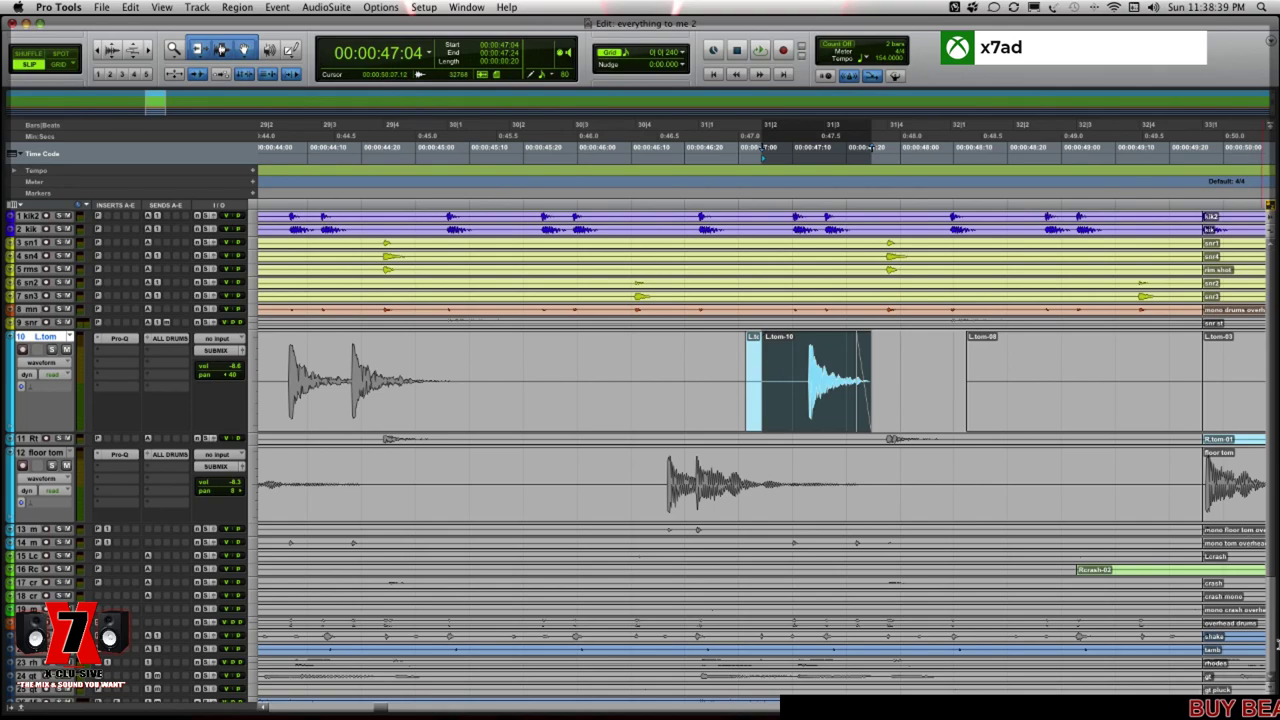
Try muting the moved L.tom hit at 00:00:47:04 and replay the passage before it
key("super+m")
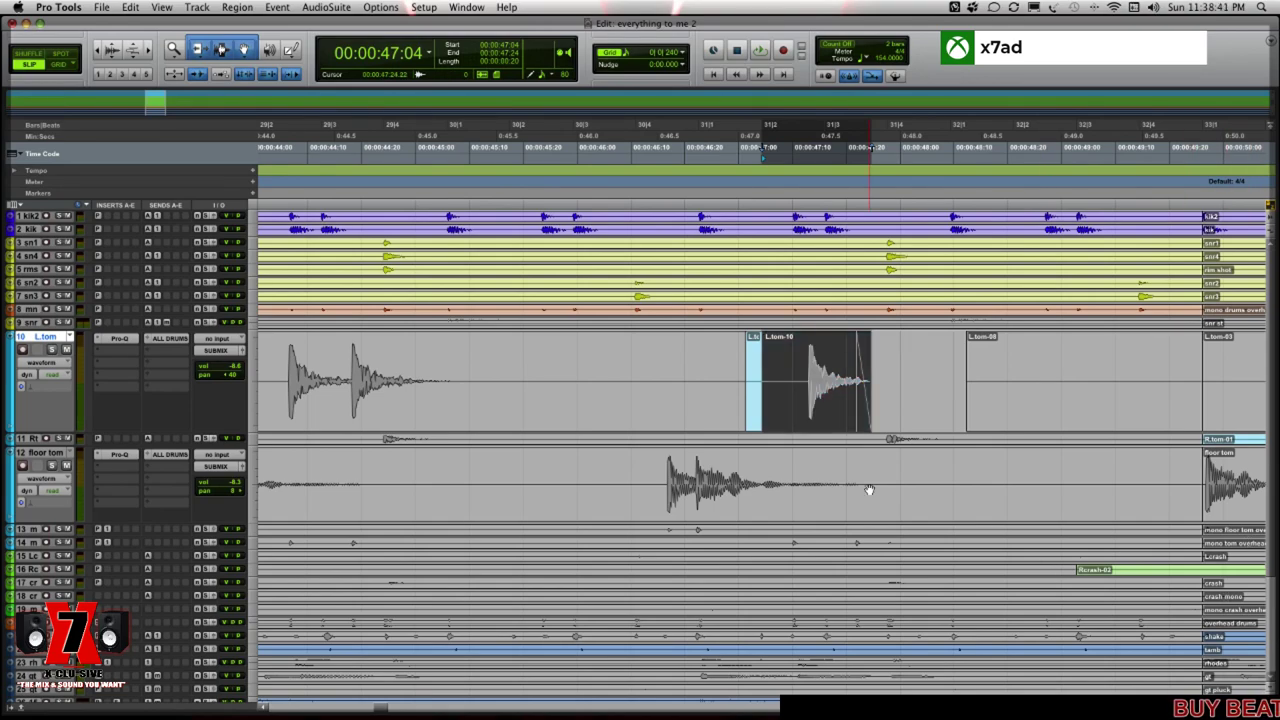
left_click(368, 179)
key("space")
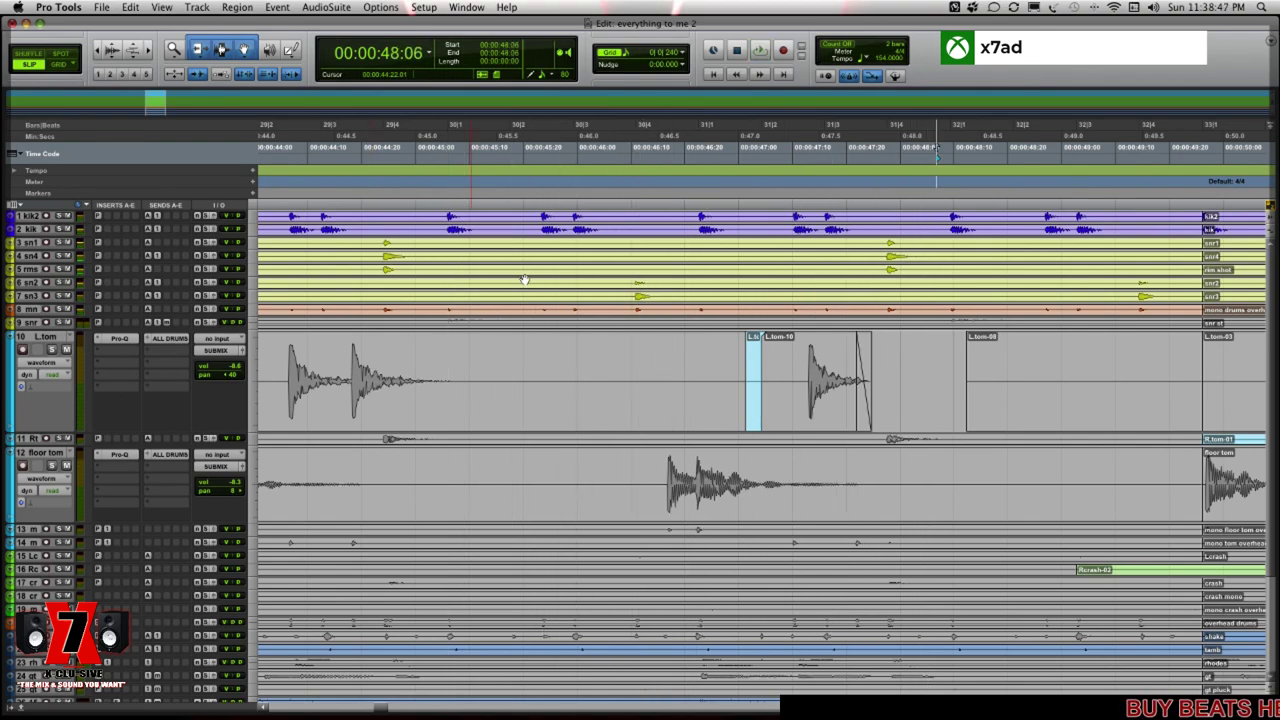
Return the duplicated L.tom hit to 00:00:47:21, directly after the restored first hit, and listen from 00:00:44:24
left_click(812, 405)
left_click_drag(882, 405, 899, 406)
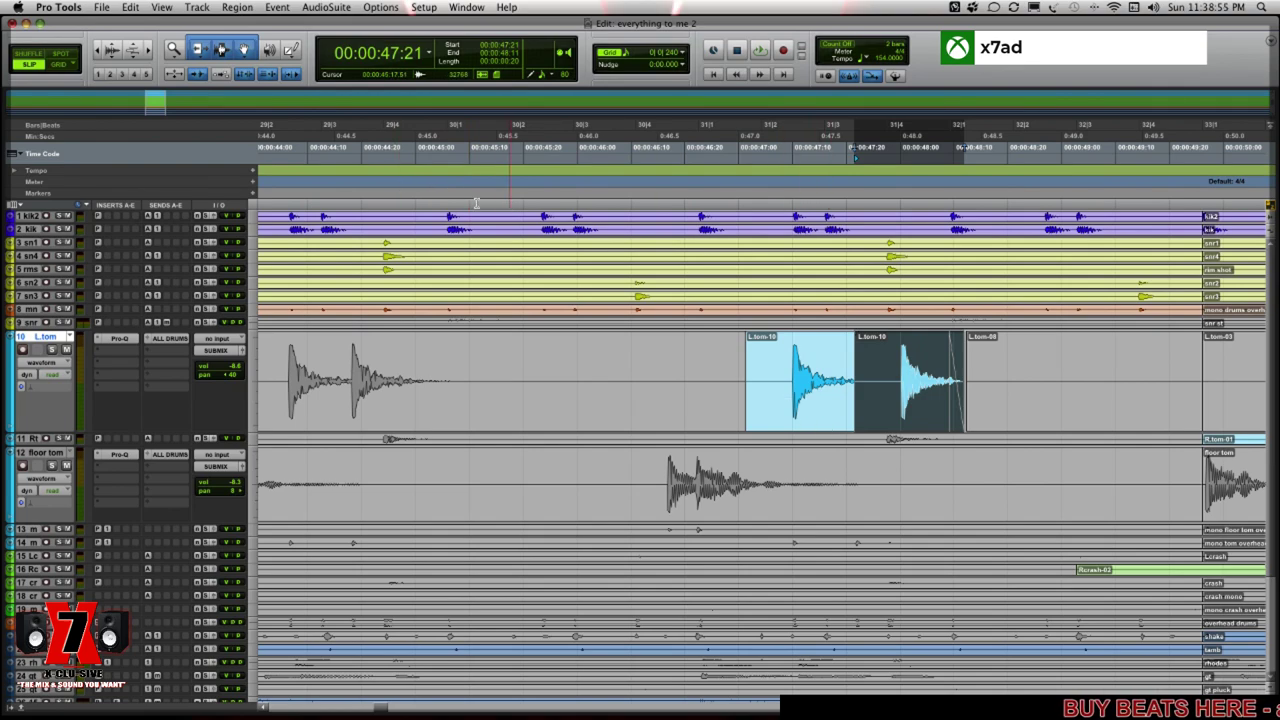
left_click(388, 180)
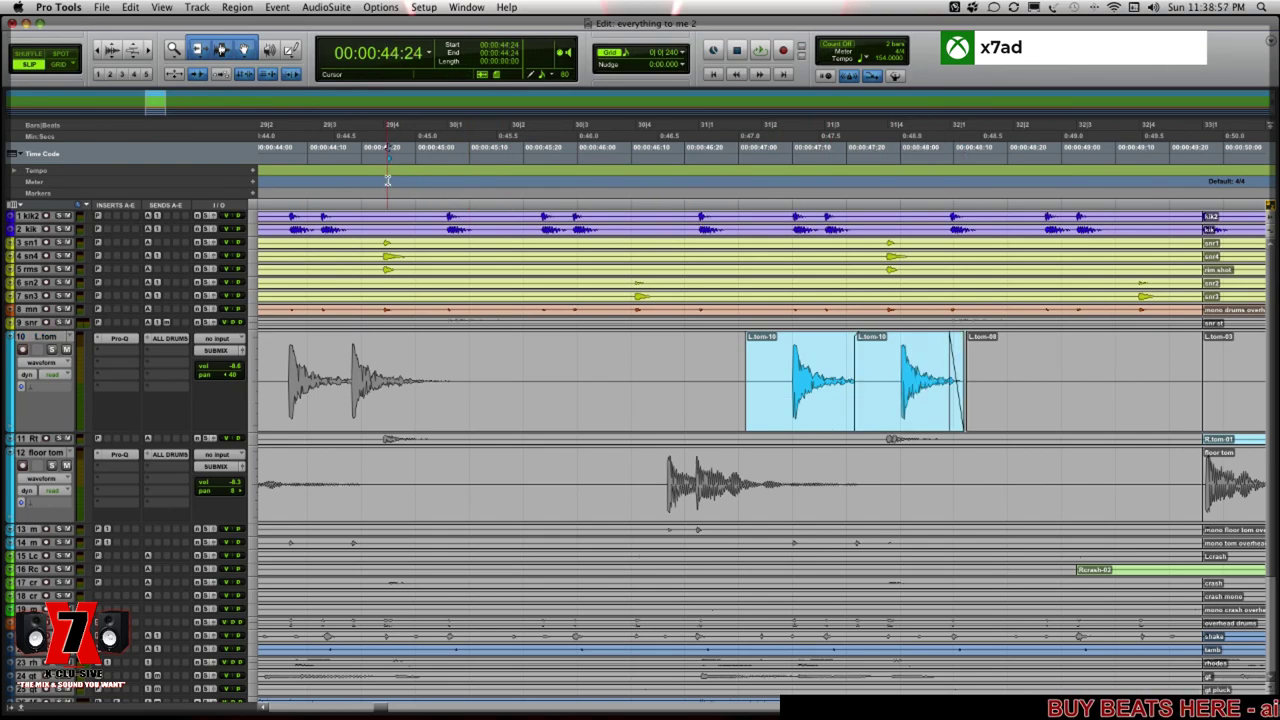
key("space")
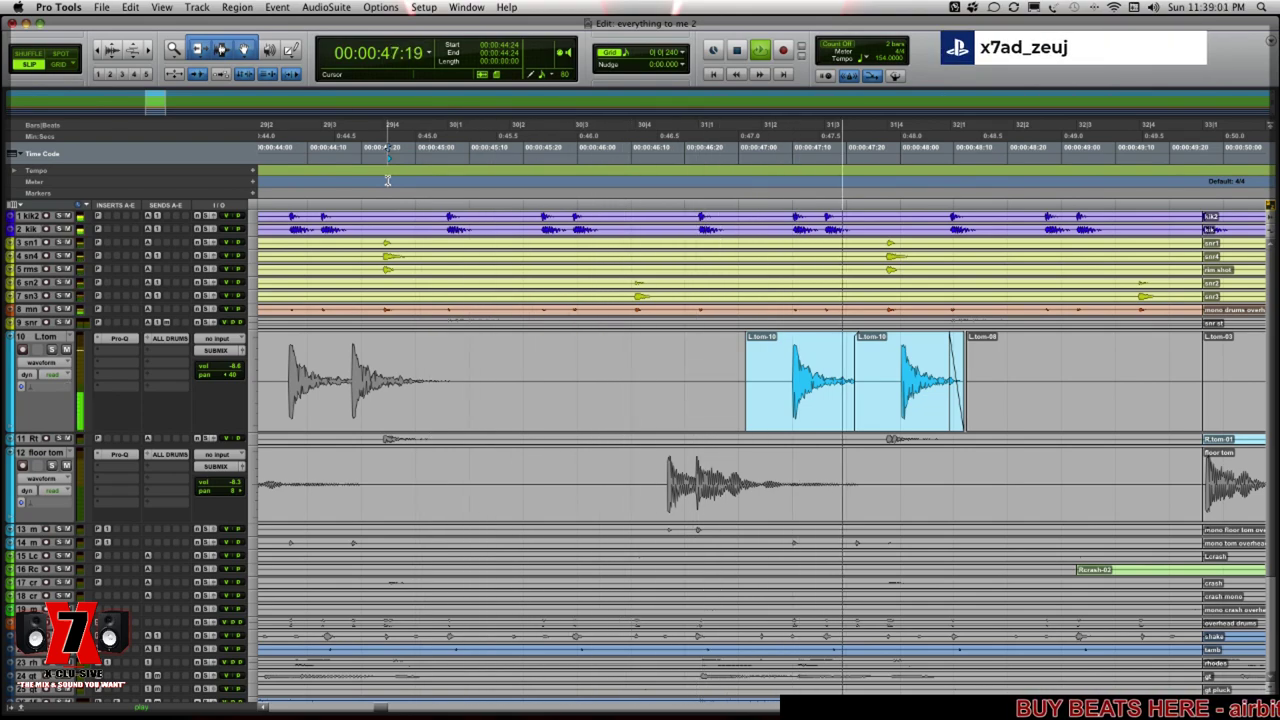
key("space")
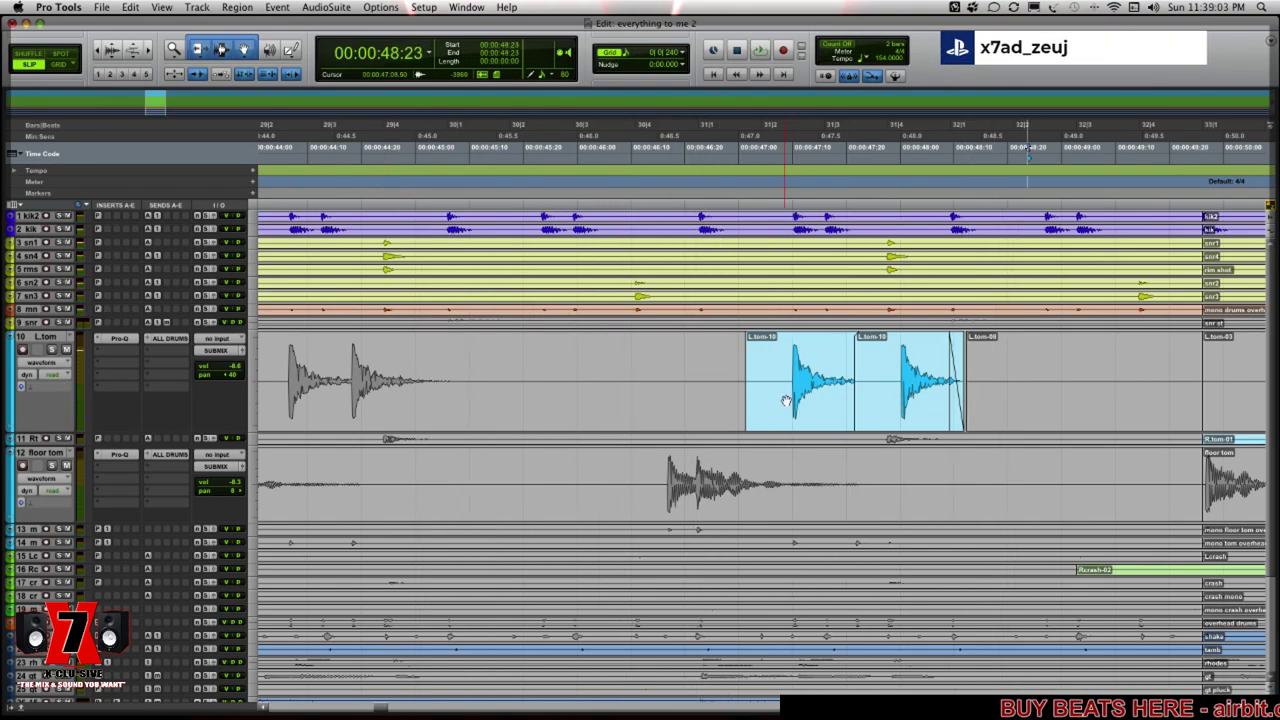
Mute the first of the two L.tom hits at 00:00:47:01 and replay from 00:00:45:14 in Grid mode
left_click(793, 412)
key("super+m")
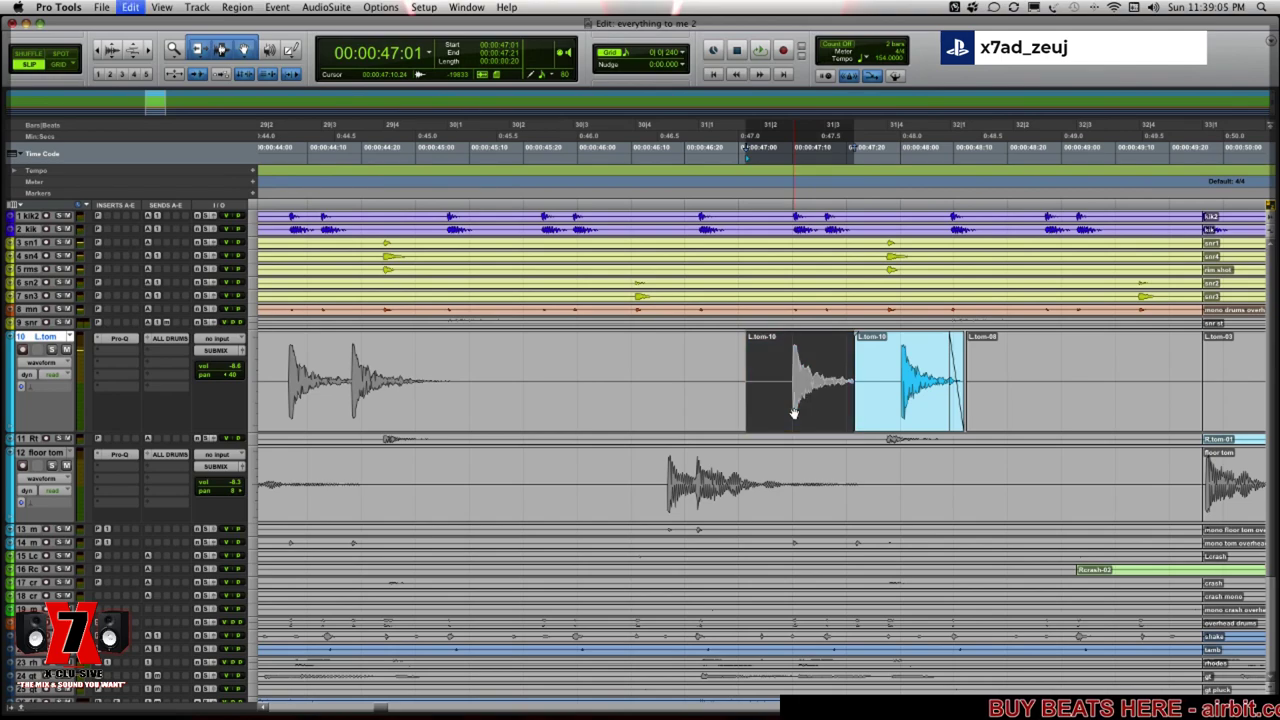
left_click(494, 178)
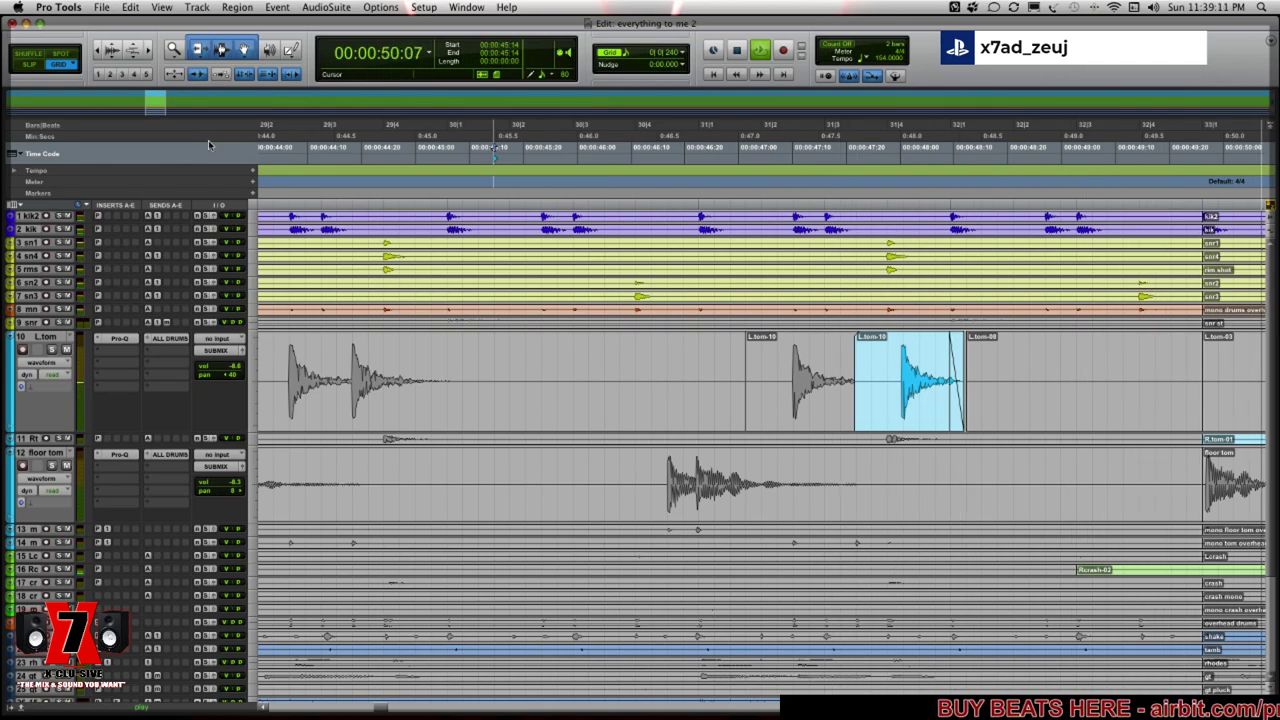
Widen the timeline view during playback and fit all track heights to the window
key("r")
key("r")
key("r")
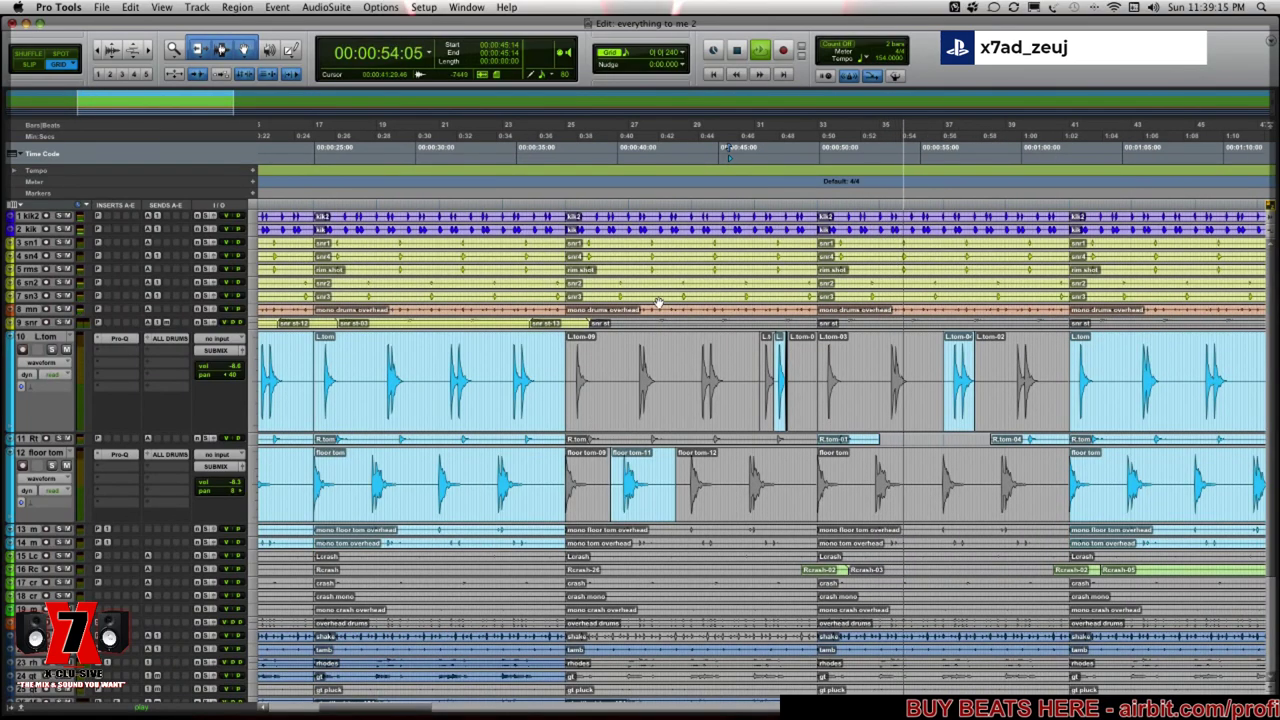
left_click(253, 277)
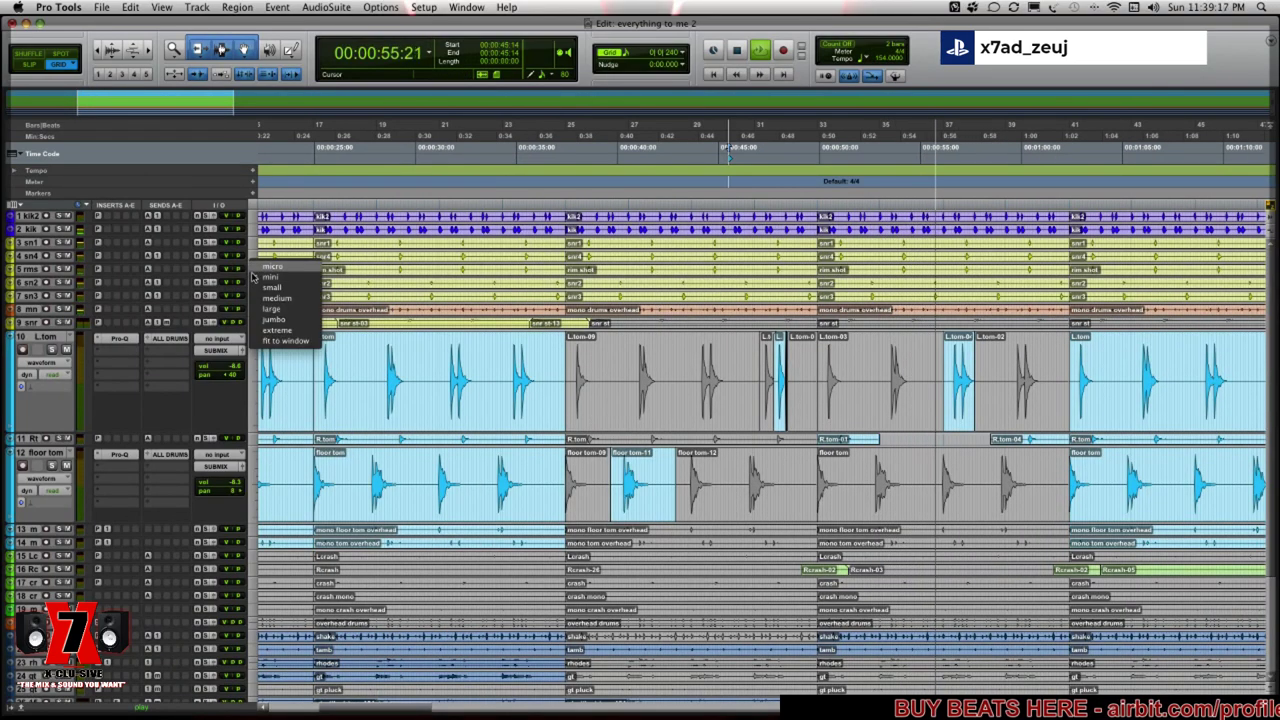
left_click(300, 341)
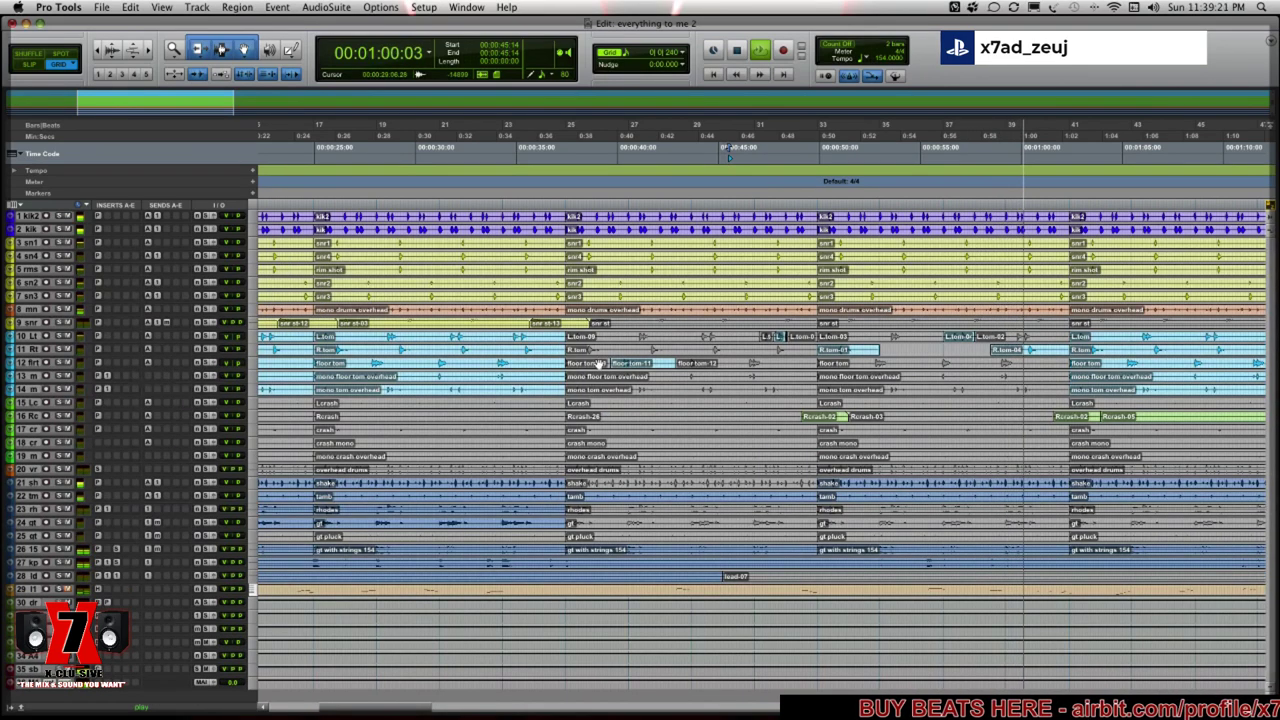
Enlarge all tracks to examine the drum waveforms from kick to crash during playback, and reduce the track heights to small
left_click(256, 300)
left_click(283, 323)
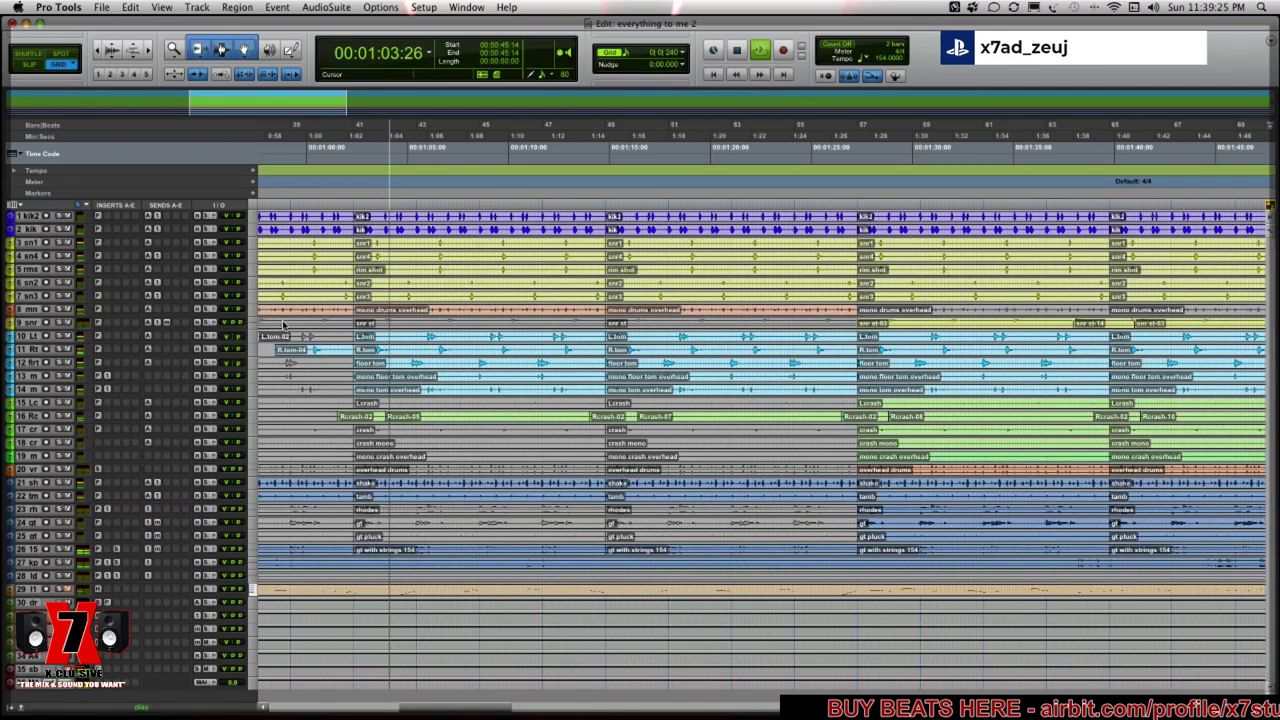
scroll(486, 371, "up", 3)
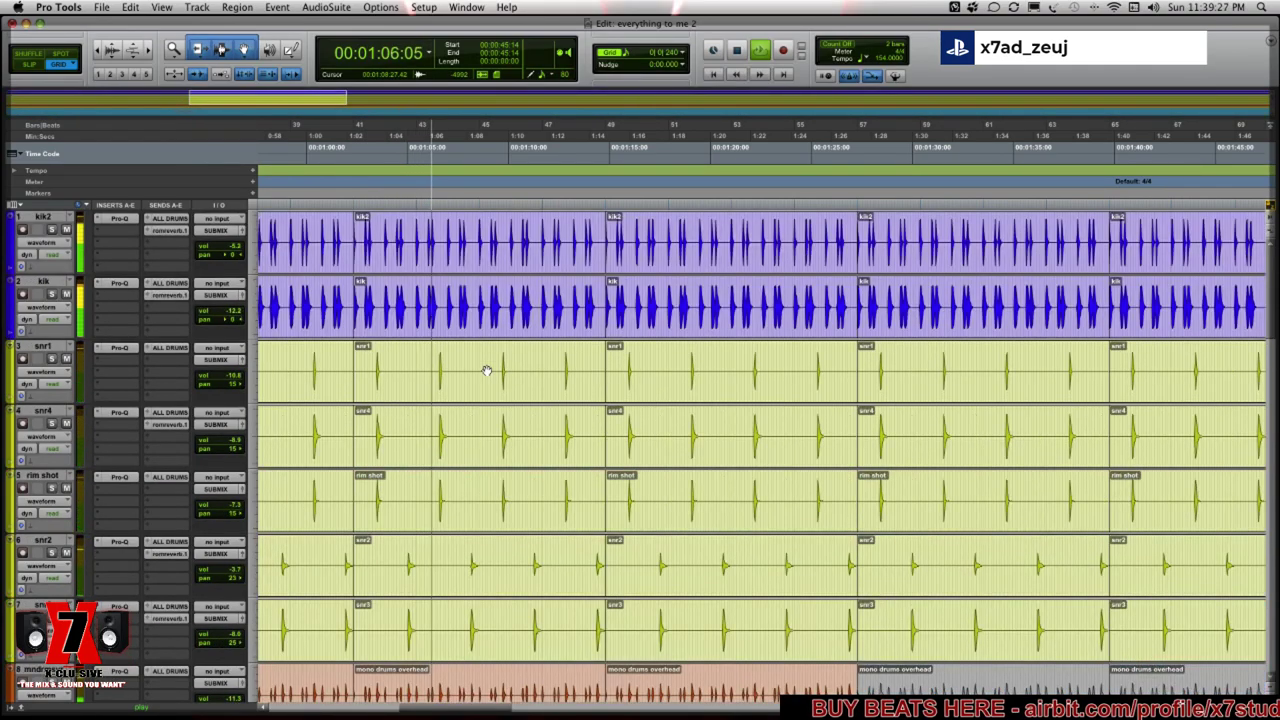
scroll(486, 368, "down", 12)
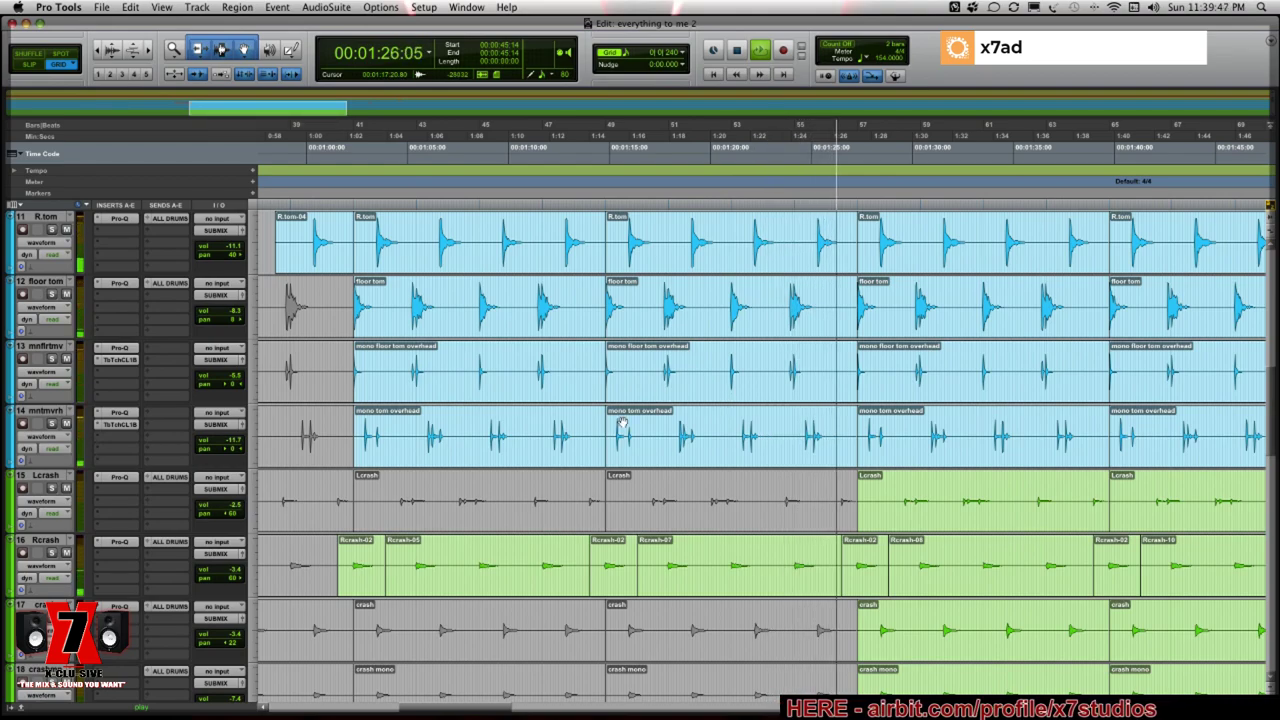
left_click(253, 300)
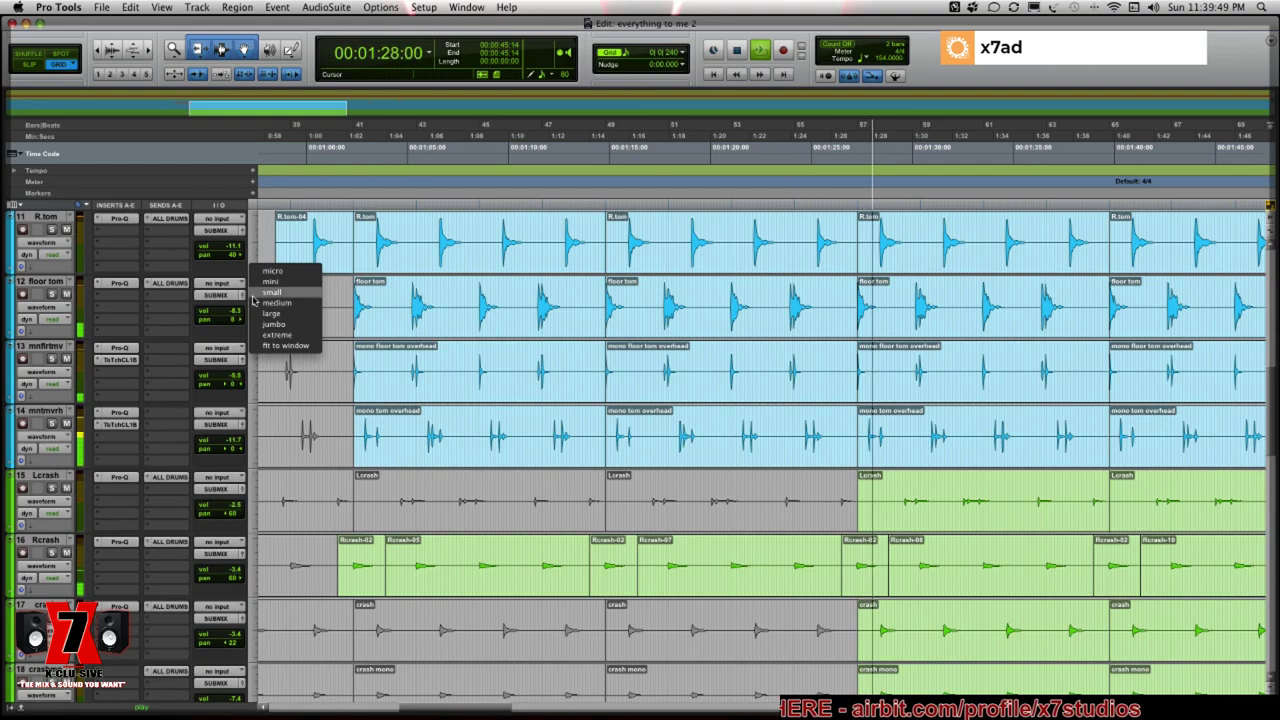
left_click(258, 300)
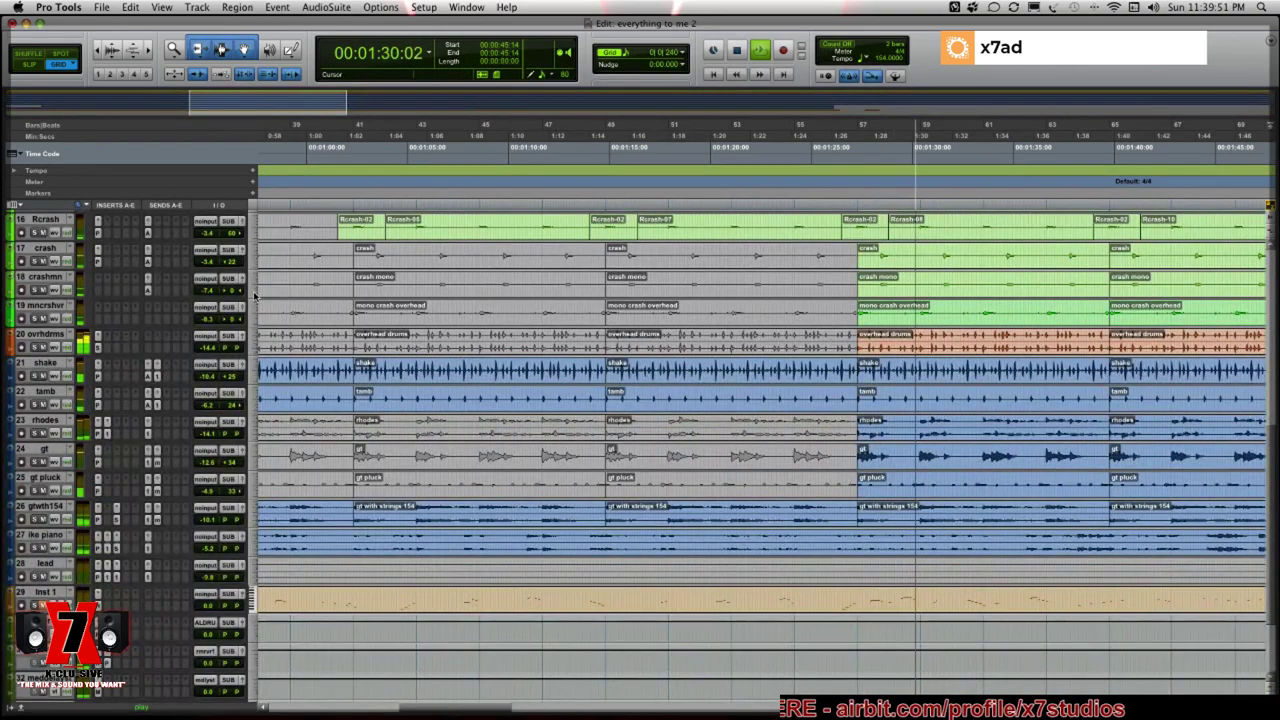
Restart playback from 00:00:59:06 and fit all track heights to the window
left_click(207, 290)
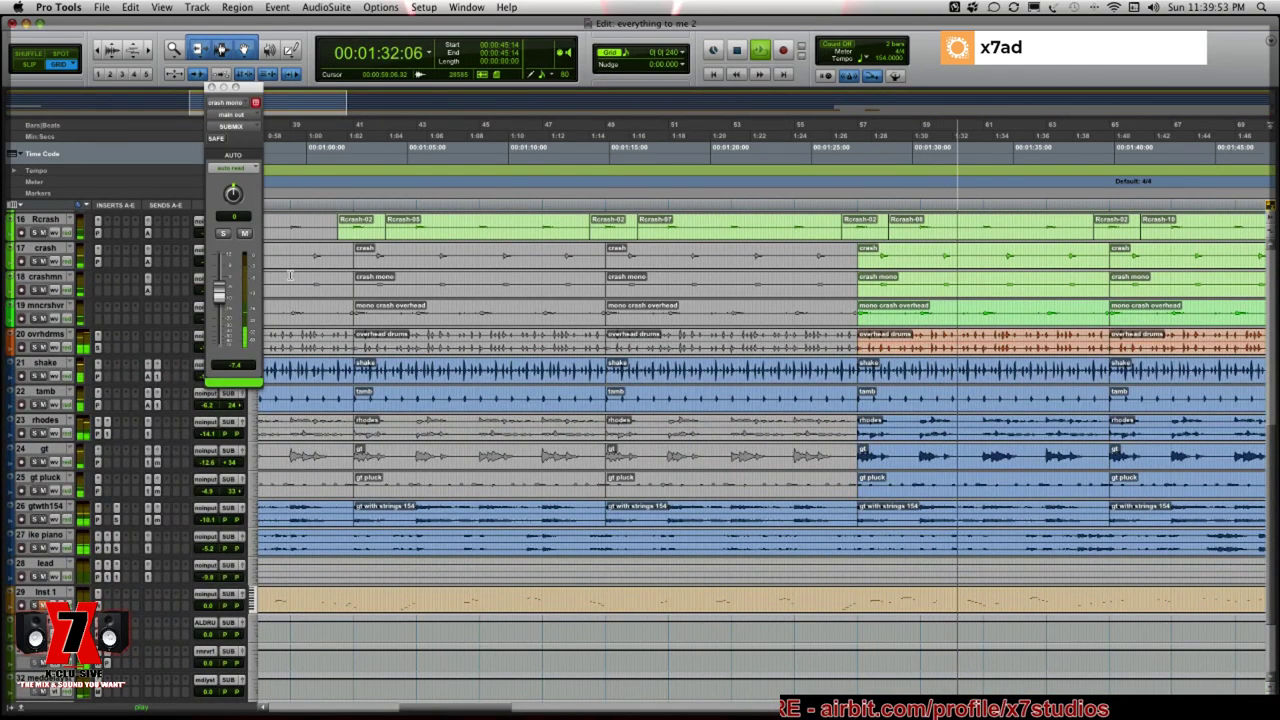
left_click(288, 279)
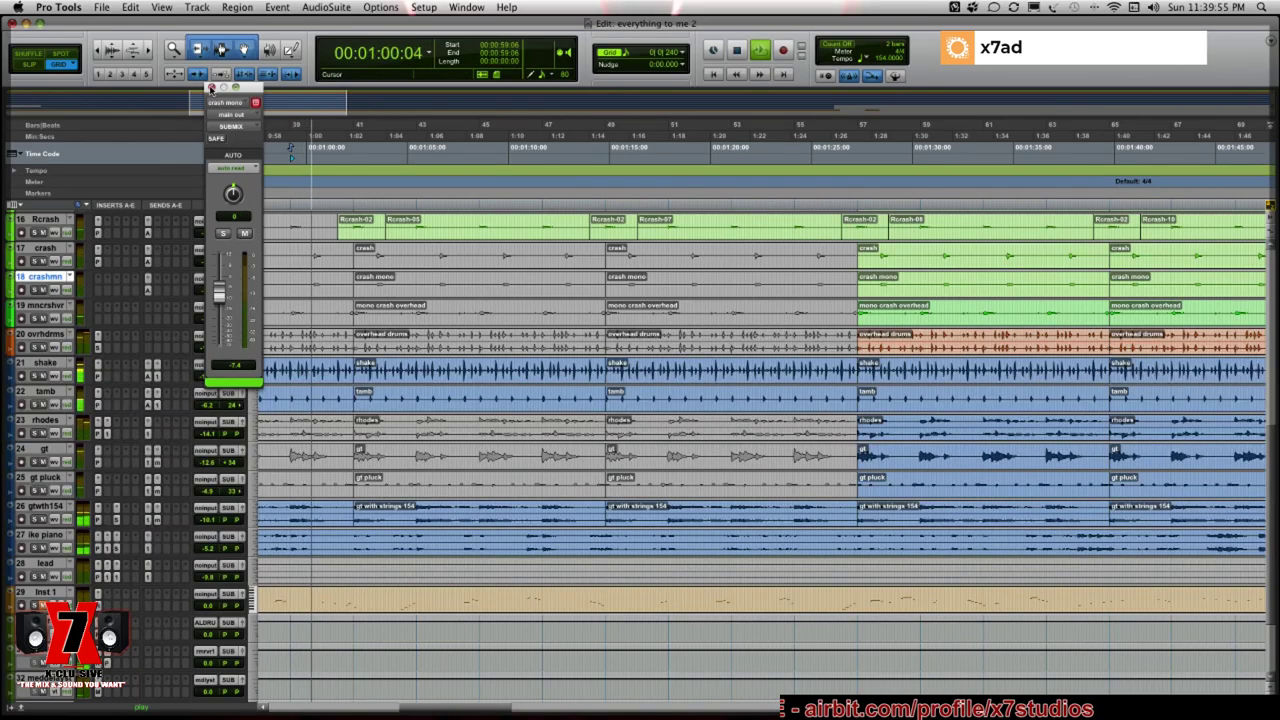
left_click(211, 88)
left_click(255, 290)
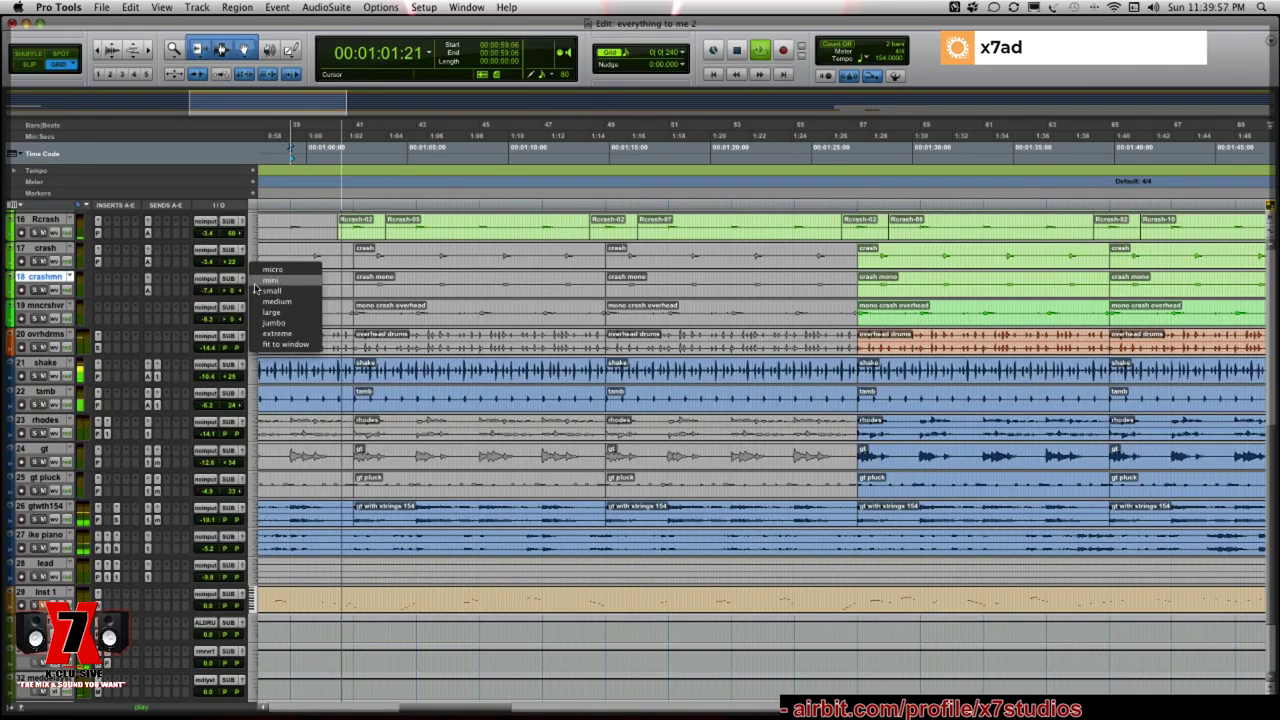
left_click(292, 345)
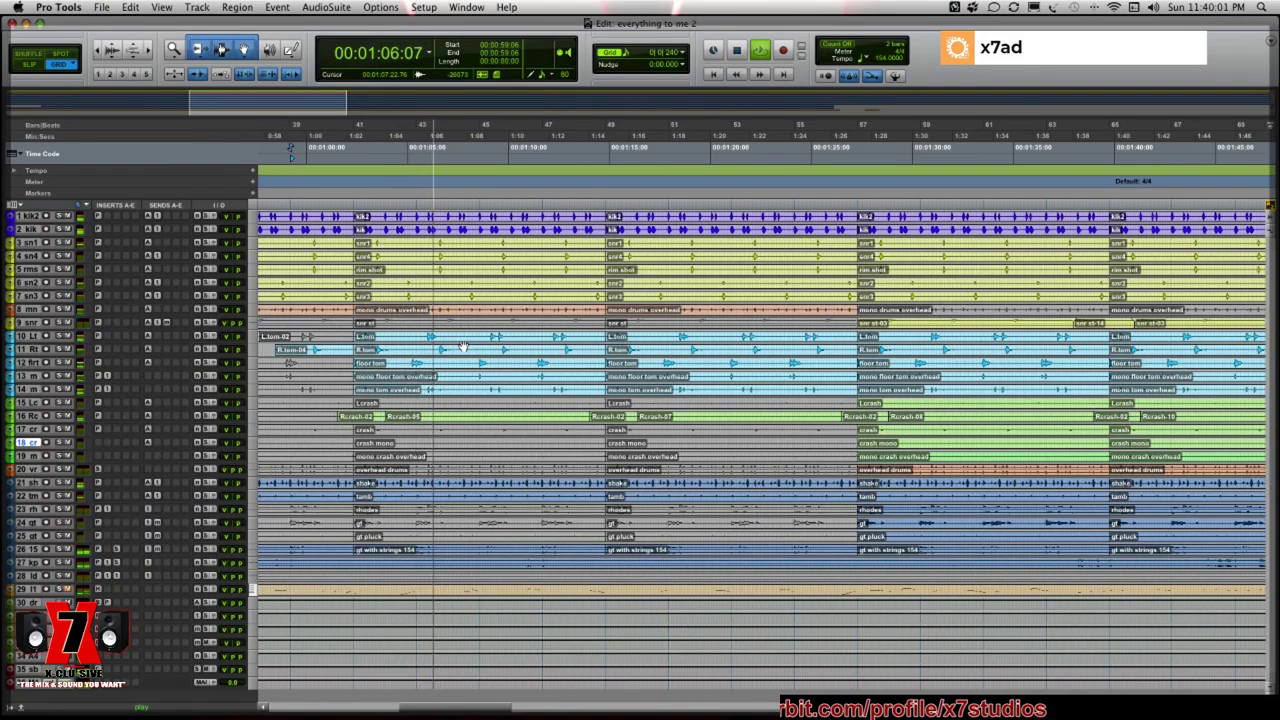
Raise the listening volume and show the Mix window
key("XF86AudioRaiseVolume")
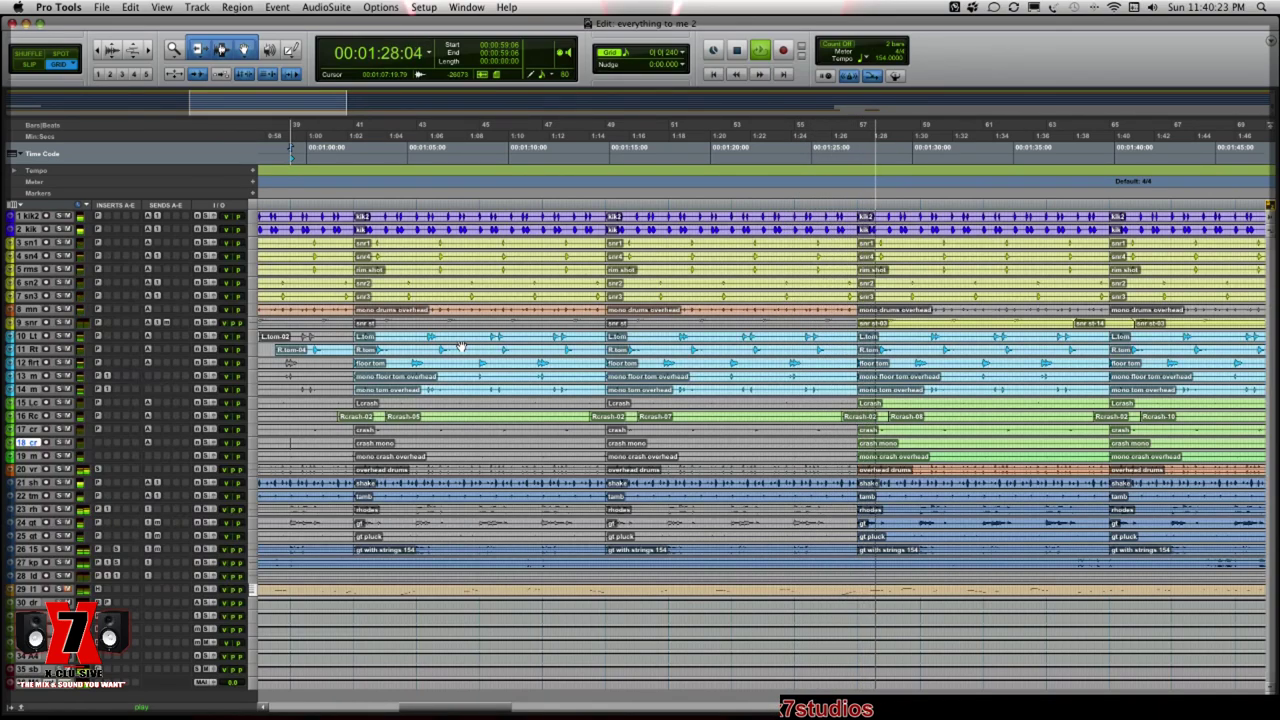
key("super+equal")
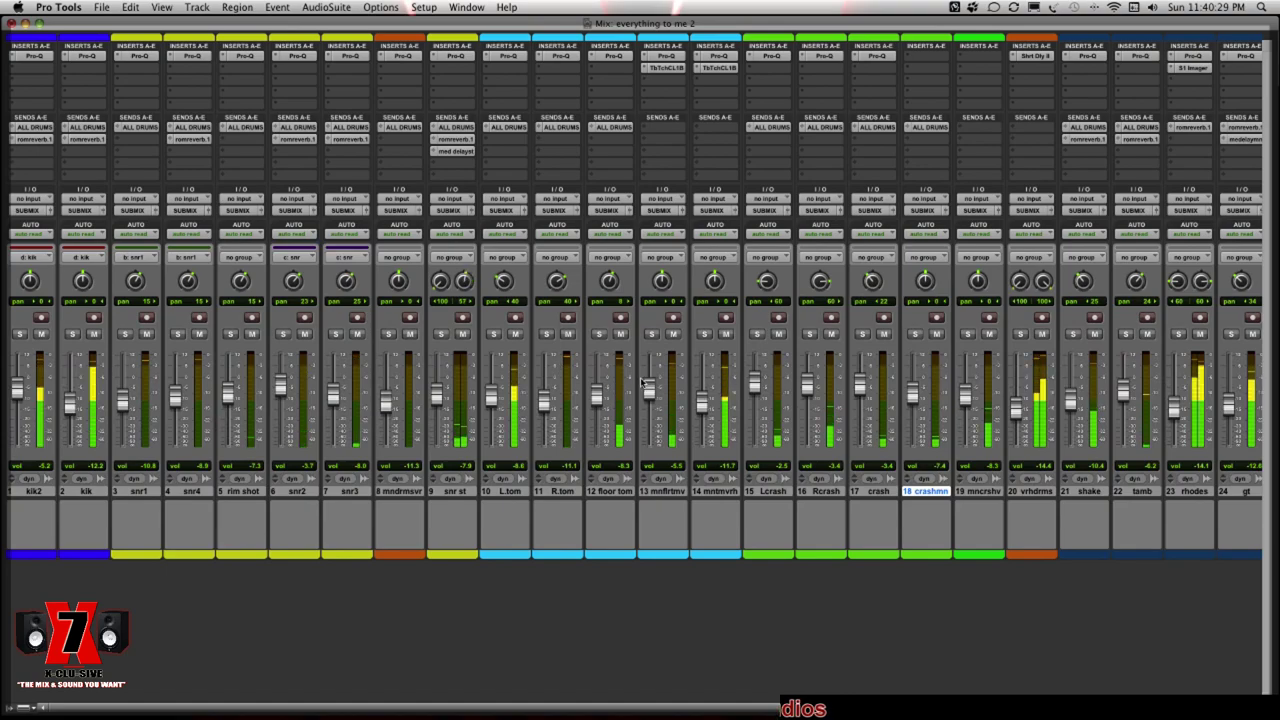
Solo the gt track in the mixer and raise the system volume
scroll(560, 370, "right", 10)
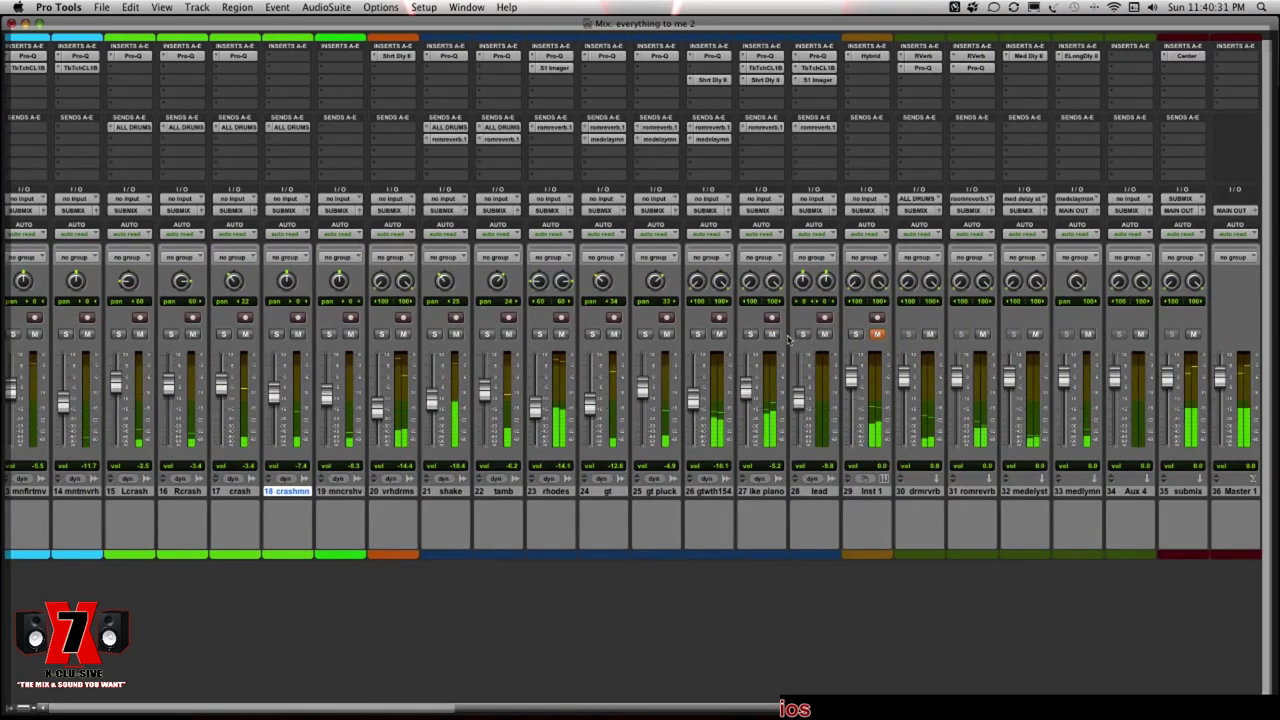
left_click(591, 334)
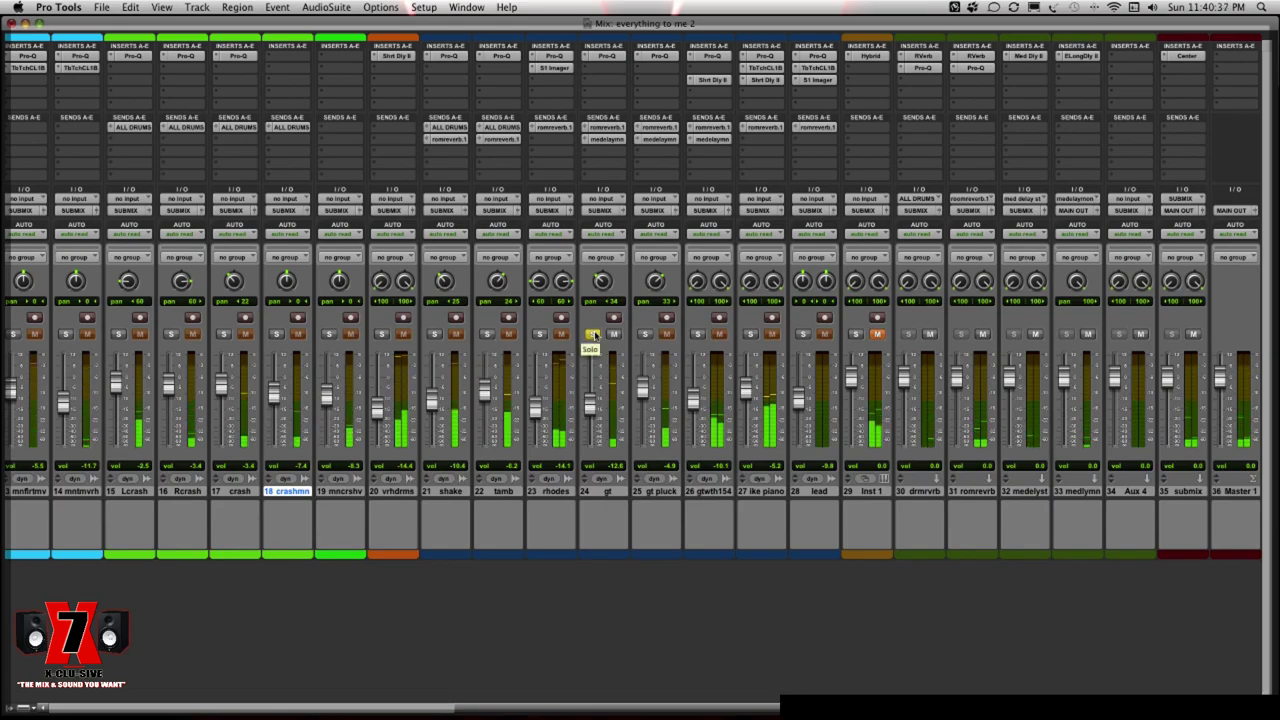
key("XF86AudioRaiseVolume")
key("XF86AudioRaiseVolume")
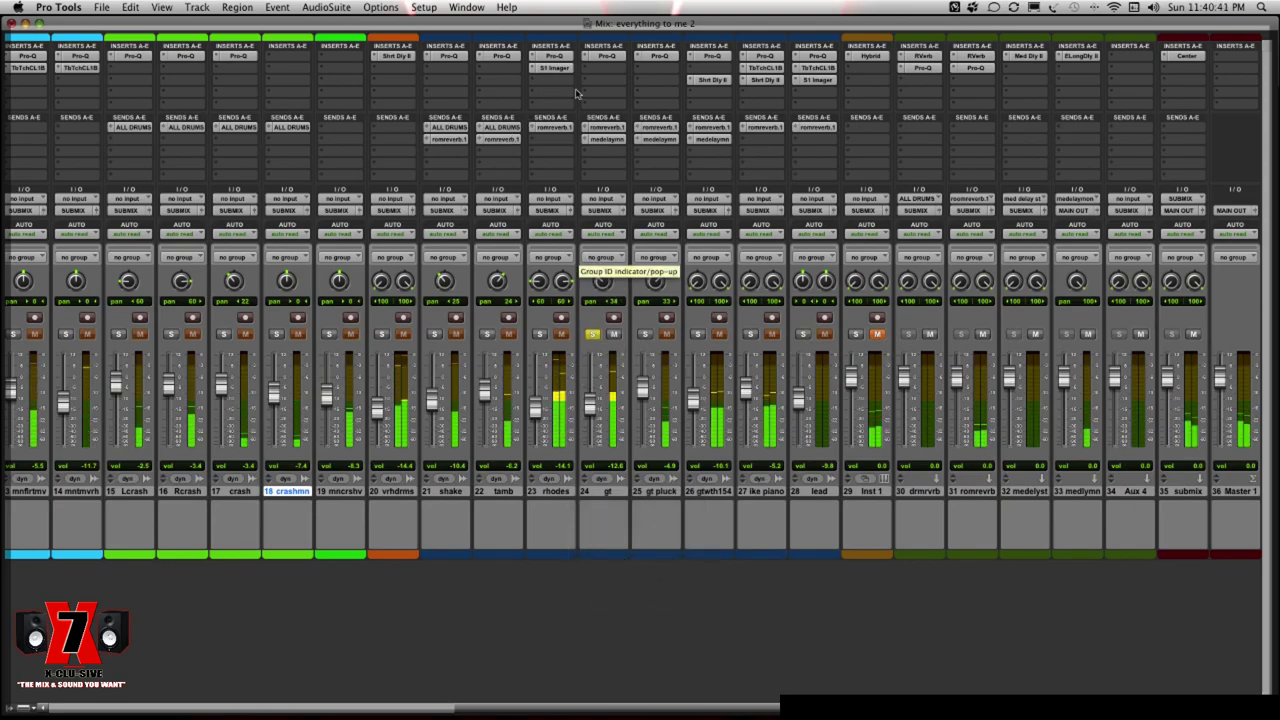
Add a Tube-Tech CL 1B compressor to the second insert slot of the gt track and close its plug-in window
left_click(607, 68)
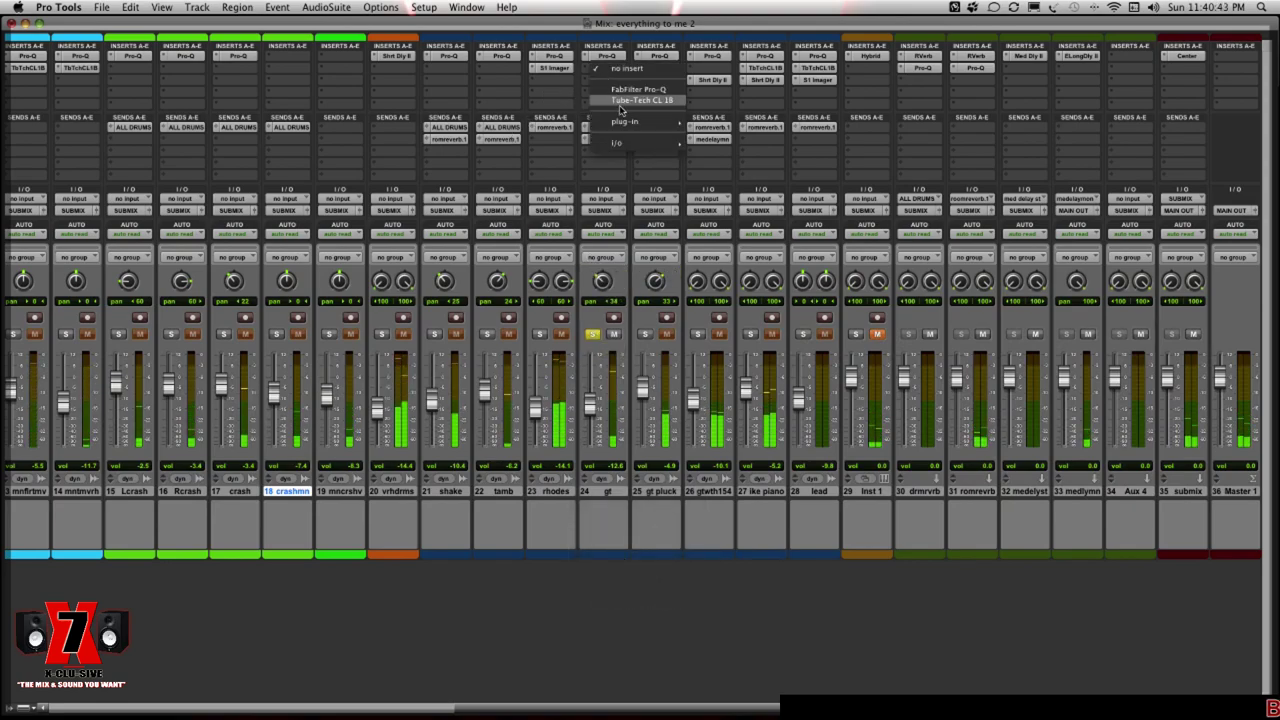
mouse_move(625, 121)
mouse_move(740, 131)
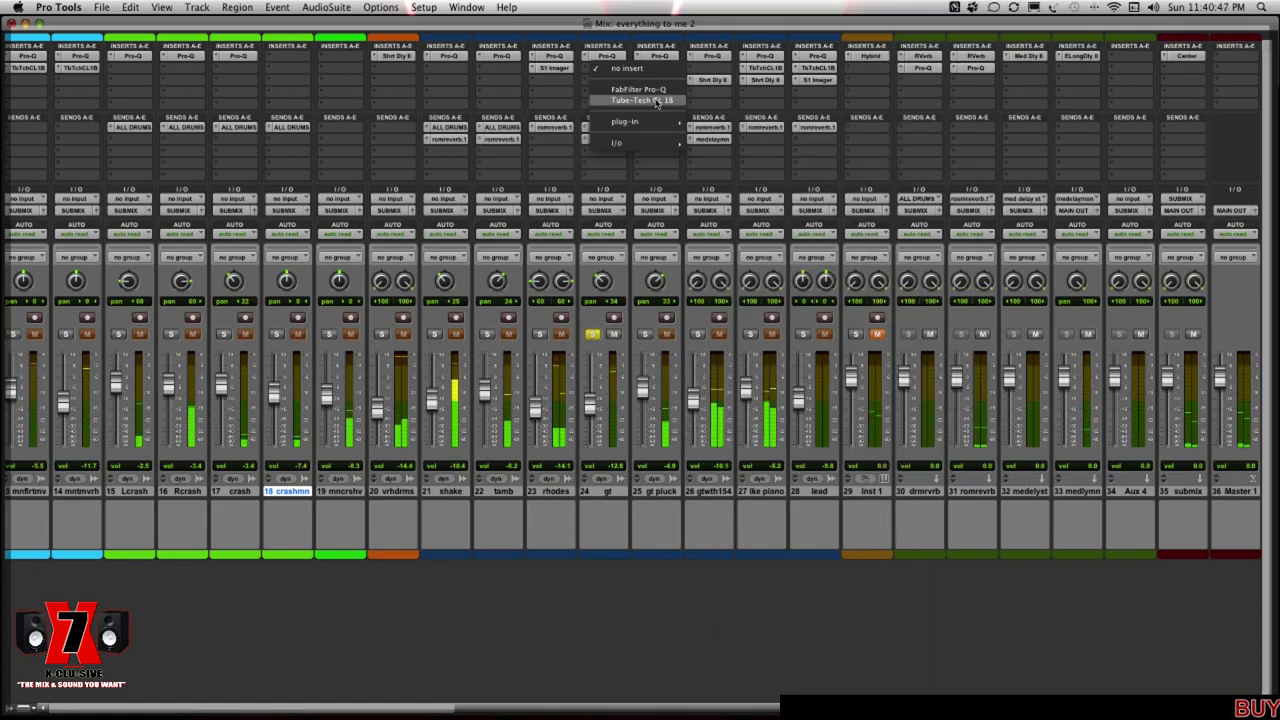
left_click(656, 101)
key("super+equal")
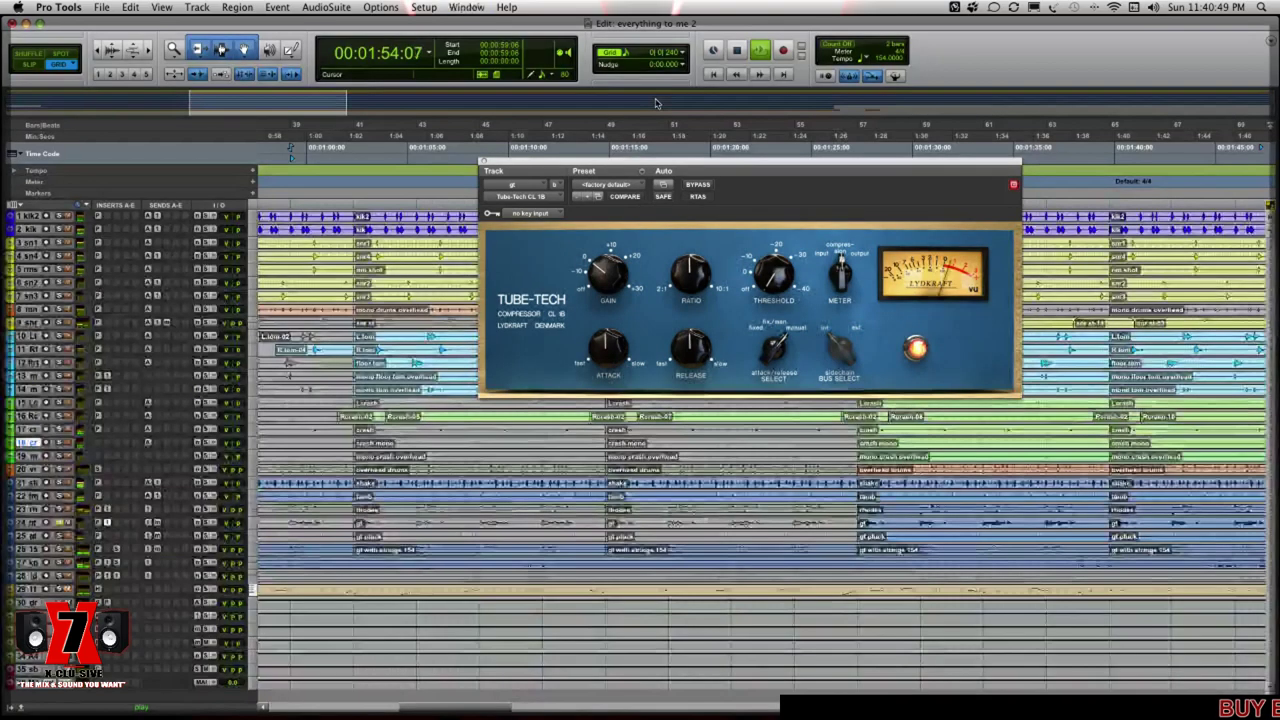
left_click(486, 160)
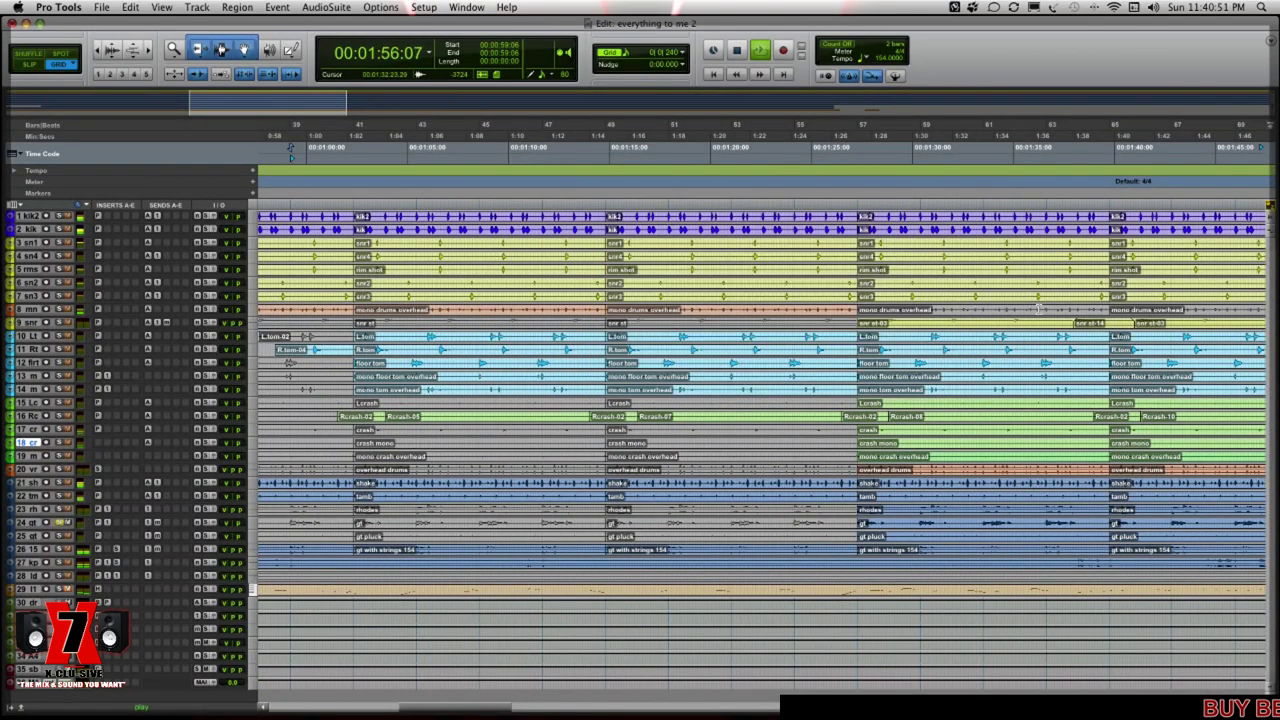
Move playback to the gt track's region starting around 3:56 in the arrangement
key("super+bracketleft")
key("super+bracketleft")
key("super+bracketleft")
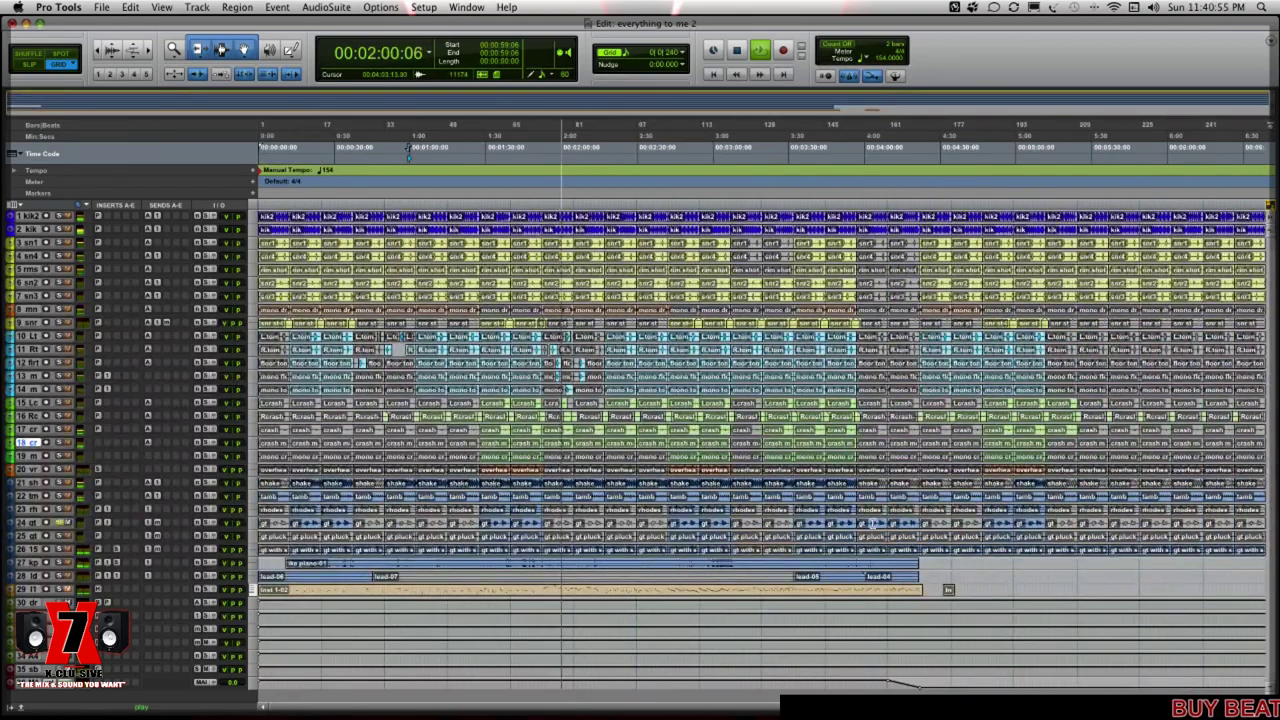
left_click(868, 527)
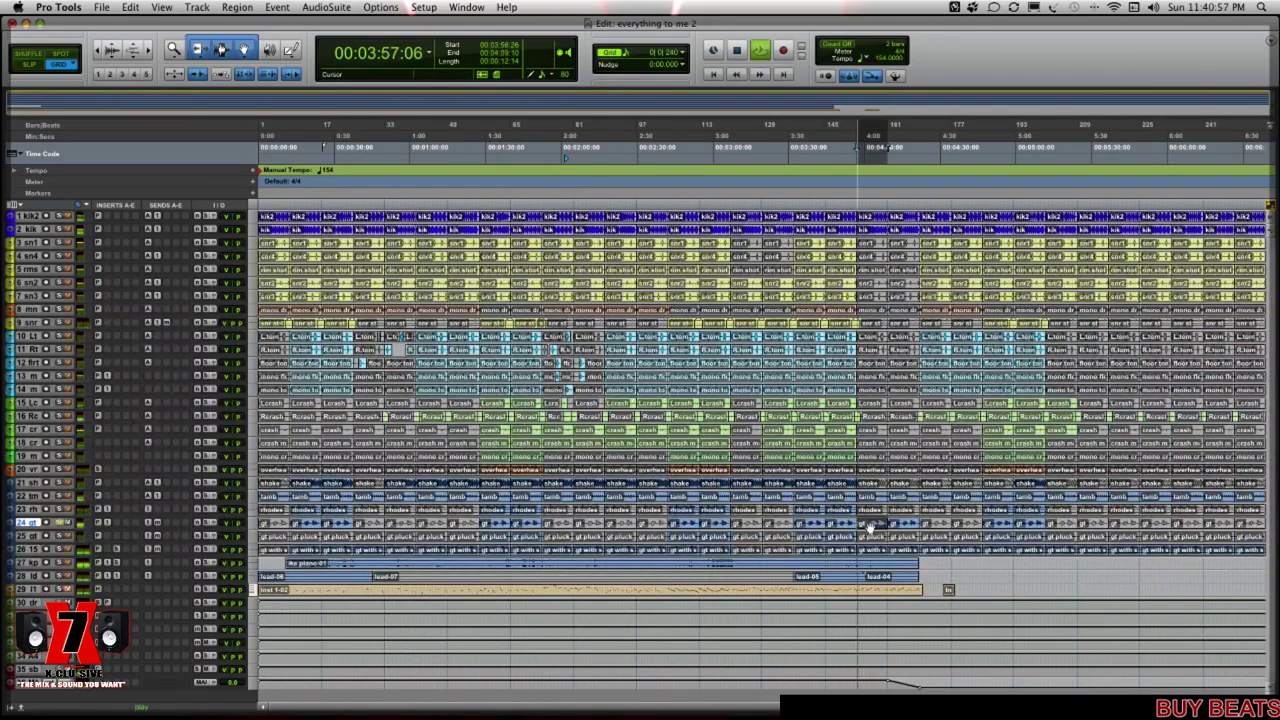
Adjust the threshold of the gt track's Tube-Tech CL 1B compressor in the mixer and unsolo the track
key("super+equal")
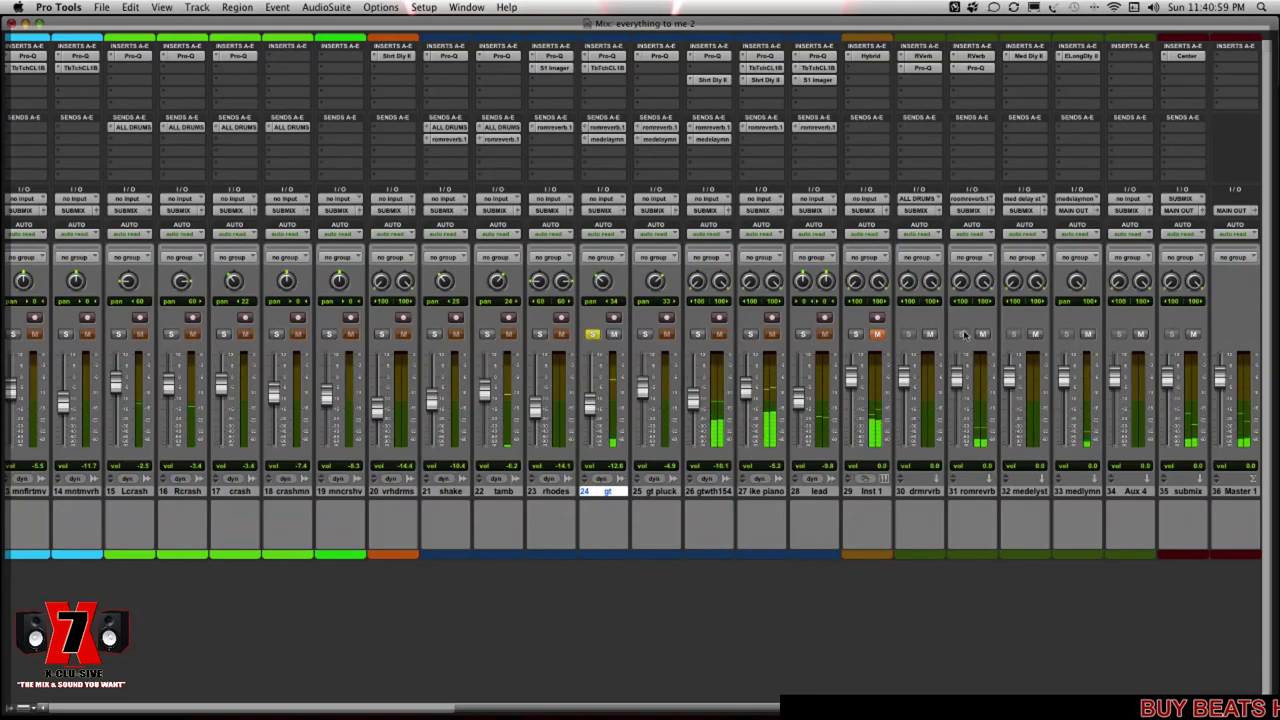
left_click(606, 68)
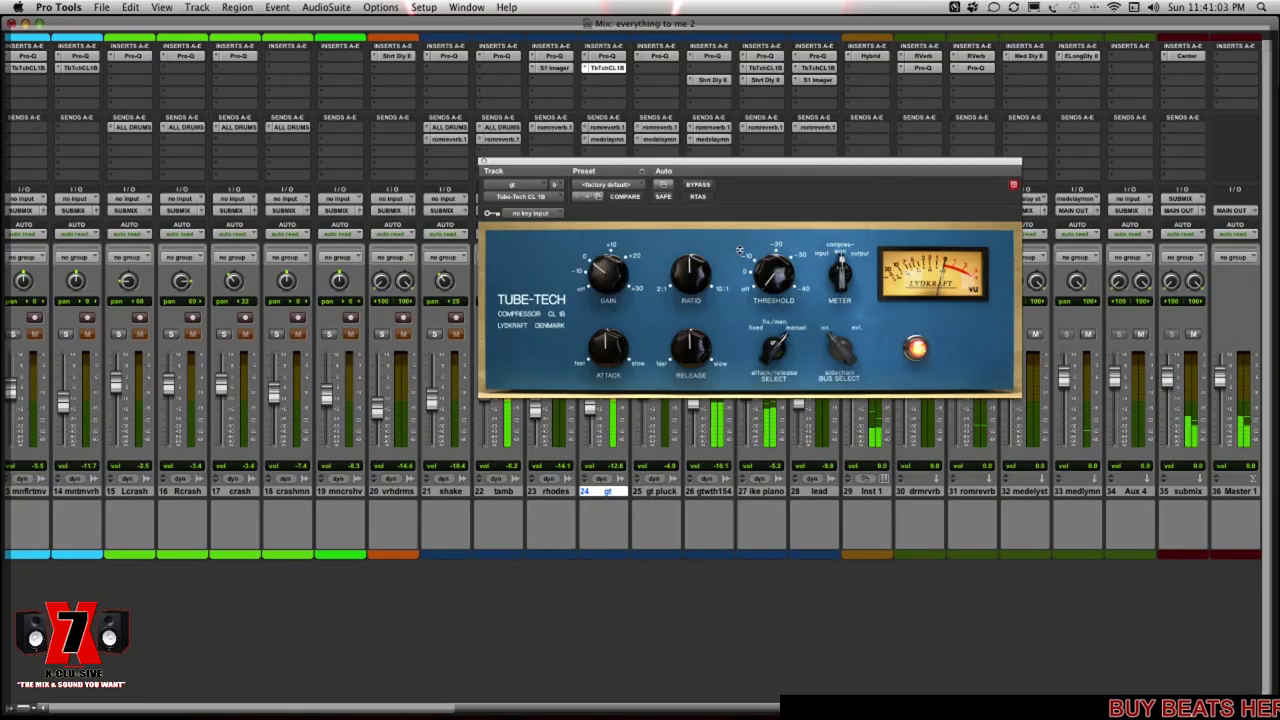
left_click_drag(759, 262, 760, 266)
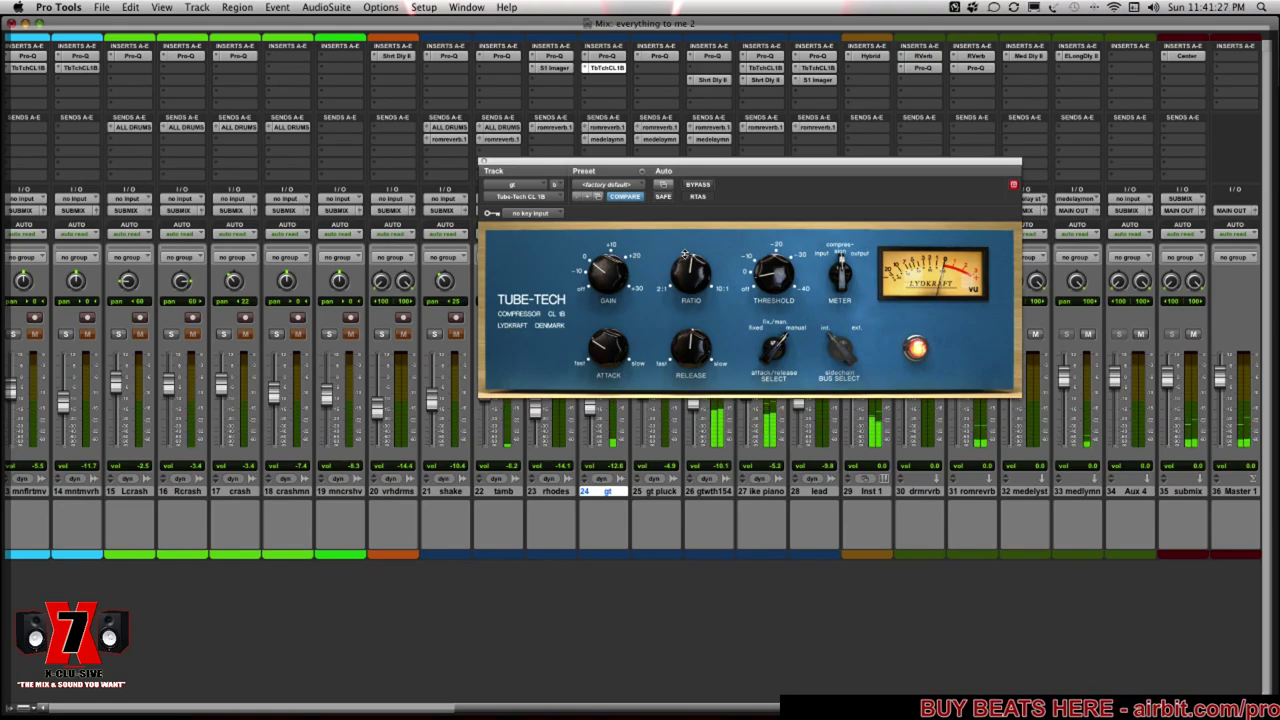
left_click(485, 163)
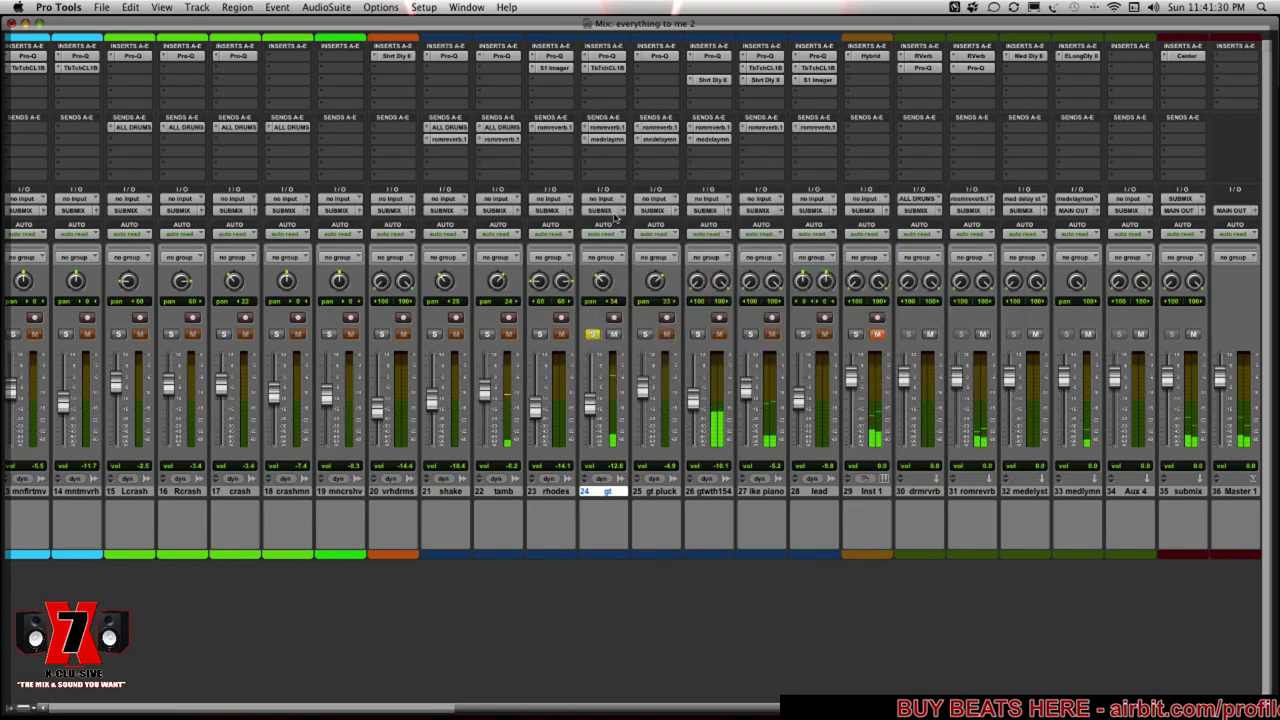
left_click(593, 334)
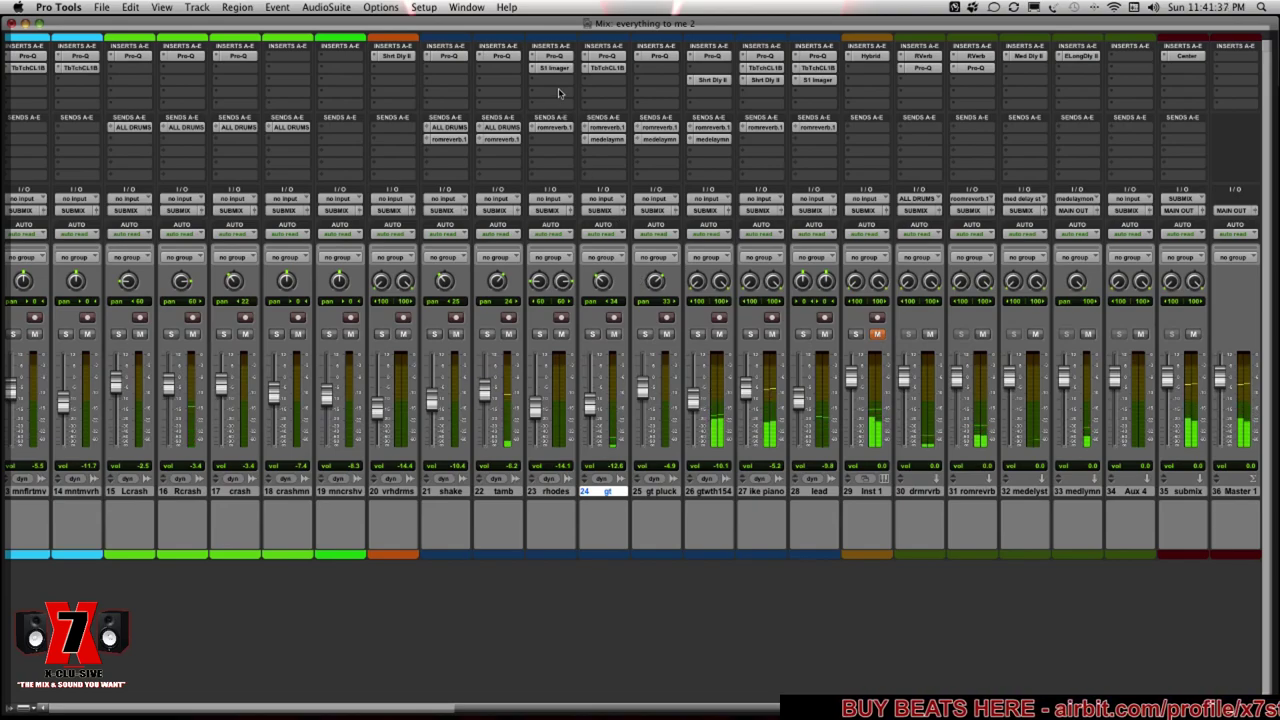
Bypass the gt track's Tube-Tech compressor and raise the track's fader to -12.3 dB
left_click(606, 68)
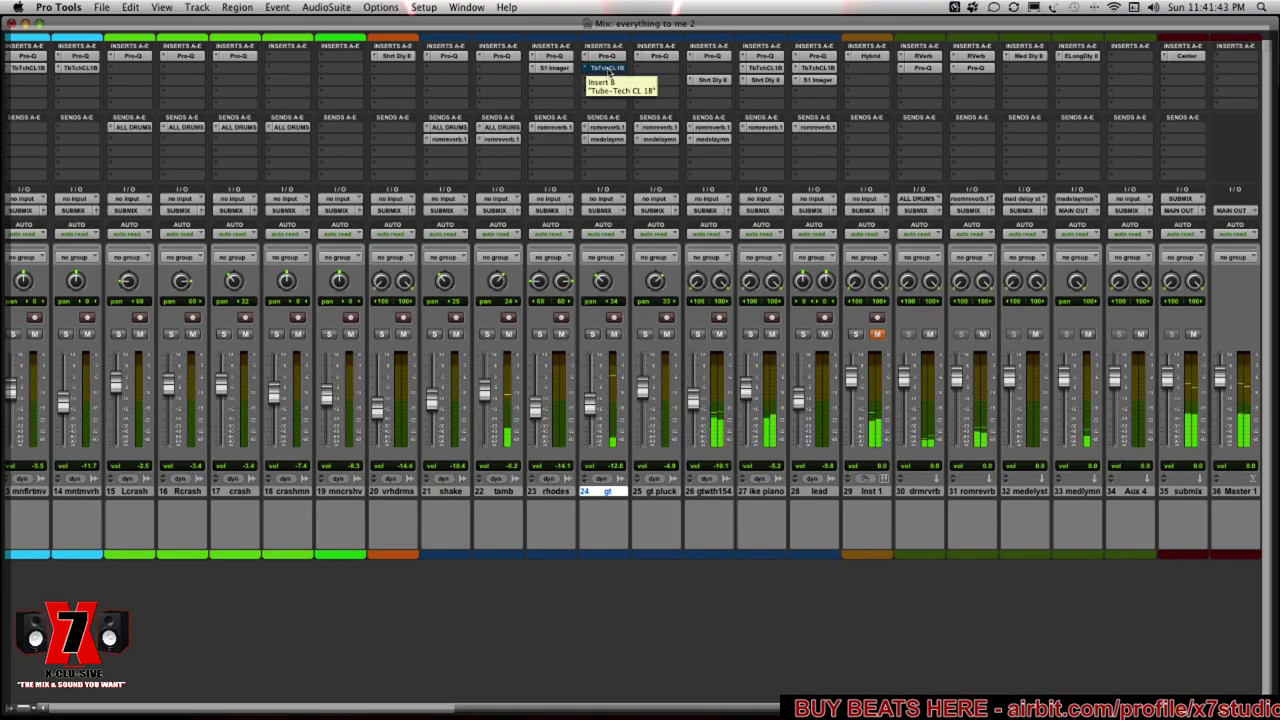
left_click_drag(593, 402, 594, 400)
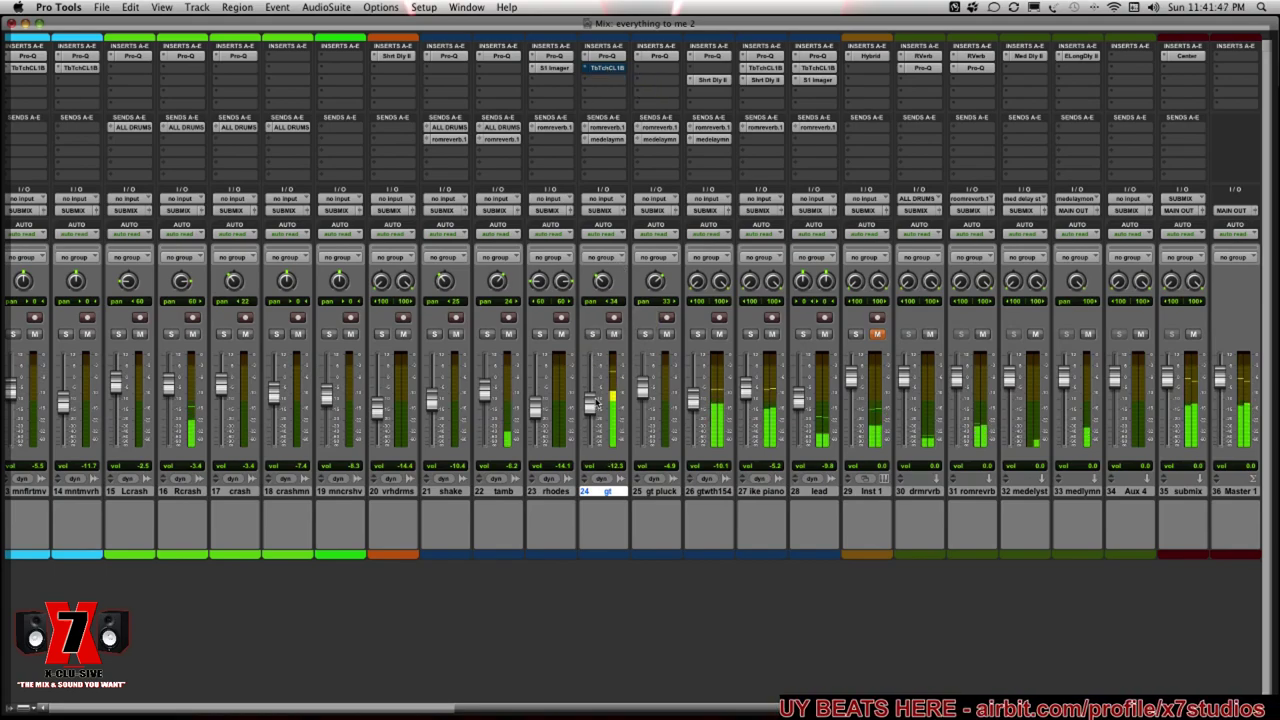
Lower the system volume and bring the gt fader up to -11.3 dB
key("XF86AudioLowerVolume")
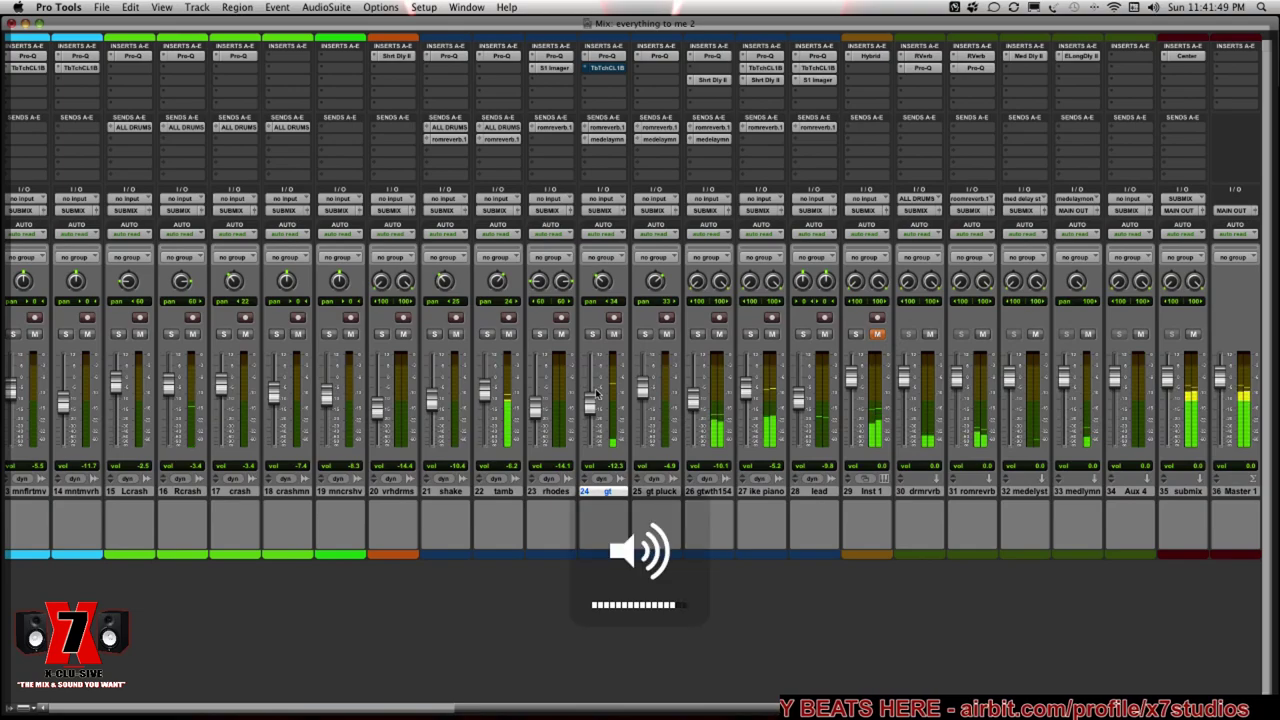
key("XF86AudioLowerVolume")
key("XF86AudioLowerVolume")
key("XF86AudioLowerVolume")
key("XF86AudioLowerVolume")
key("XF86AudioLowerVolume")
key("XF86AudioLowerVolume")
key("XF86AudioLowerVolume")
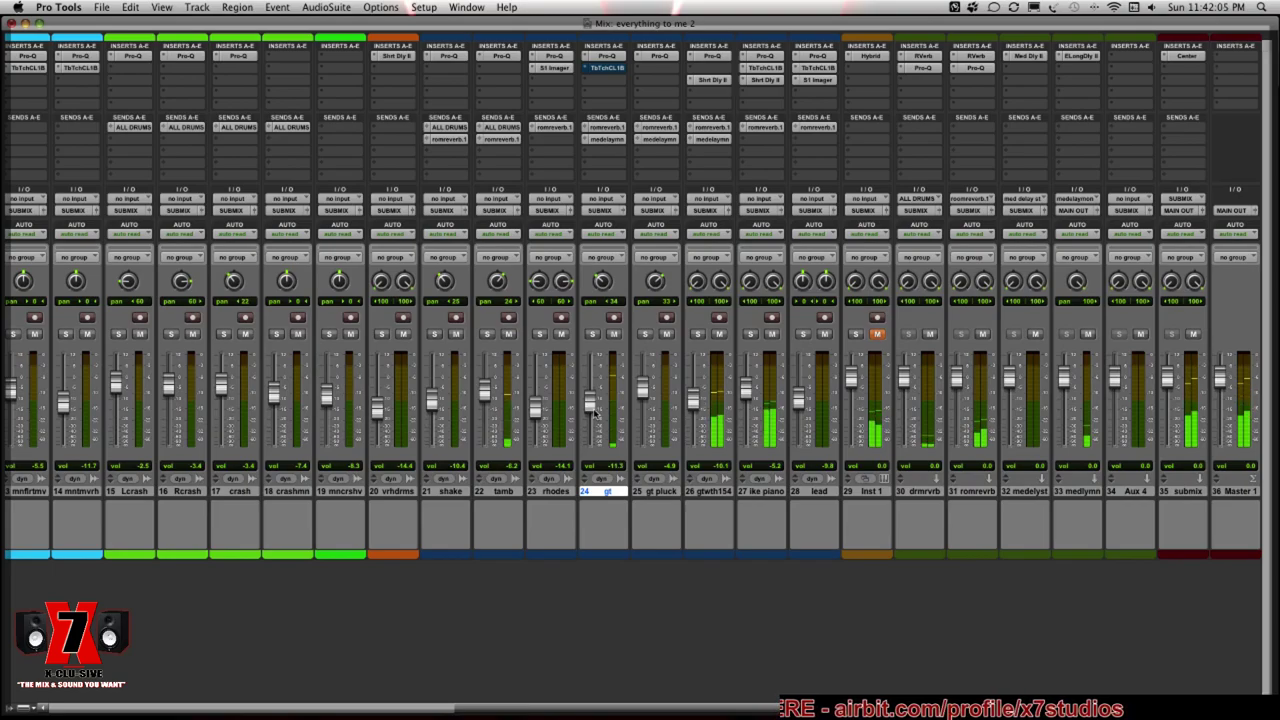
Move playback to the shake region starting around 1:27 and go back to the mixer
key("super+equal")
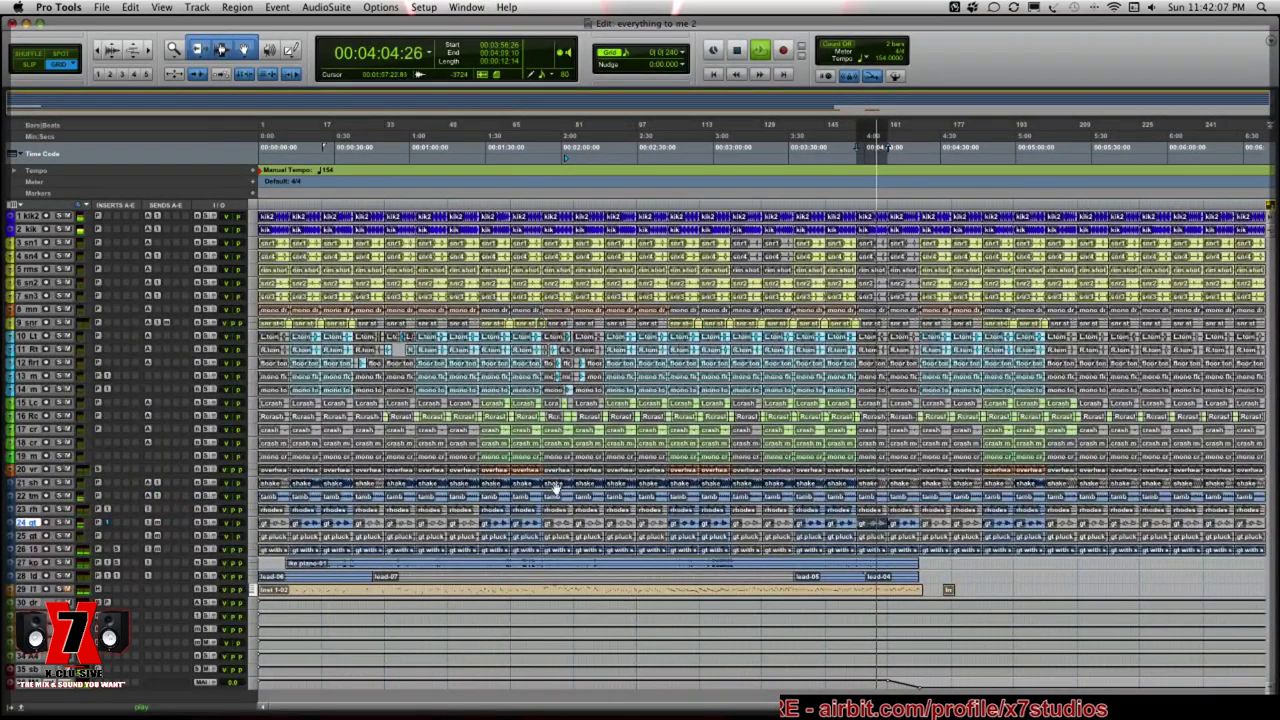
left_click(493, 489)
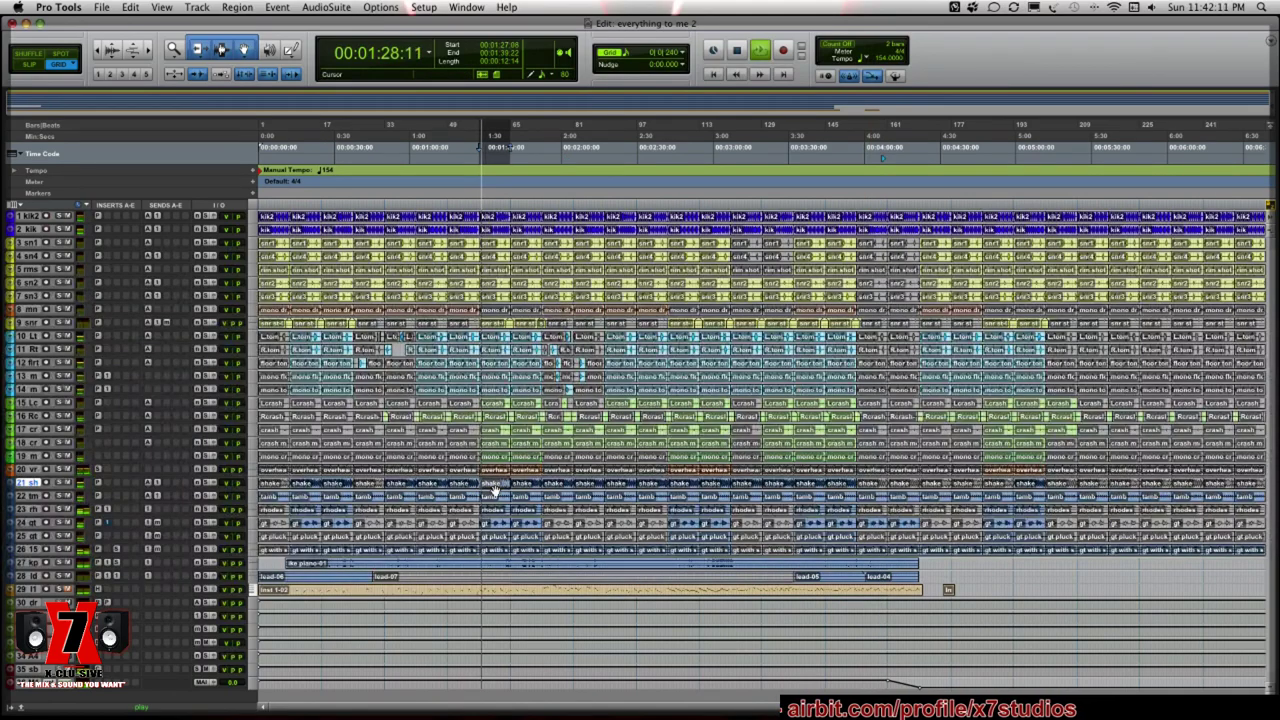
key("super+equal")
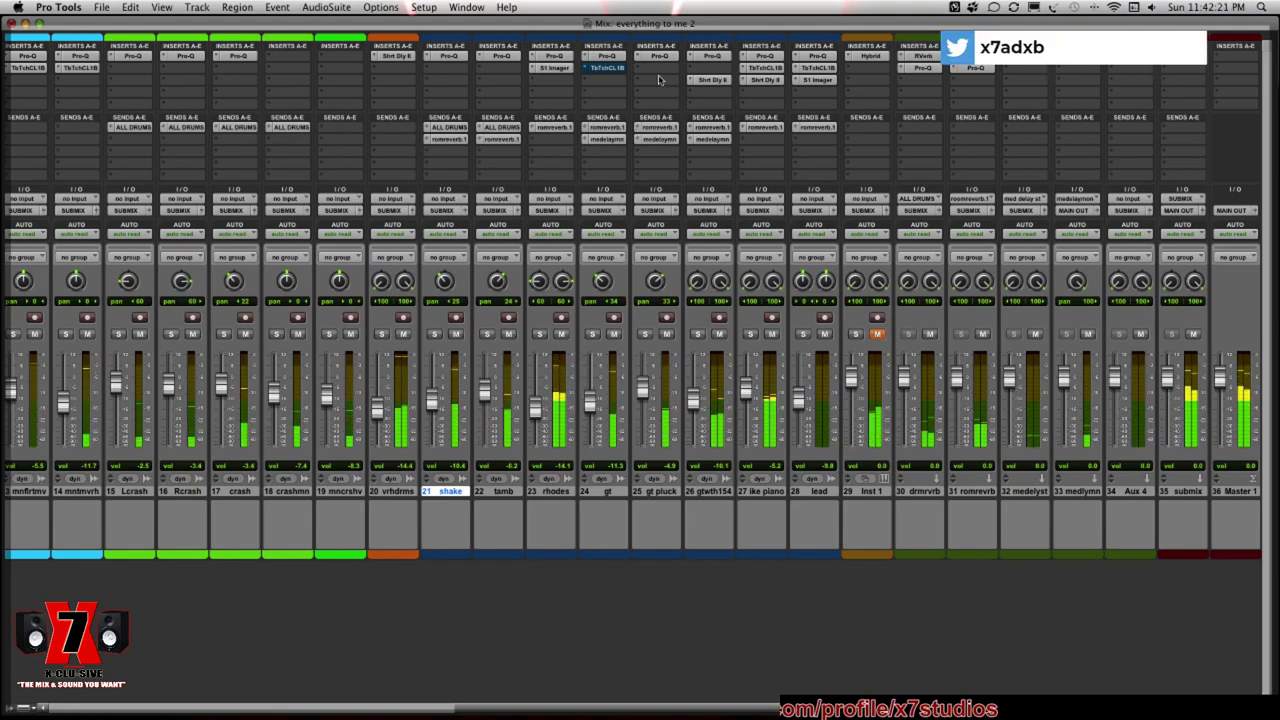
Toggle the bypass of the gt track's Tube-Tech compressor to compare the sound, leaving the compressor active
left_click(605, 68, "ctrl+super")
left_click(611, 70, "ctrl+super")
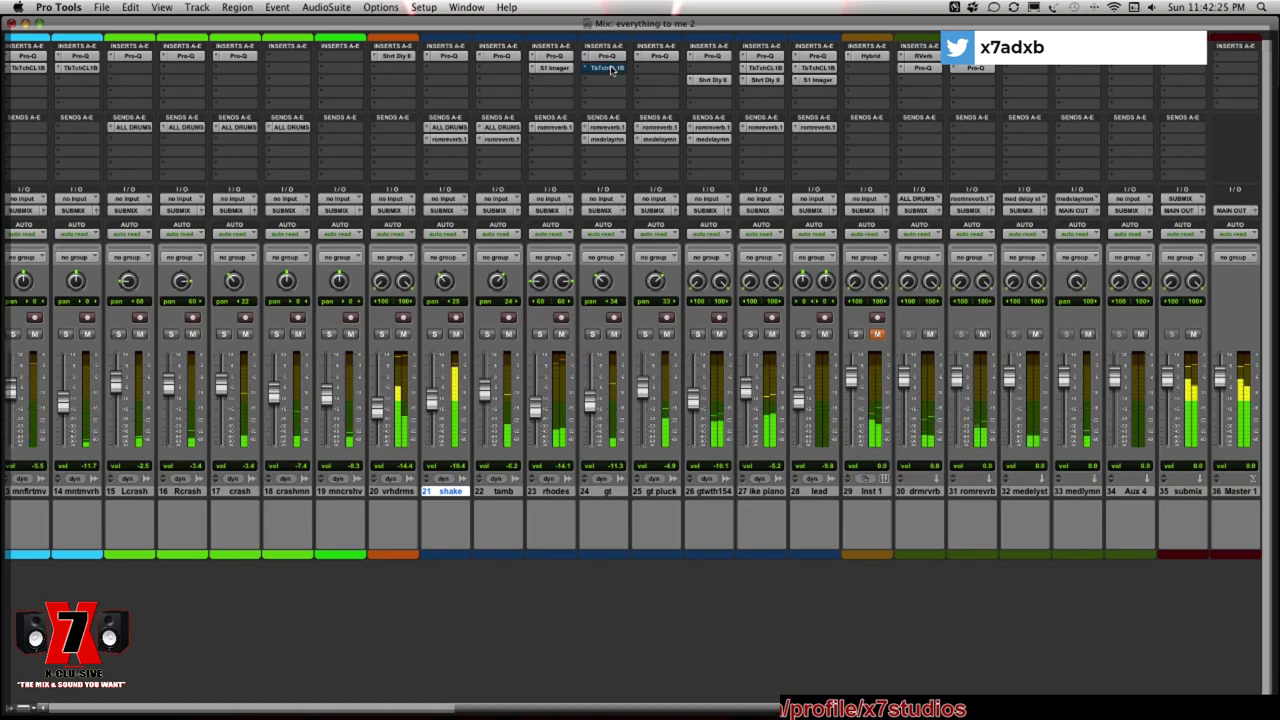
left_click(611, 70, "ctrl+super")
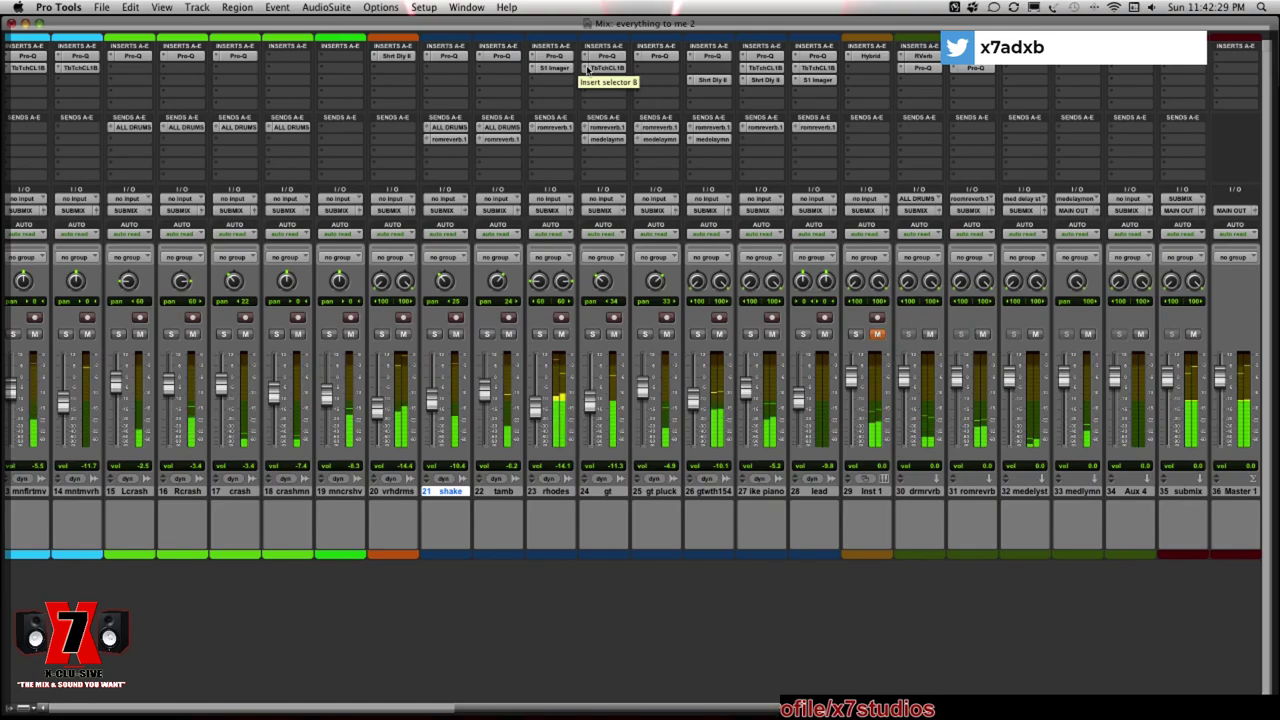
Open the Tube-Tech CL 1B on the gt track to check its settings, and close its window
left_click(587, 68)
mouse_move(610, 68)
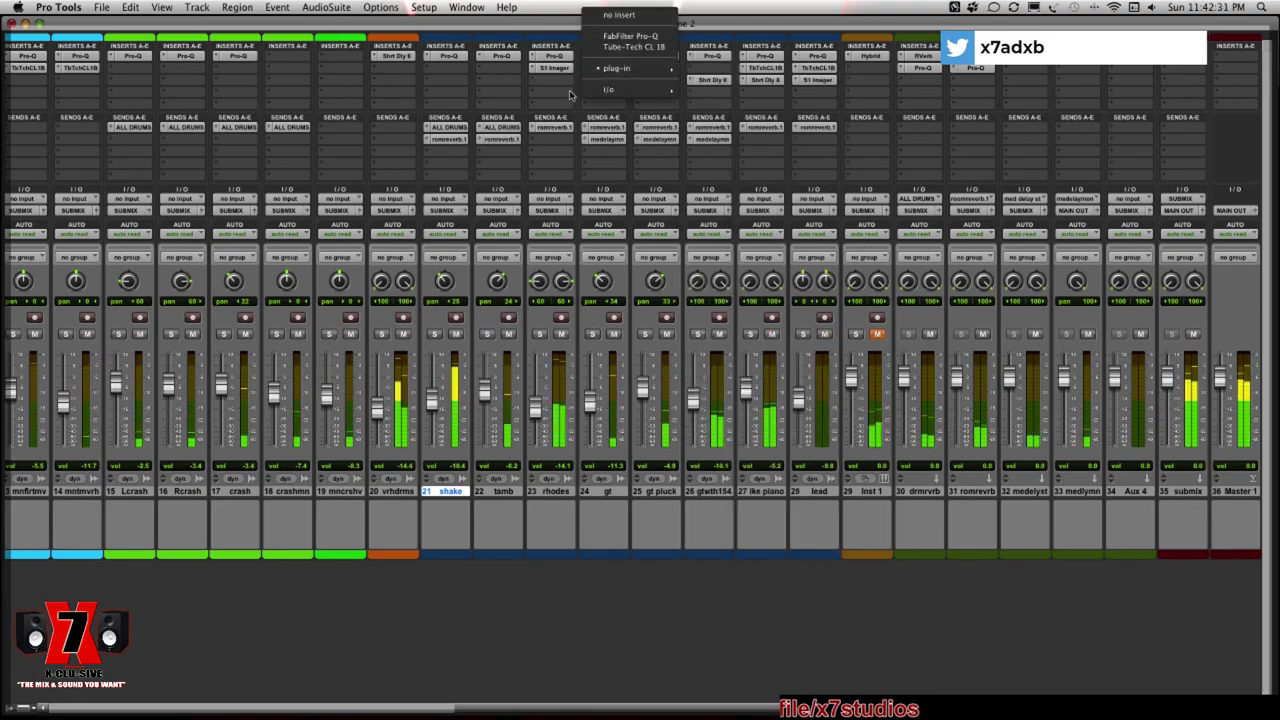
left_click(632, 46)
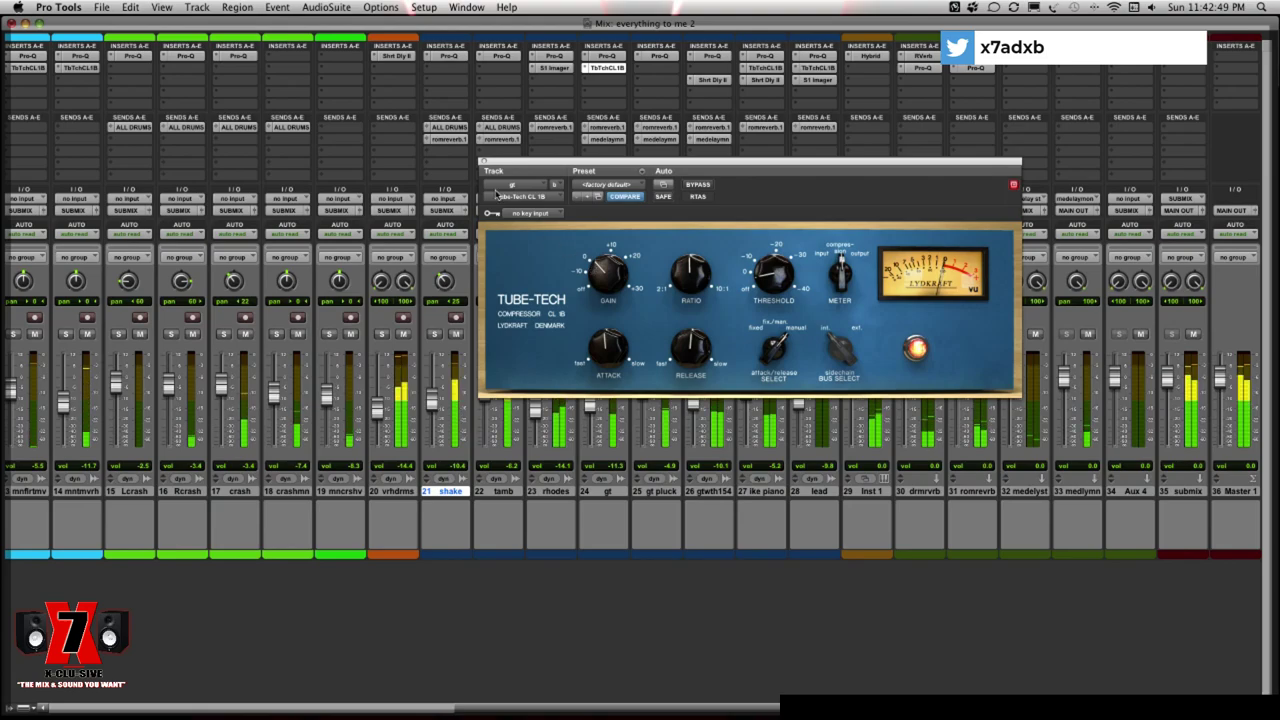
left_click(486, 163)
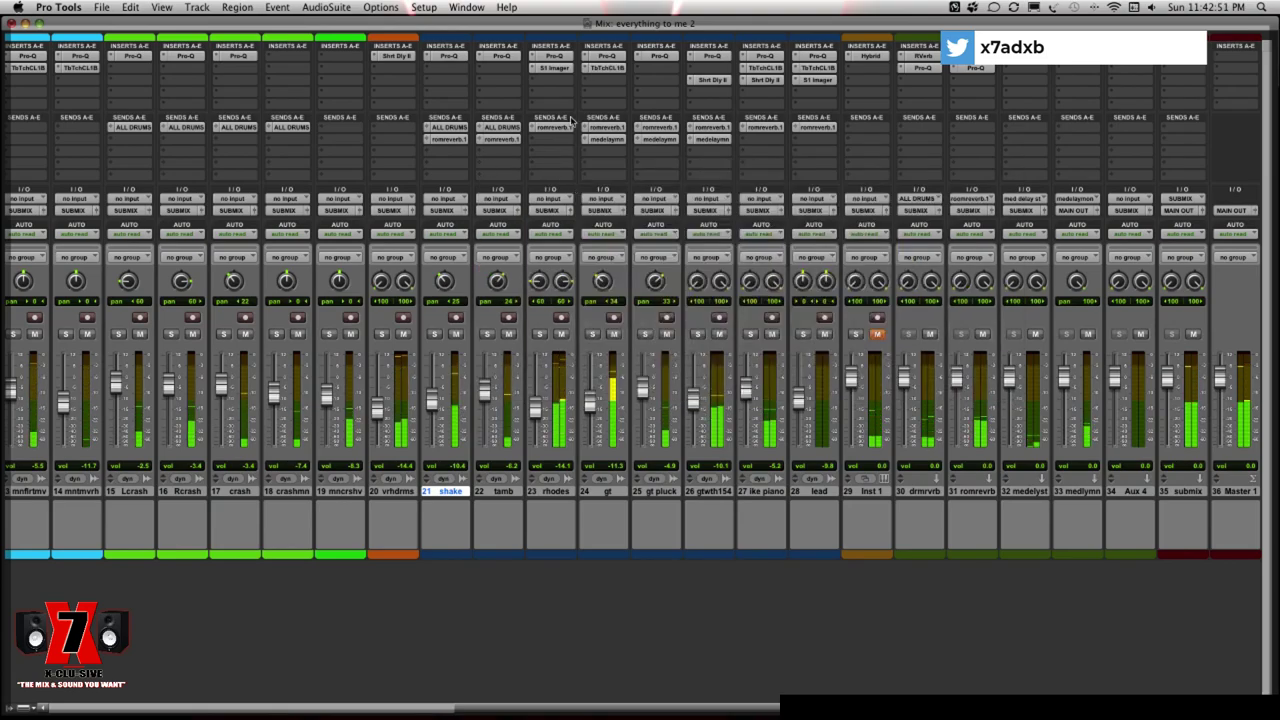
Compare the gt track with its compressor bypassed and active from the open plug-in, and close the plug-in window
left_click(603, 68)
left_click(603, 68, "super")
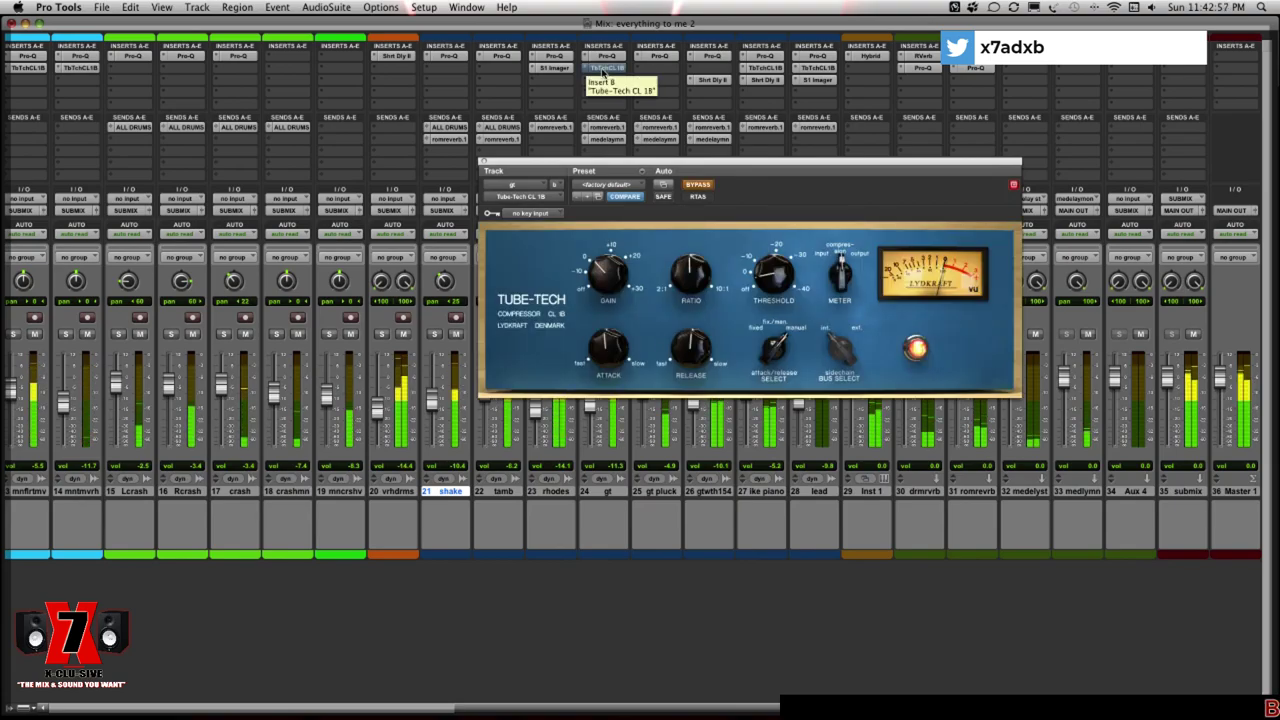
left_click(603, 69, "super")
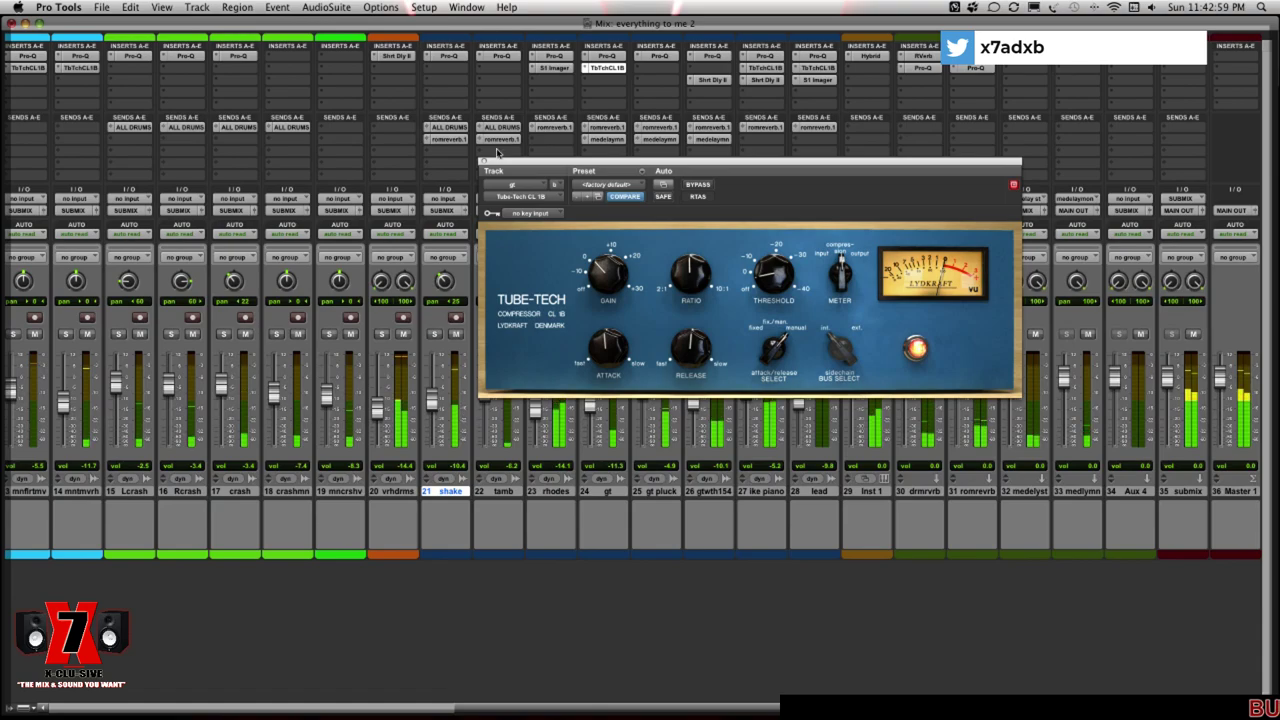
left_click(603, 68)
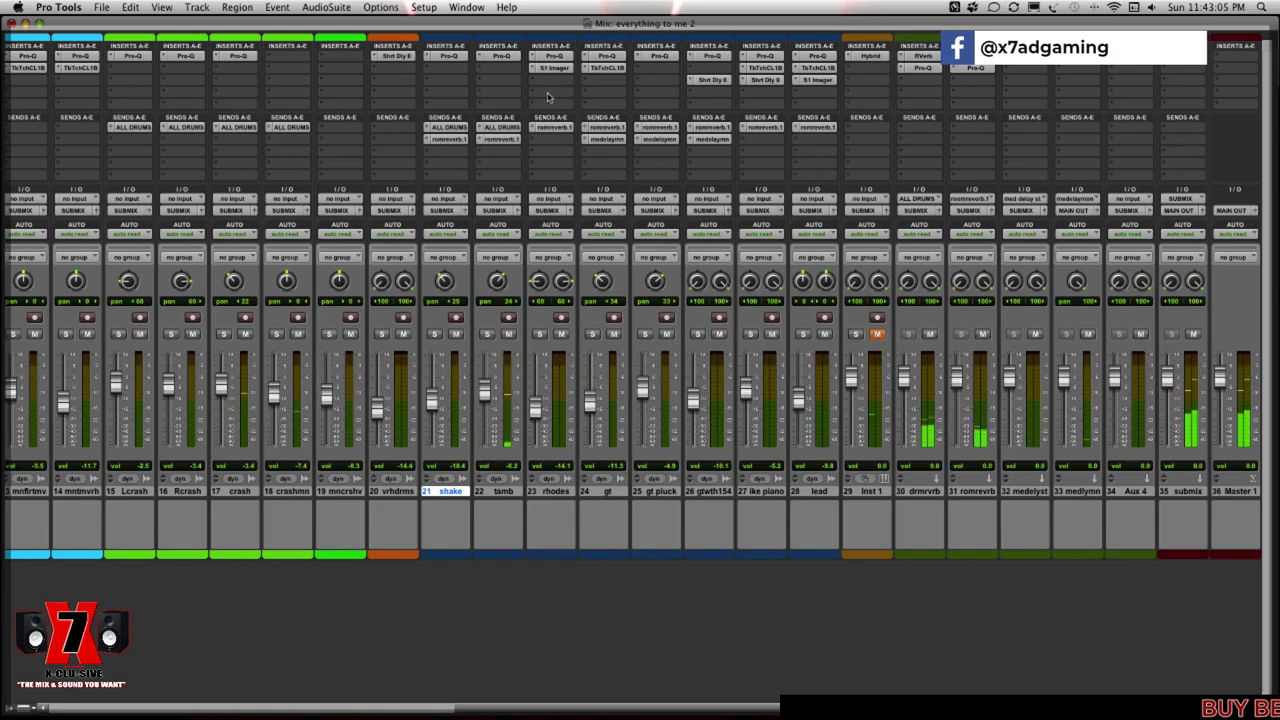
Raise the system volume for listening to the full mix
key("XF86AudioLowerVolume")
key("XF86AudioRaiseVolume")
key("XF86AudioRaiseVolume")
key("XF86AudioRaiseVolume")
key("XF86AudioRaiseVolume")
key("XF86AudioRaiseVolume")
key("XF86AudioRaiseVolume")
key("XF86AudioRaiseVolume")
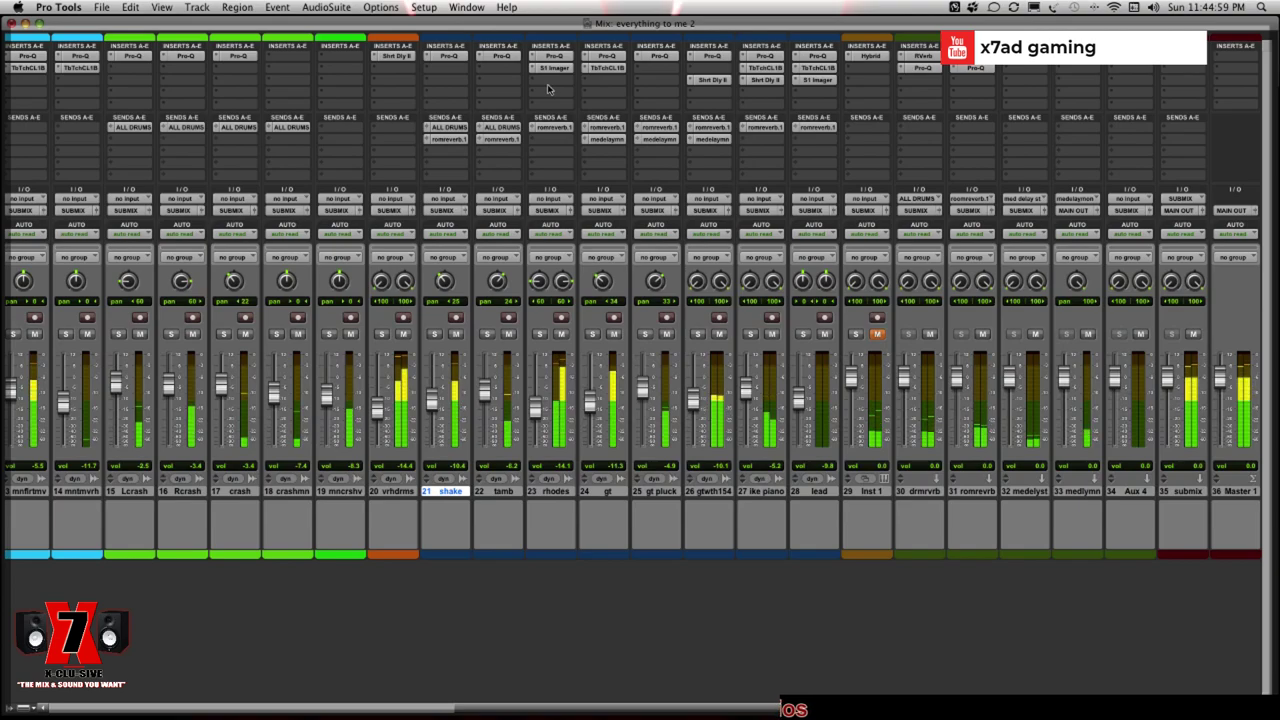
Stop playback in the Edit window and play the whole mix from the start of the session
key("super+equal")
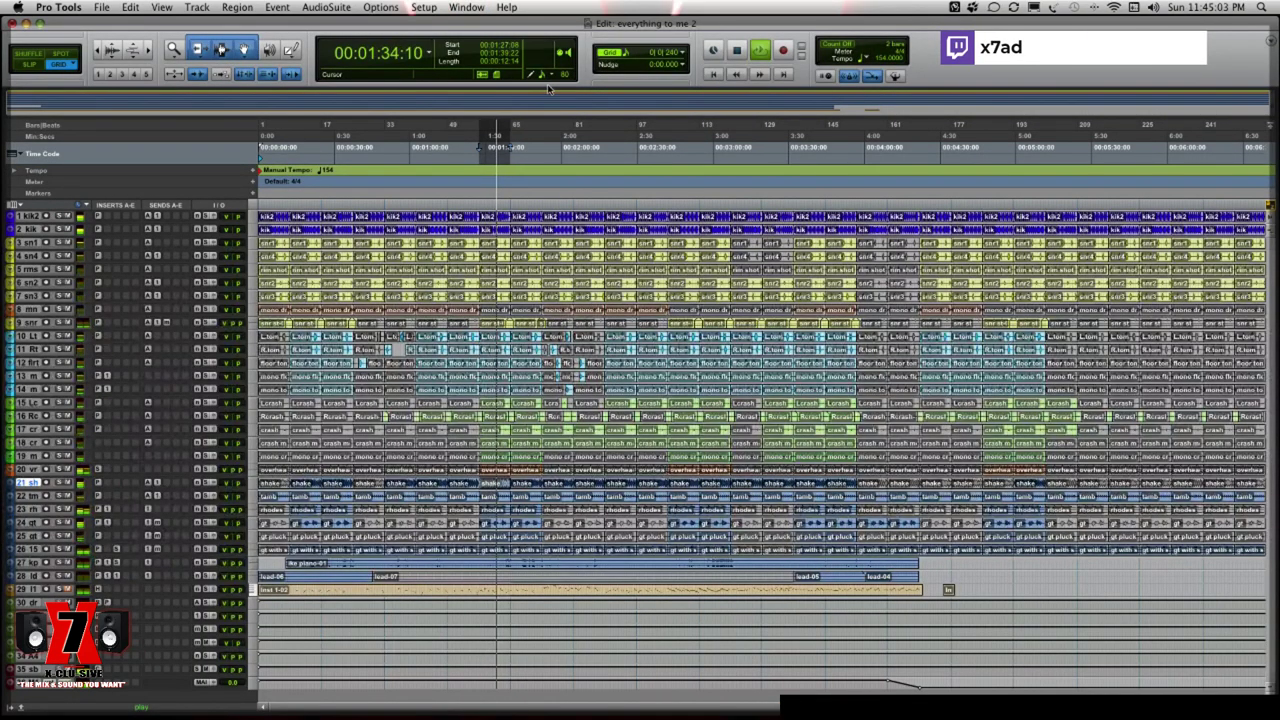
key("space")
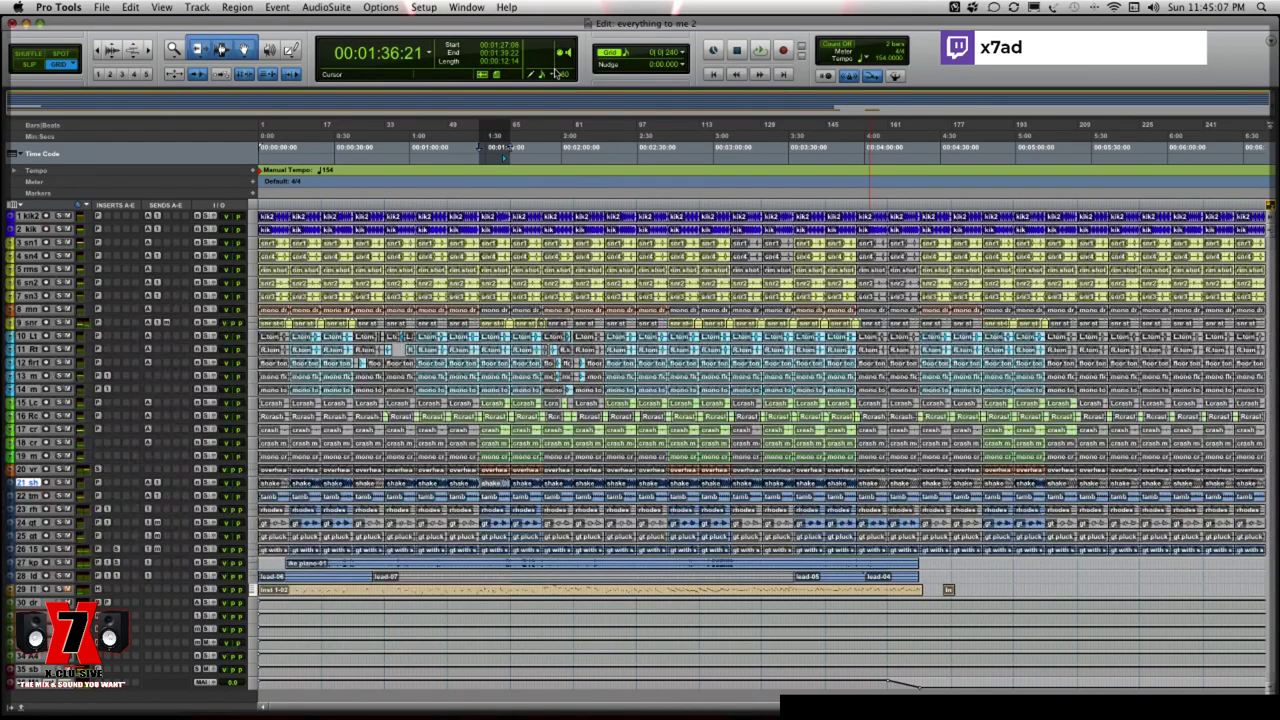
left_click(470, 150)
key("Return")
key("space")
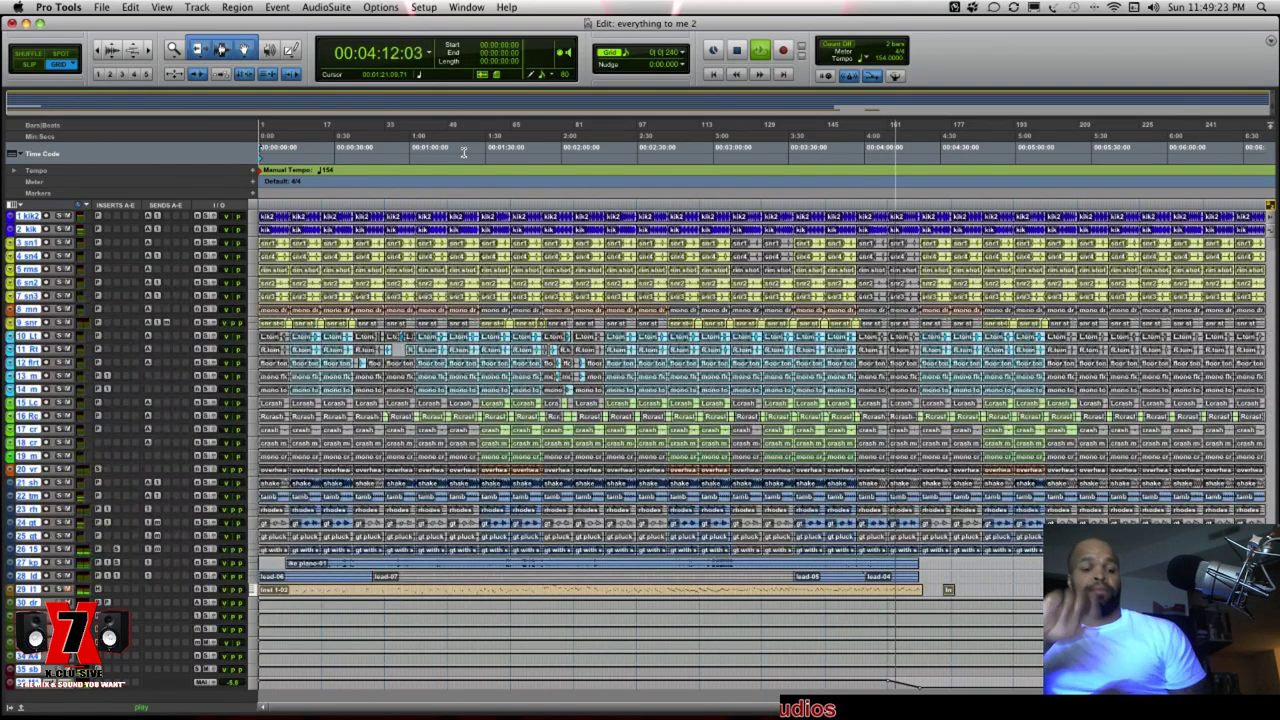
Stop playback around 4:12, return to the session start and play the mix again
key("space")
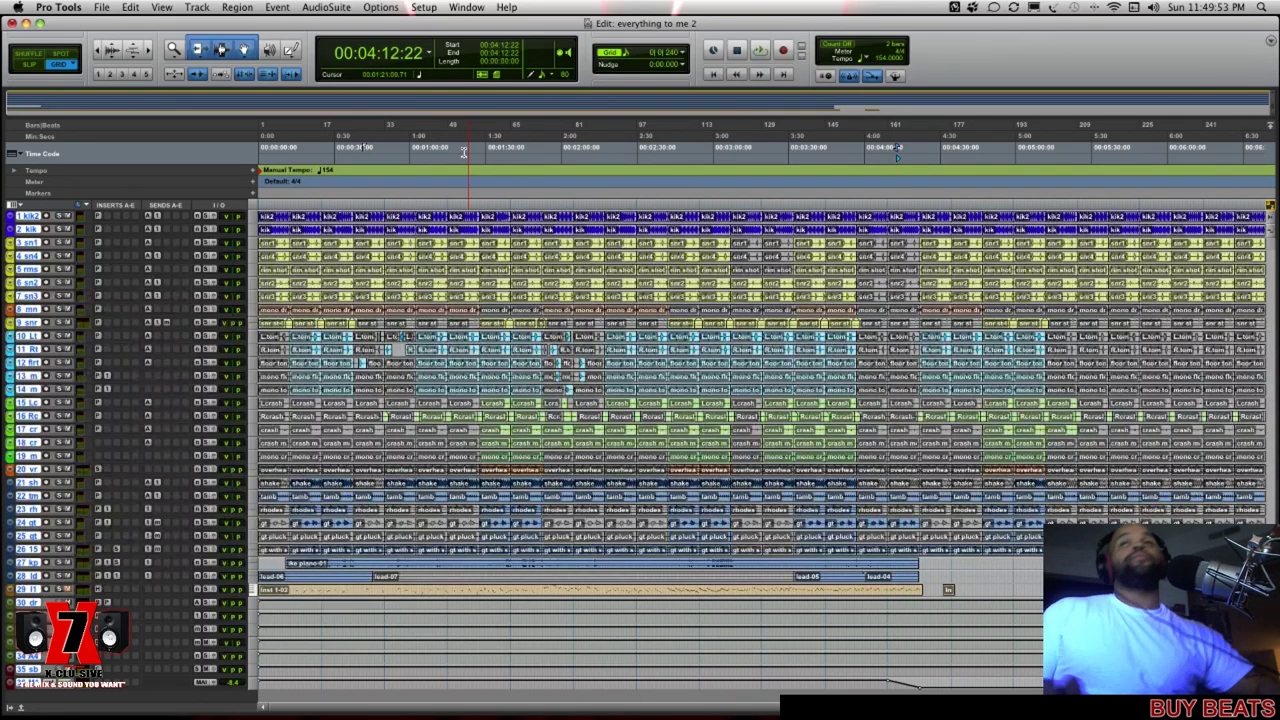
left_click(712, 75)
key("space")
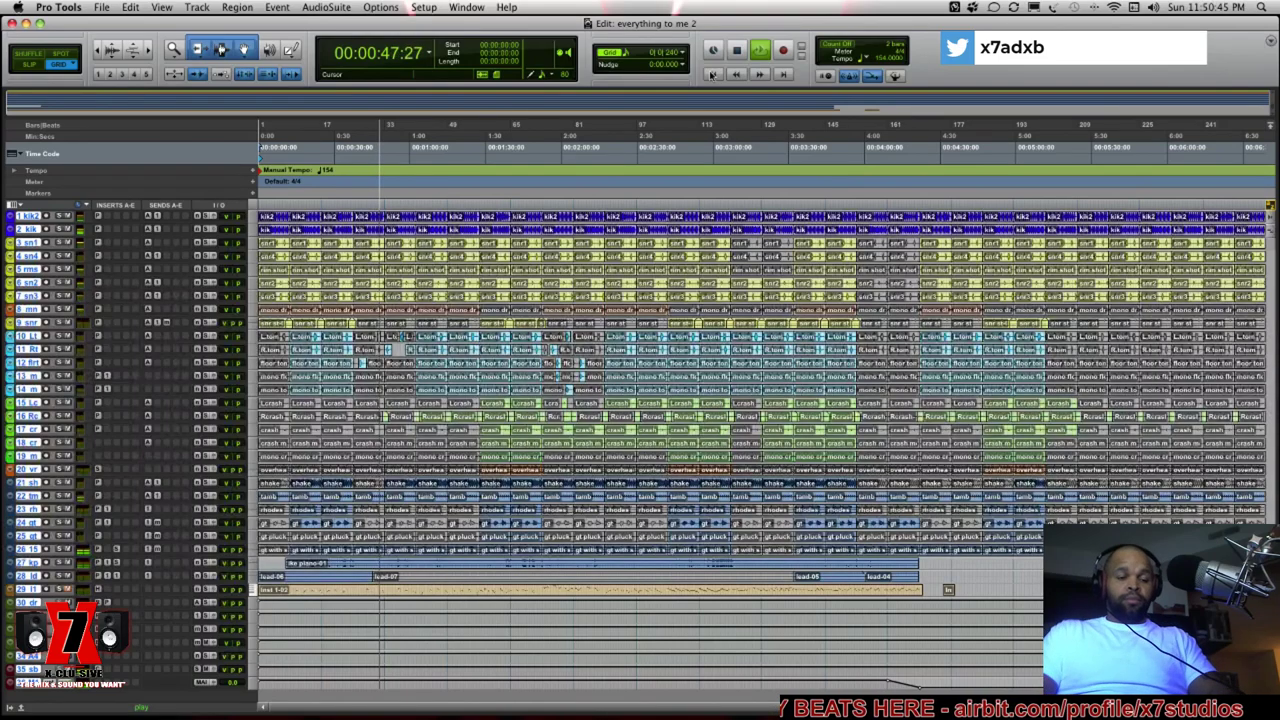
Set the nudge value to 10 msec and nudge the L.tom clip at about 0:47:21 slightly earlier
key("super+bracketright")
key("super+bracketright")
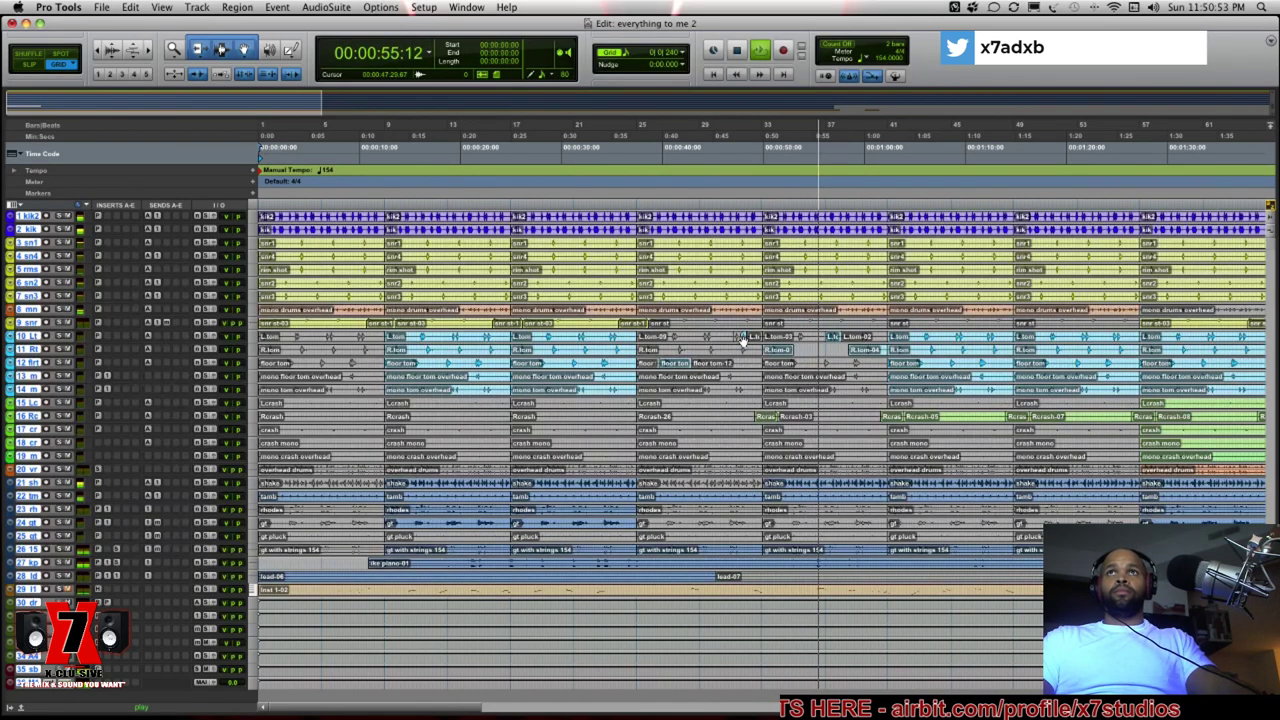
left_click(742, 340)
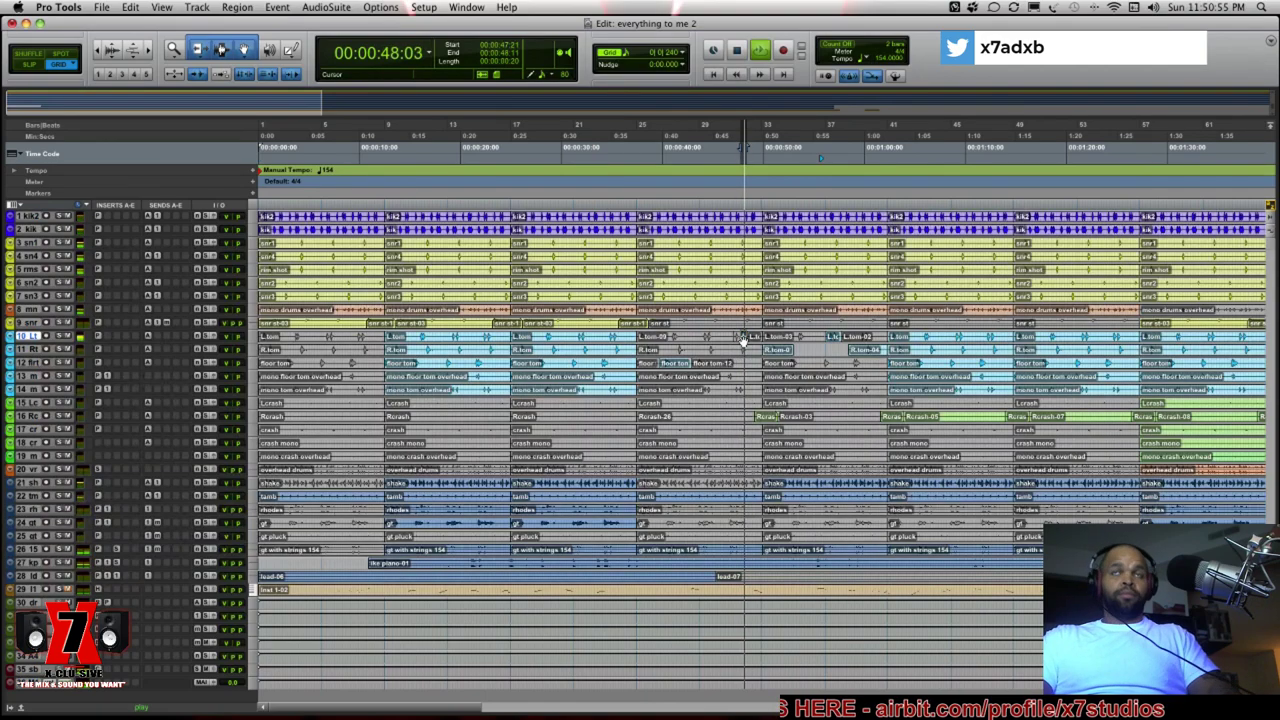
key("super+bracketright")
key("super+bracketright")
key("super+bracketright")
key("super+bracketright")
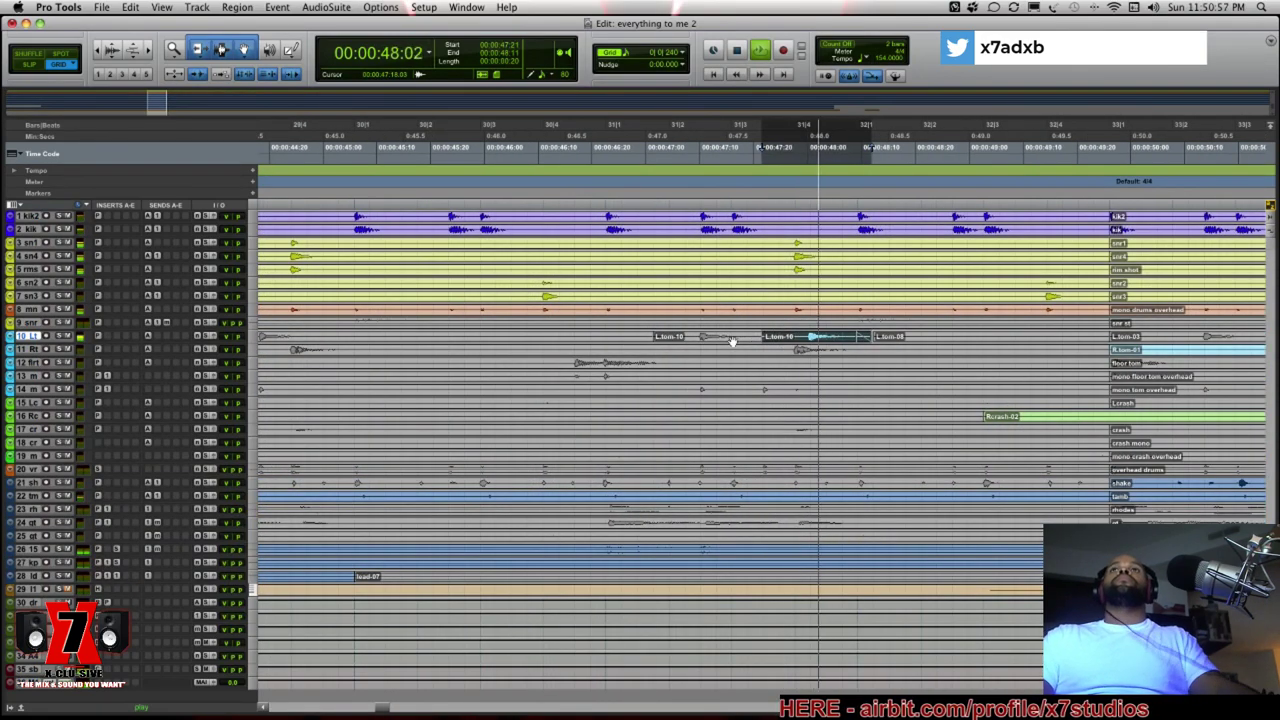
left_click(681, 64)
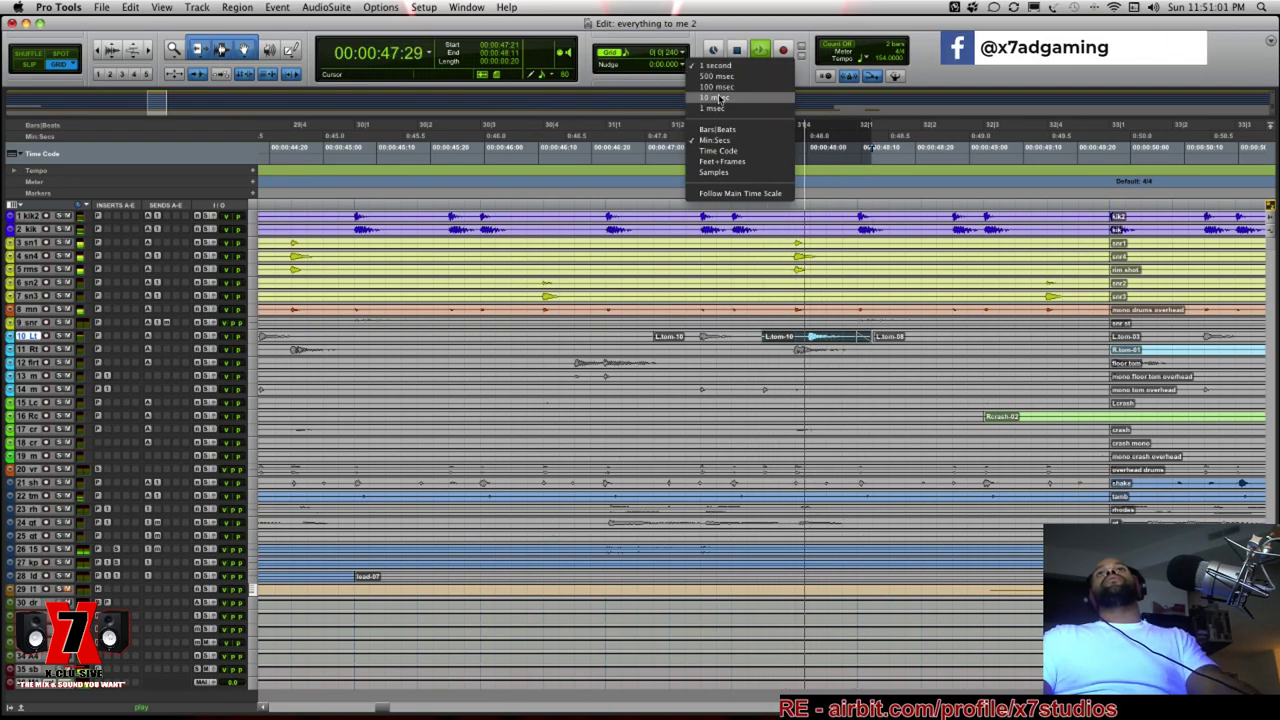
left_click(720, 101)
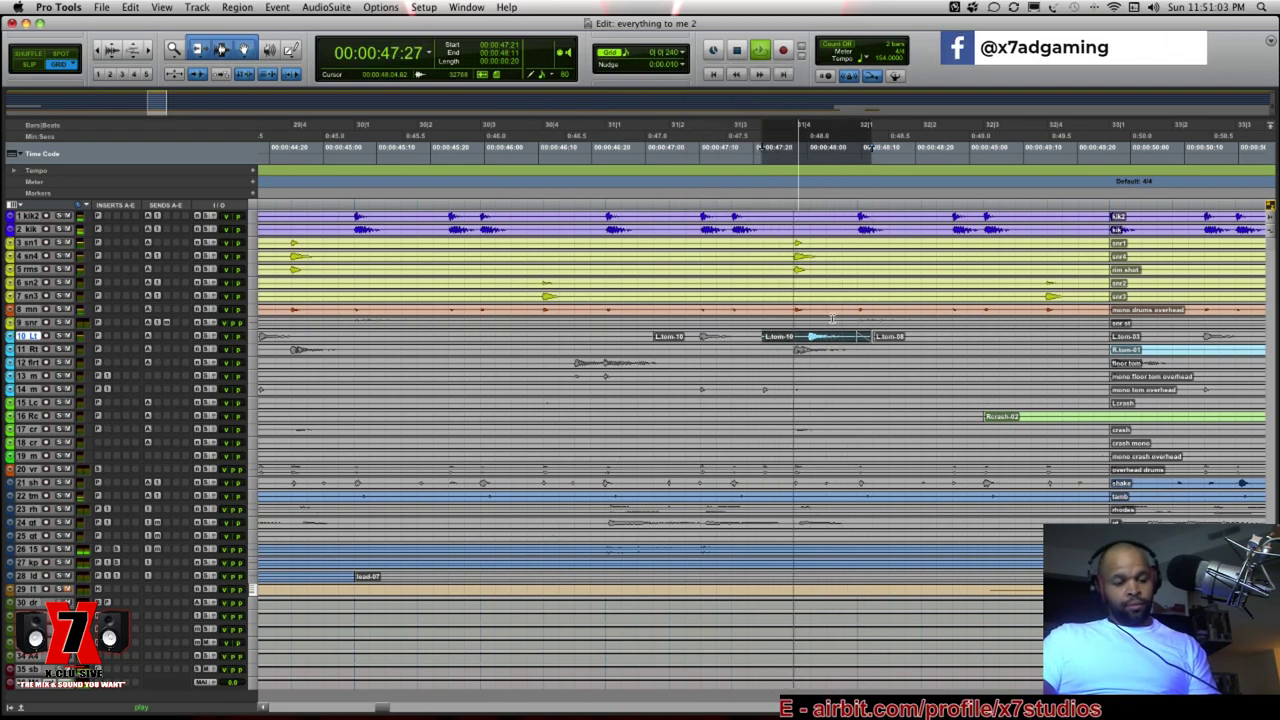
key("space")
key("space")
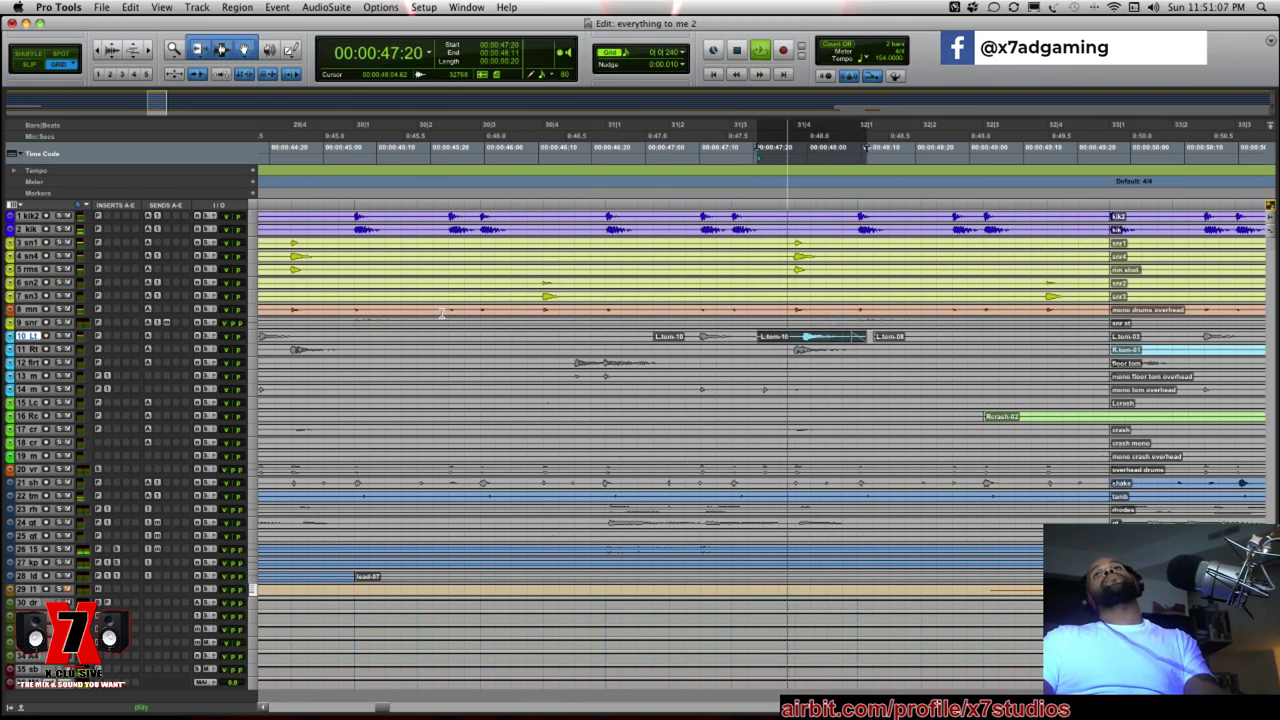
Play the mix from about 0:44:27 to check the timing of the nudged tom hit
left_click(310, 179)
key("space")
key("space")
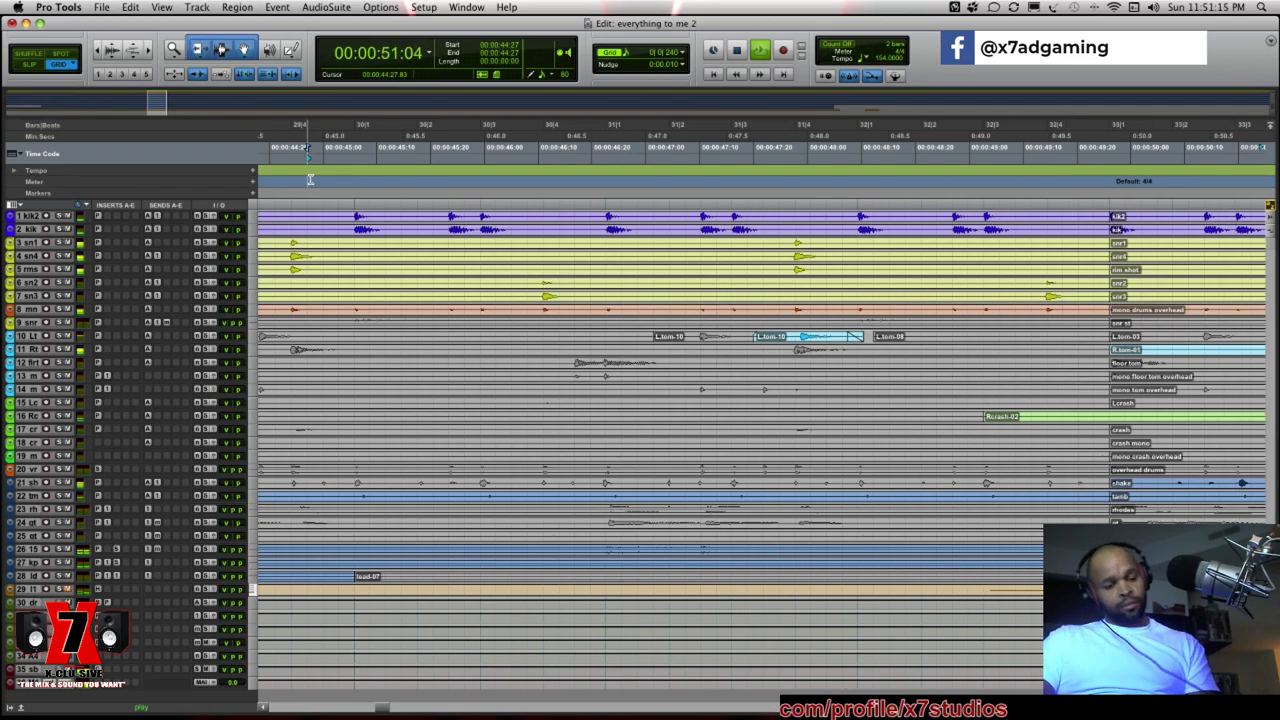
key("r")
key("r")
key("r")
key("r")
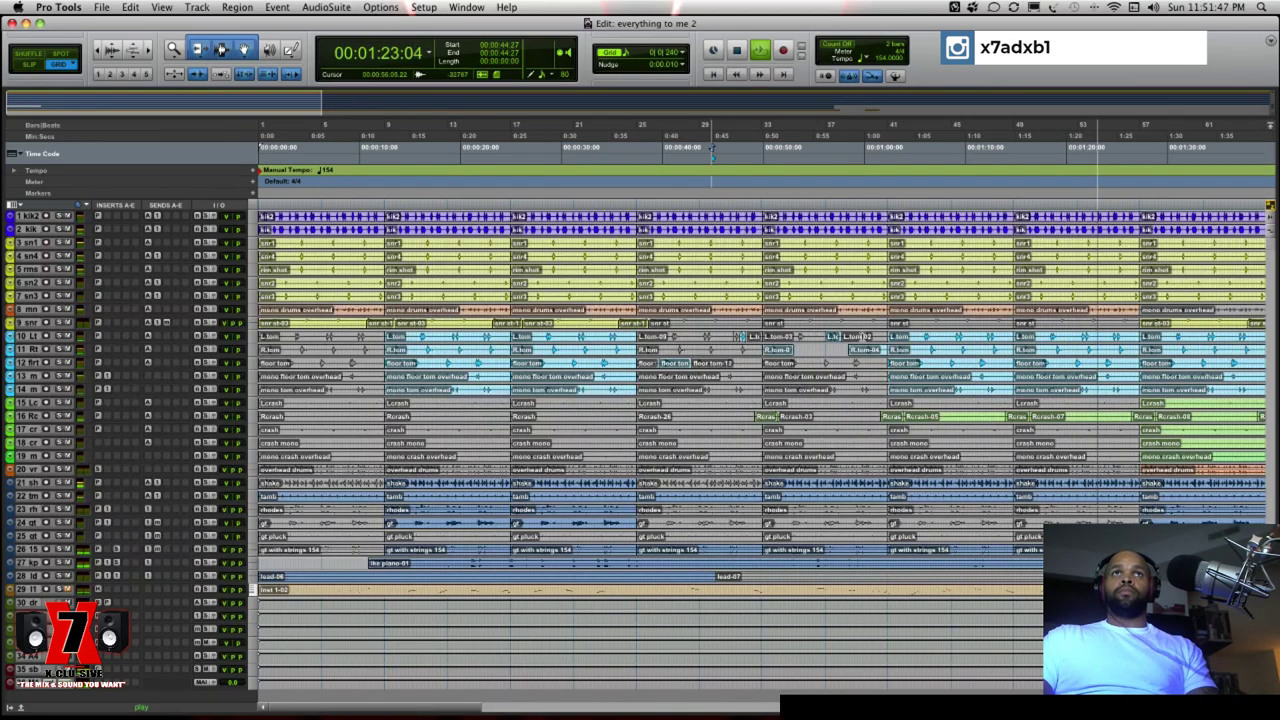
Stop playback and mute the floor tom and mono floor tom overhead clips that start at 1:02:10
left_click(873, 148)
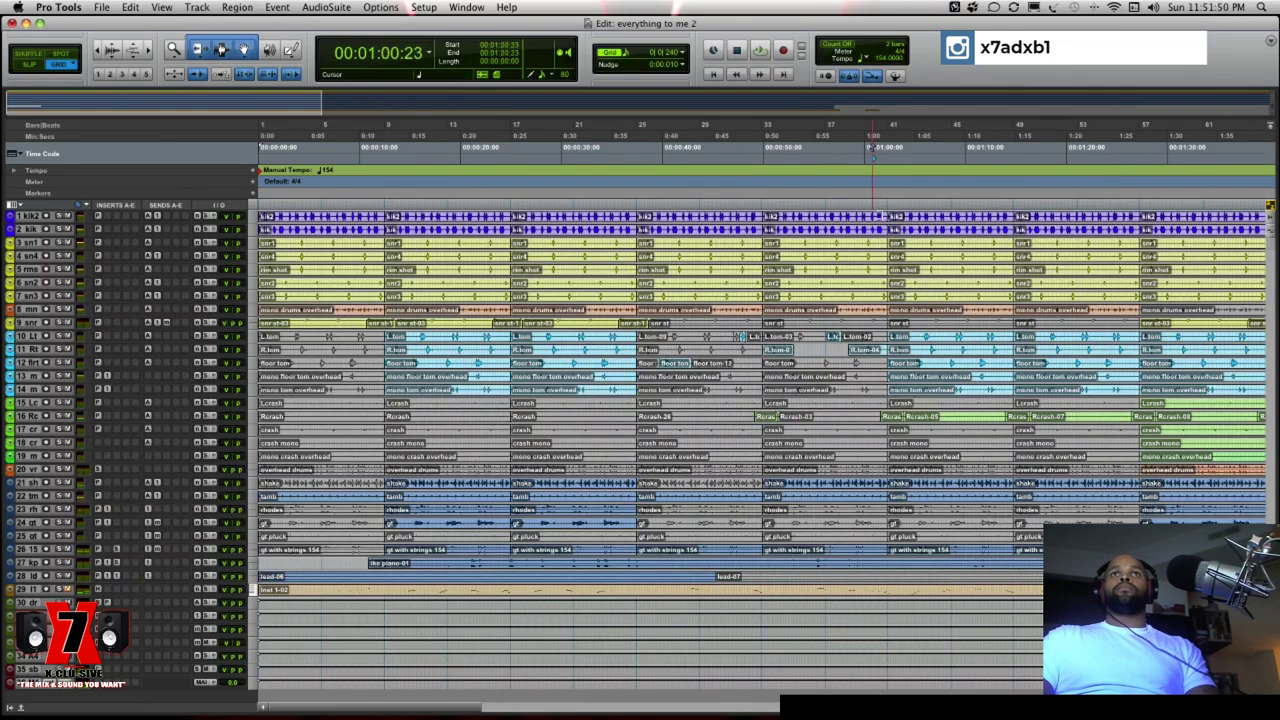
left_click(958, 368)
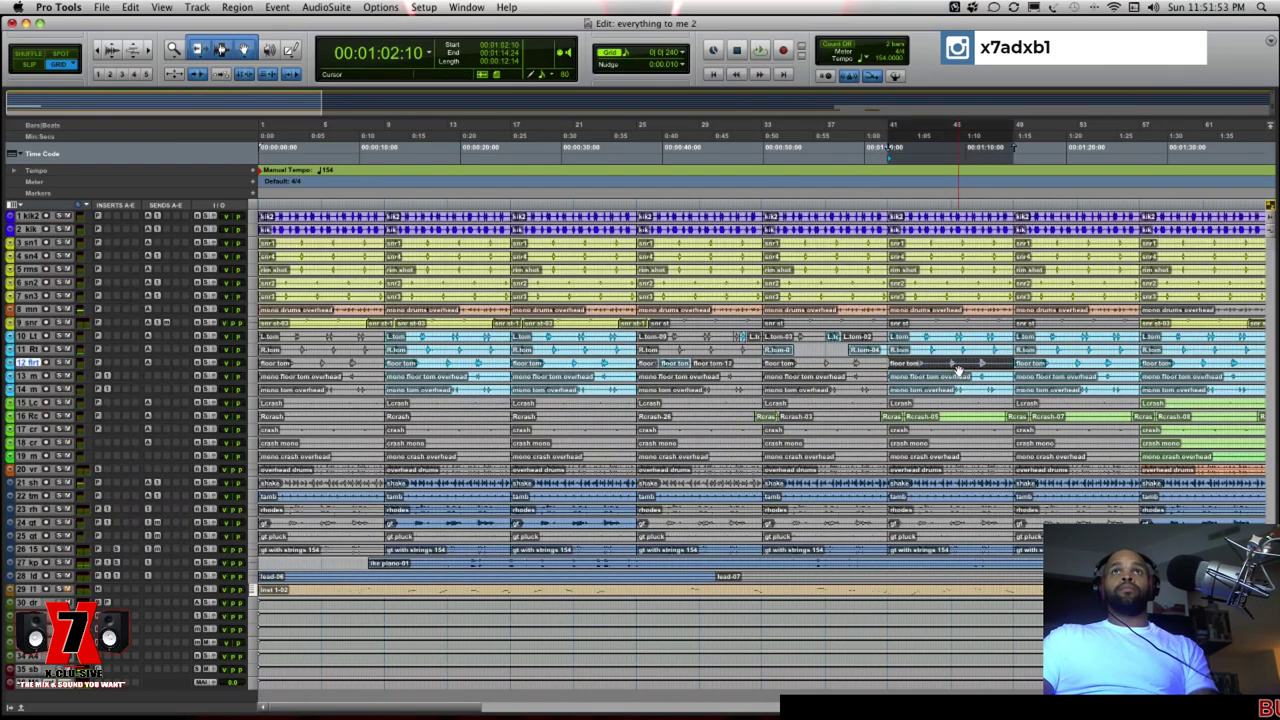
left_click(948, 378)
key("super+c")
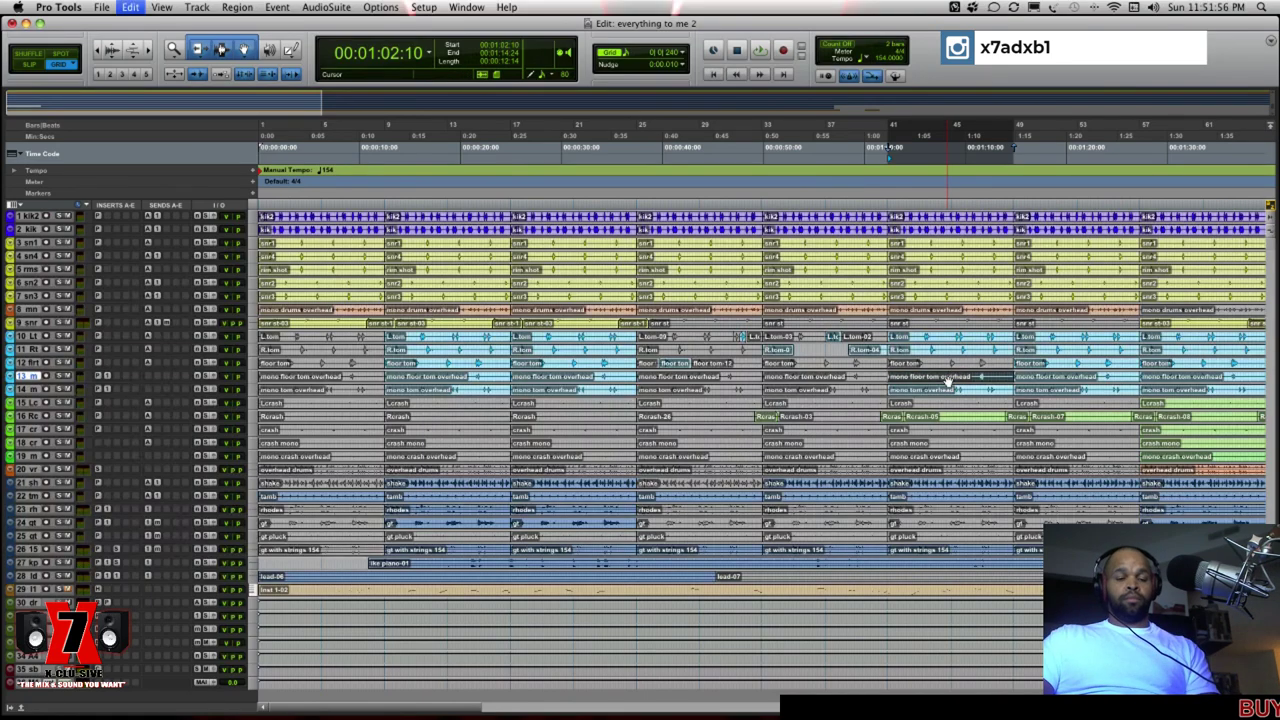
Play the mix from 0:58:27 and move the mono tom overhead track above the floor tom track
left_click(854, 198)
key("space")
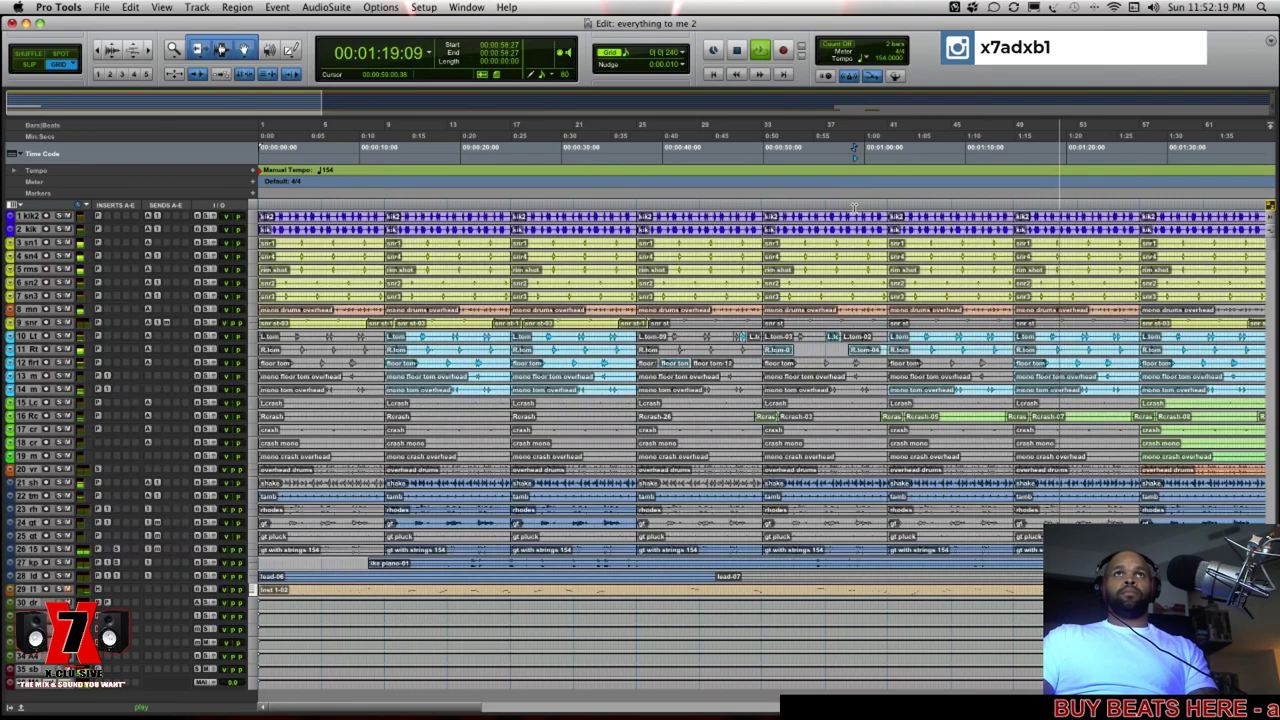
key("super+bracketleft")
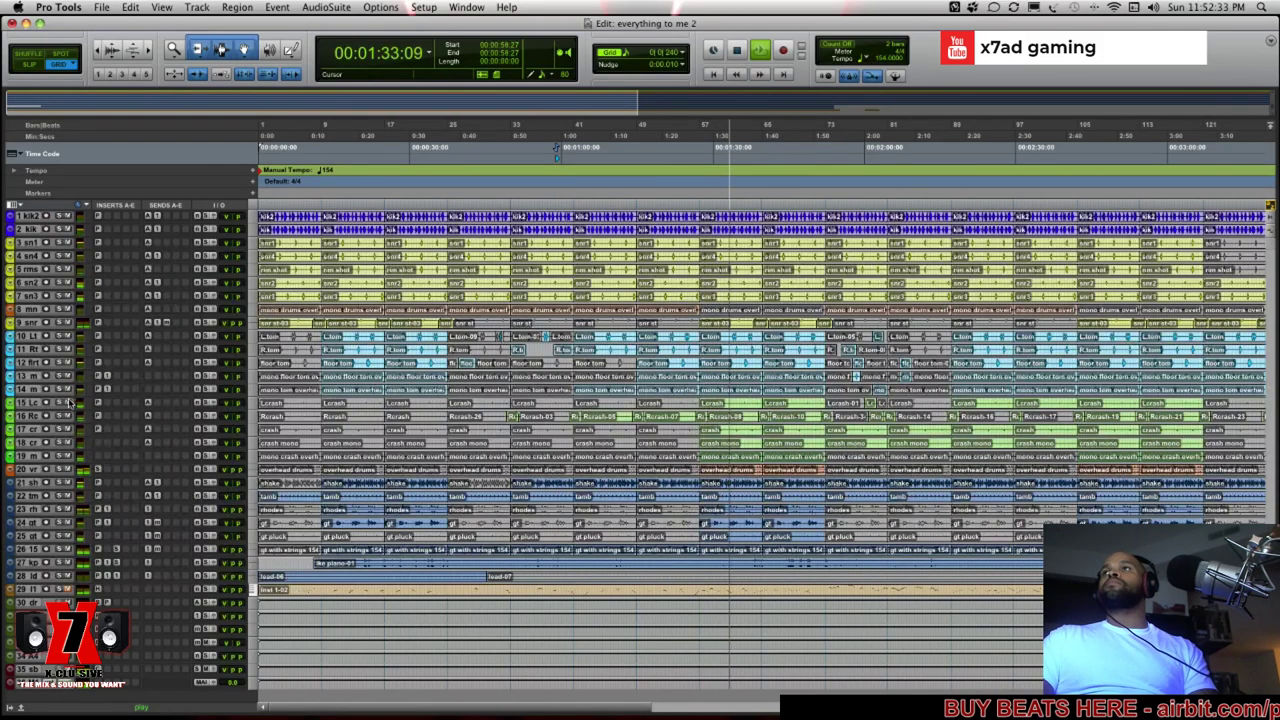
left_click_drag(34, 392, 35, 362)
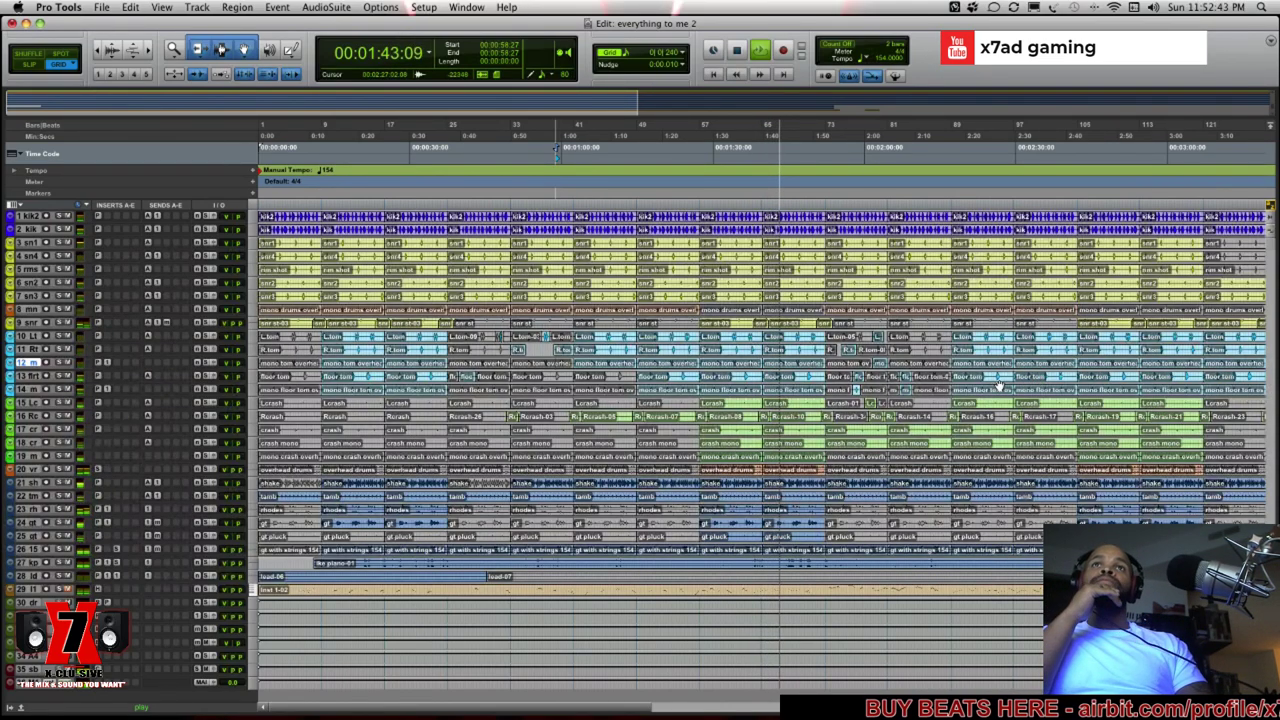
Mute the floor tom and mono floor tom overhead clips that start at 2:17:04, and play the mix from 2:14:21
left_click_drag(1016, 377, 950, 377)
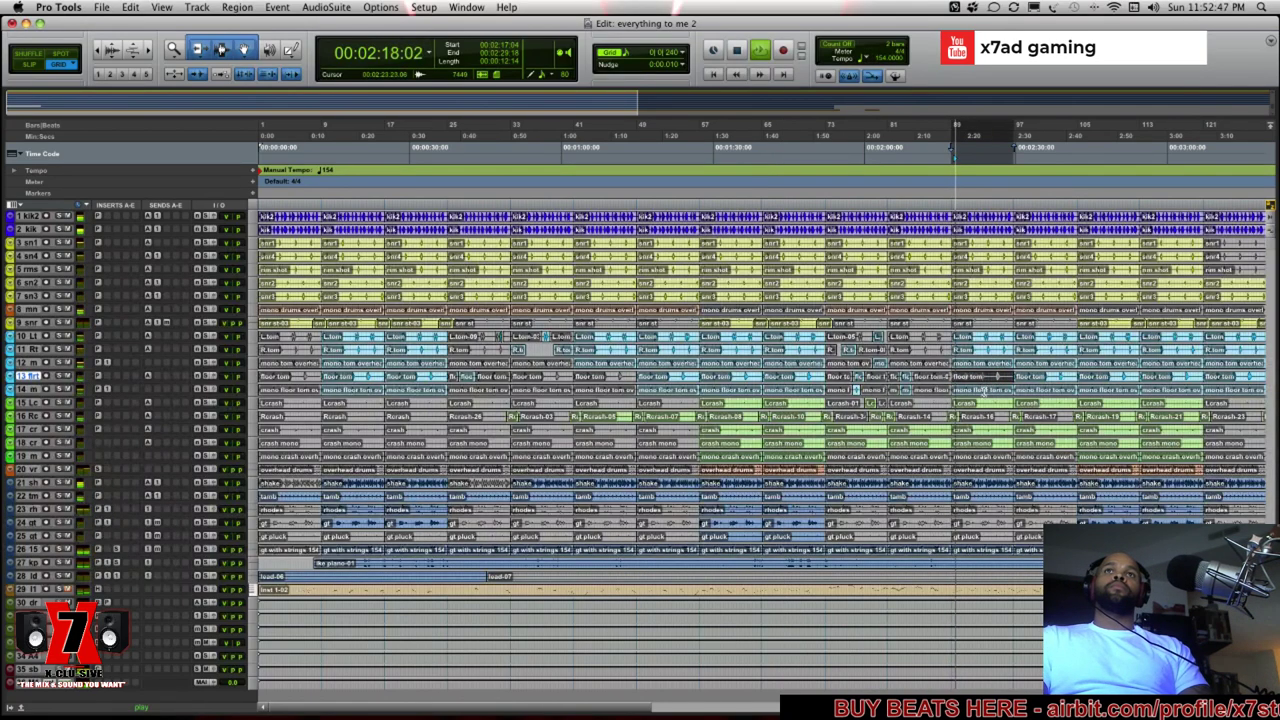
key("semicolon")
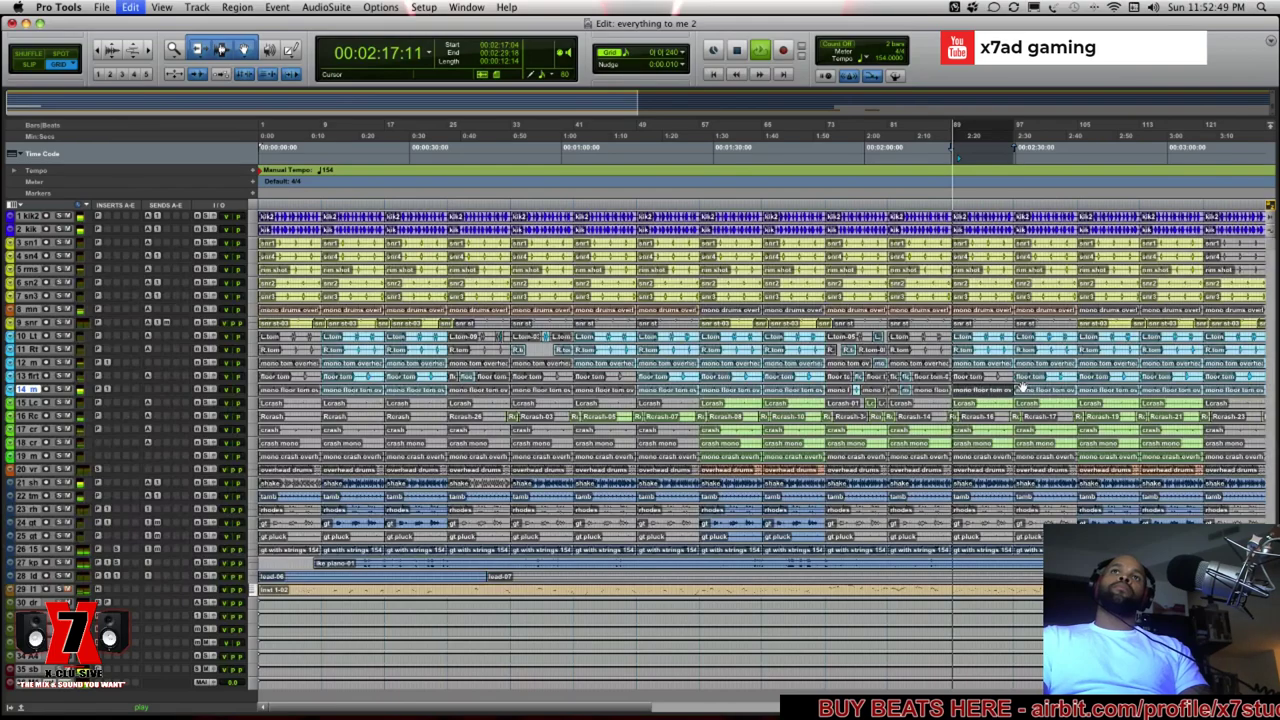
left_click(938, 190)
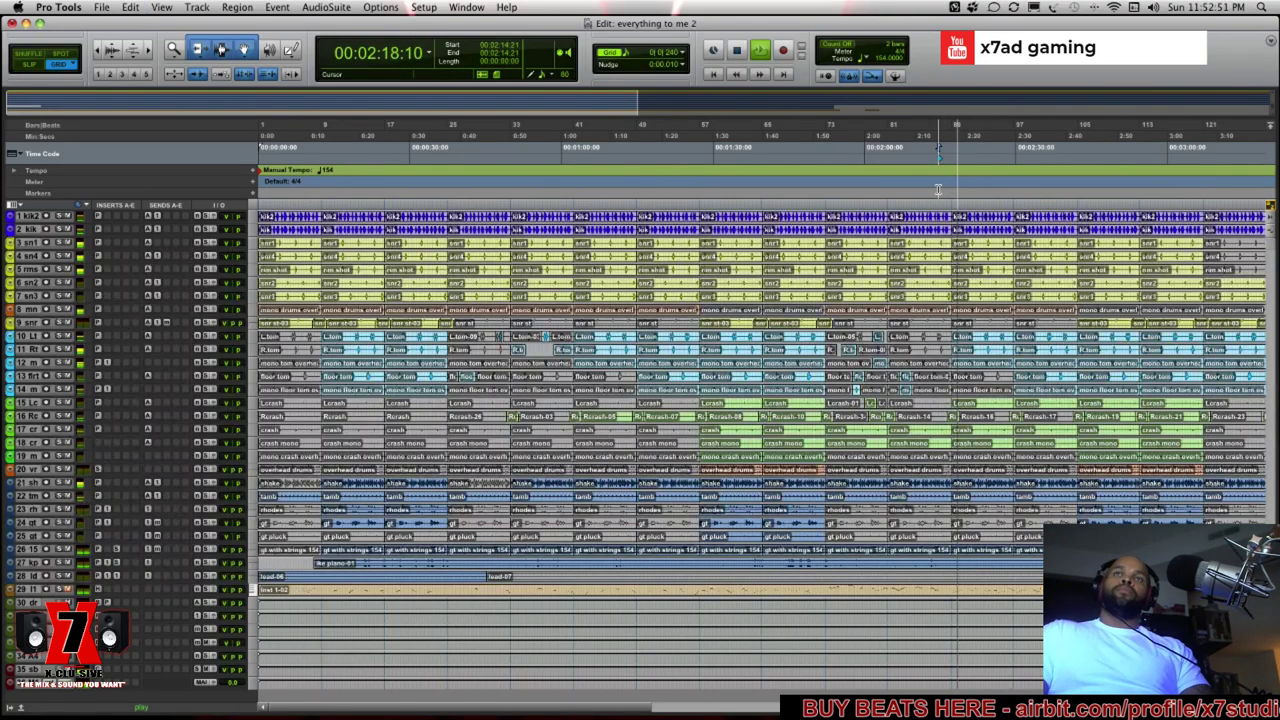
key("space")
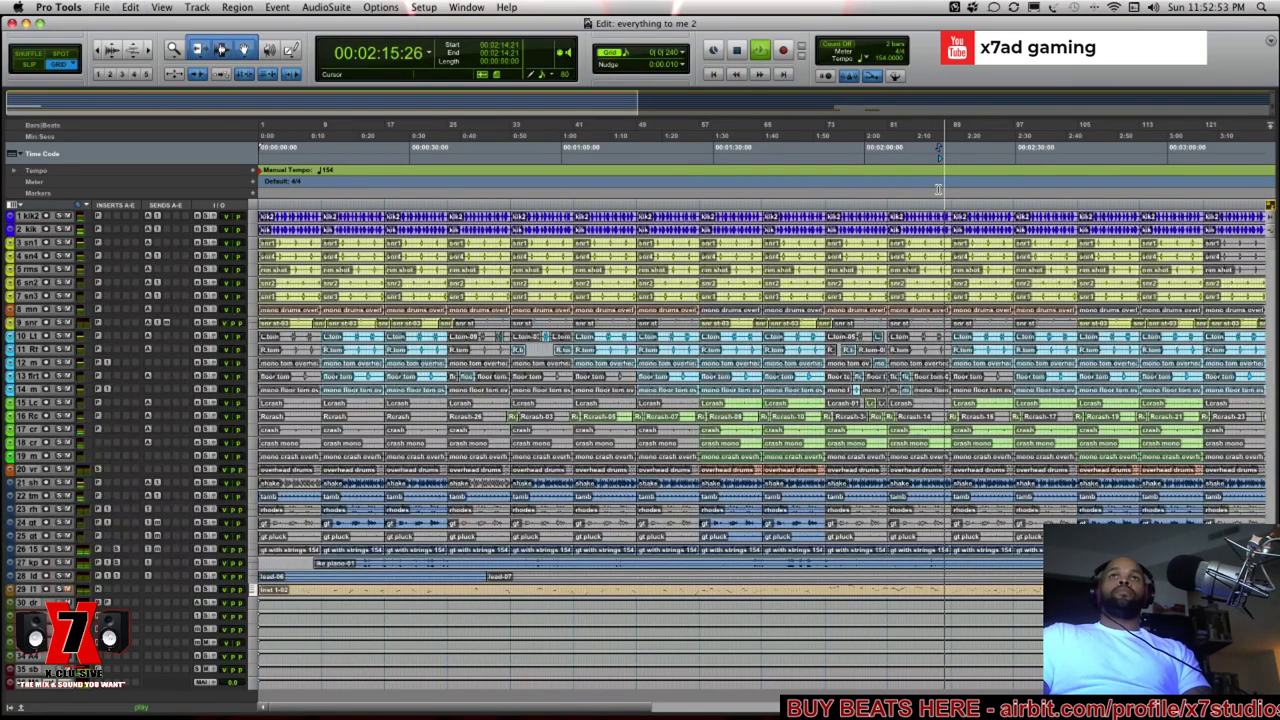
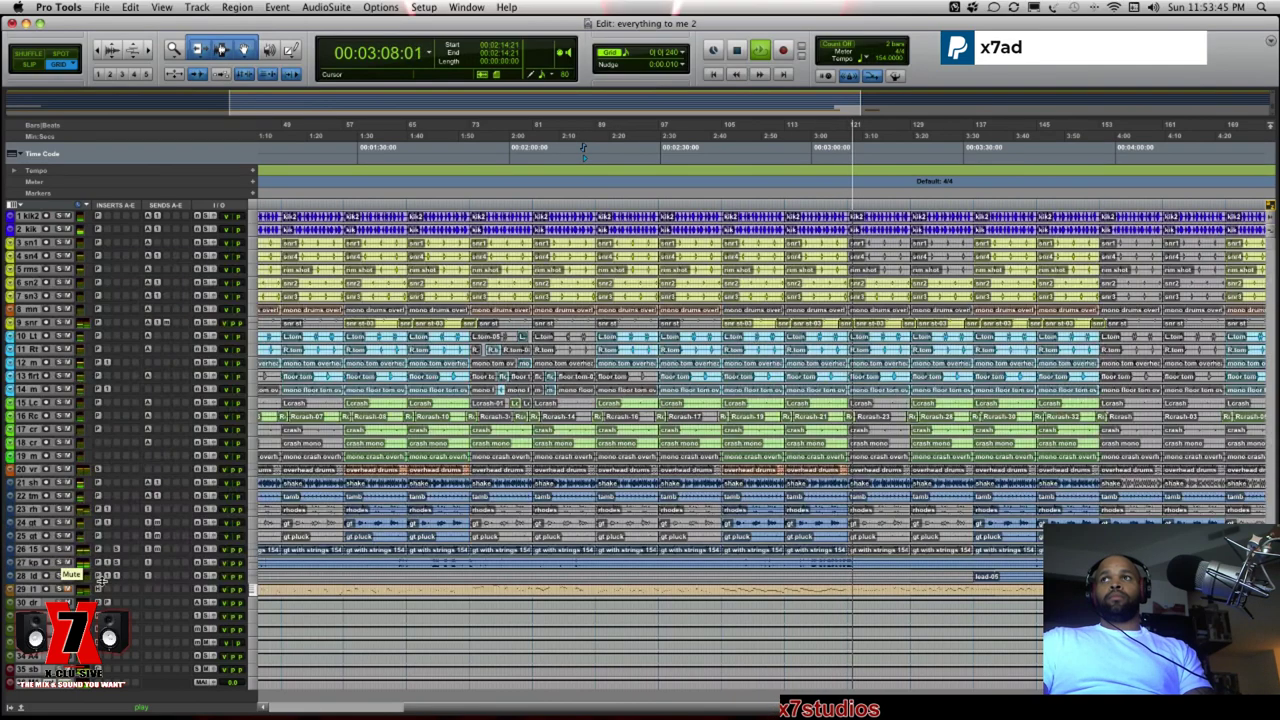
Enlarge the ike piano track, check its Tube-Tech CL 1B compressor while playing 2:59:09 to 3:11:00, and close the plug-in
left_click(60, 566)
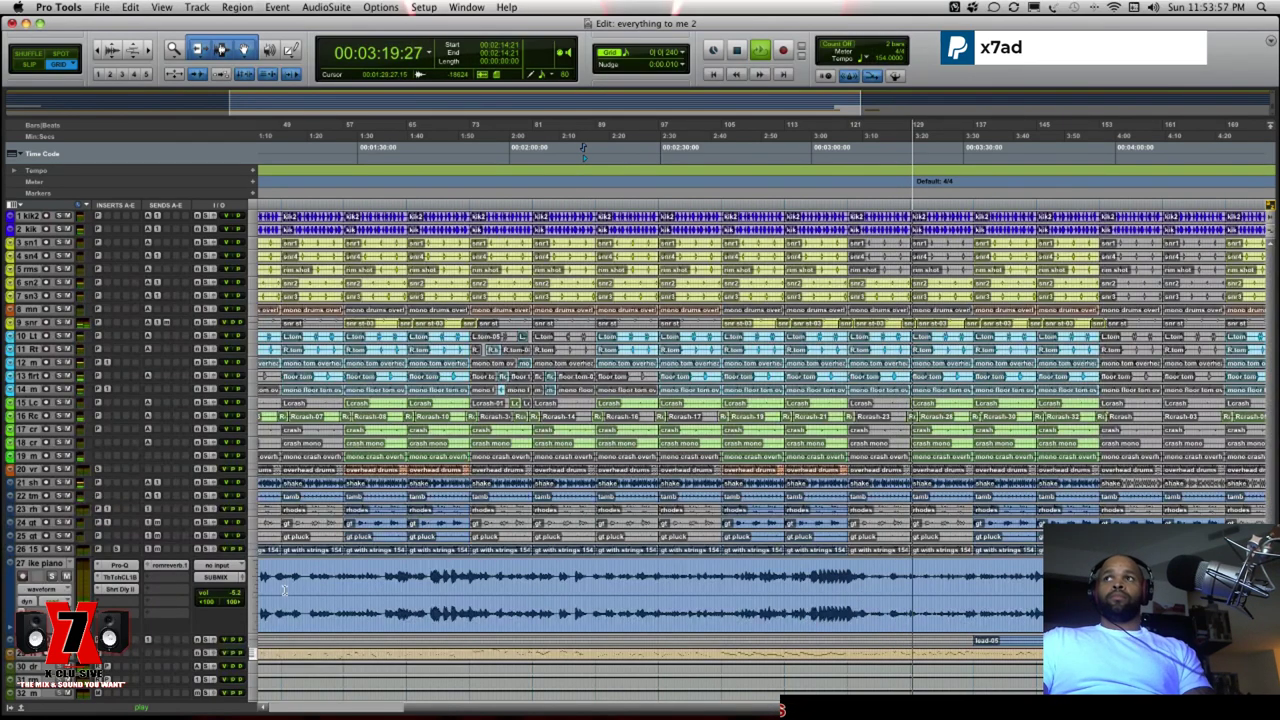
left_click(118, 577)
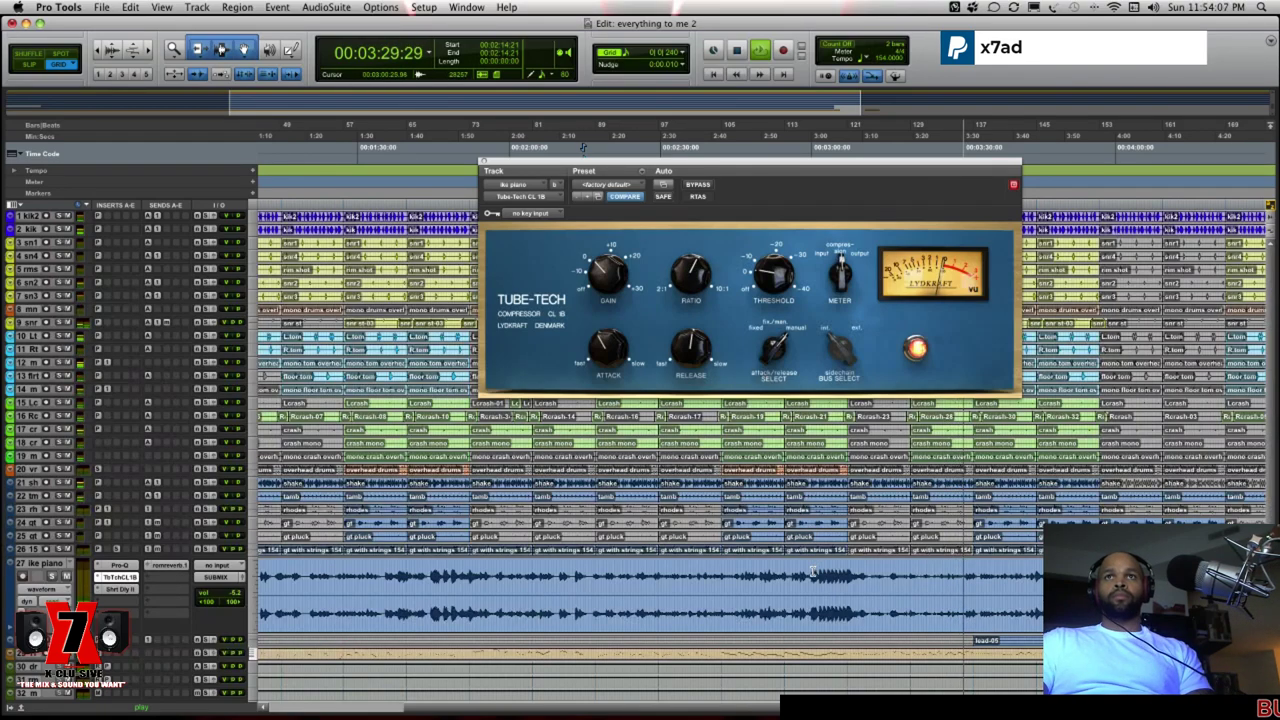
left_click_drag(808, 575, 867, 577)
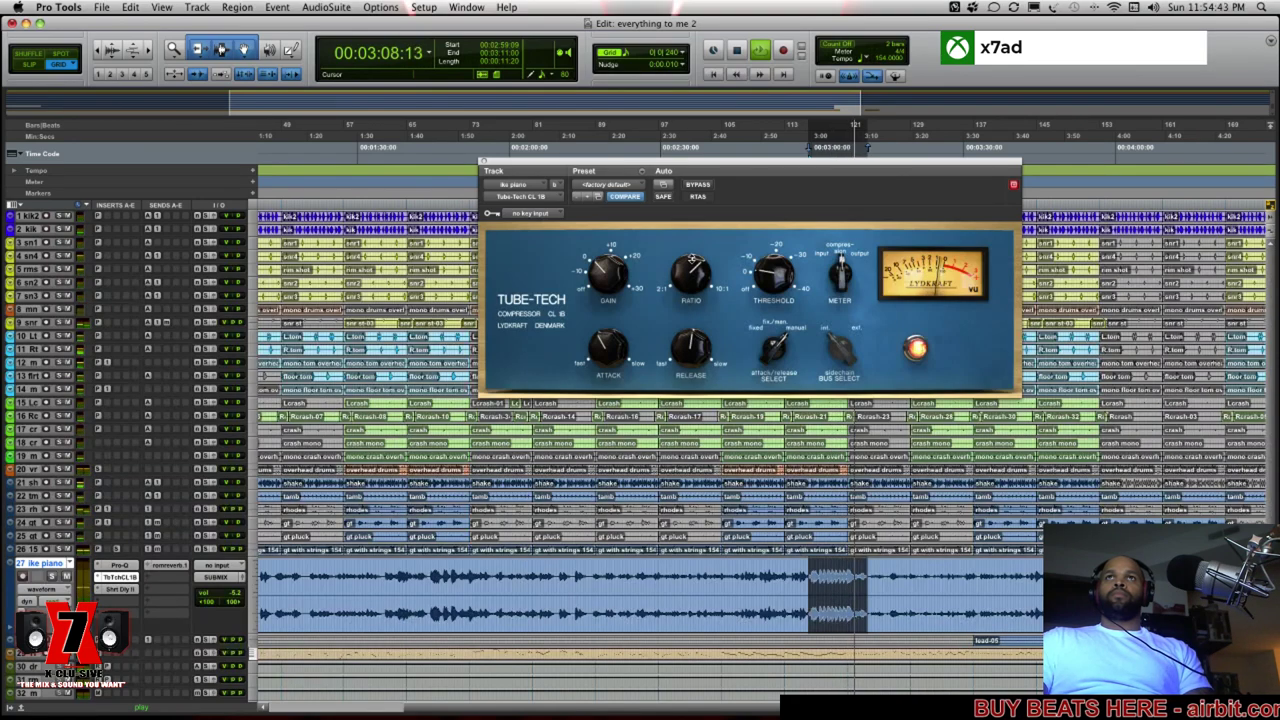
left_click(482, 161)
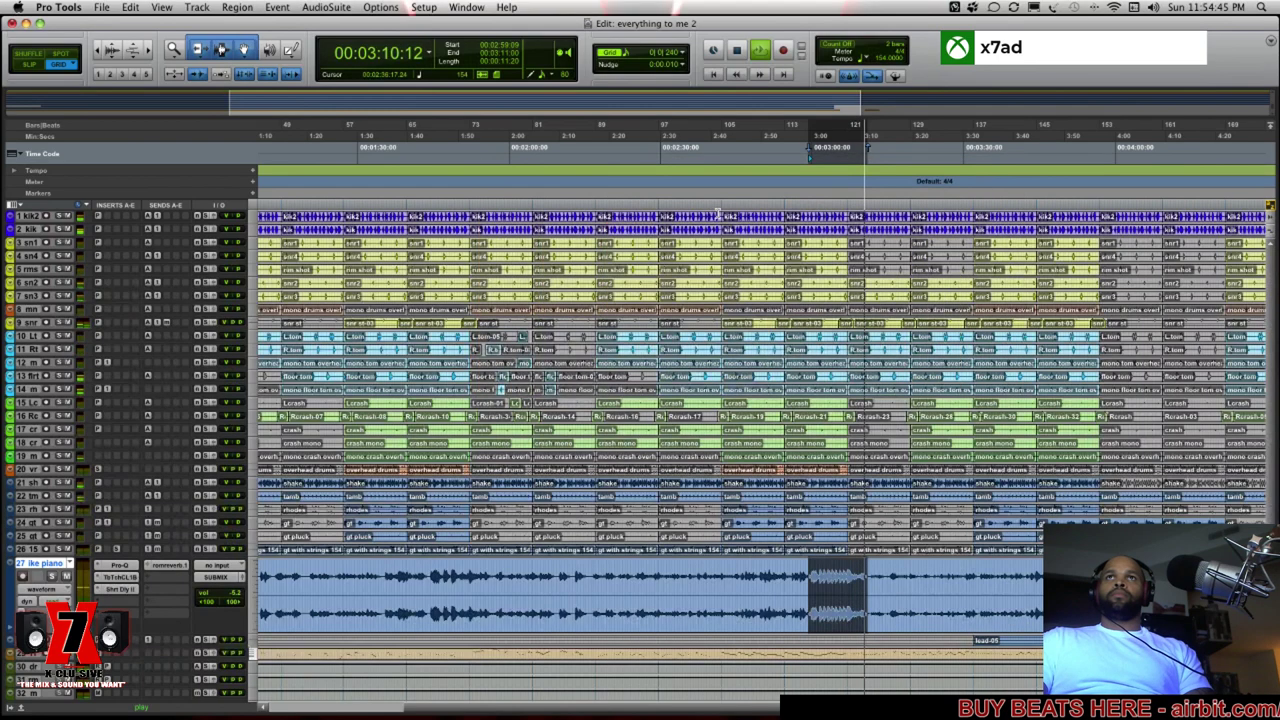
Play the mix from about 2:53:02 and show the volume automation lane beneath the ike piano track
left_click(776, 182)
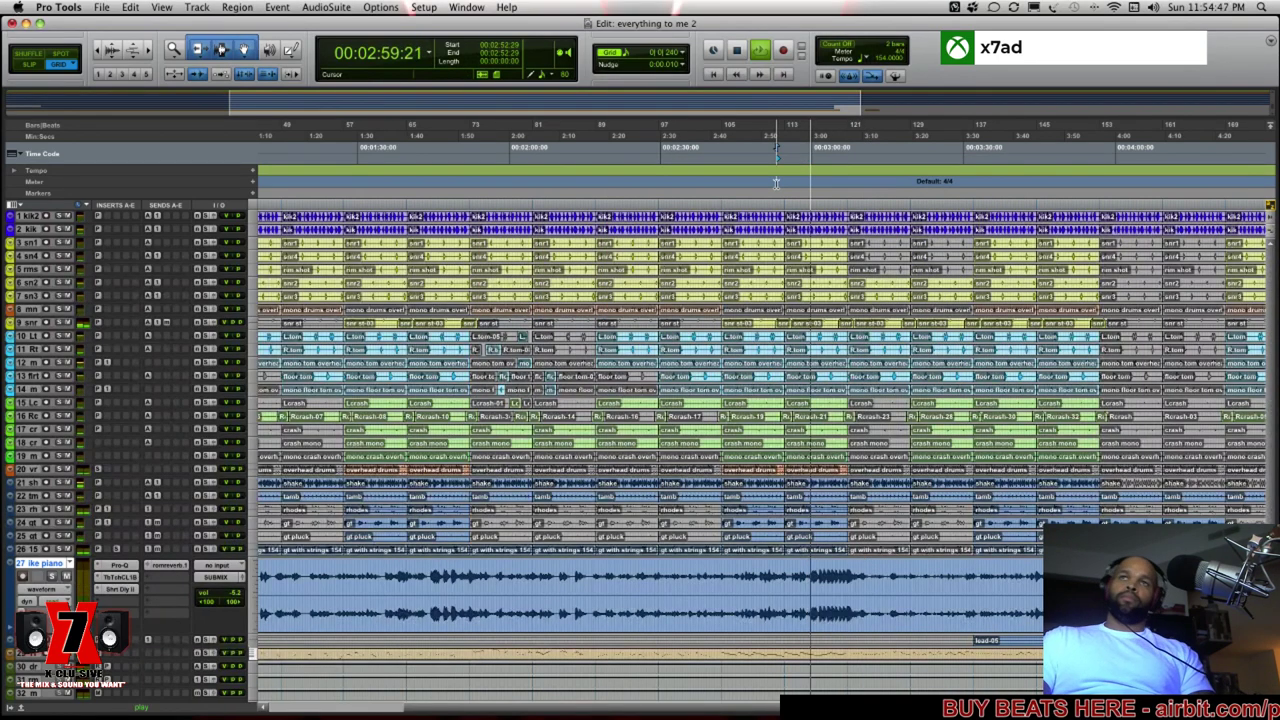
left_click(776, 182)
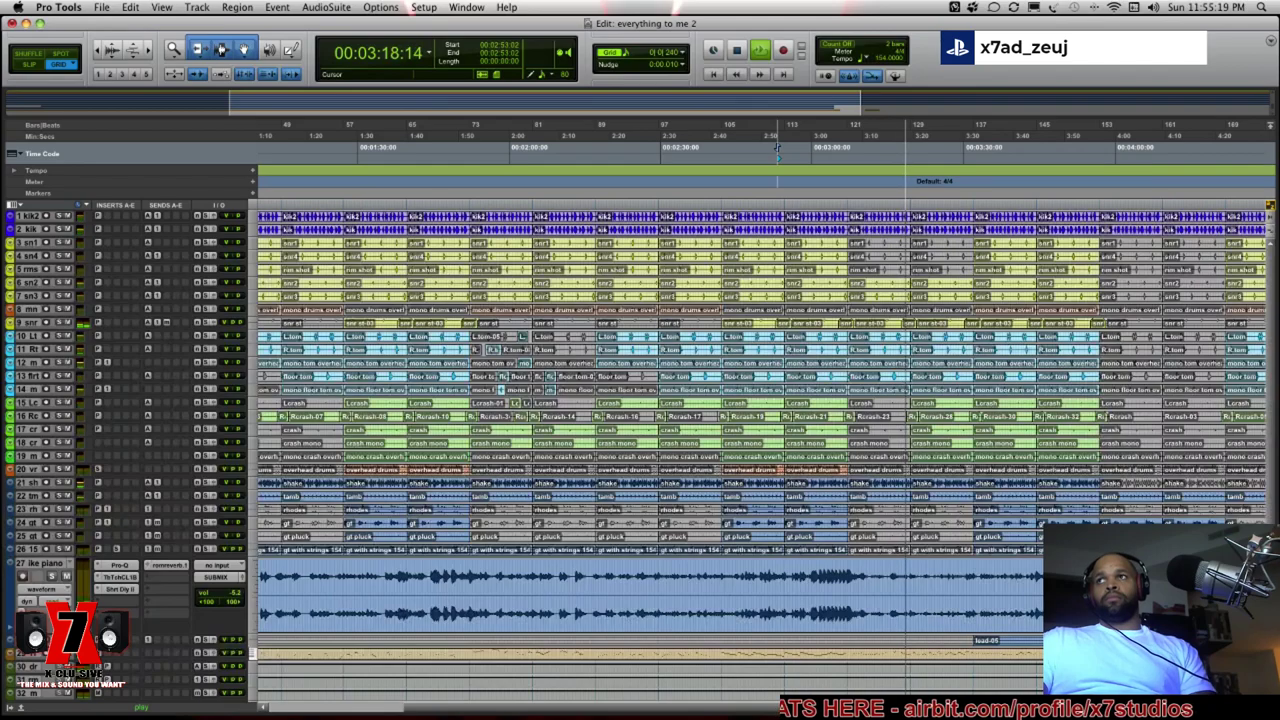
key("ctrl+Up")
scroll(777, 150, "down", 3)
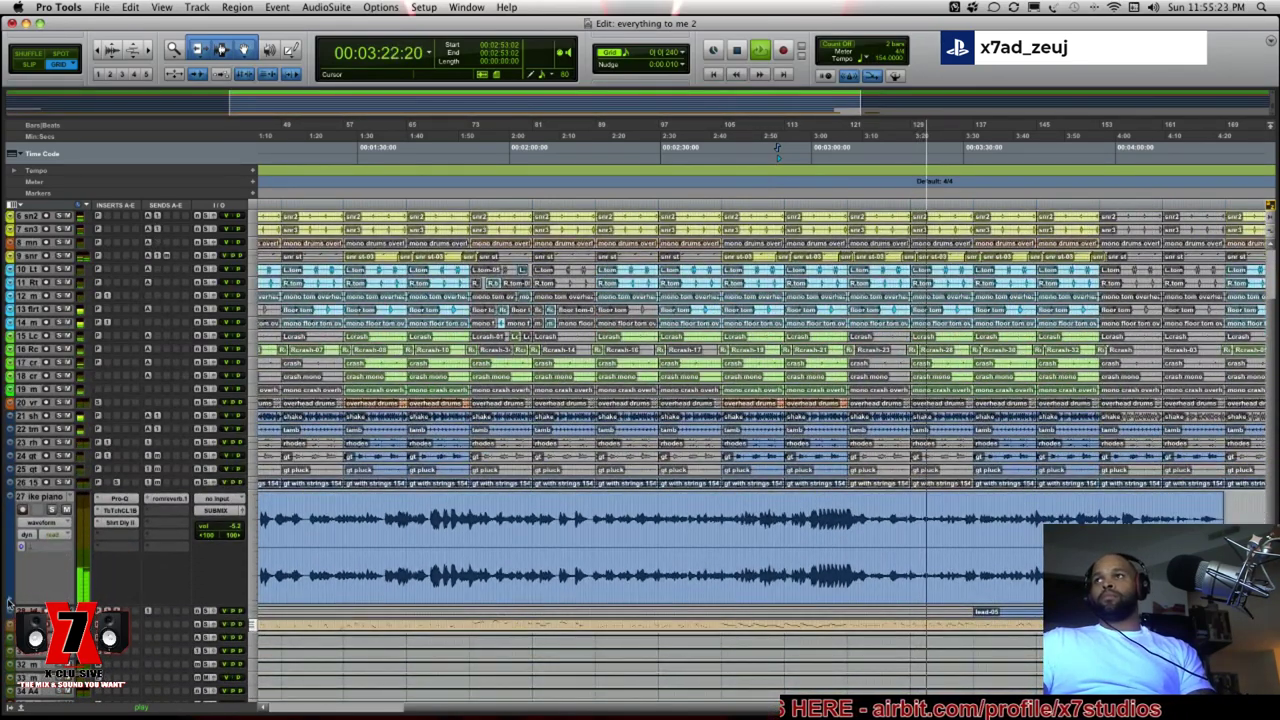
key("ctrl+Up")
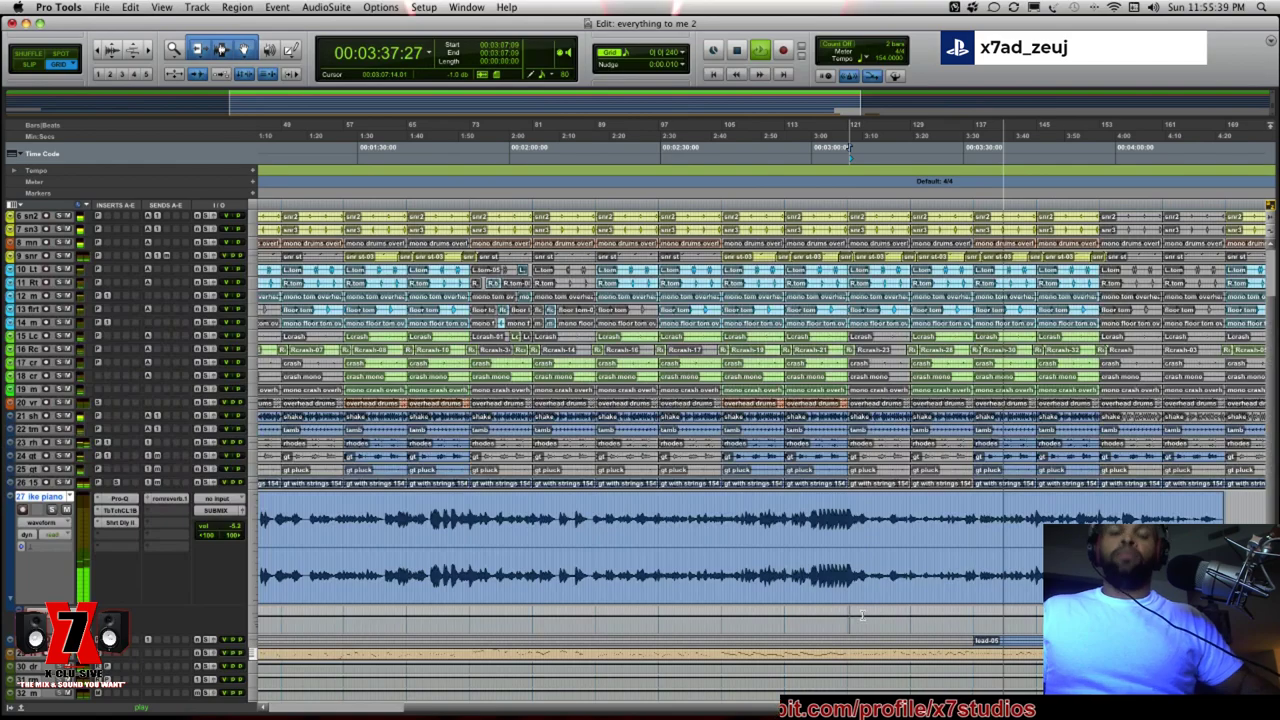
Audition the ike piano from 3:07:17 and 3:09:16 to find where its level drops, stopping at 3:11:17
key("super+bracketright")
key("super+bracketright")
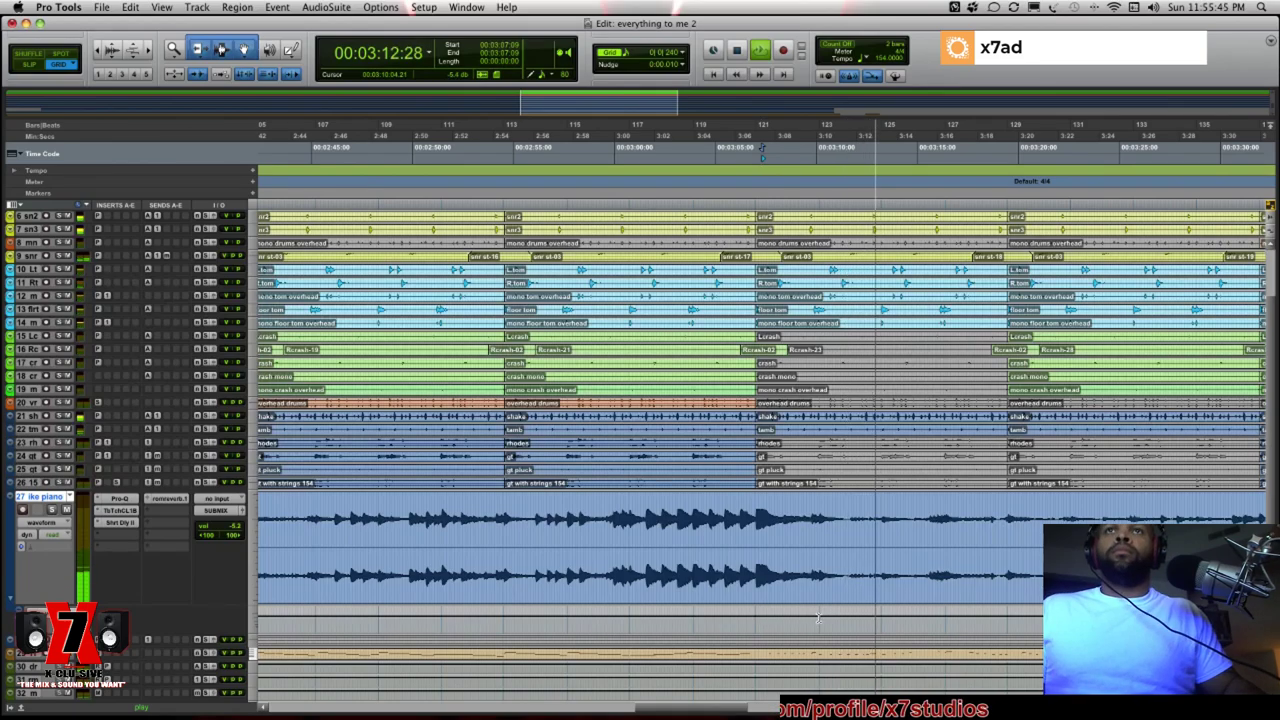
key("super+bracketleft")
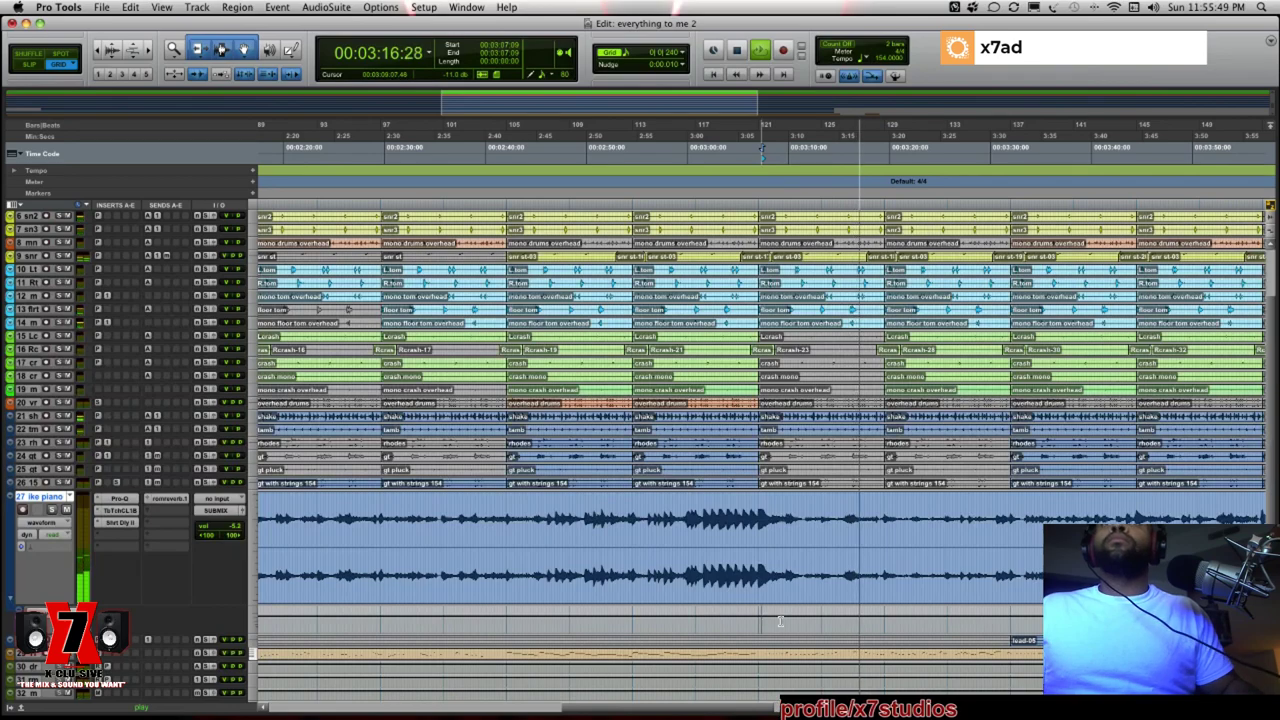
key("space")
key("space")
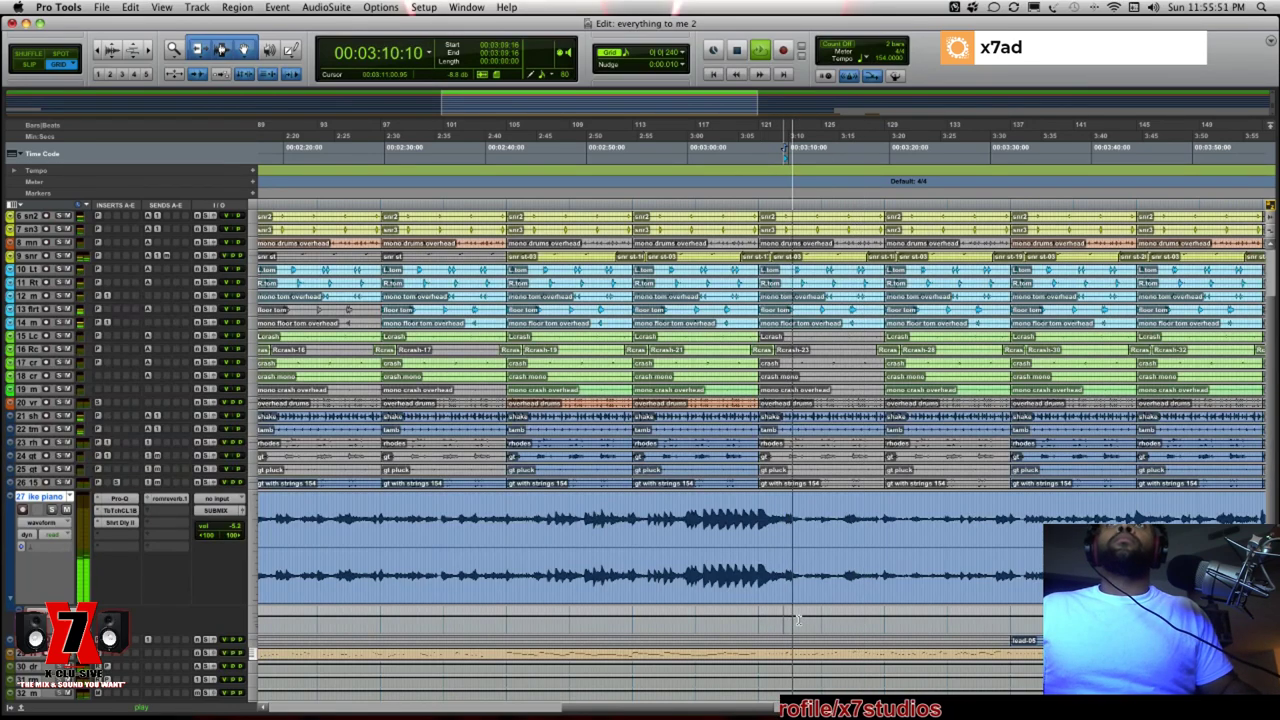
left_click(763, 617)
key("space")
key("space")
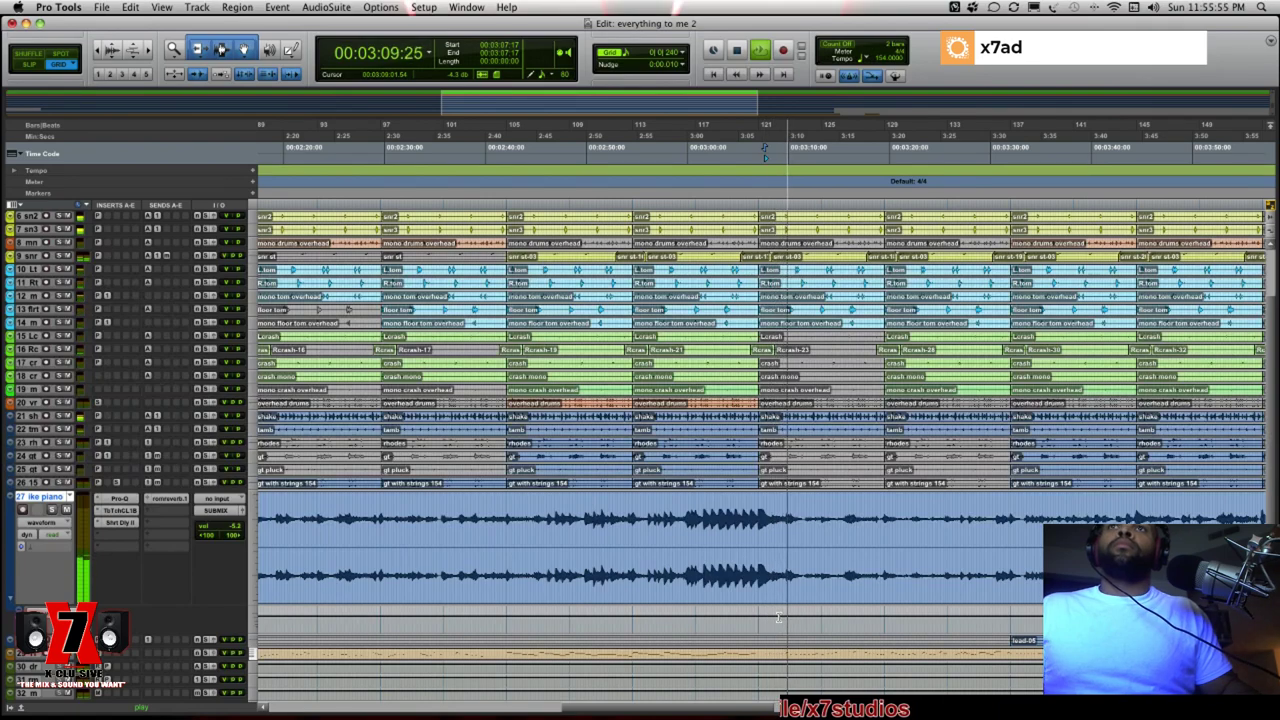
key("space")
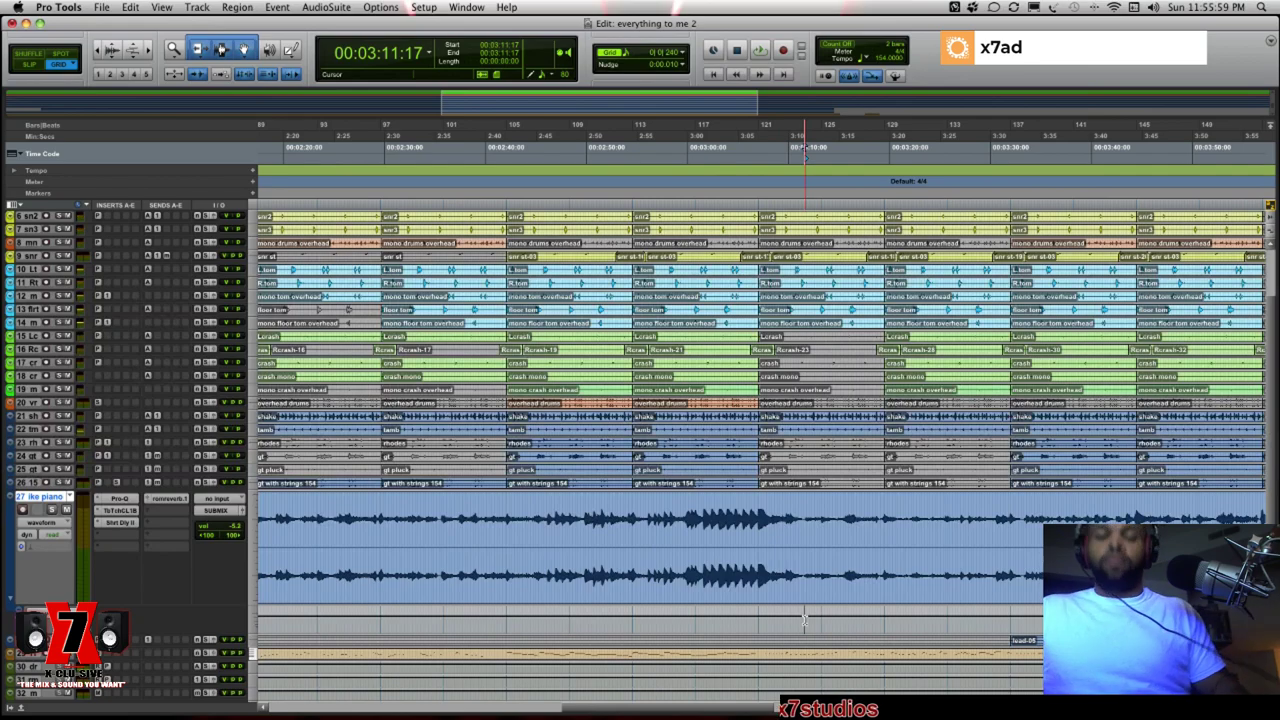
Raise the ike piano's volume automation to -1.2 dB from 3:11:14 to 3:30:17 and play the section
key("t")
key("t")
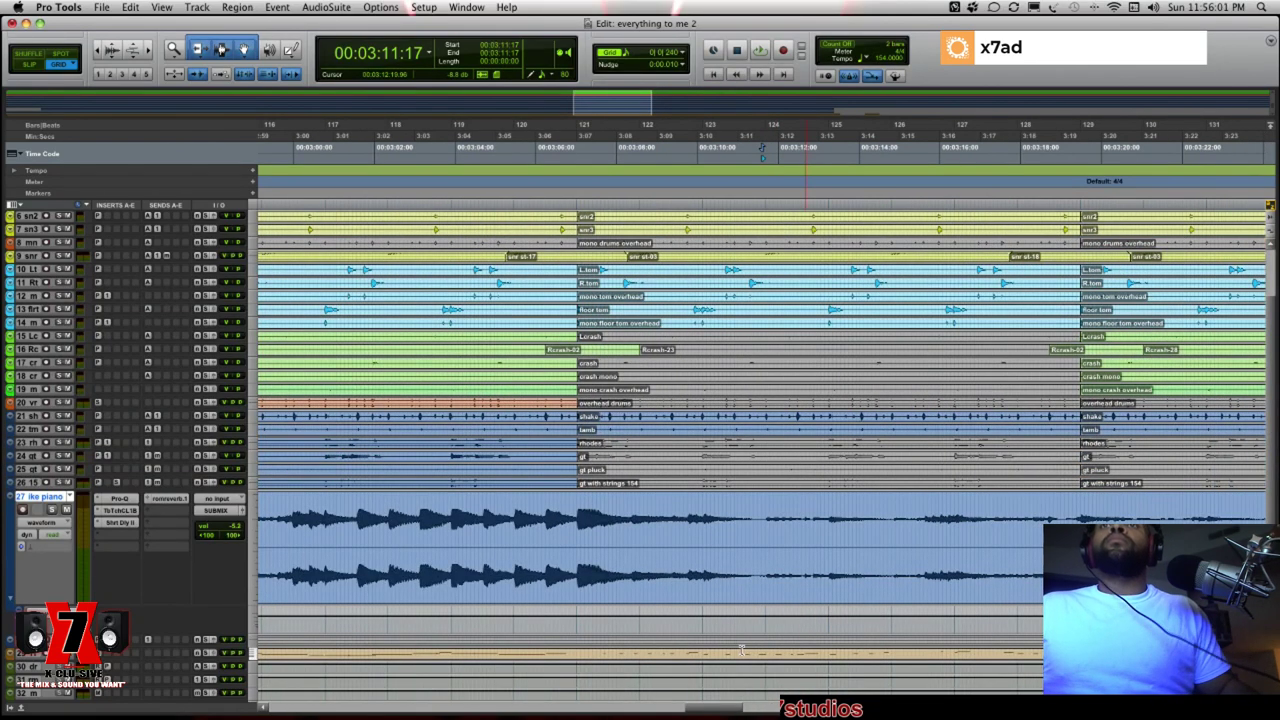
left_click_drag(757, 622, 1096, 640)
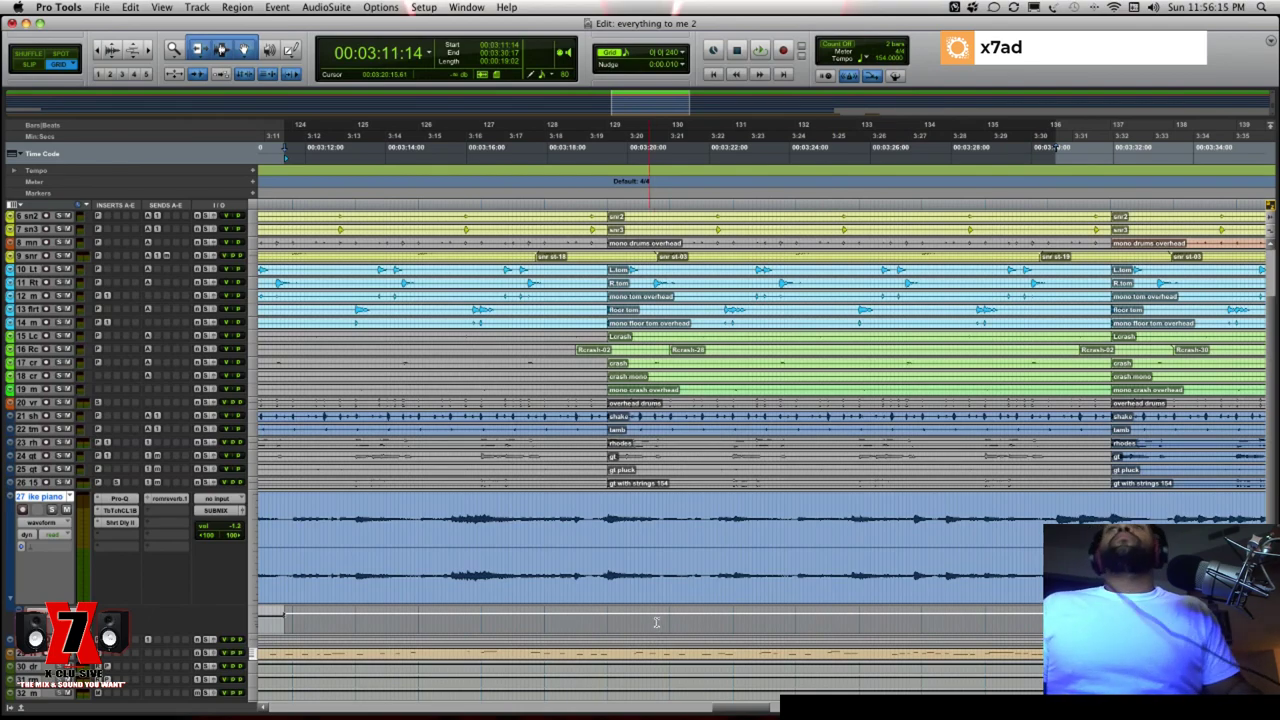
key("space")
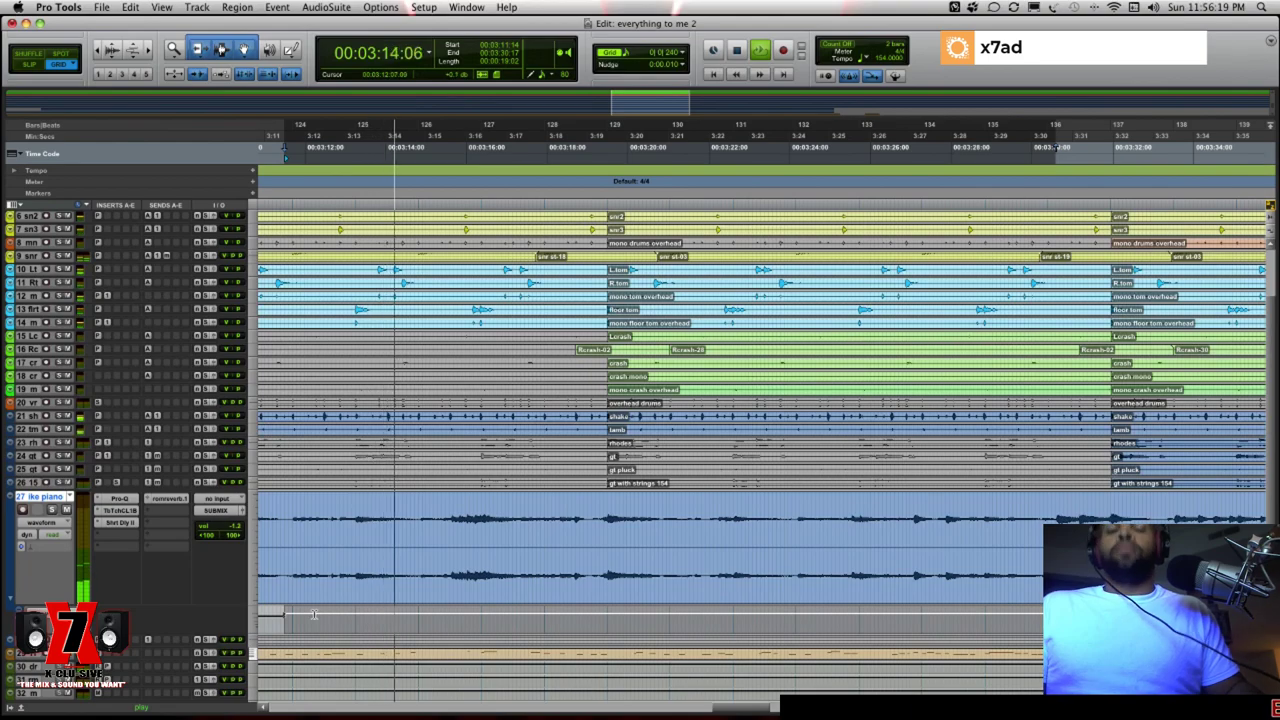
Set the edit grid value to one bar
key("r")
key("r")
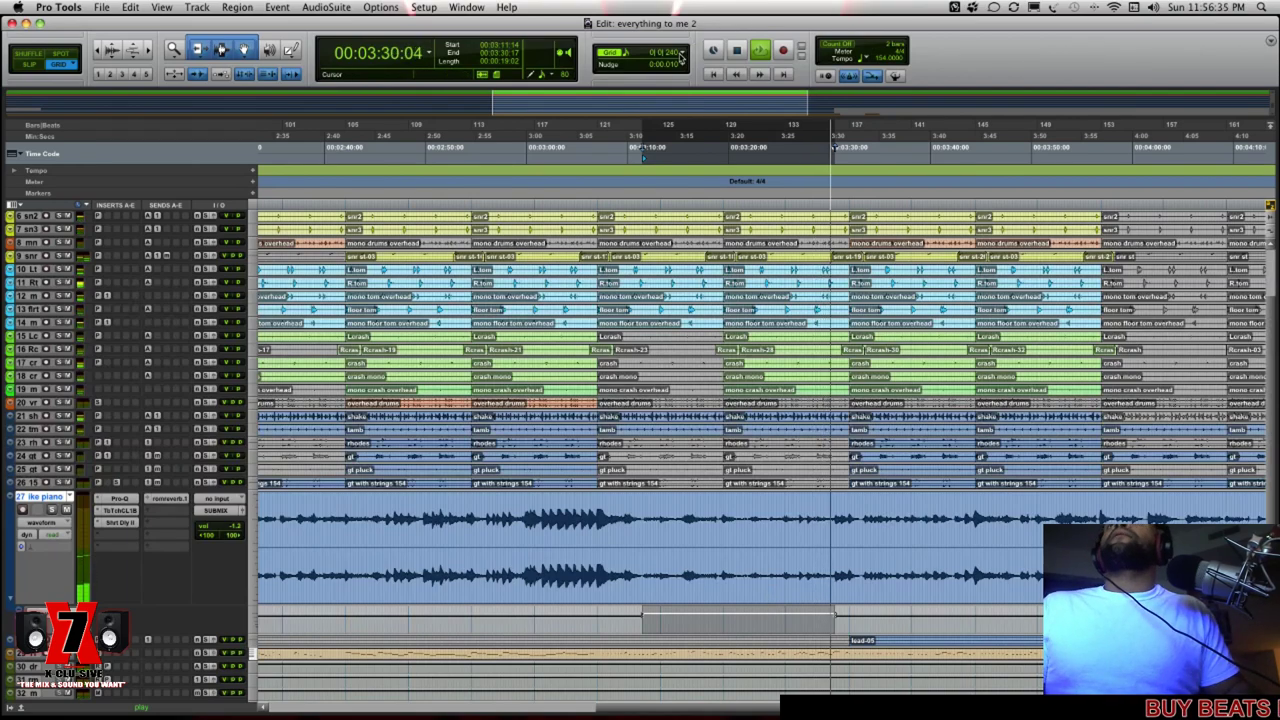
left_click(683, 53)
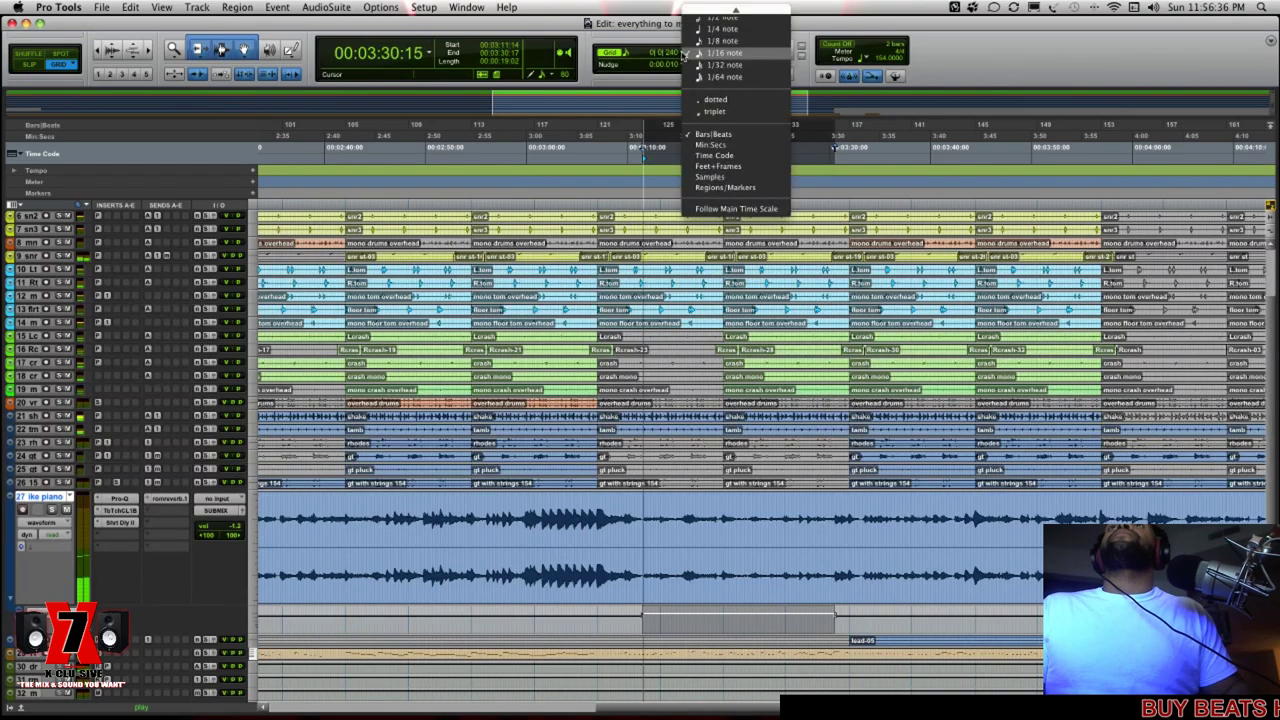
mouse_move(728, 12)
left_click(728, 13)
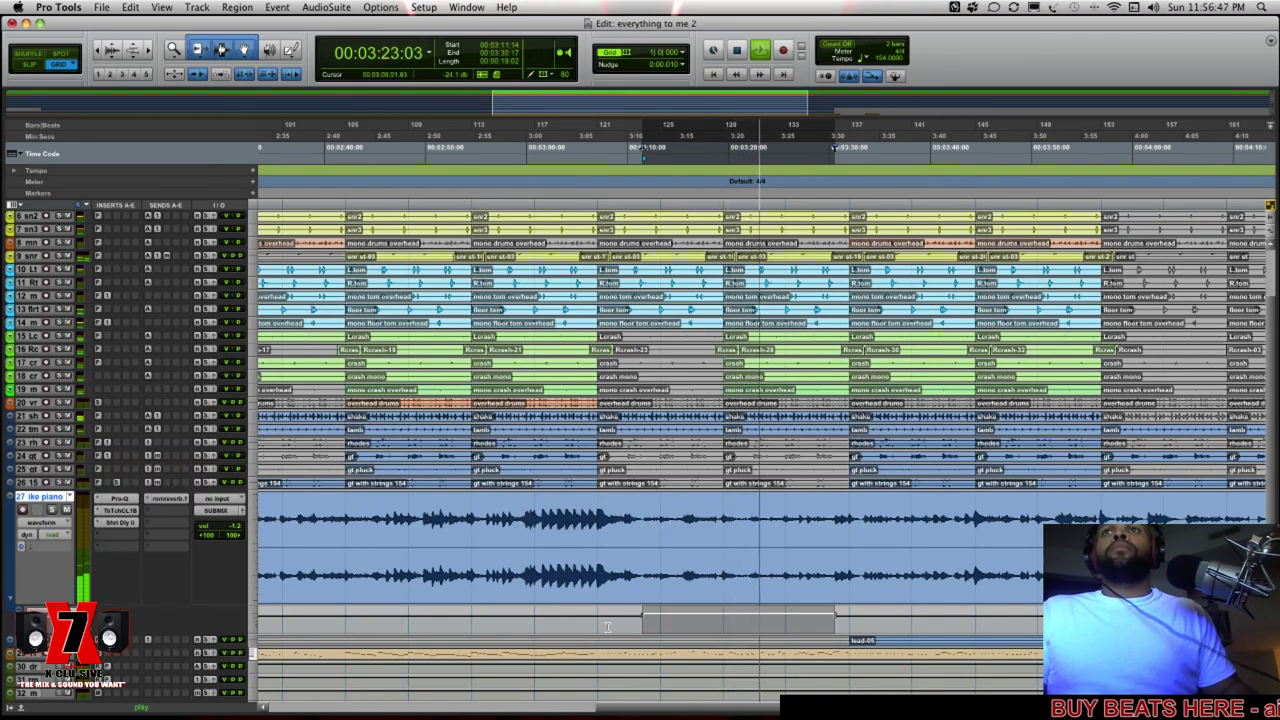
Select the ike piano's volume automation from 3:07:00 to 3:31:28, play from there and save the session
left_click_drag(598, 620, 848, 620)
key("space")
key("space")
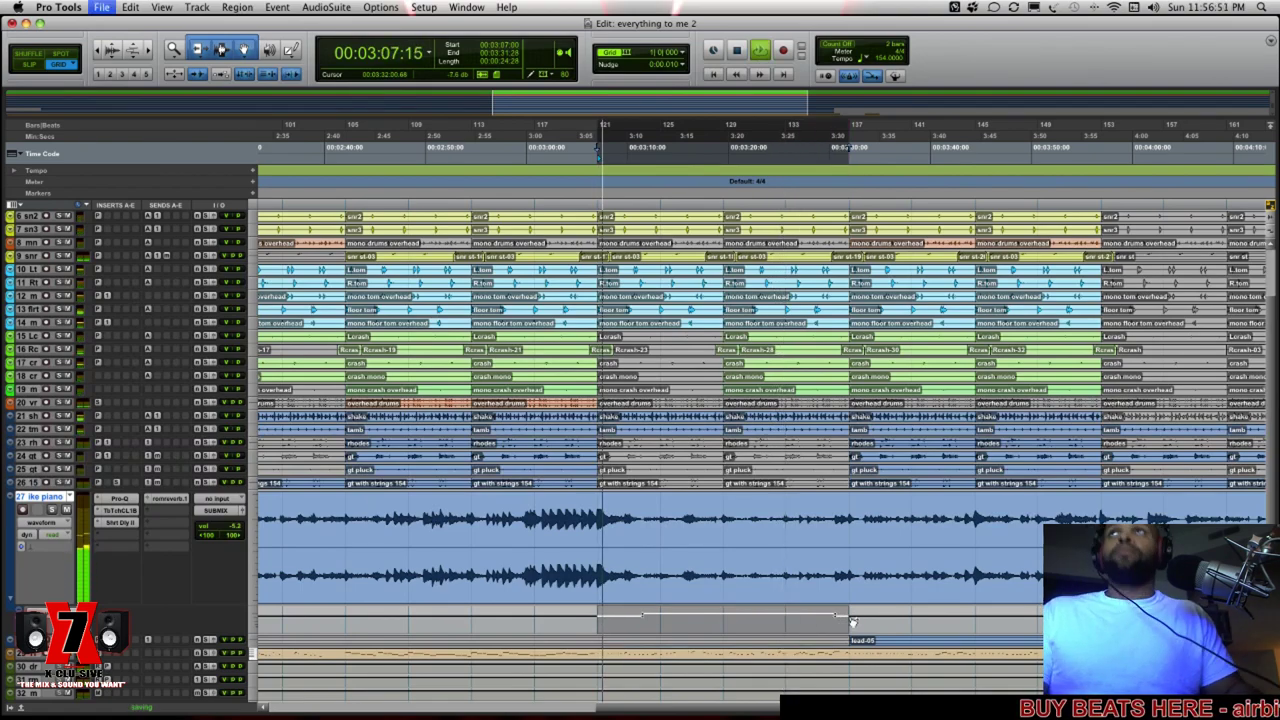
Lower the ike piano's volume automation to -7.2 dB from 3:00:23 to 3:07:00 and play the mix from 2:56:03
key("space")
left_click(540, 620)
left_click_drag(543, 620, 643, 620)
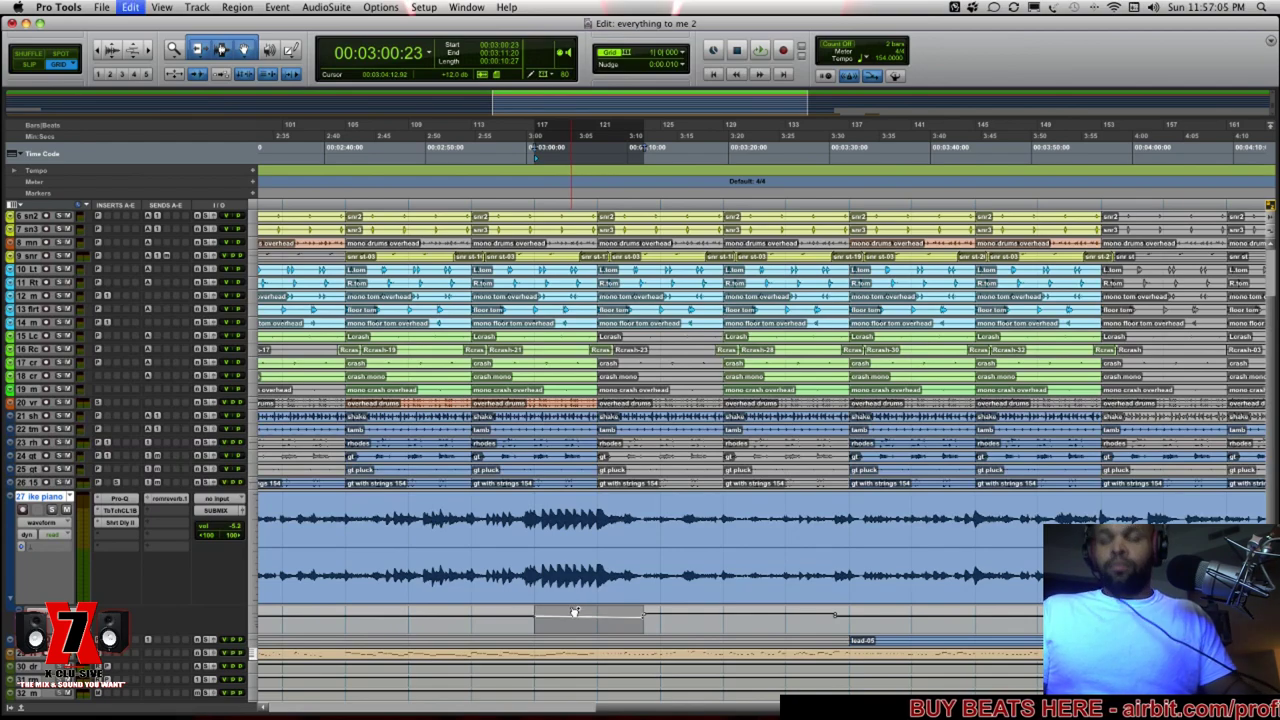
left_click_drag(594, 620, 535, 620)
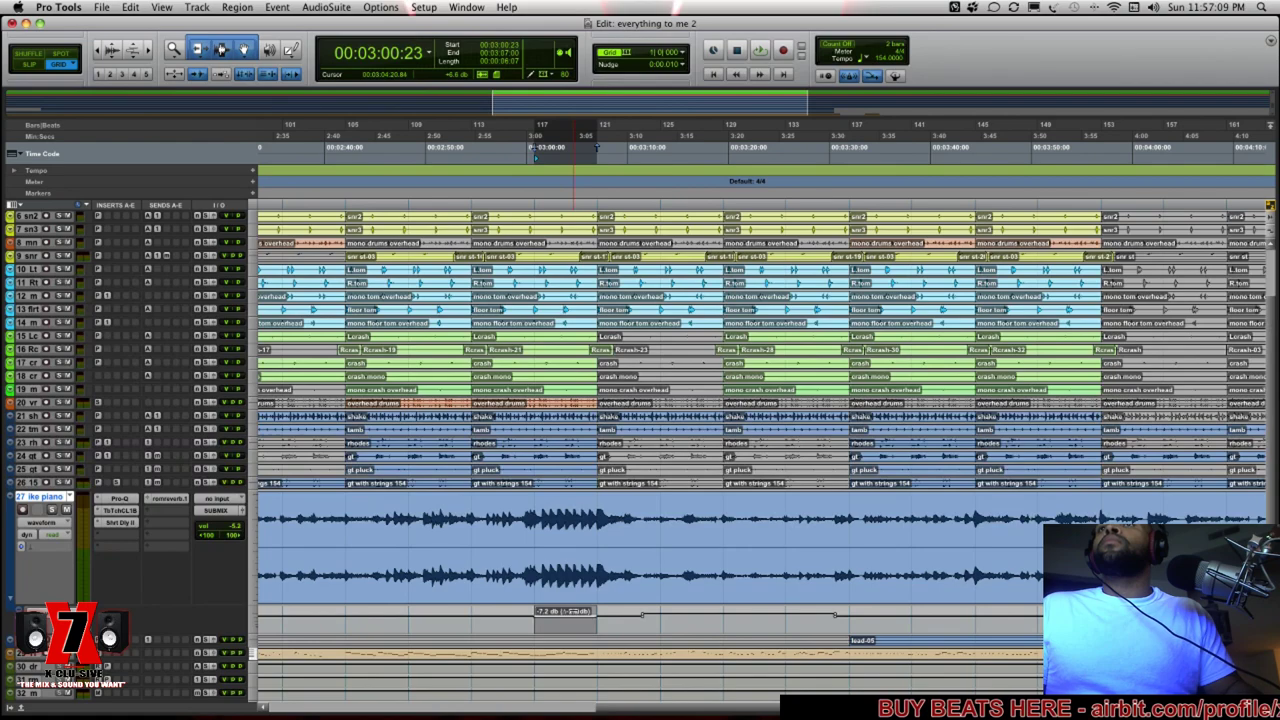
left_click(495, 620)
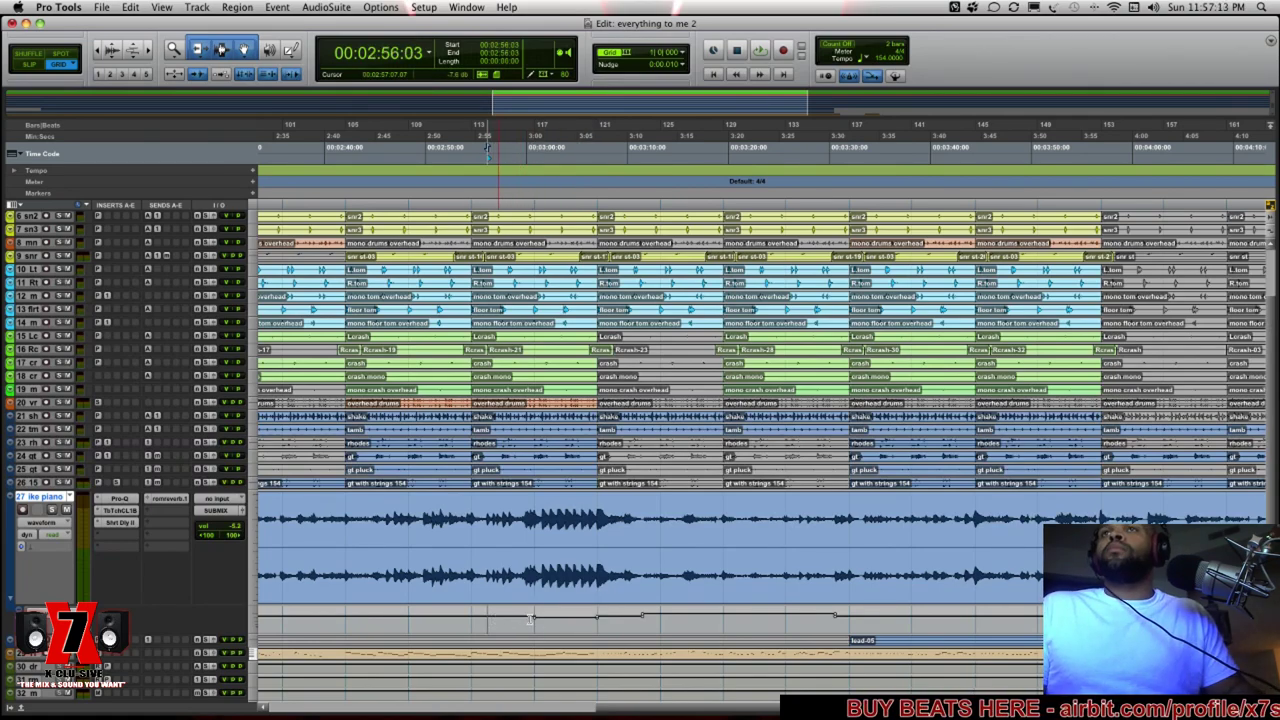
key("space")
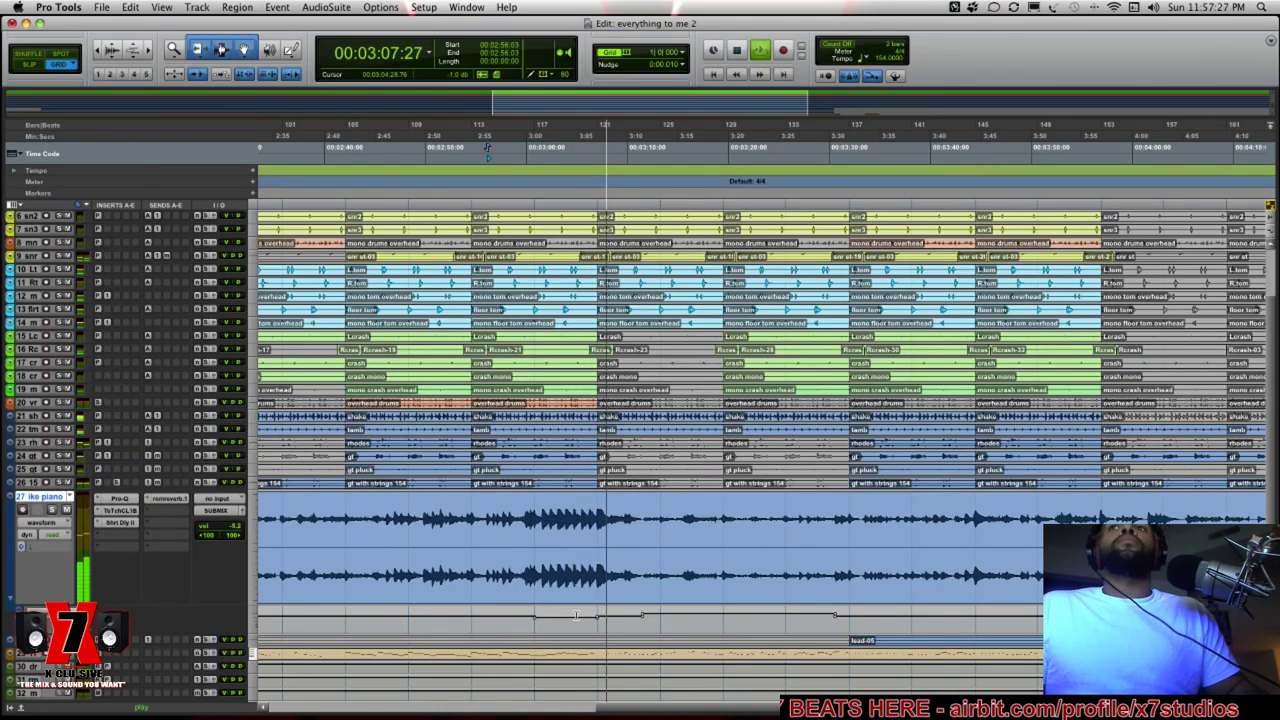
Remove the ike piano's volume breakpoint at 3:07:00 and play the transition from 3:00:23
key("super+bracketright")
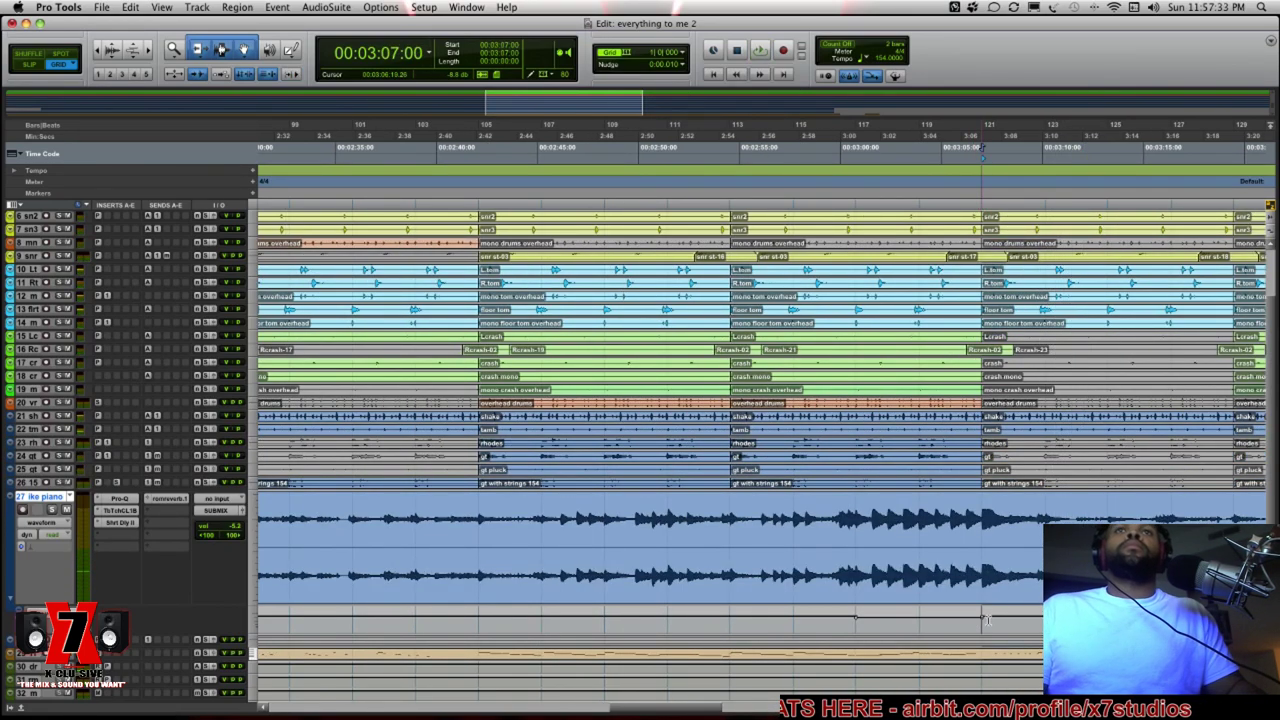
left_click_drag(951, 620, 1004, 624)
key("Left")
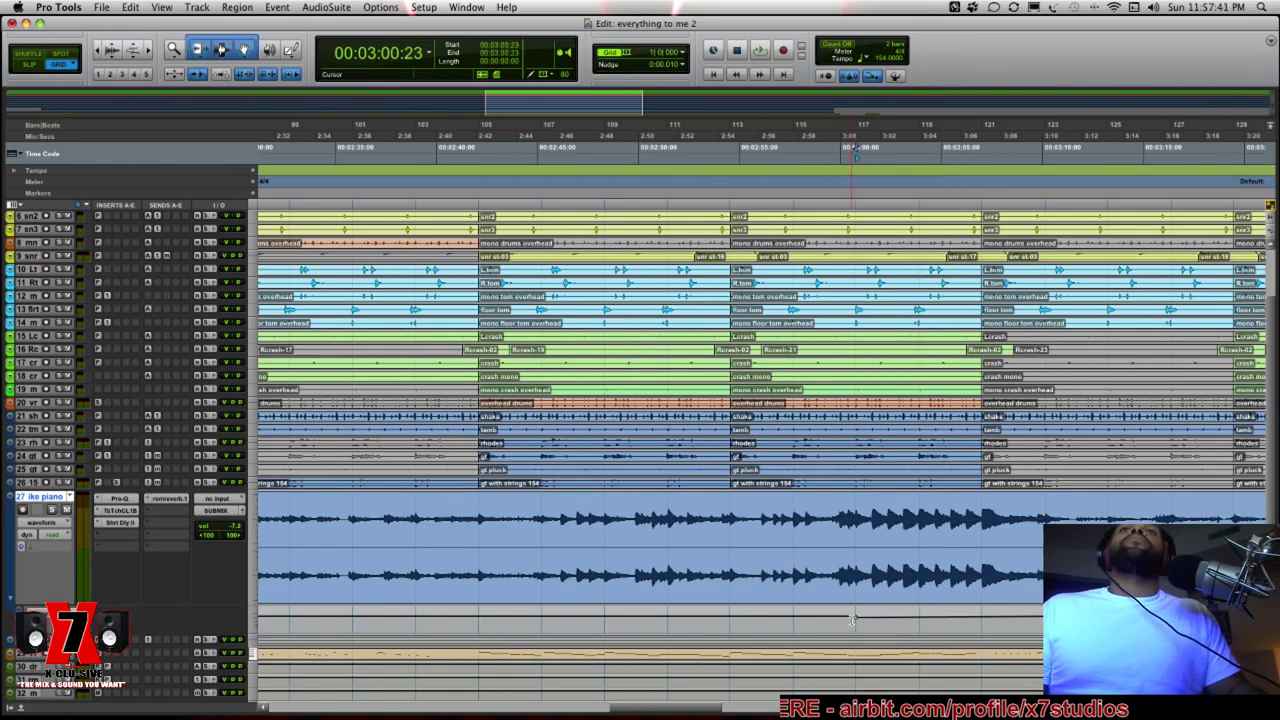
key("space")
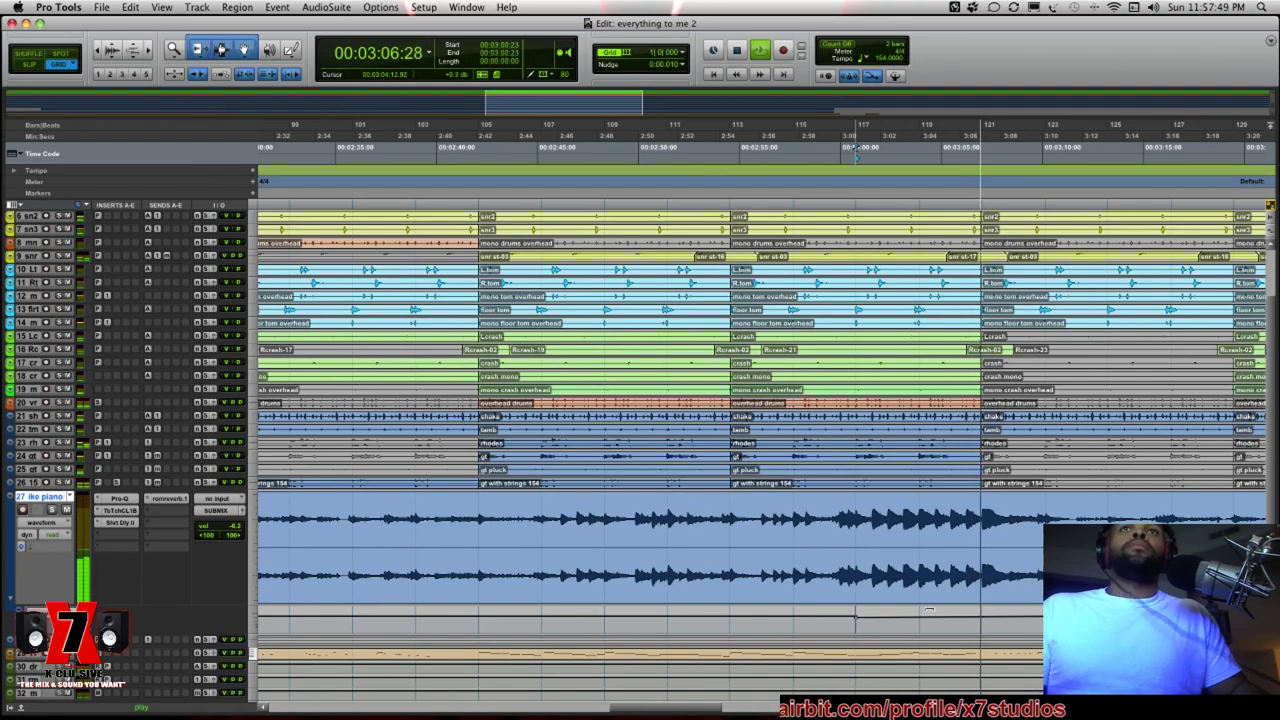
key("space")
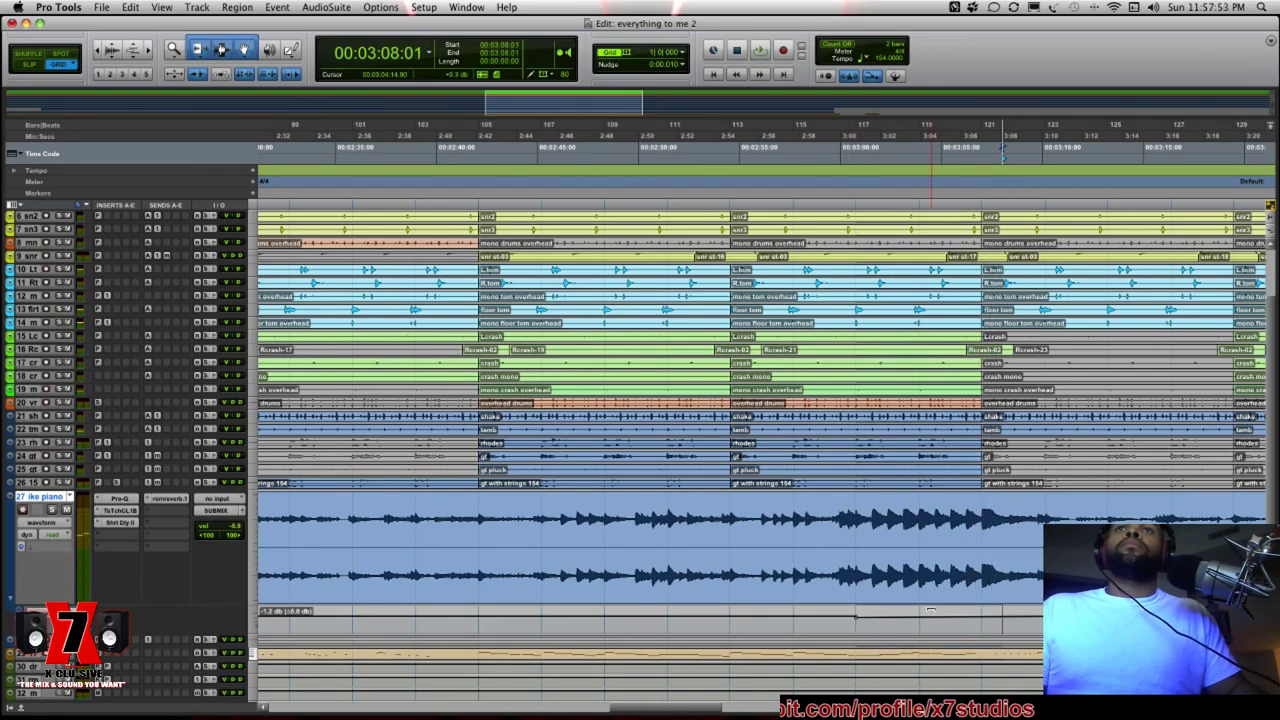
Set the ike piano's volume automation to -7.2 dB from 3:00:23 to 3:08:17 and play from 3:00:23
left_click_drag(930, 610, 930, 610)
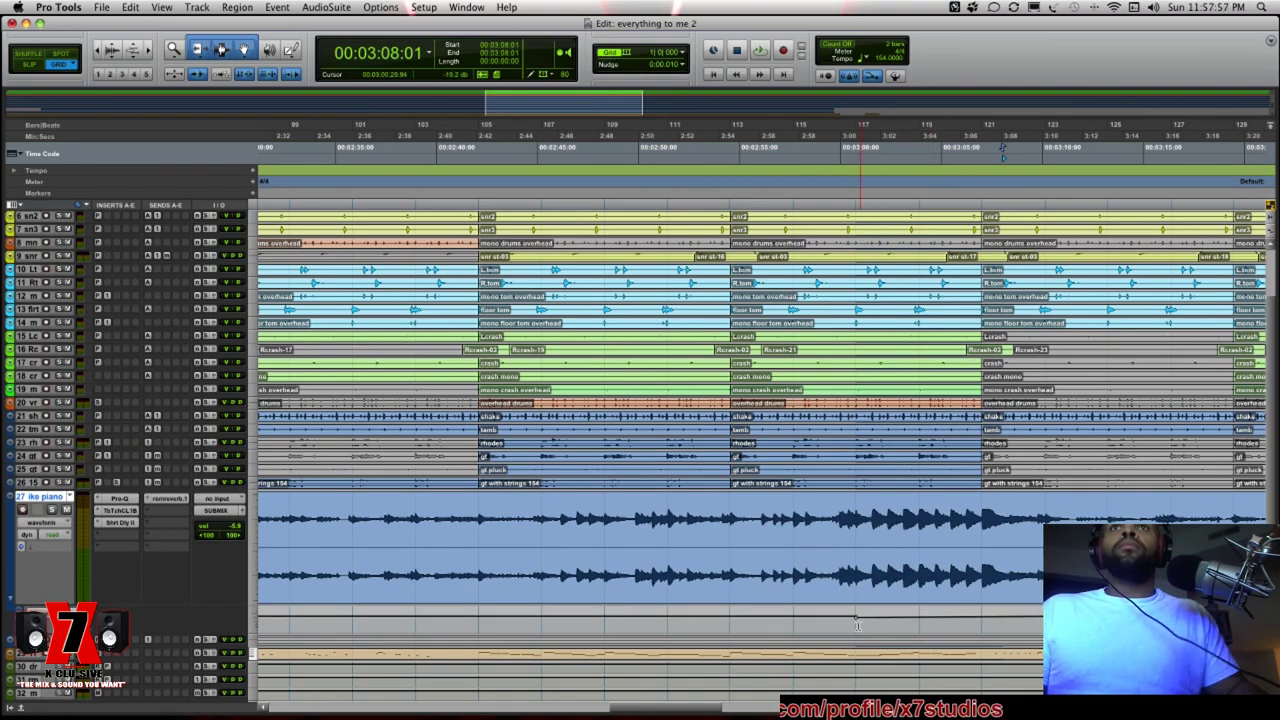
left_click_drag(862, 625, 1010, 628)
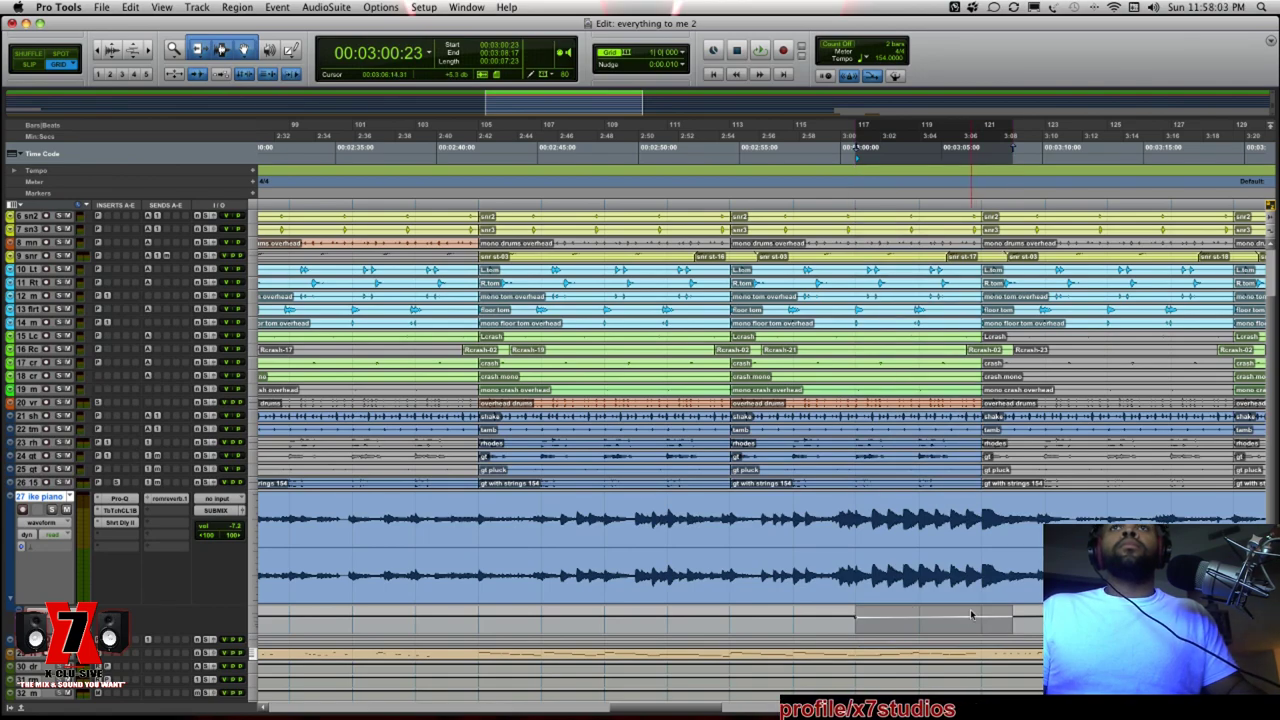
left_click(847, 620)
key("space")
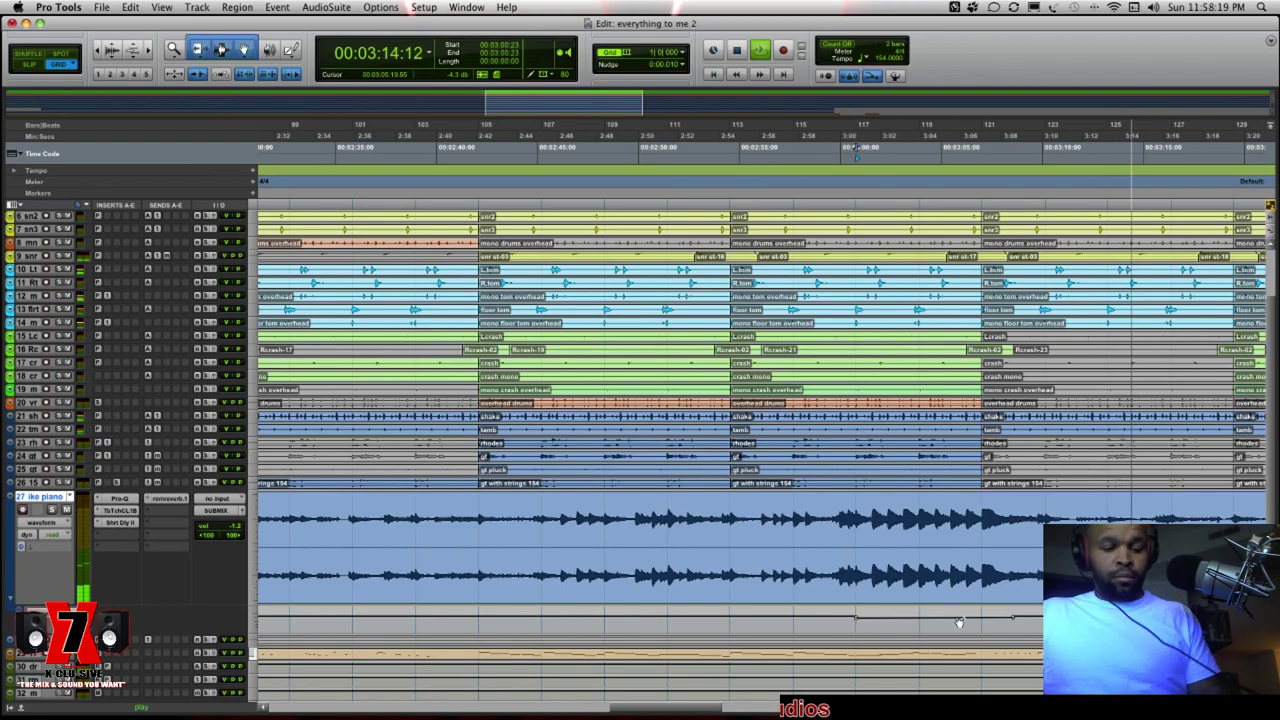
Raise the ike piano's volume automation to -3.2 dB from 3:31:28 to 4:21:24 and play the section
key("super+bracketleft")
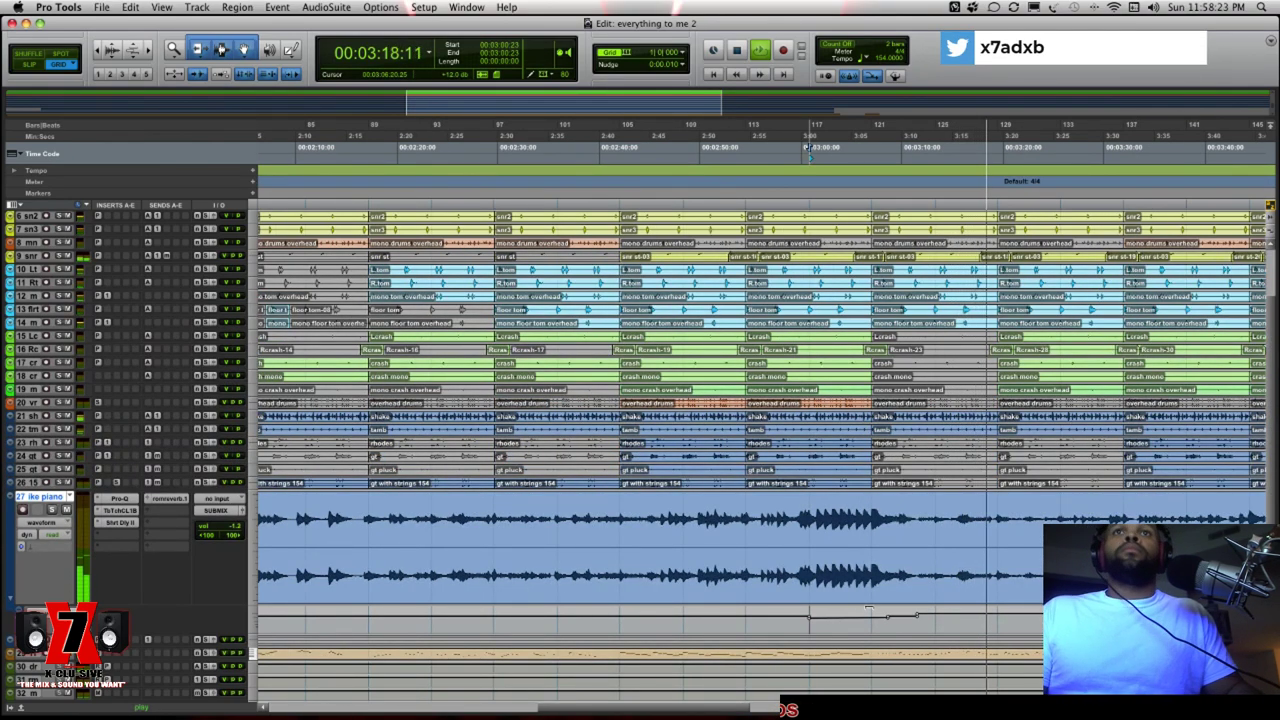
scroll(900, 600, "up", 3)
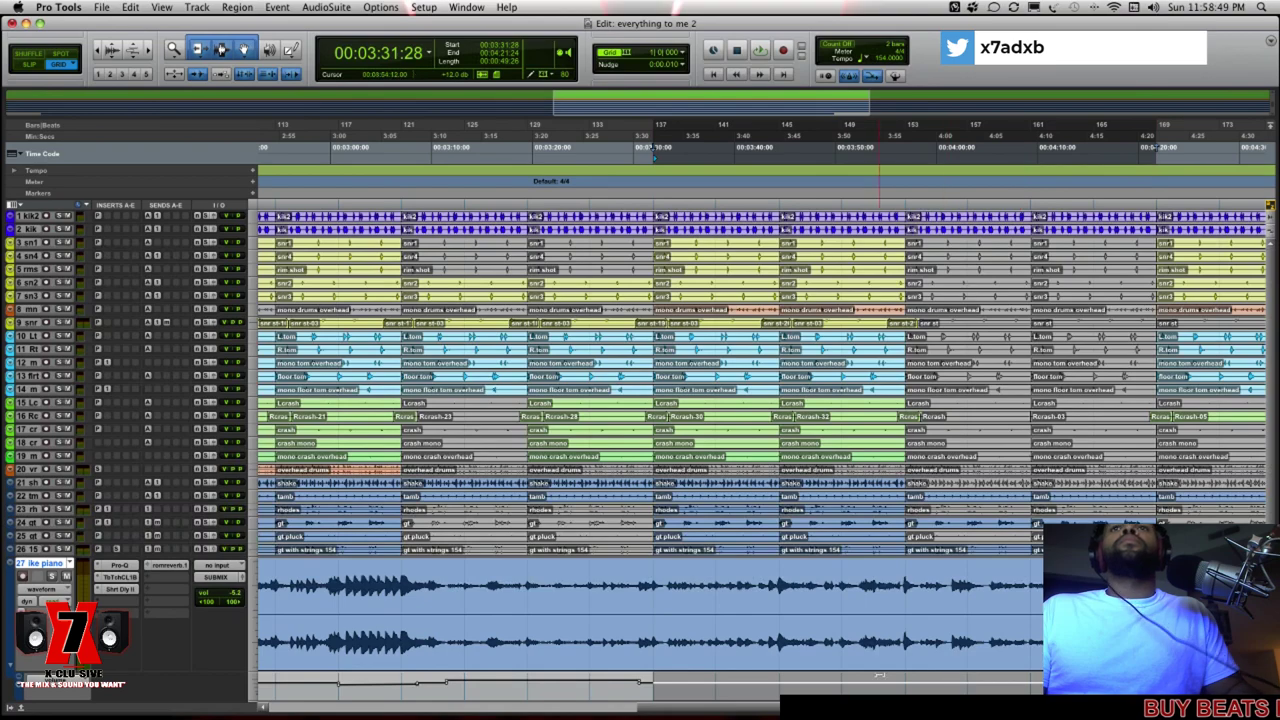
left_click_drag(878, 677, 879, 676)
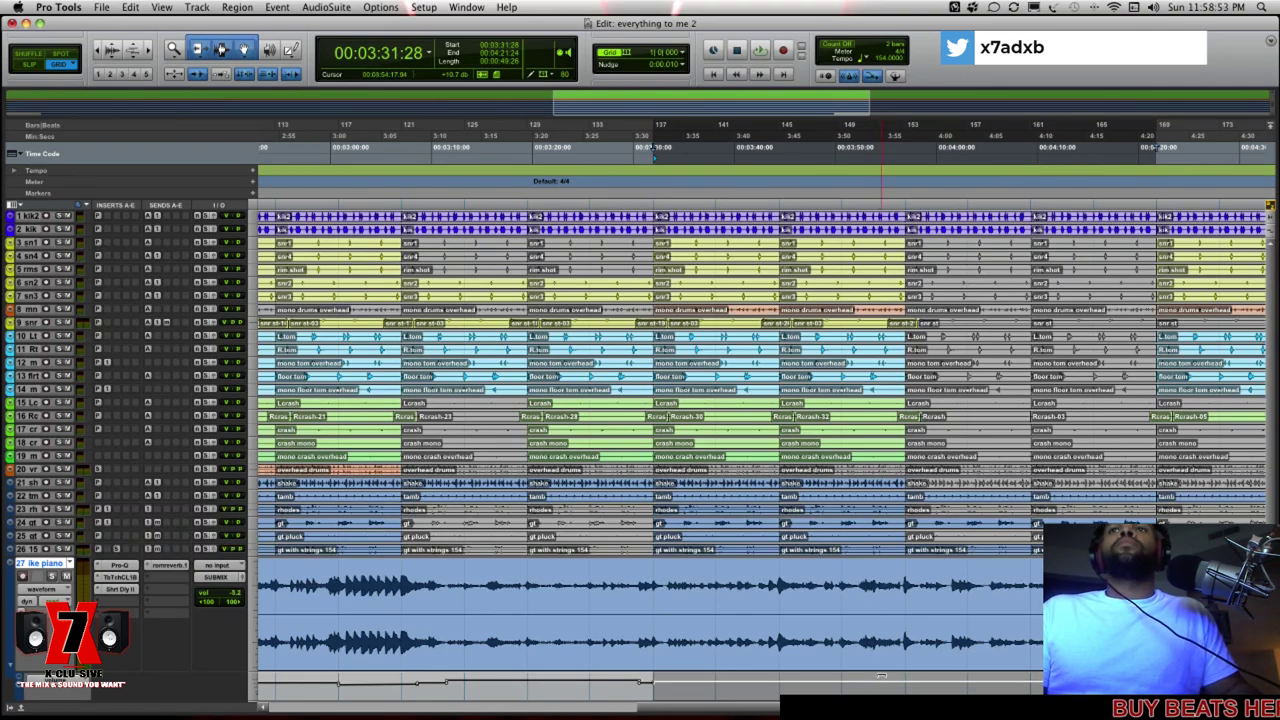
key("space")
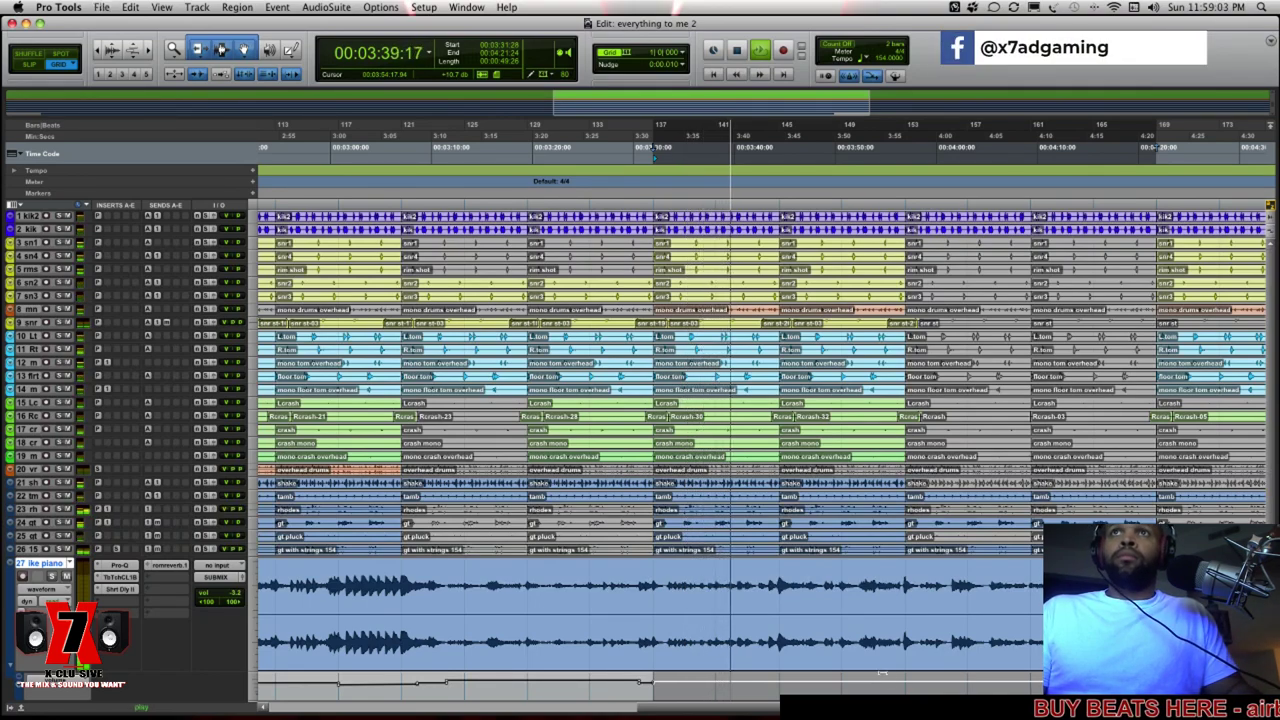
scroll(881, 676, "down", 5)
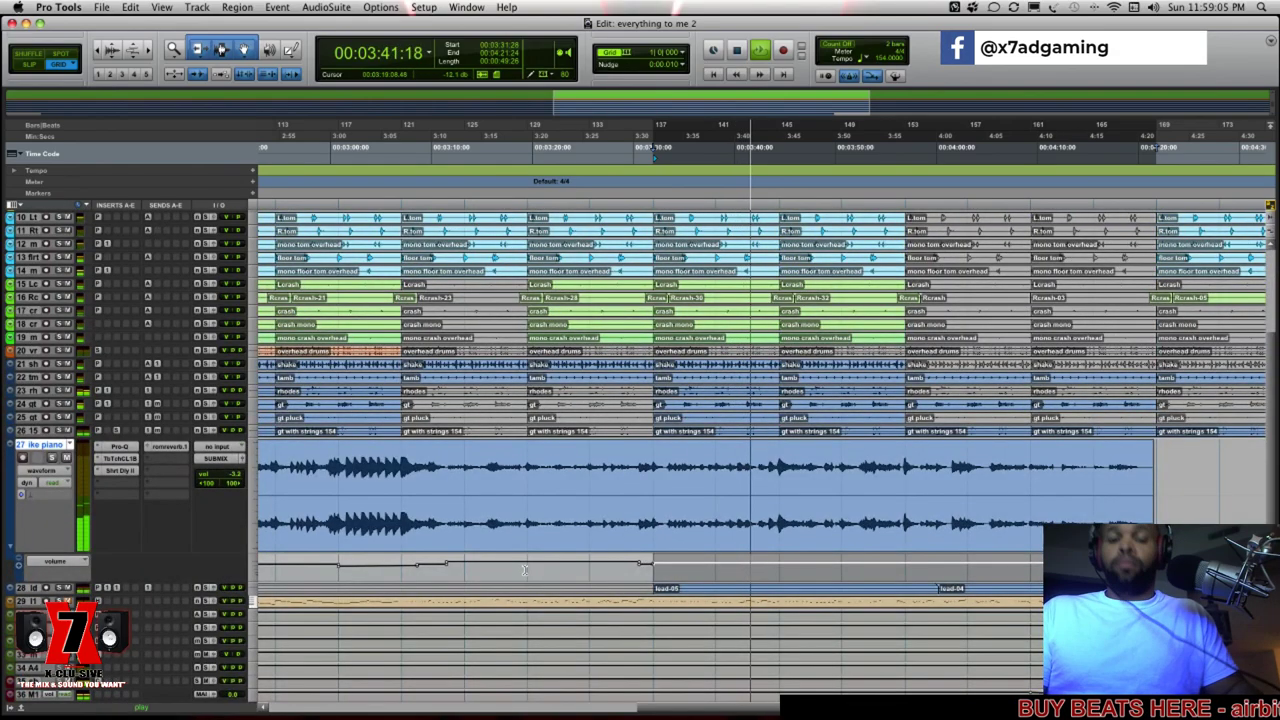
Widen the lead track's stereo panning to 100 left and 100 right in the mixer, and return to the edit view
key("super+equal")
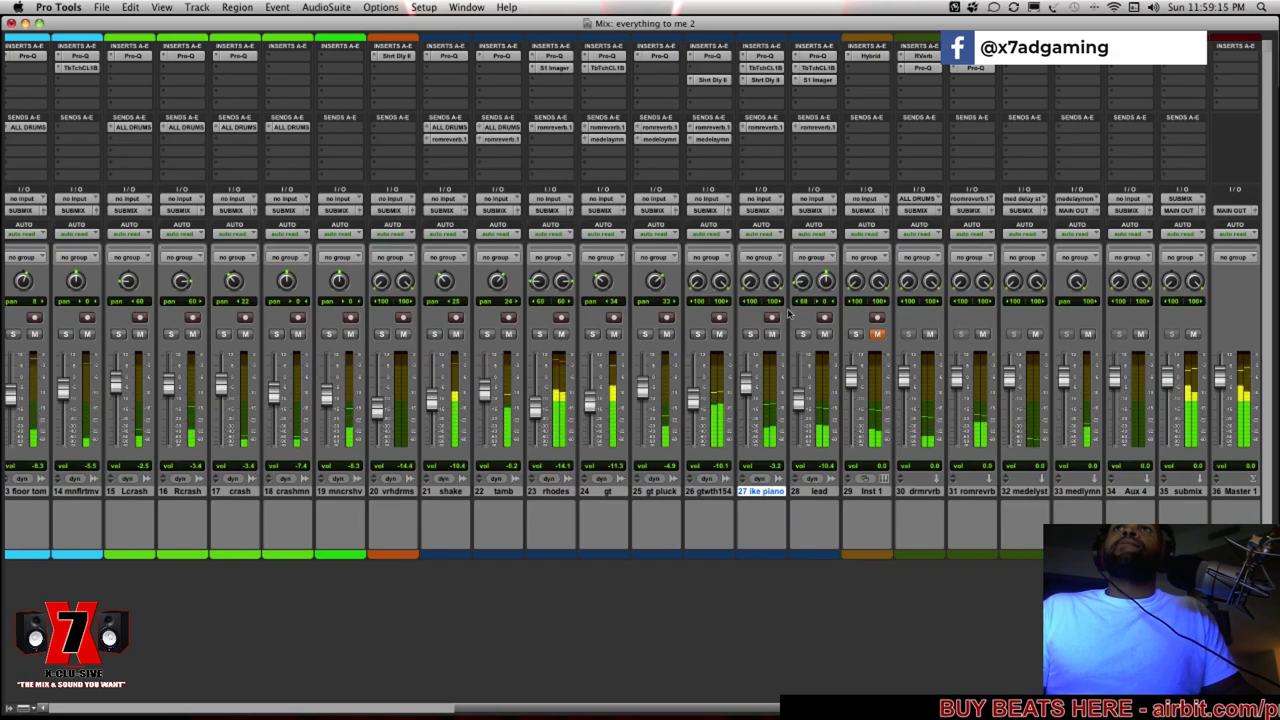
left_click_drag(824, 284, 826, 277)
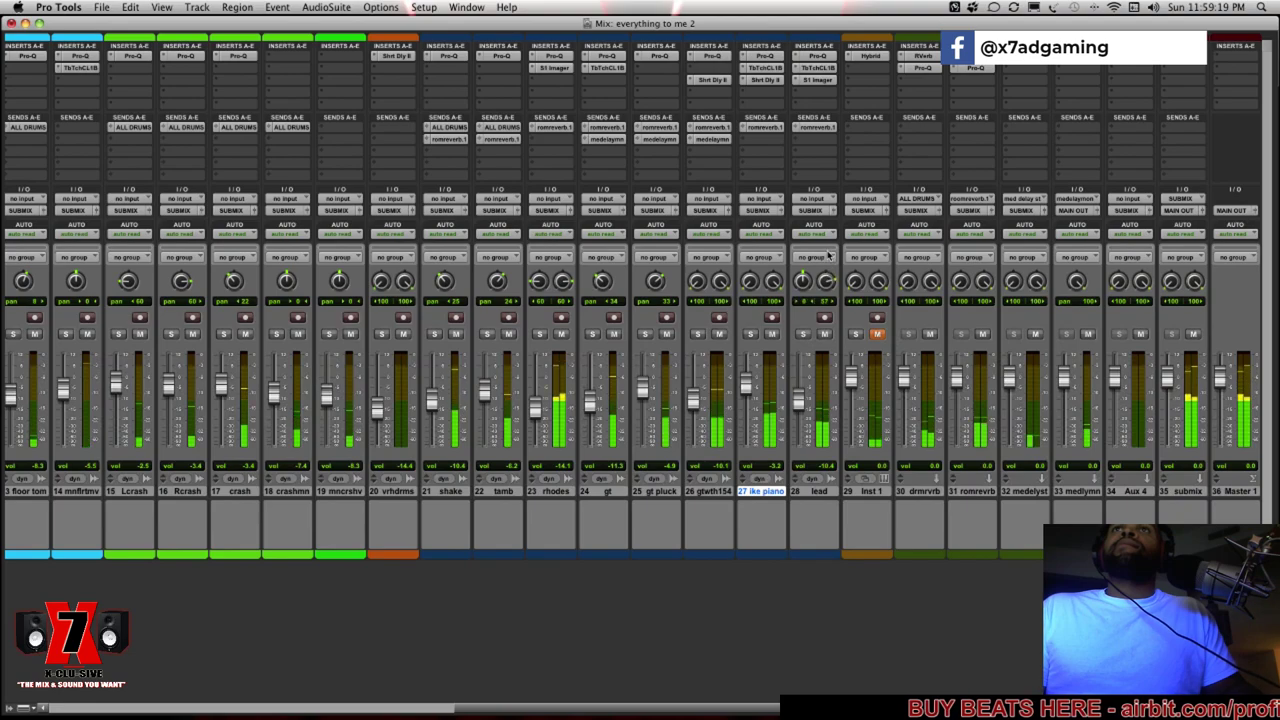
left_click(801, 278, "alt")
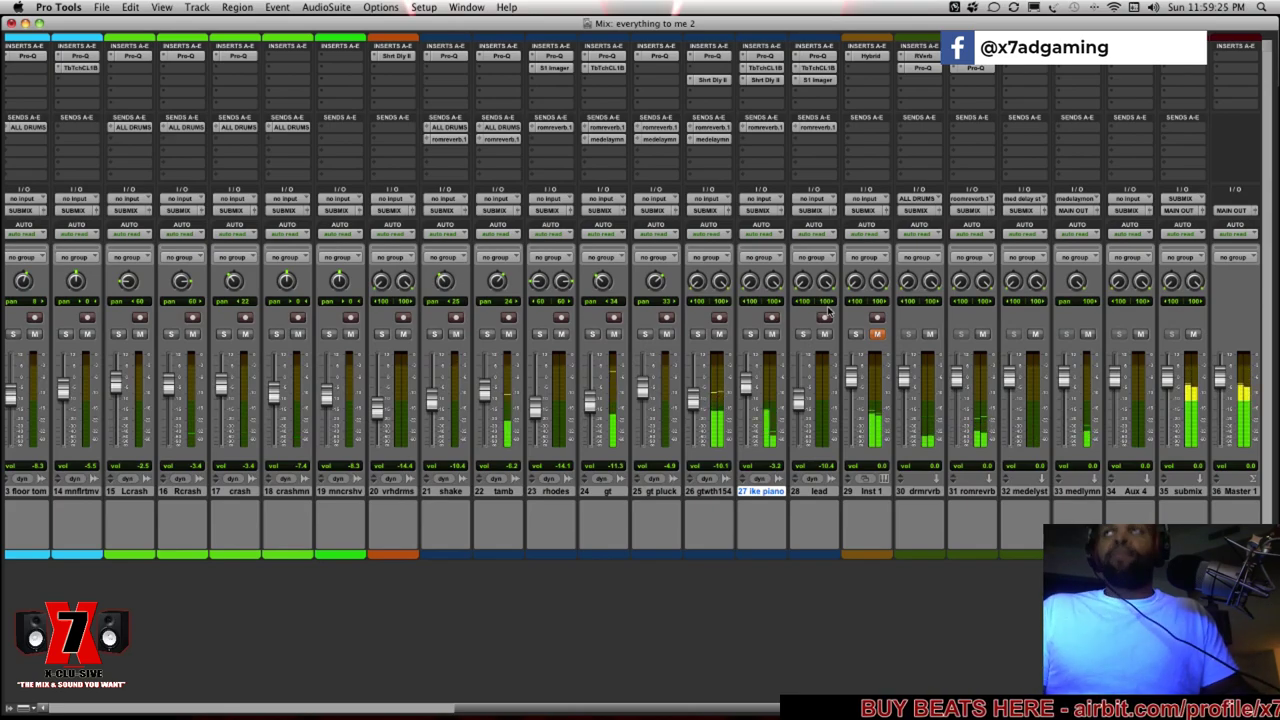
key("super+equal")
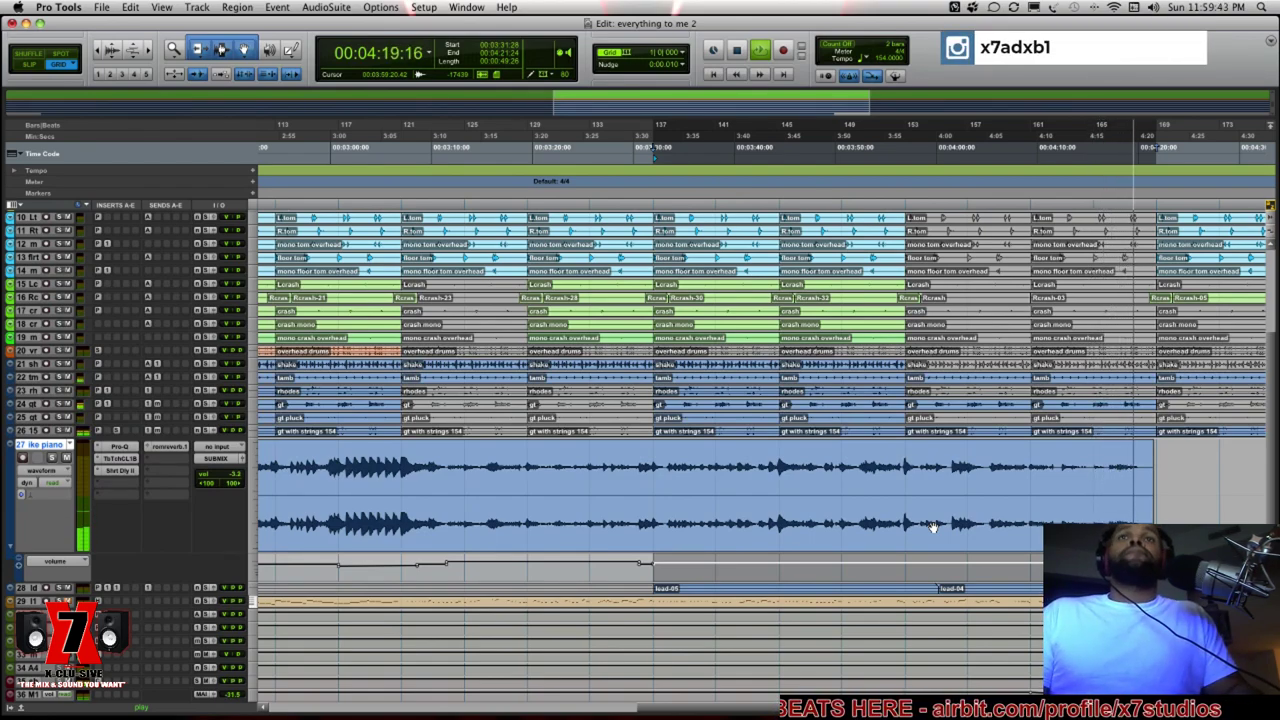
Play the whole mix from the beginning to check the ike piano's level against the full arrangement
key("space")
key("Return")
key("space")
key("XF86AudioRaiseVolume")
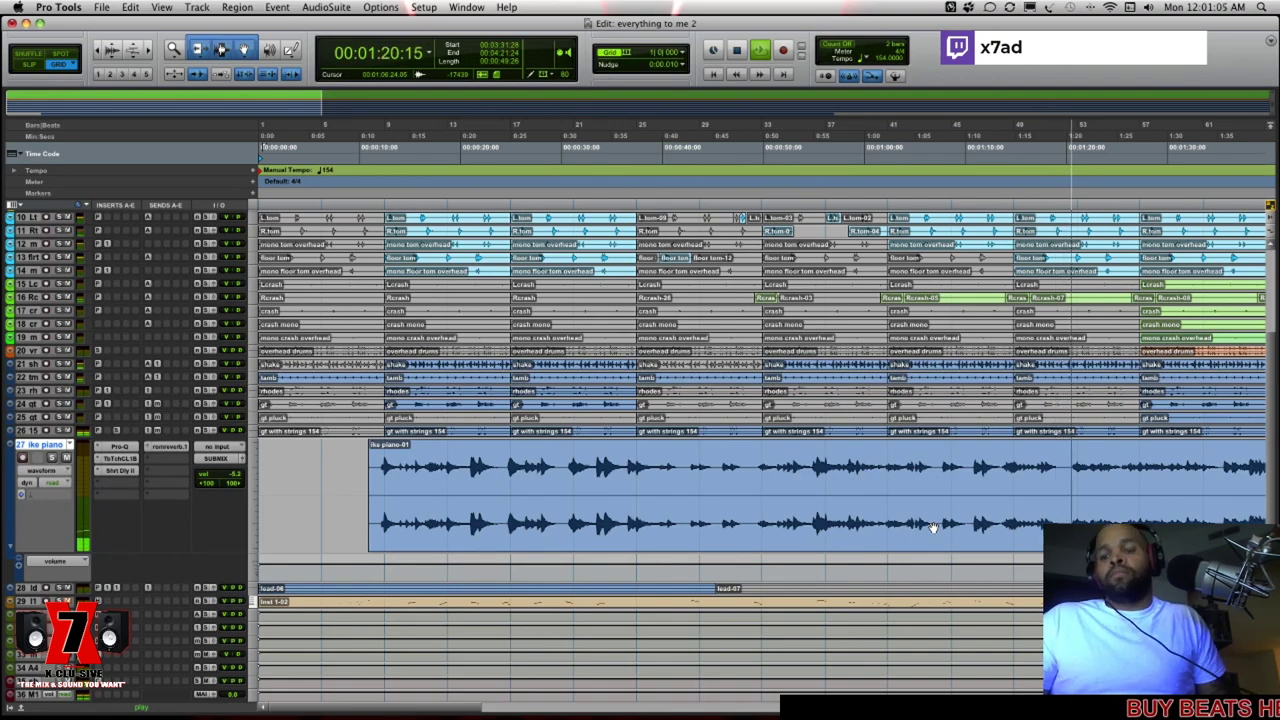
key("super+bracketleft")
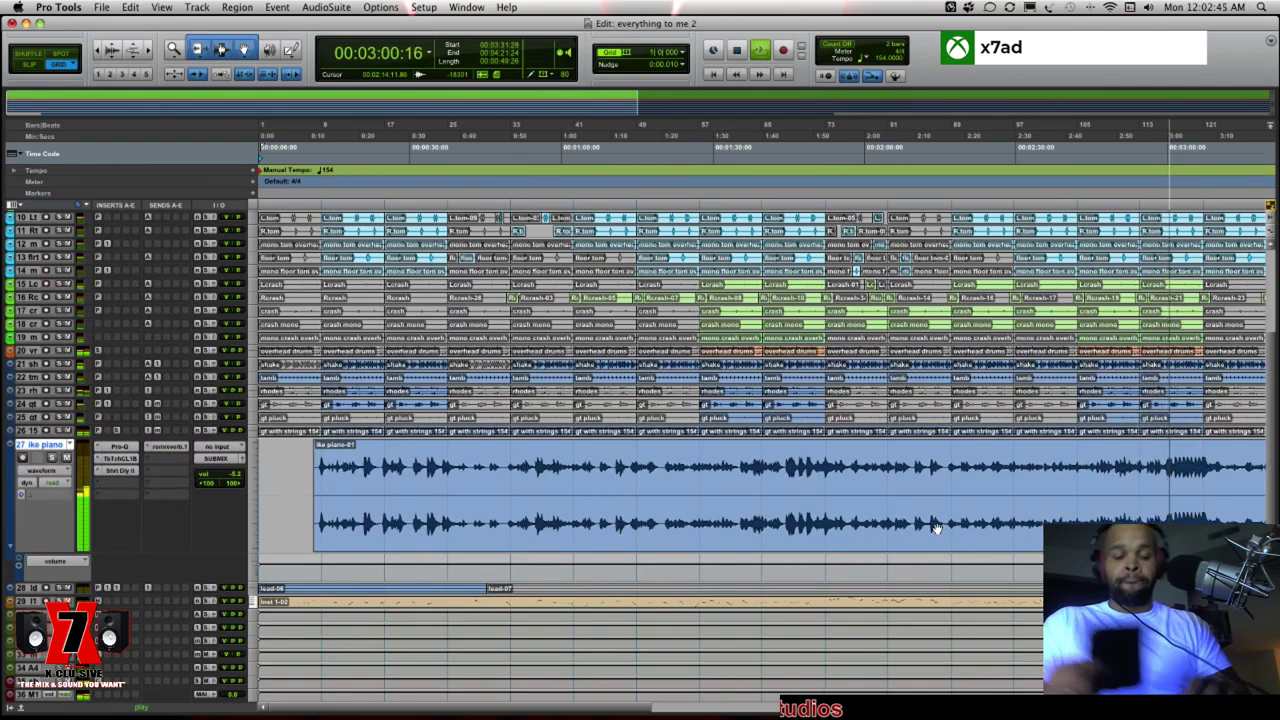
key("r")
key("r")
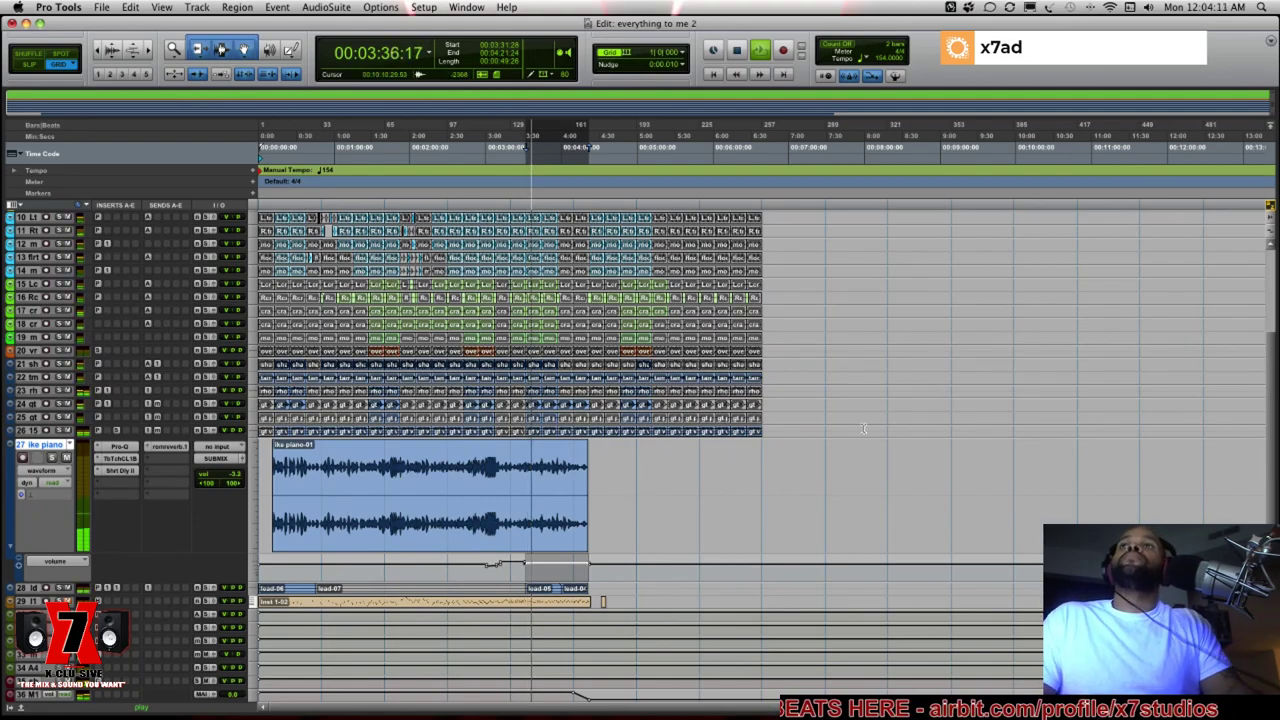
Restart the mix from the beginning and turn up the computer's output volume while listening
left_click(494, 170)
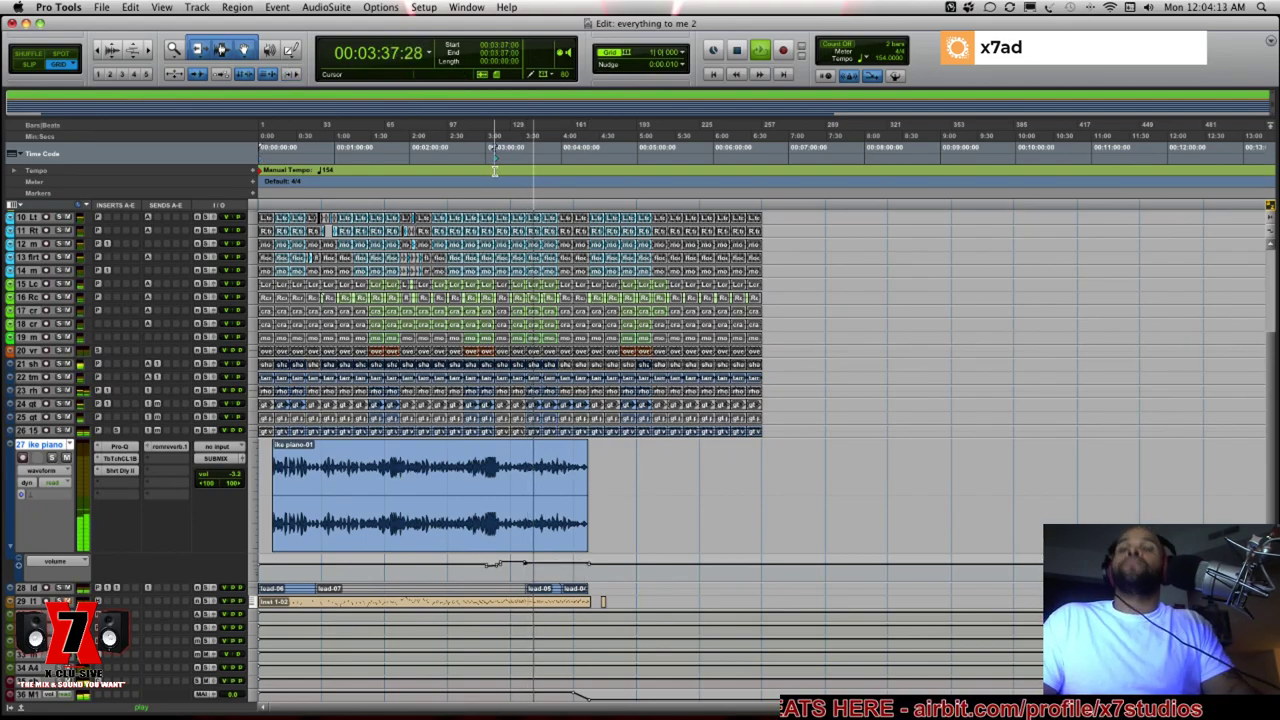
key("space")
key("Return")
key("space")
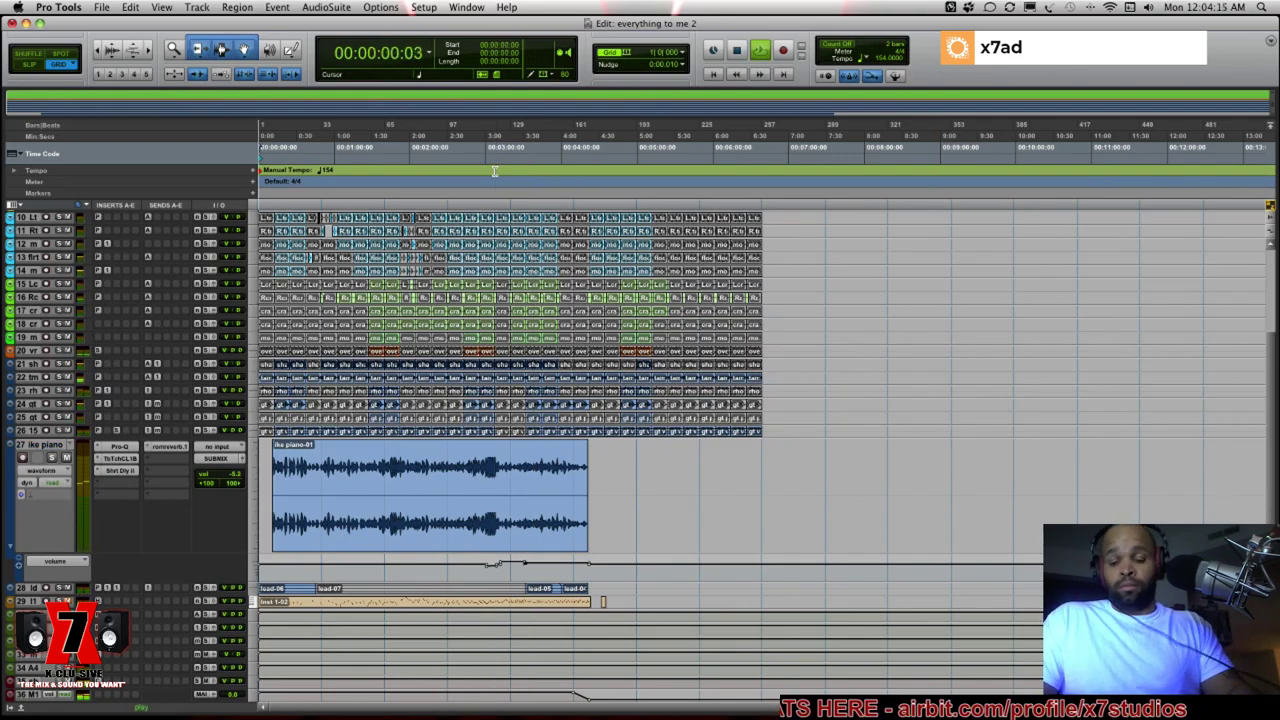
key("XF86AudioLowerVolume")
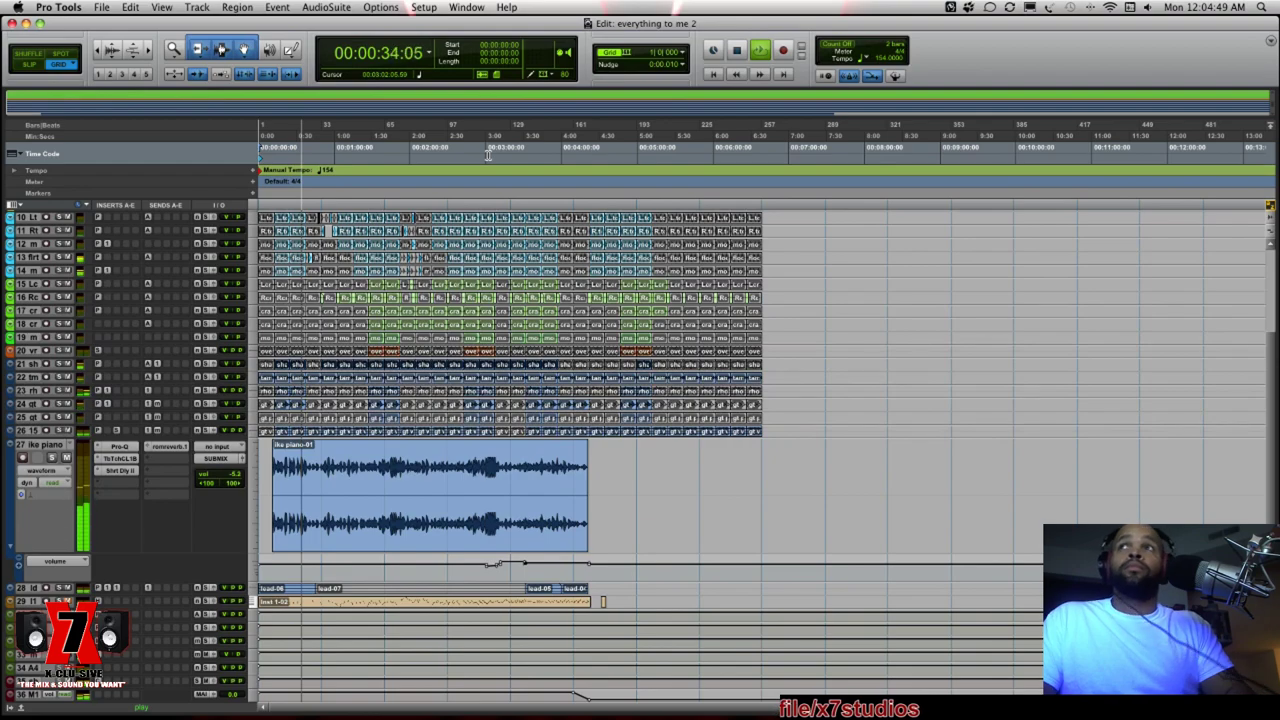
key("XF86AudioRaiseVolume")
key("XF86AudioRaiseVolume")
key("XF86AudioRaiseVolume")
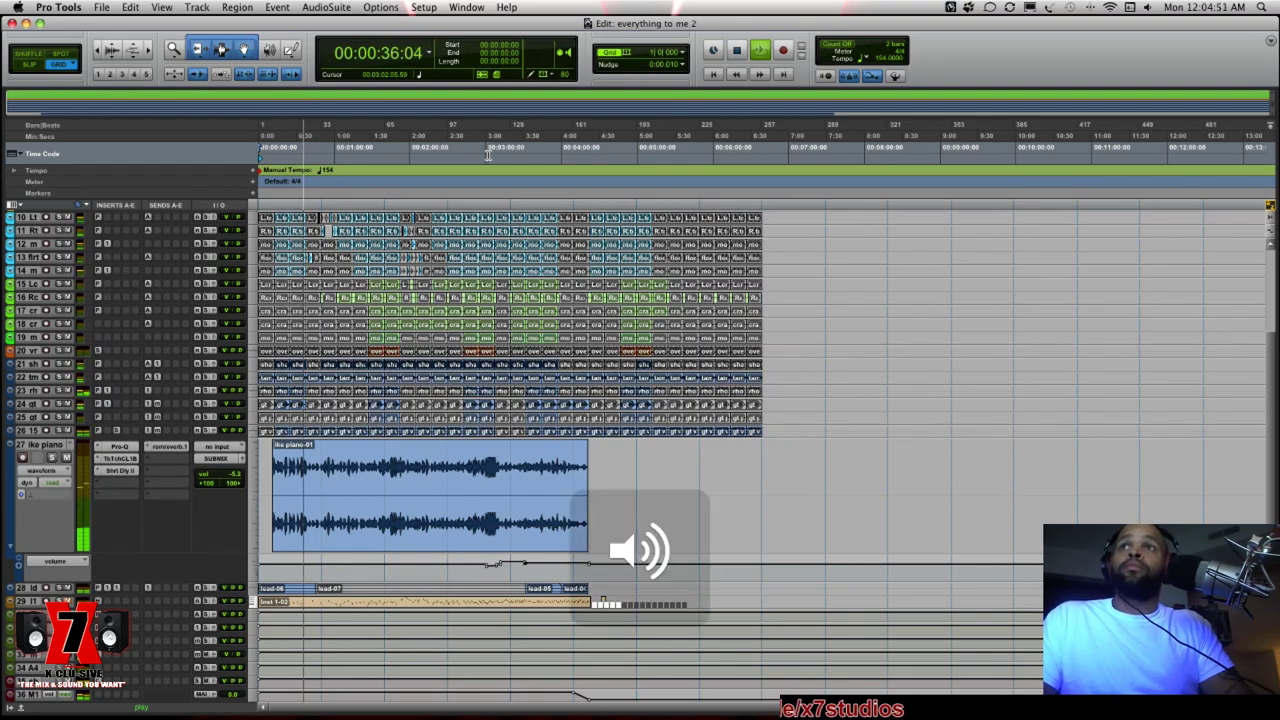
key("XF86AudioRaiseVolume")
key("XF86AudioRaiseVolume")
key("XF86AudioRaiseVolume")
key("XF86AudioRaiseVolume")
key("XF86AudioRaiseVolume")
key("XF86AudioRaiseVolume")
key("XF86AudioRaiseVolume")
key("XF86AudioRaiseVolume")
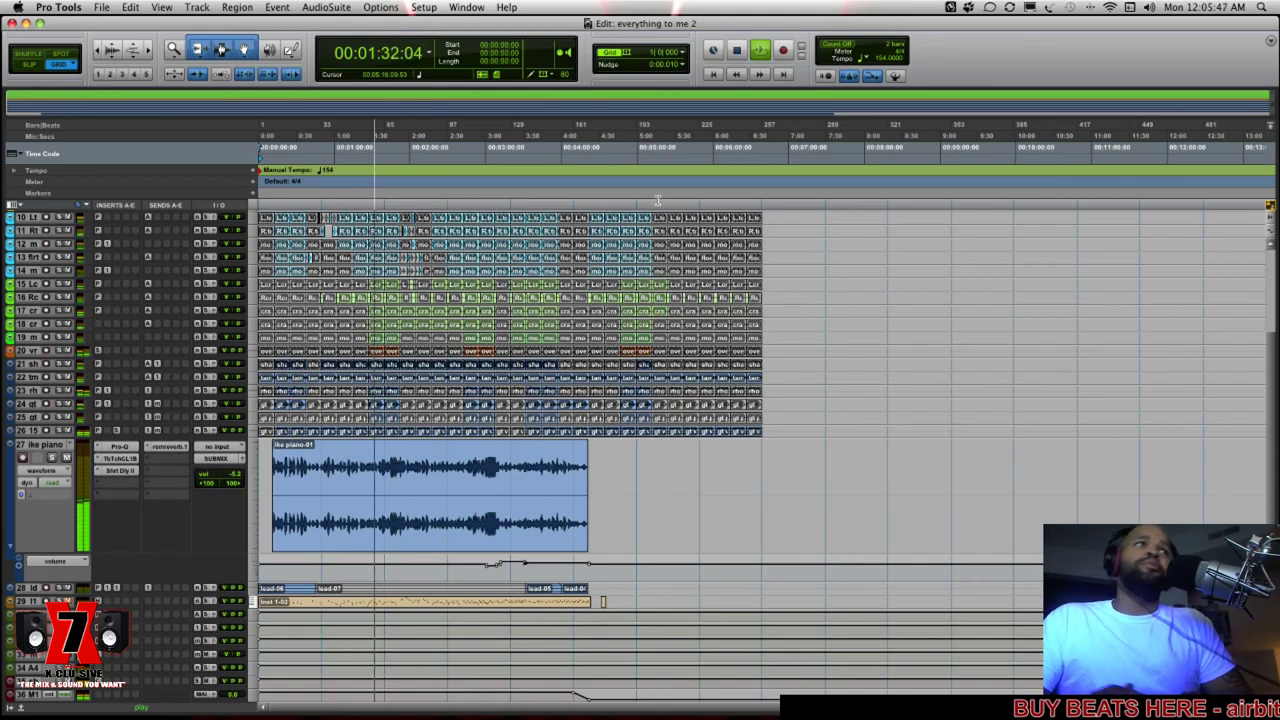
Pause the mix at 1:33:00, resume playback from there and solo the ike piano
key("space")
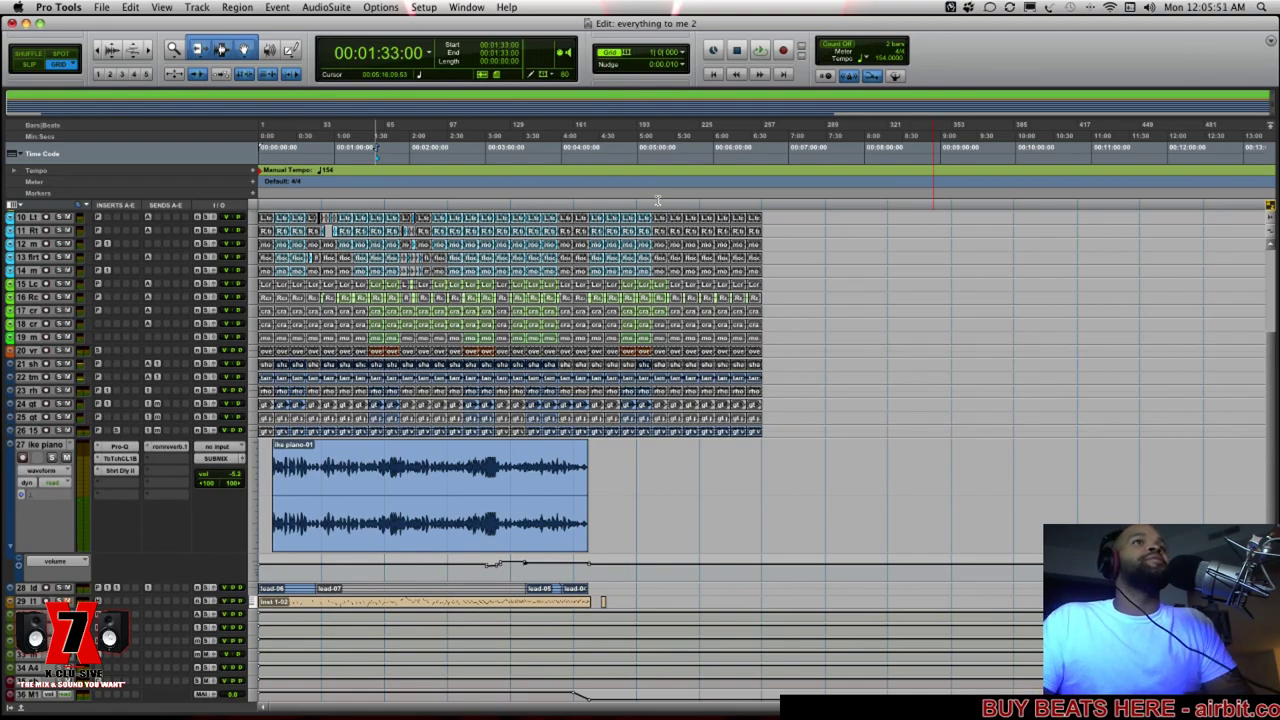
key("space")
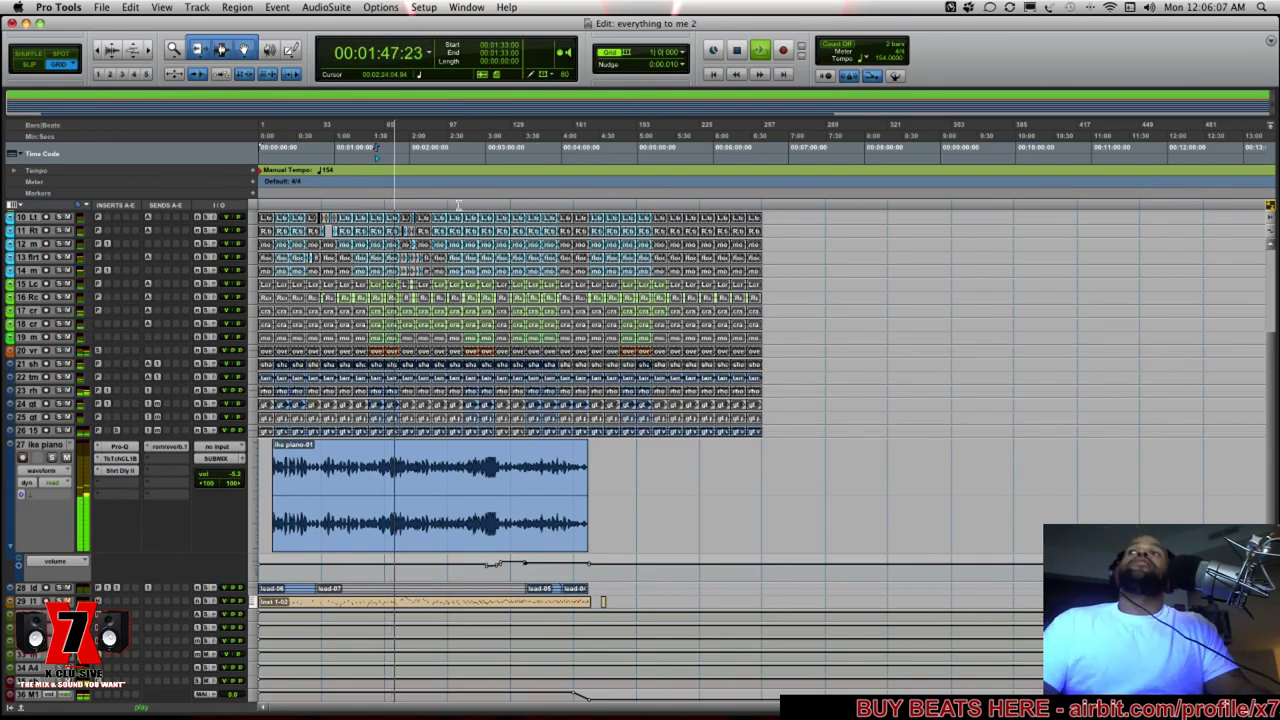
left_click(52, 457)
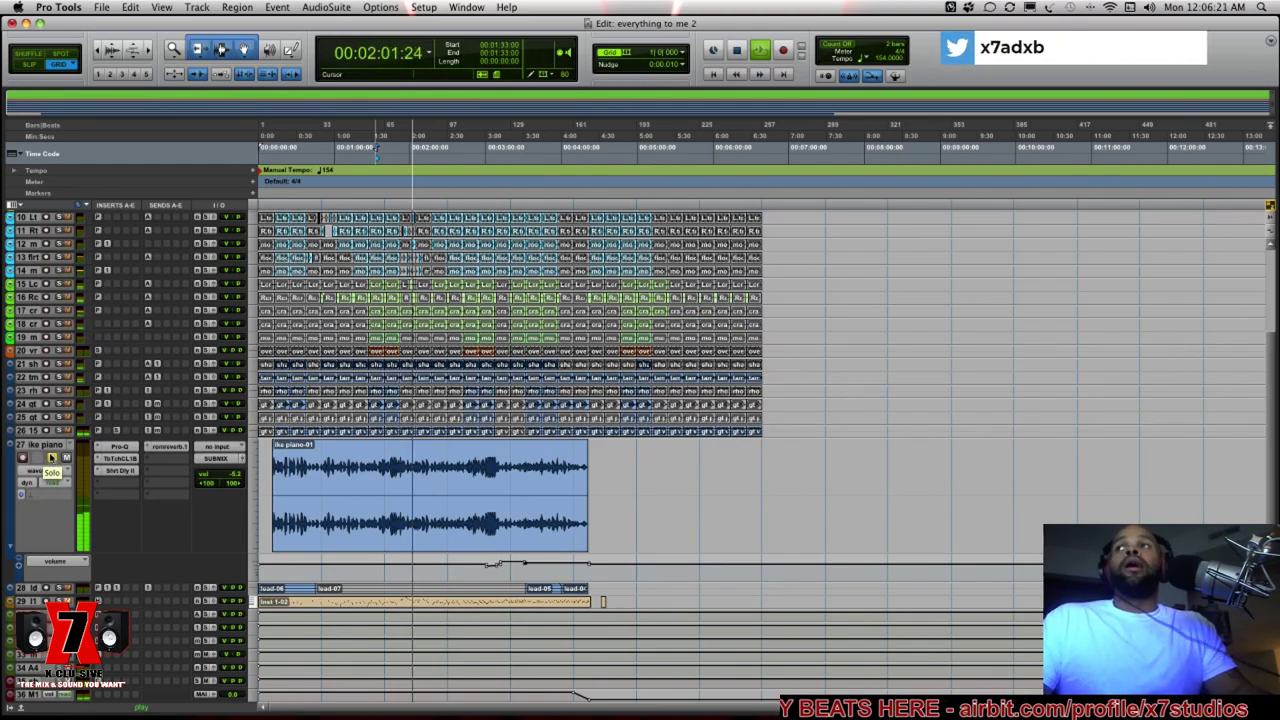
Stop the current playback and play the mix briefly from the opening bars
key("space")
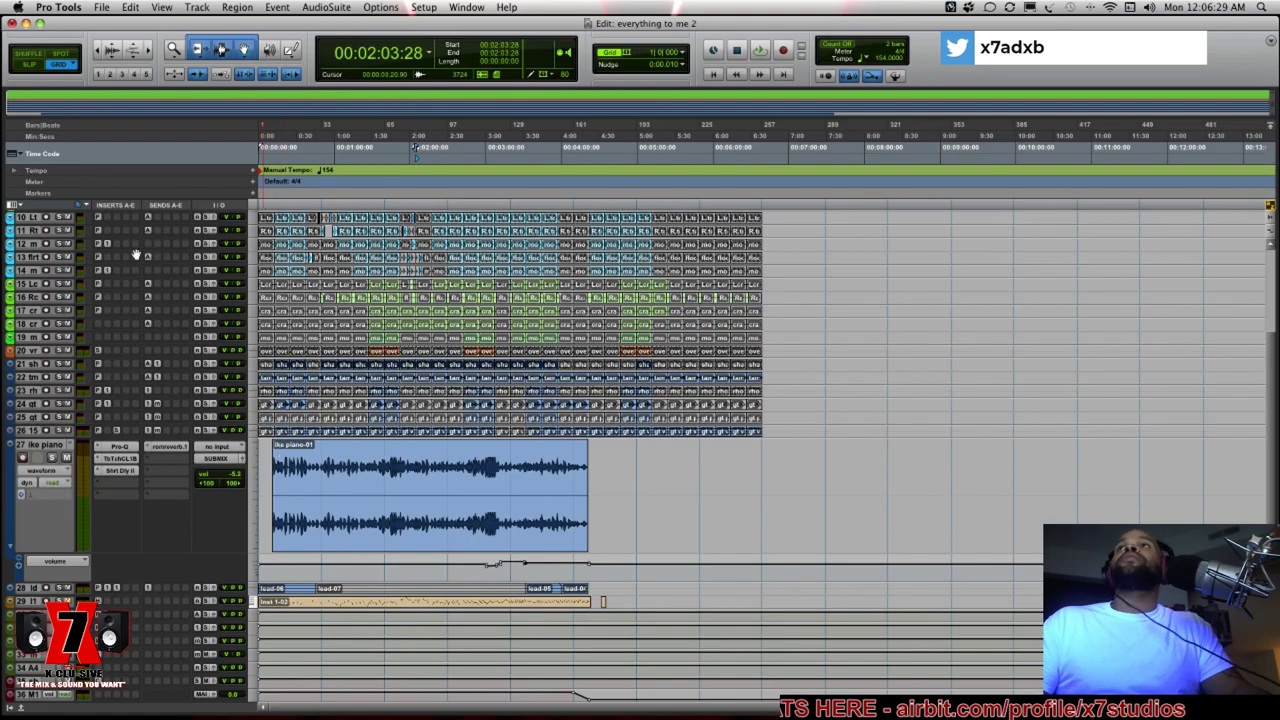
left_click(269, 289)
left_click_drag(272, 290, 263, 290)
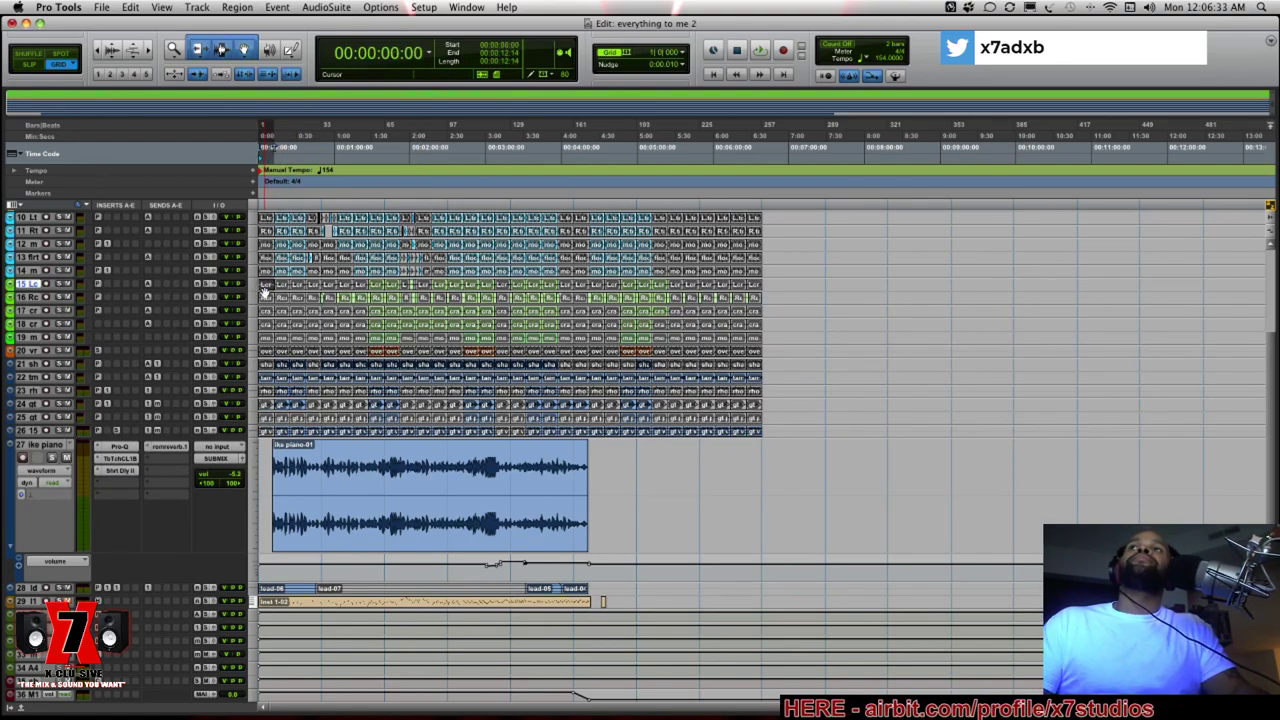
key("space")
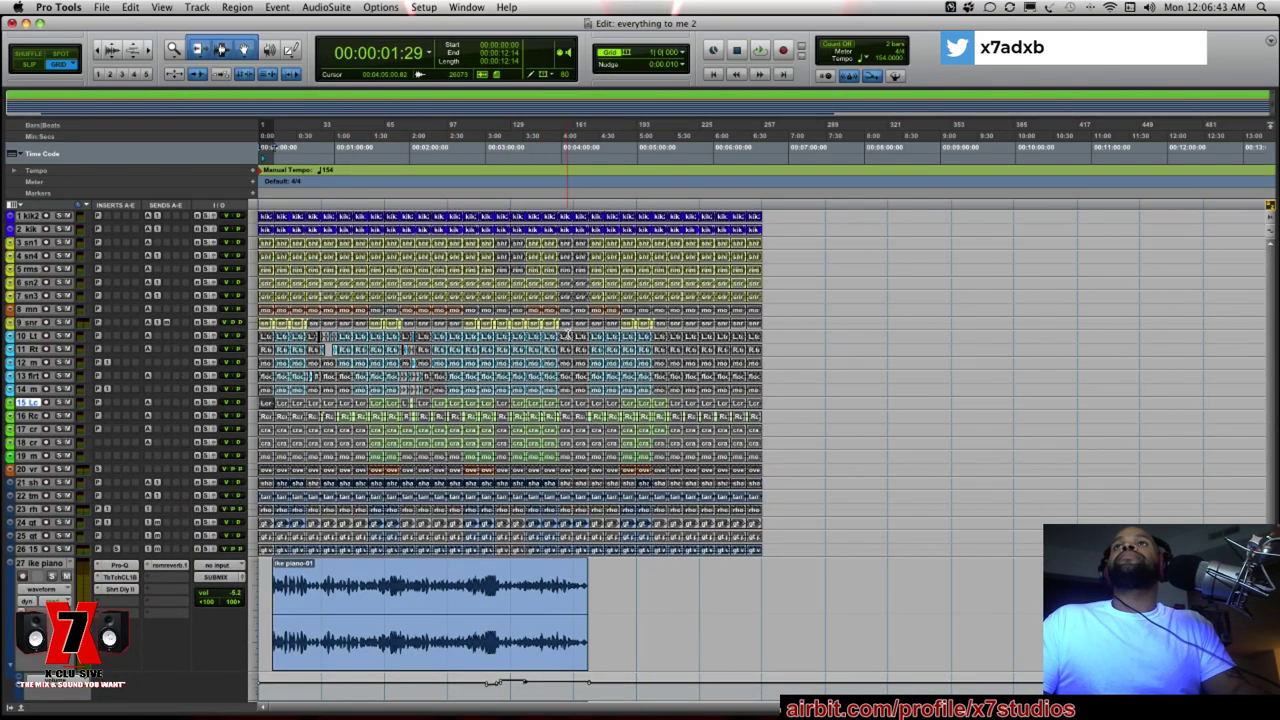
Select the sn2 and sn3 regions starting at 3:56:26 and audition the mix from there, restarting it once
left_click(566, 300)
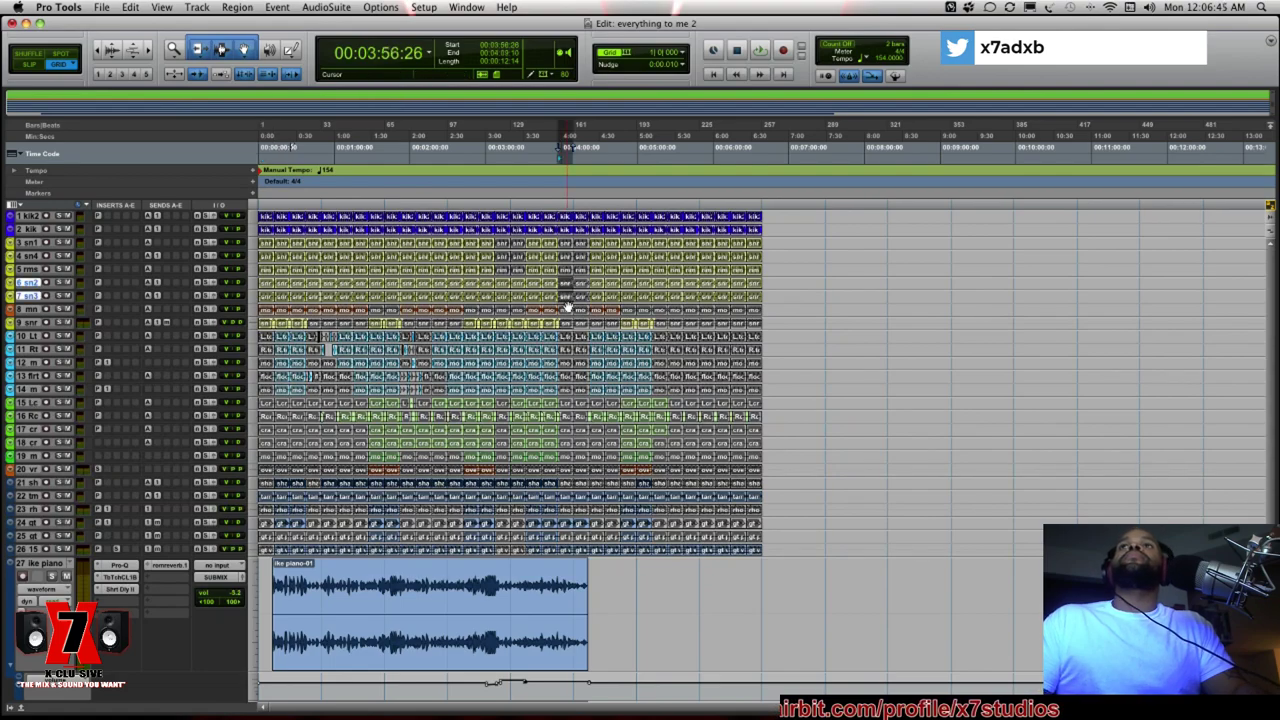
key("space")
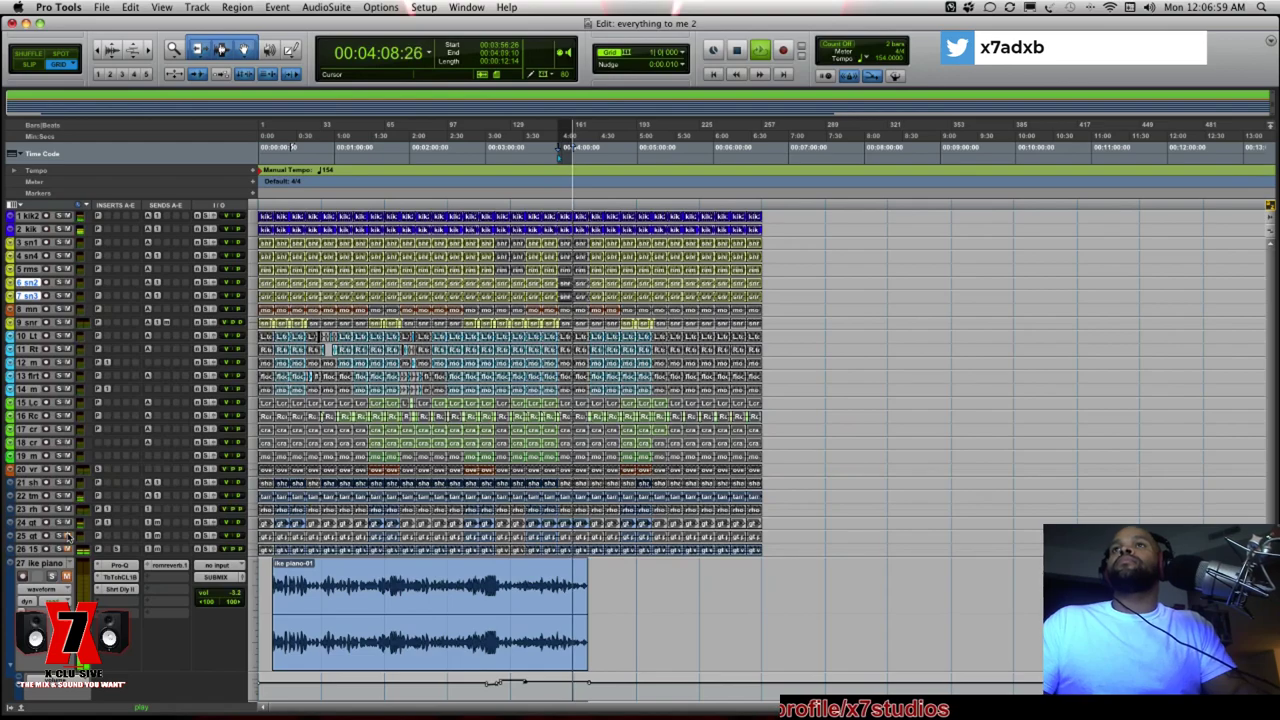
key("space")
key("space")
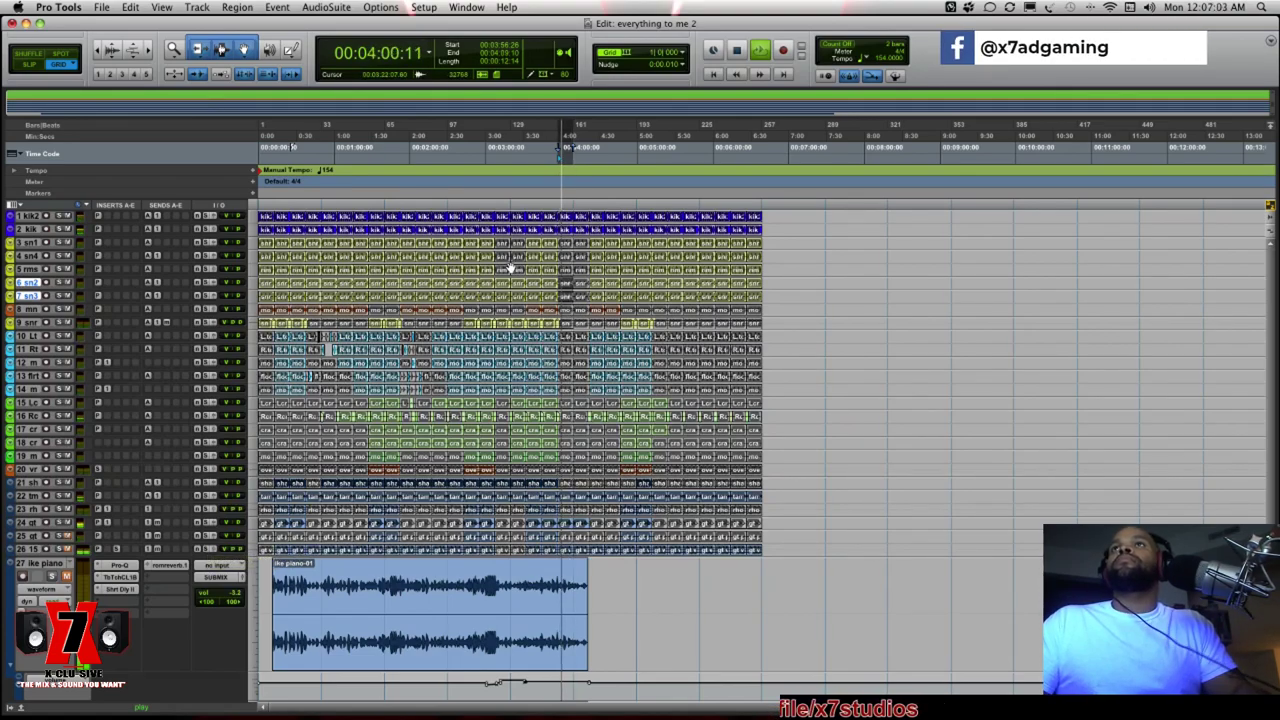
Audition the mix from 3:07:00 with the sn1 and sn4 regions there selected, and stop playback
key("period")
key("1")
key("period")
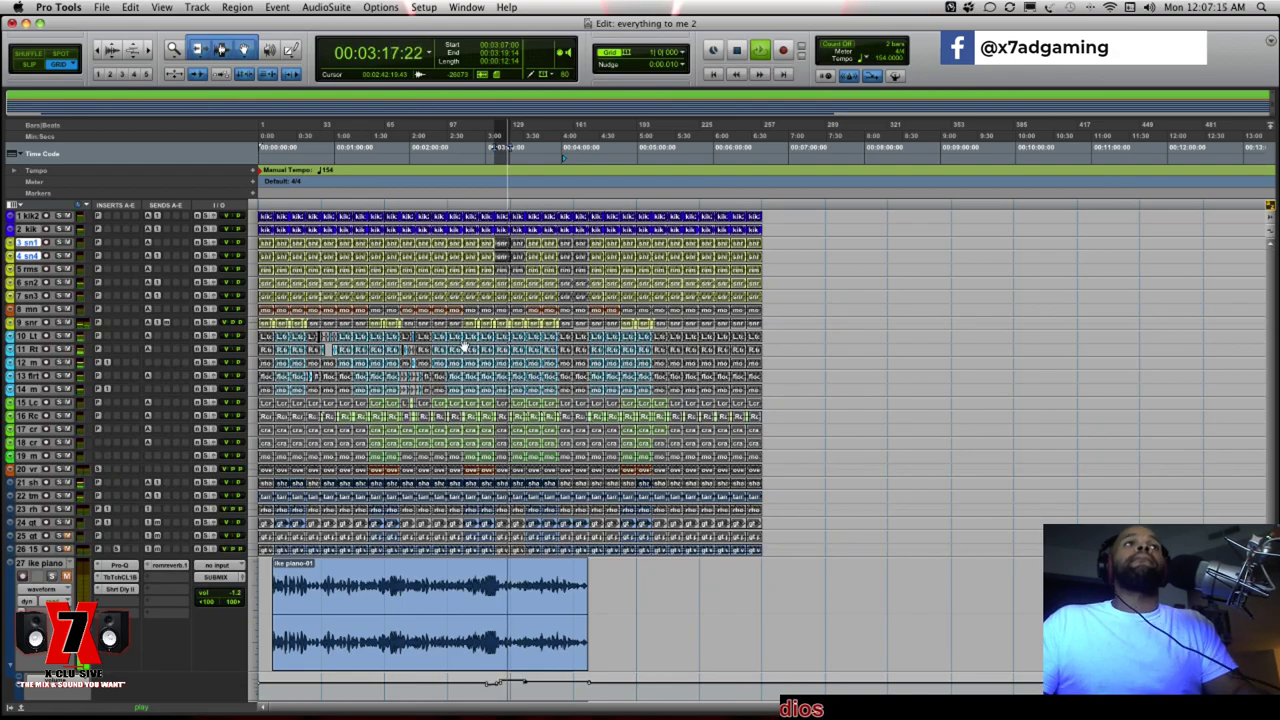
key("space")
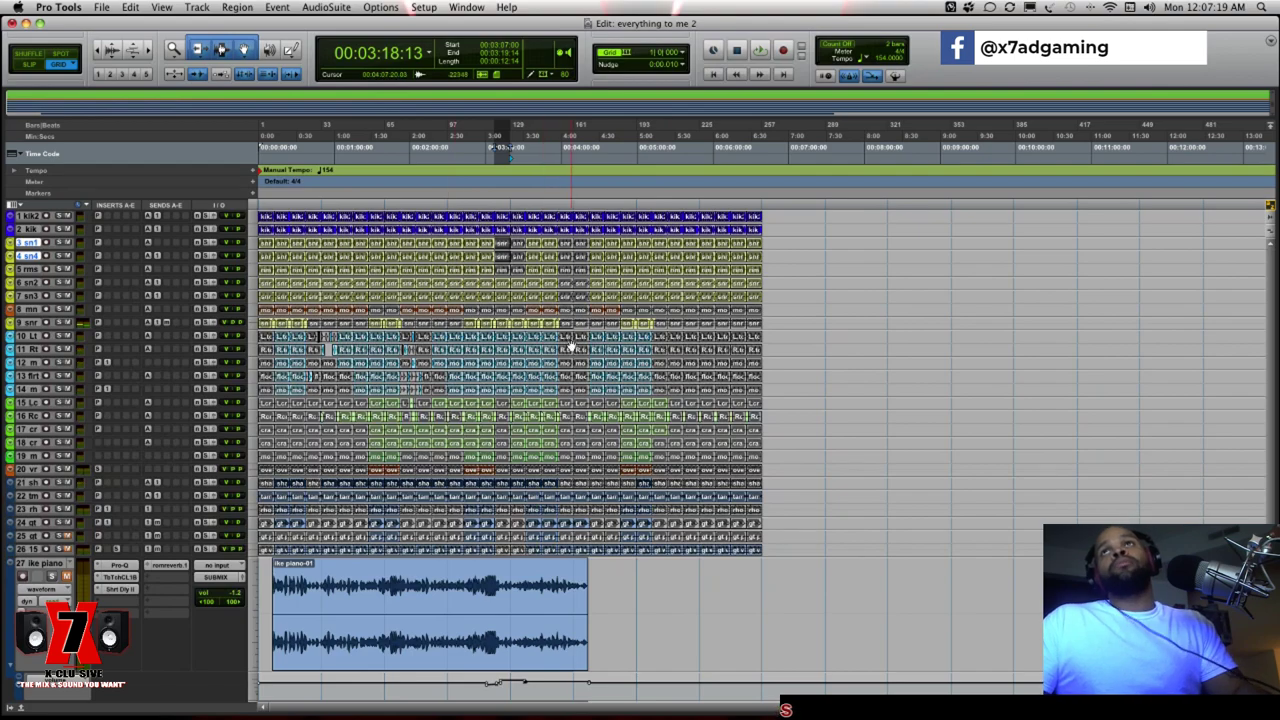
Reselect the sn1 and sn4 regions at 3:07:00, play them, and extend the selection through the next regions to 3:31:28
left_click(493, 157)
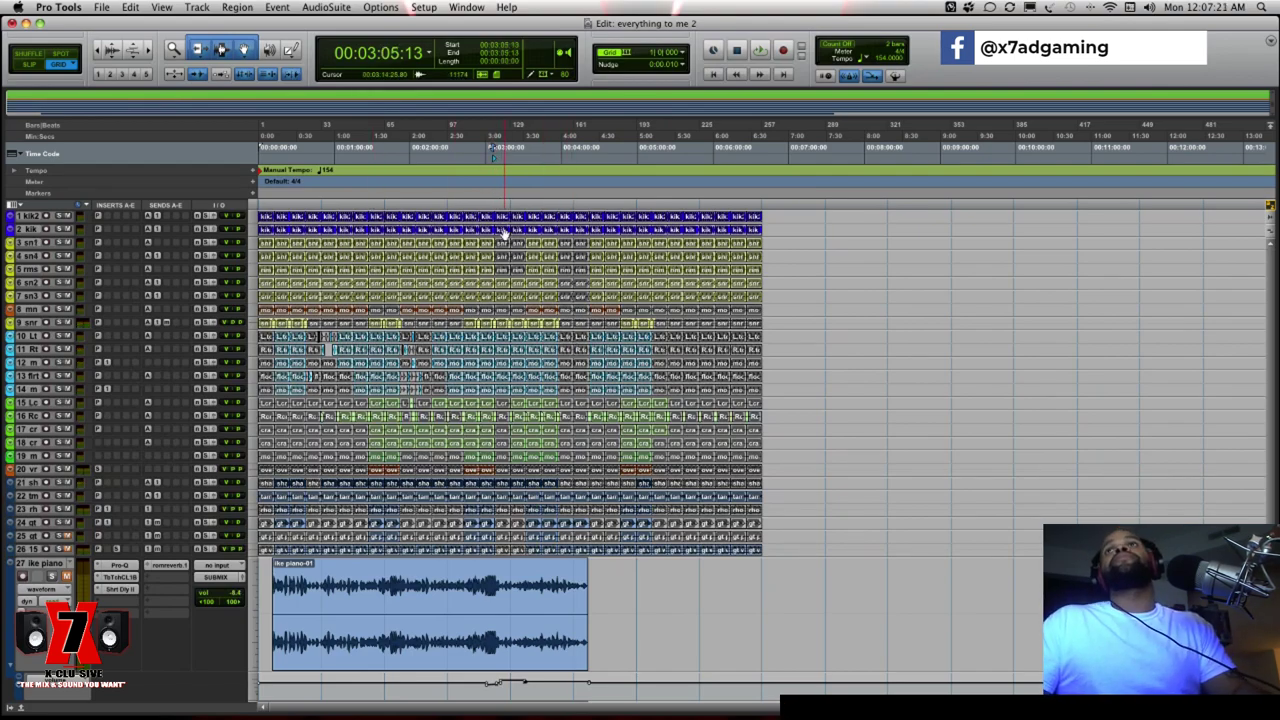
left_click_drag(496, 244, 503, 262)
key("space")
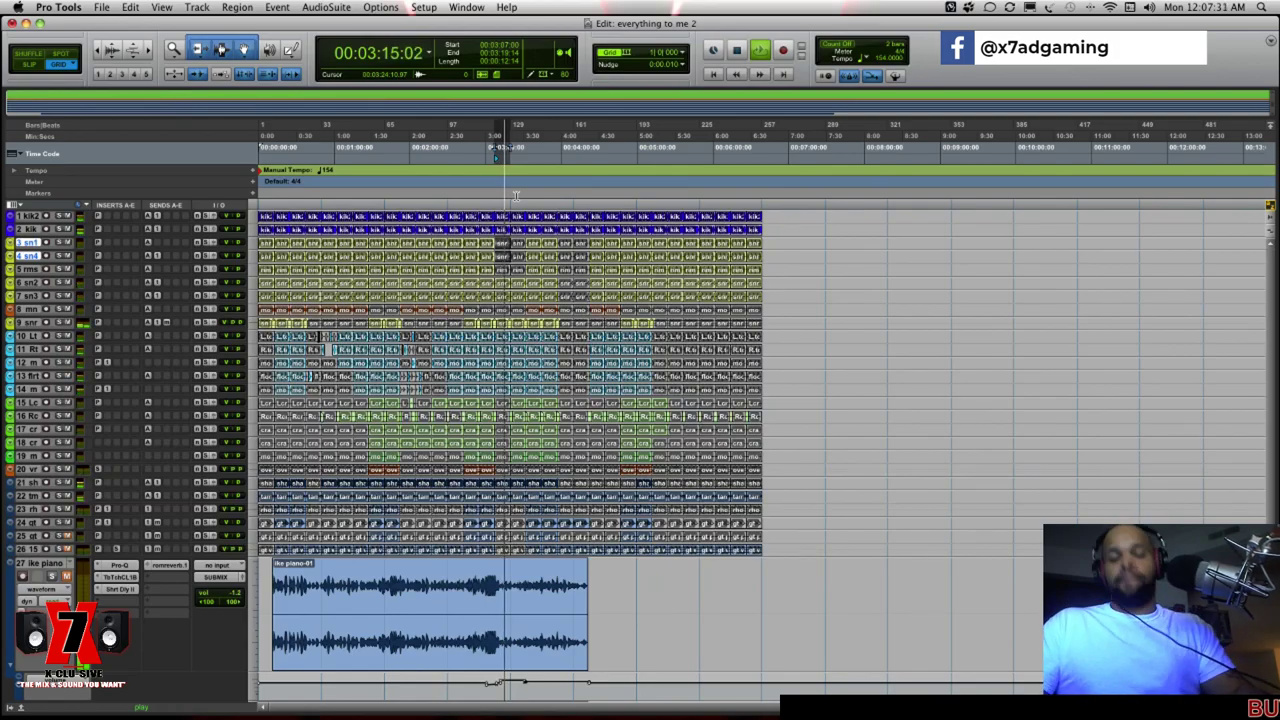
key("super+bracketright")
key("super+bracketright")
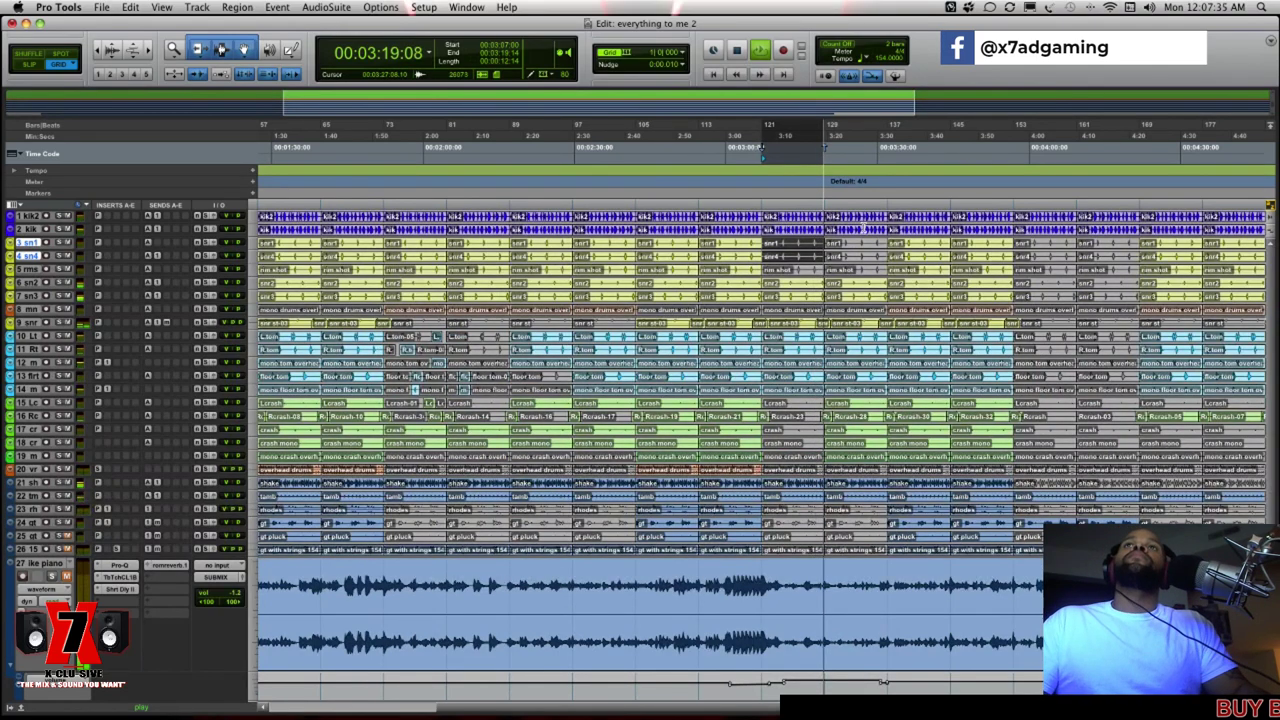
left_click(855, 248, "shift")
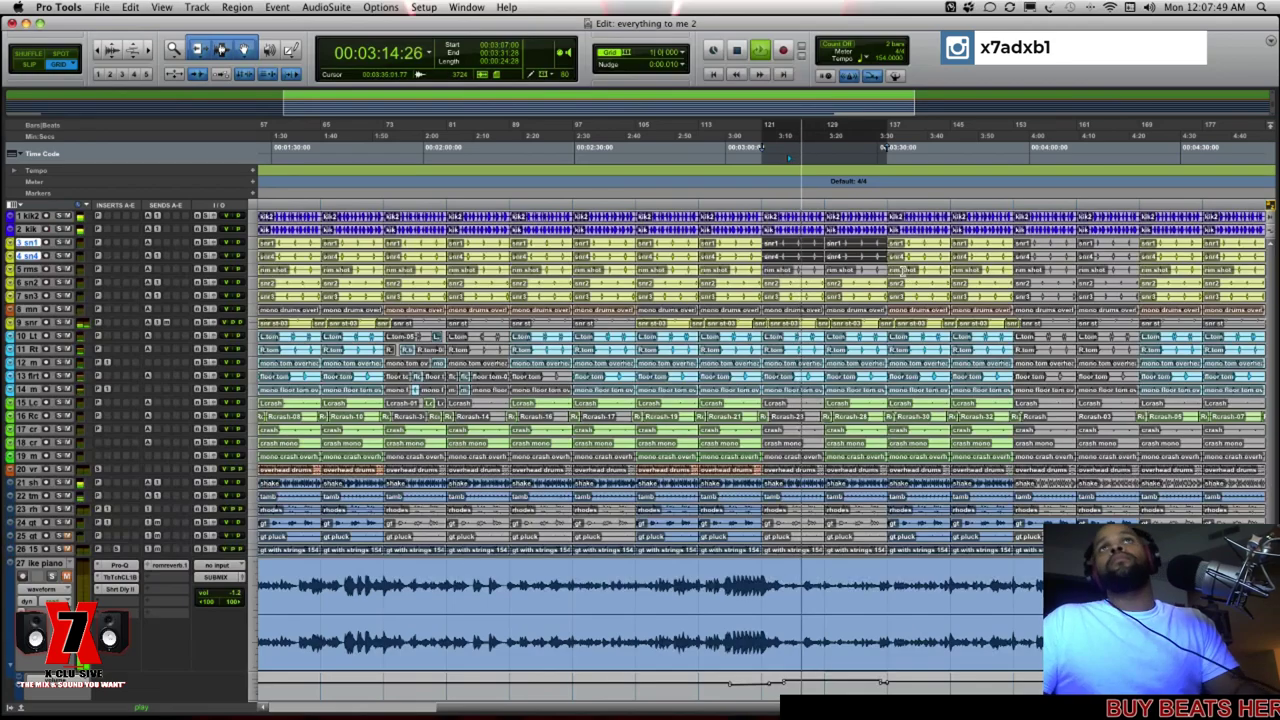
Increase the Inst 1 track's height while the selected section plays, and stop playback
scroll(855, 249, "down", 3)
scroll(760, 400, "down", 5)
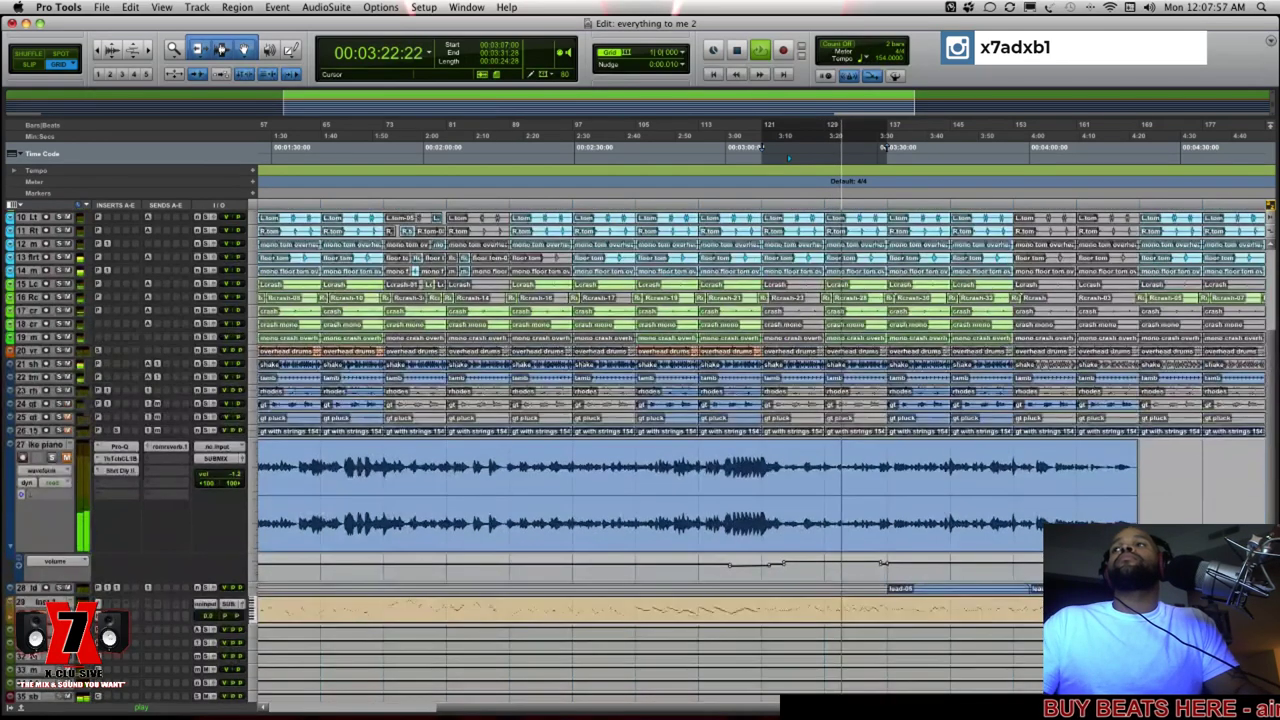
left_click_drag(34, 606, 34, 662)
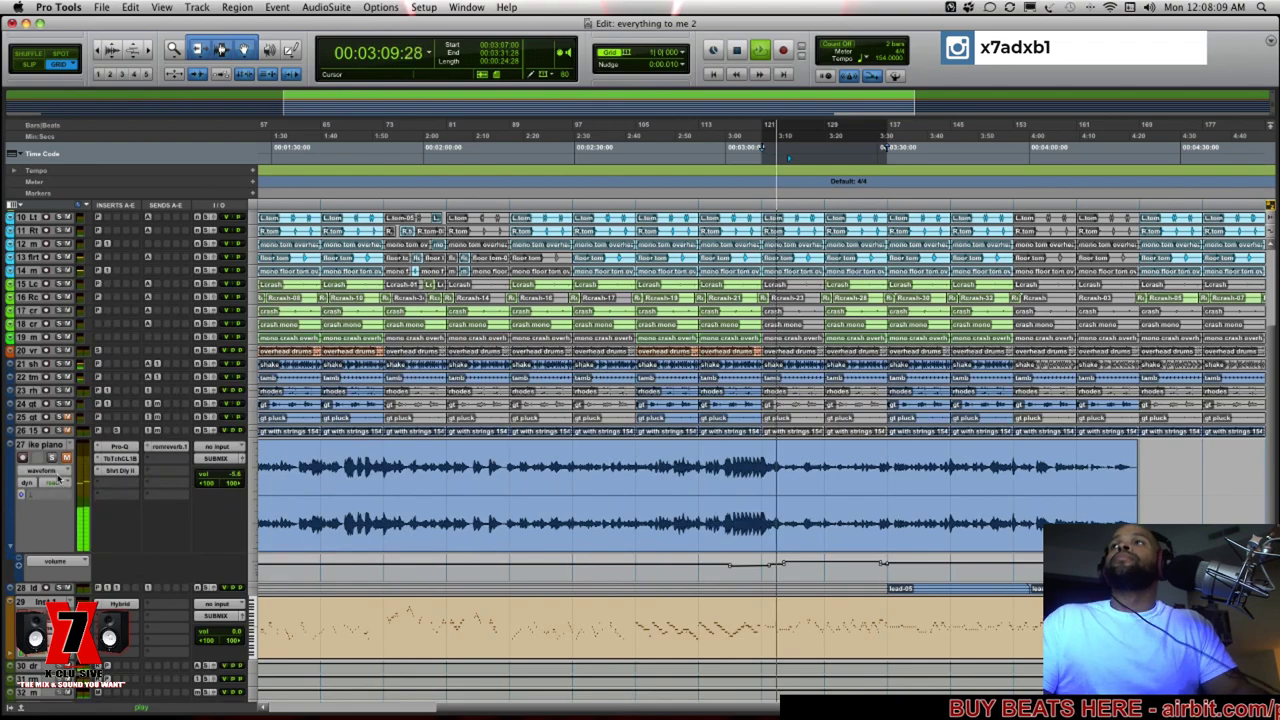
key("space")
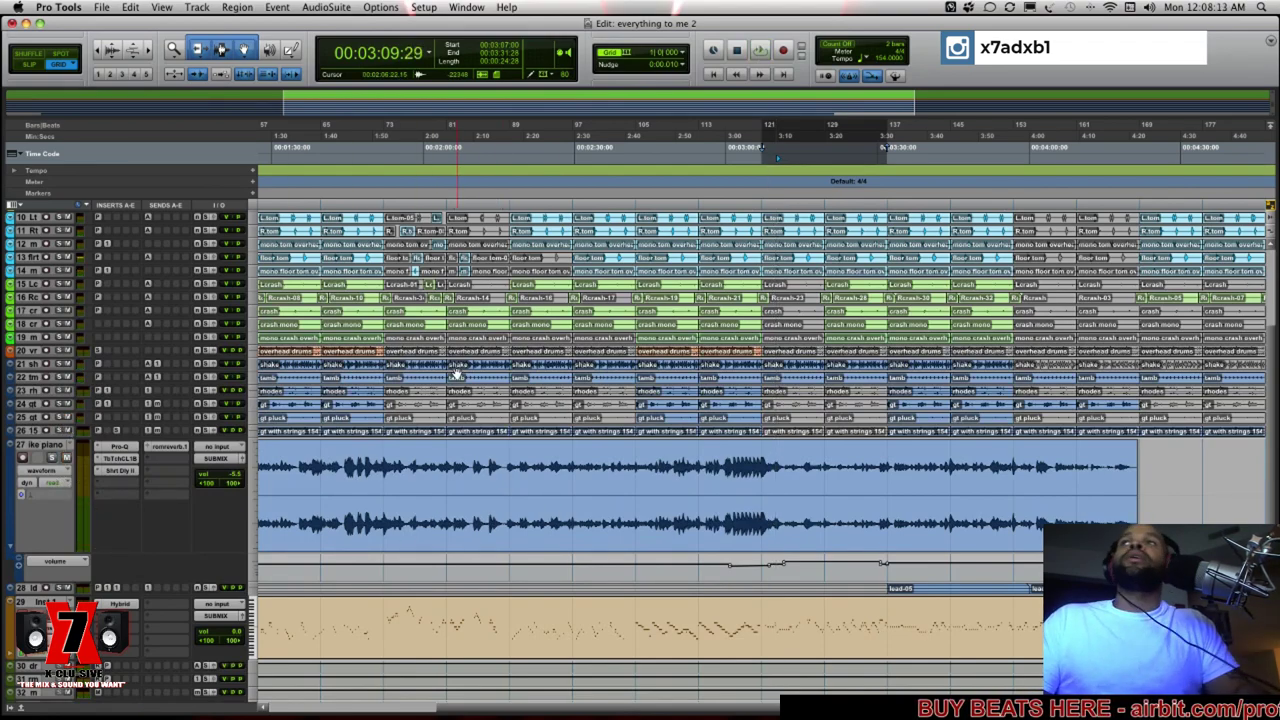
Play the whole mix again from the beginning and turn down the computer's output volume
scroll(457, 373, "left", 10)
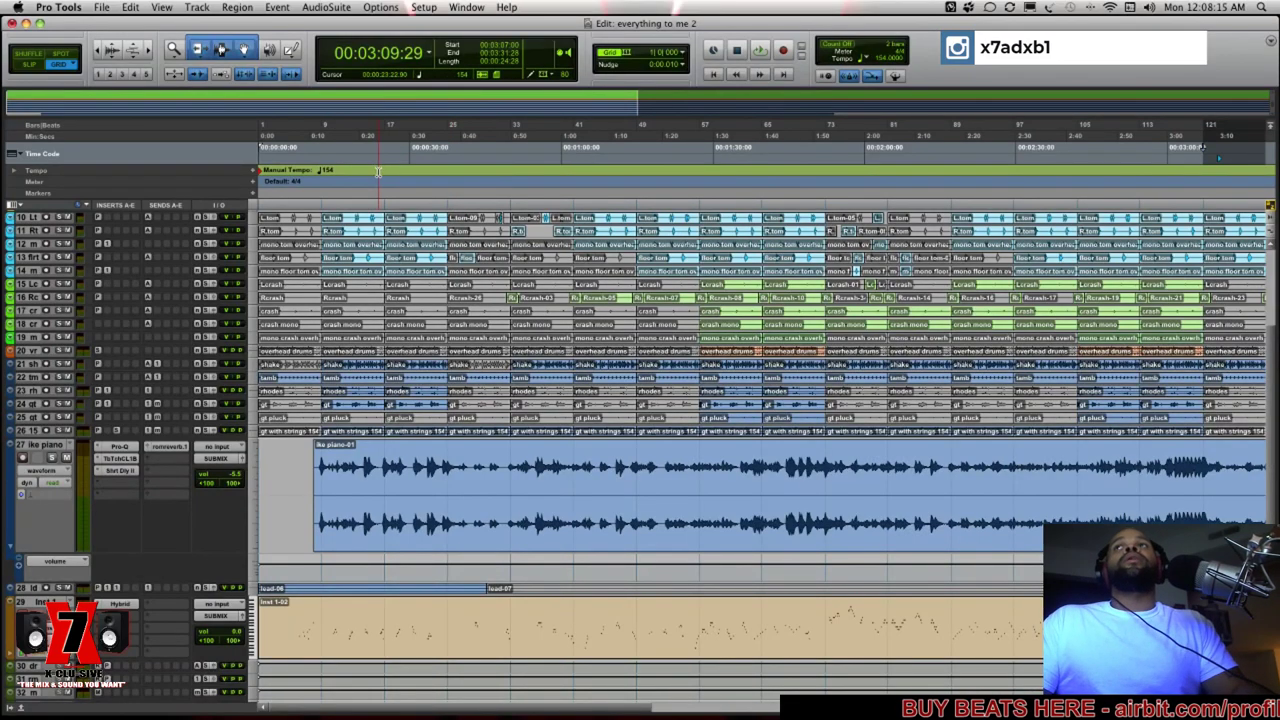
left_click(378, 172)
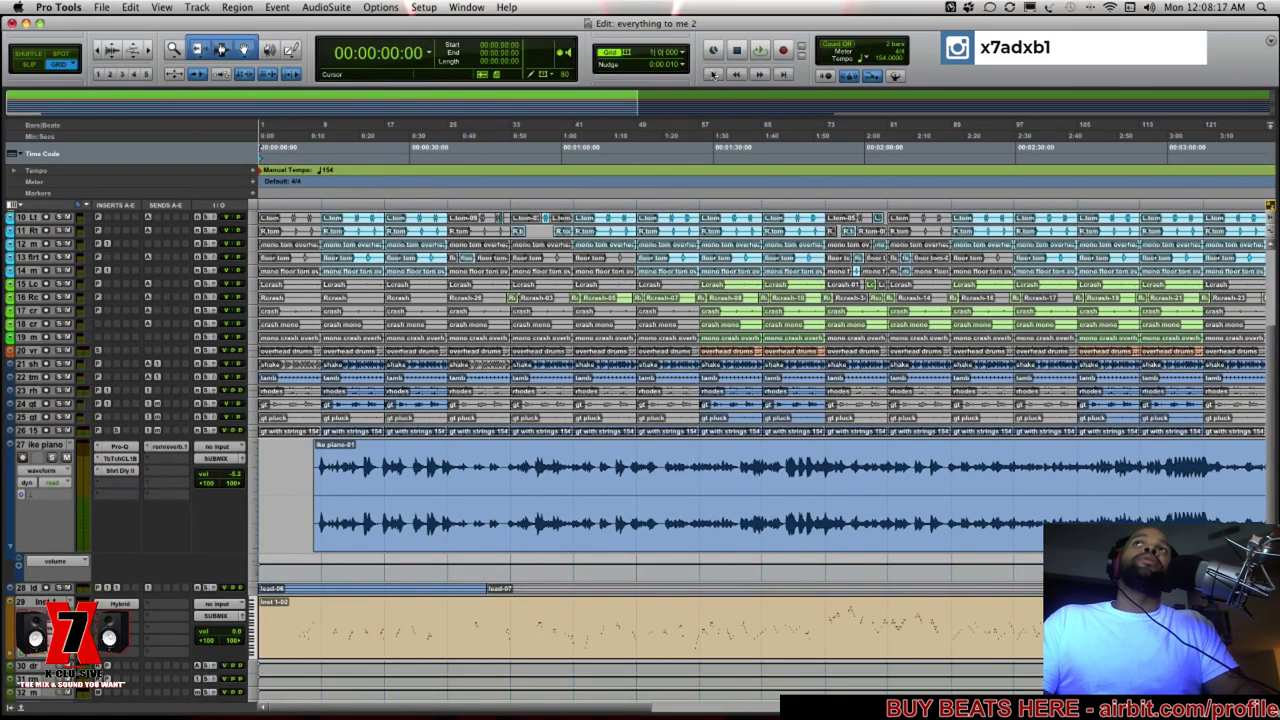
left_click(760, 50)
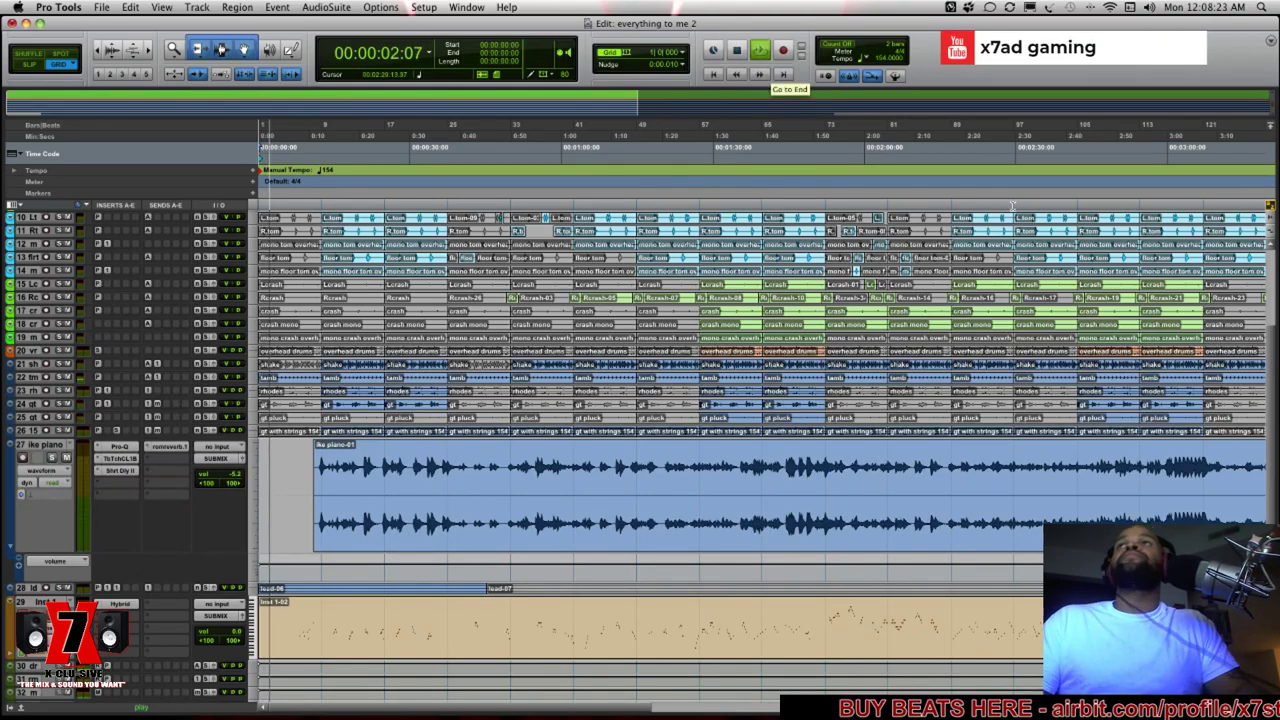
mouse_move(826, 680)
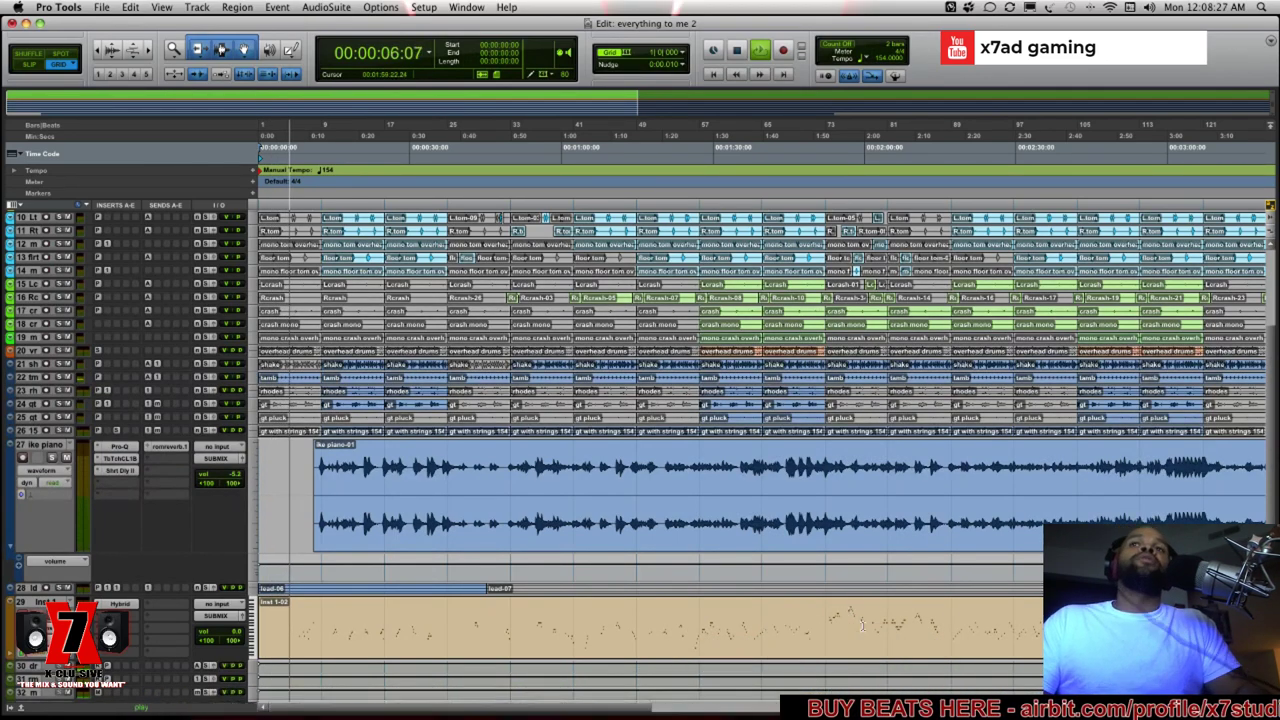
mouse_move(886, 684)
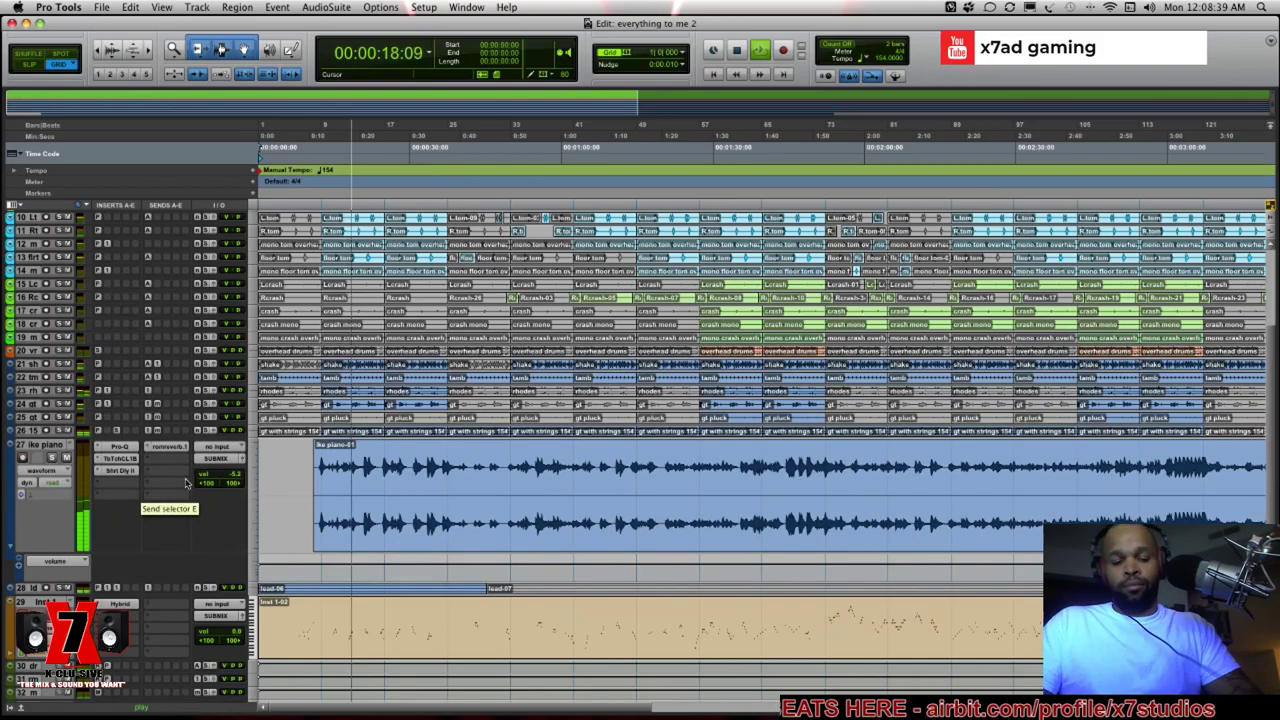
key("XF86AudioLowerVolume")
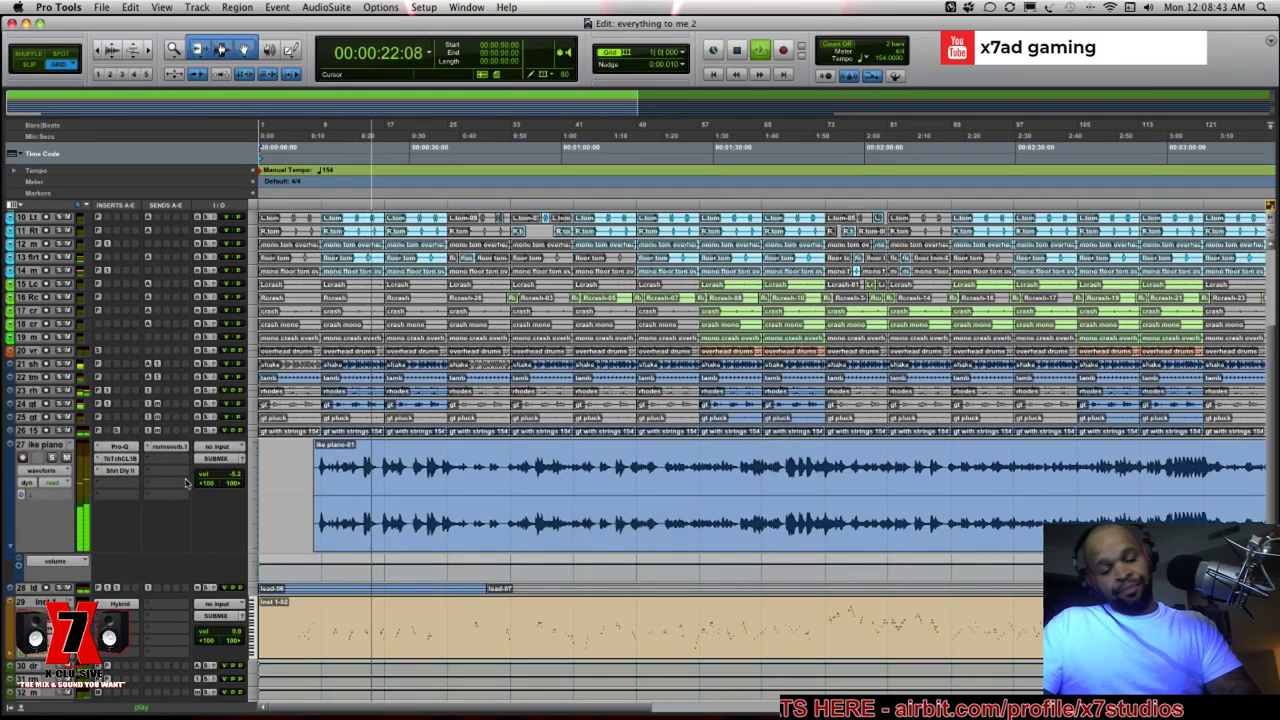
Bring up the mixer, check the channel levels back to the kick tracks, and lower the output volume further
key("super+equal")
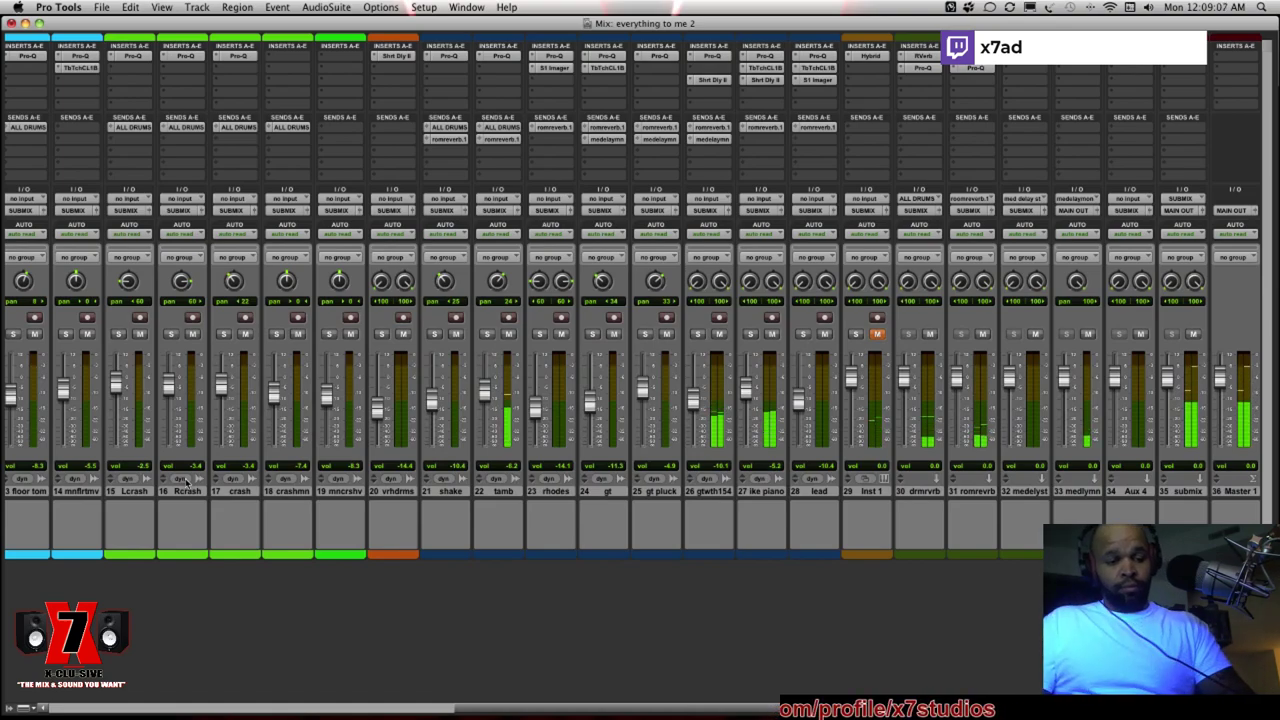
key("XF86AudioLowerVolume")
scroll(200, 482, "left", 5)
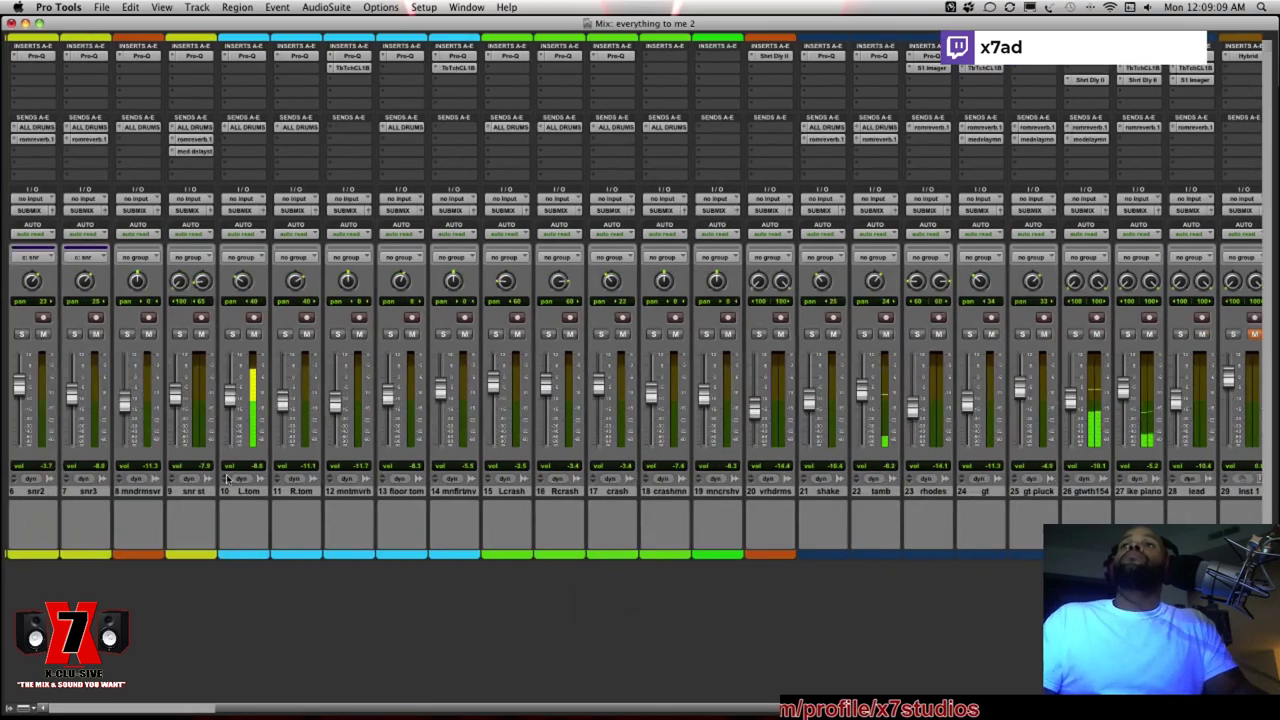
scroll(228, 481, "left", 5)
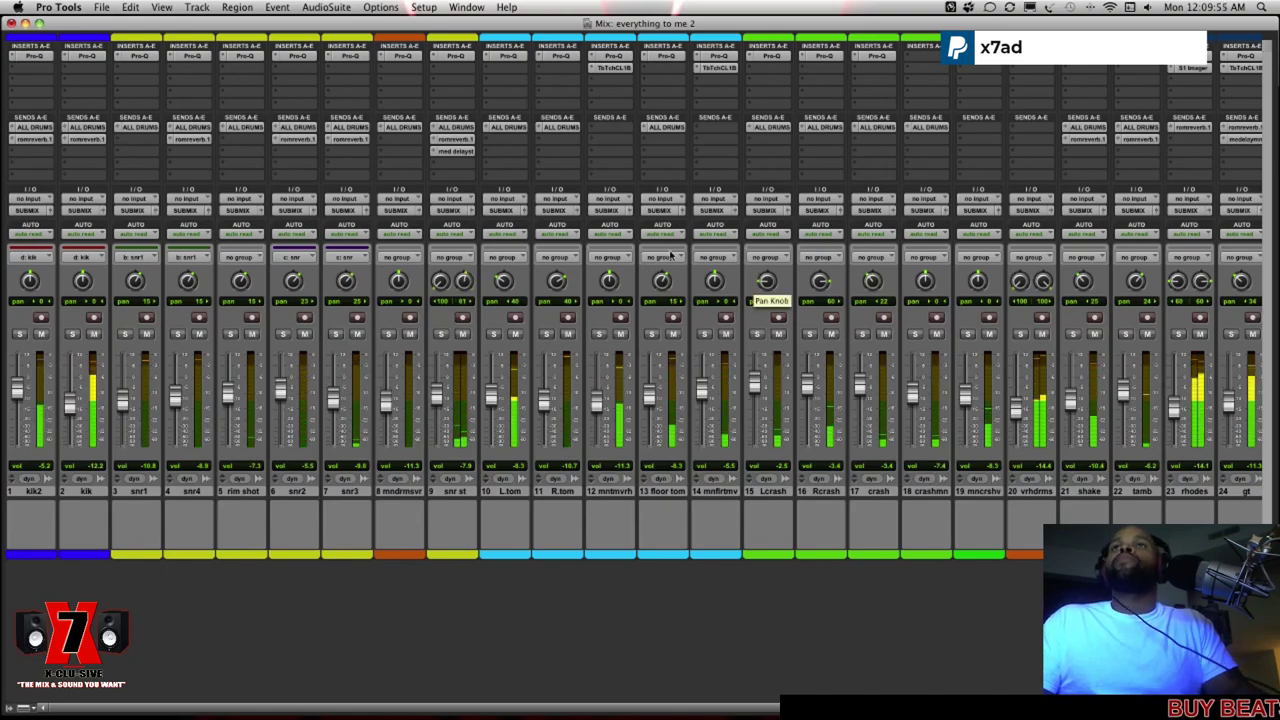
key("XF86AudioLowerVolume")
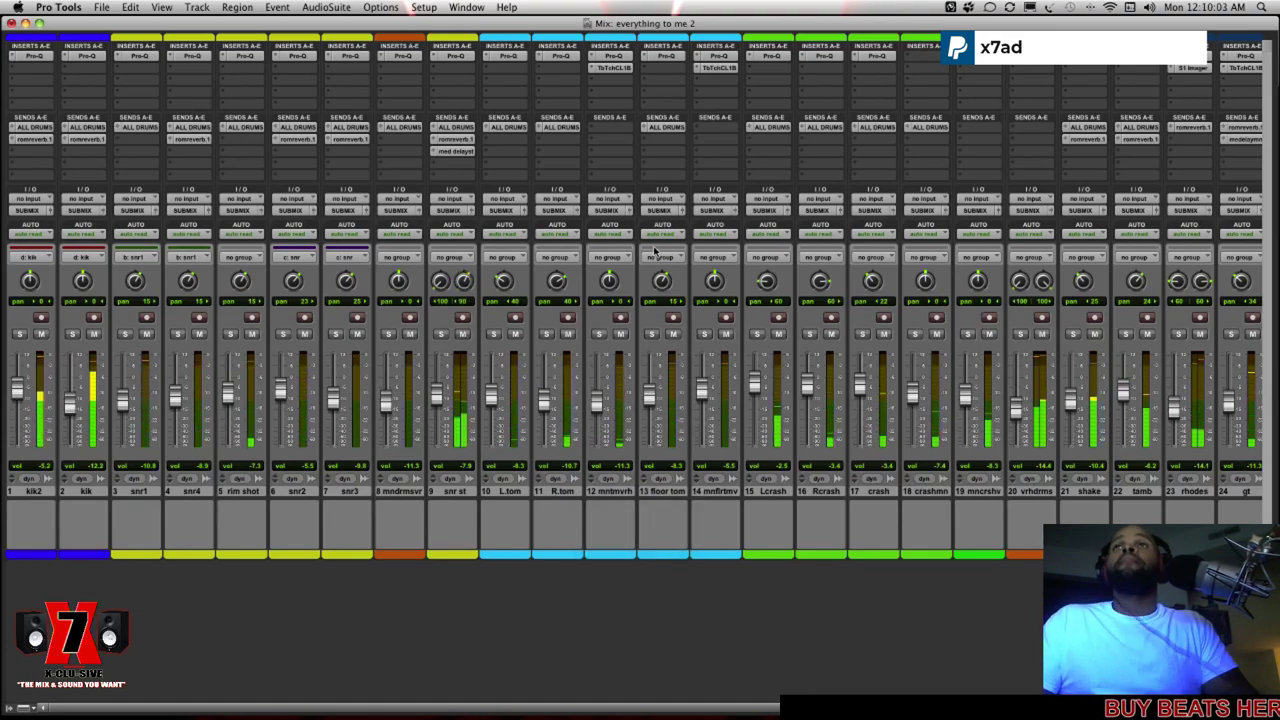
key("XF86AudioLowerVolume")
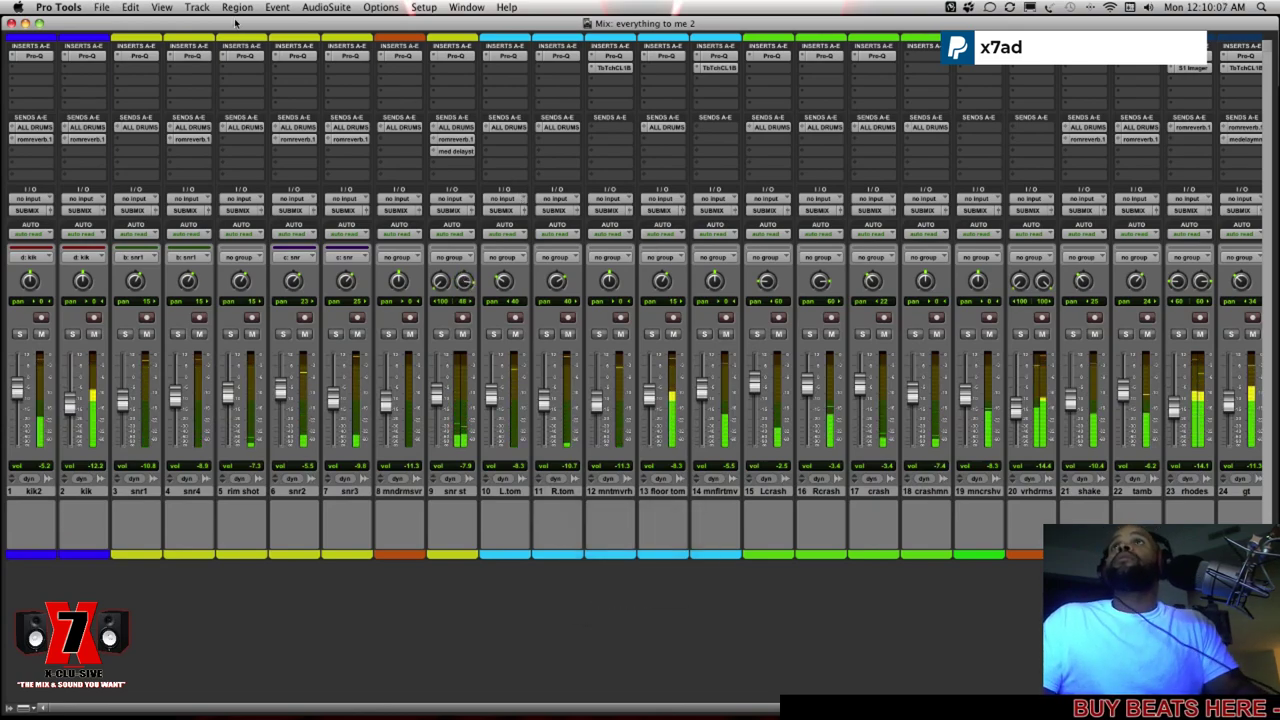
Return to the edit view, replay the mix from the beginning and stop it at 2:08:09
left_click(26, 23)
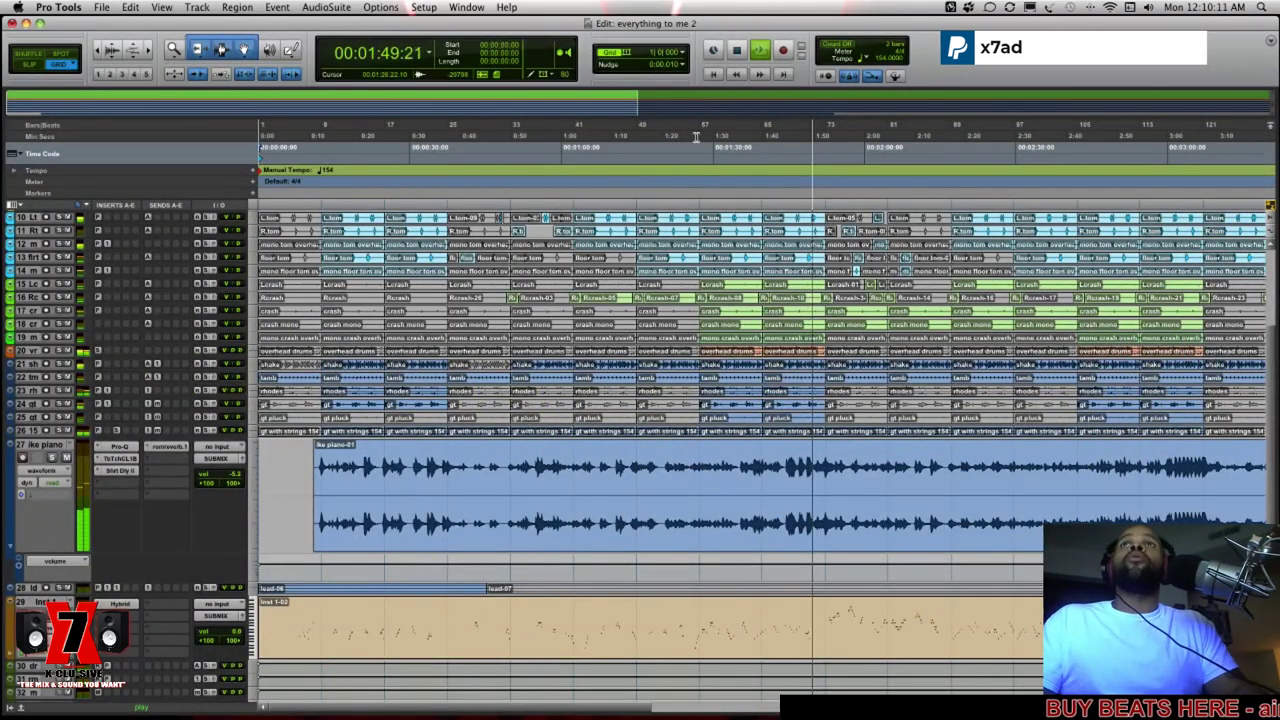
left_click(714, 76)
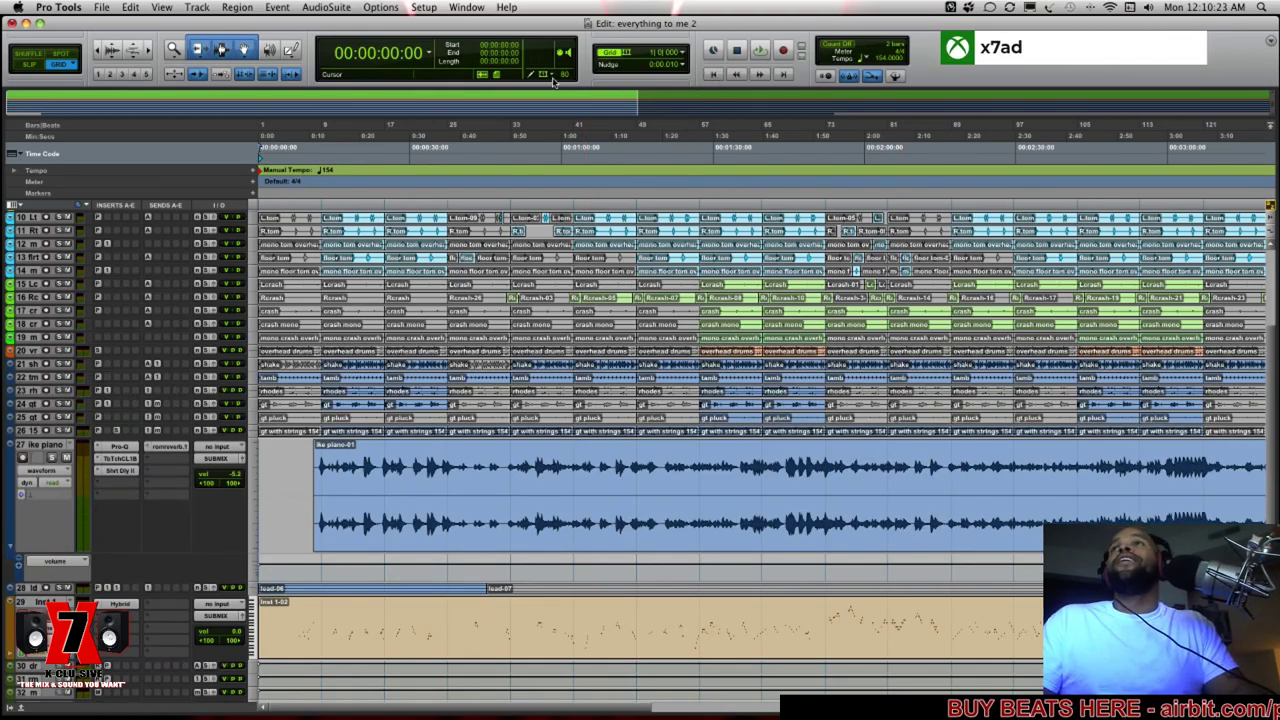
left_click(758, 53)
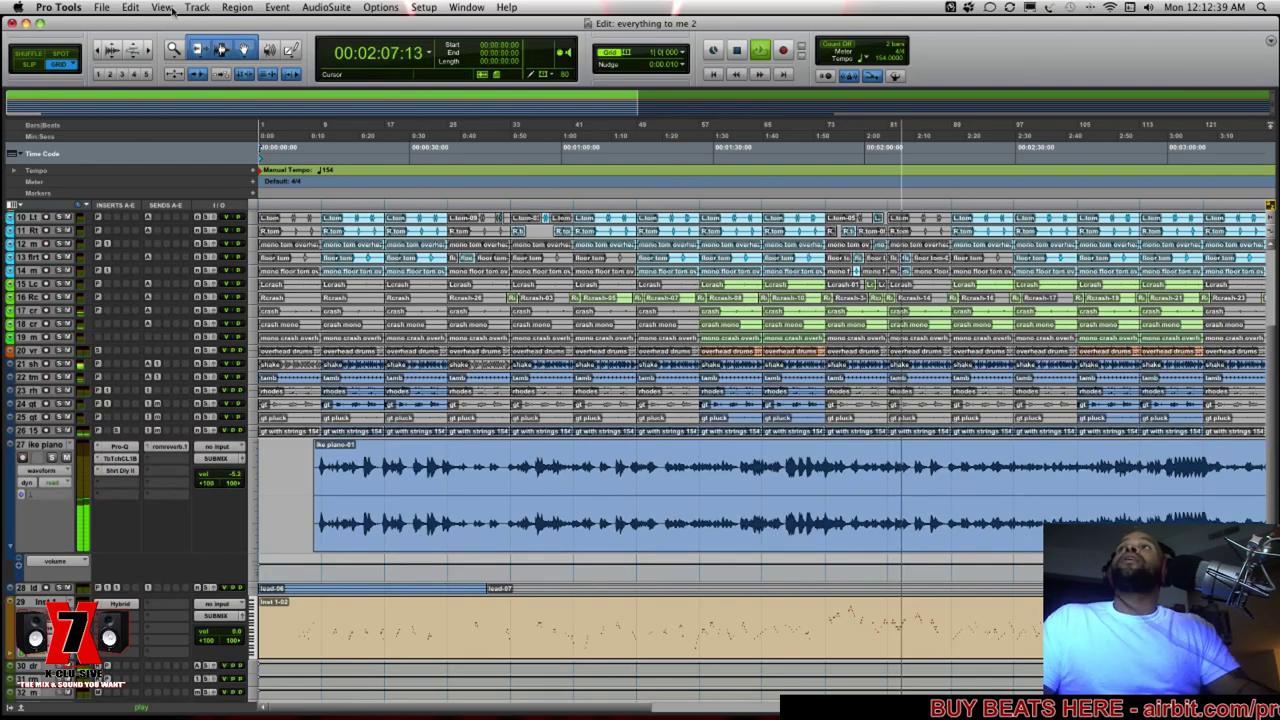
key("space")
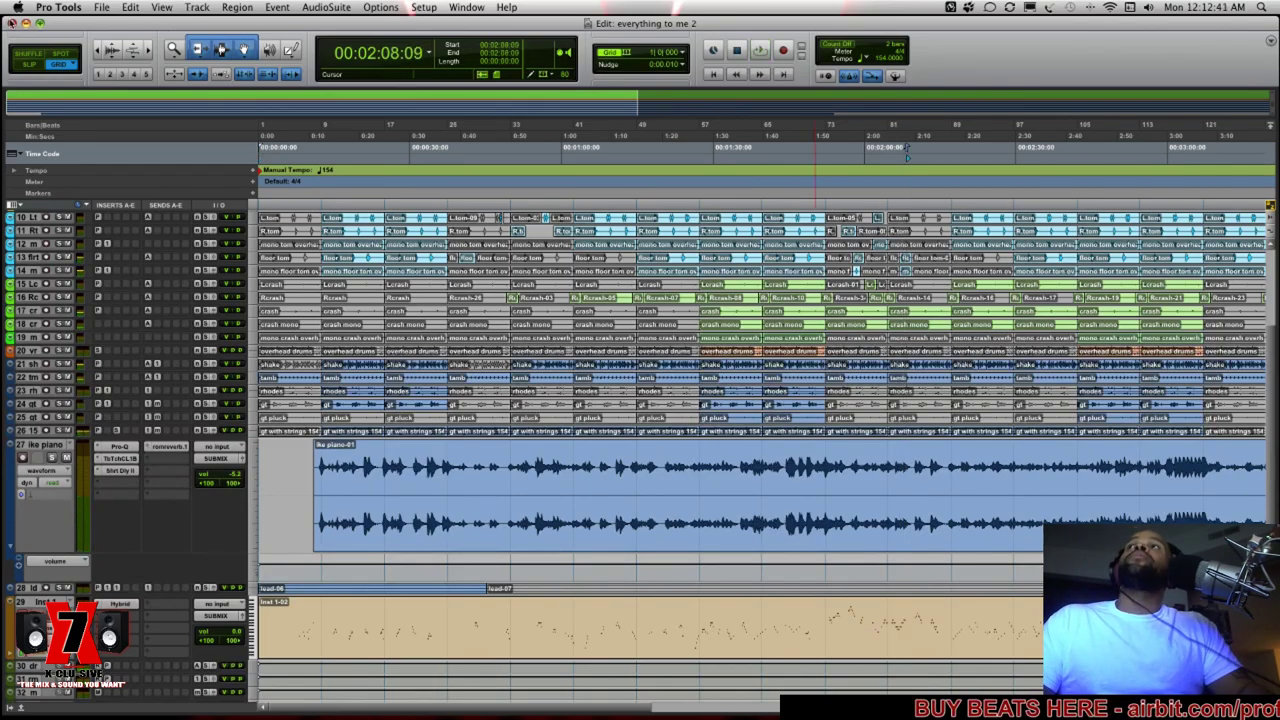
Minimize the edit window, open the beat site folder in Finder and preview "aint nothing prod by x_7.wav"
left_click(26, 23)
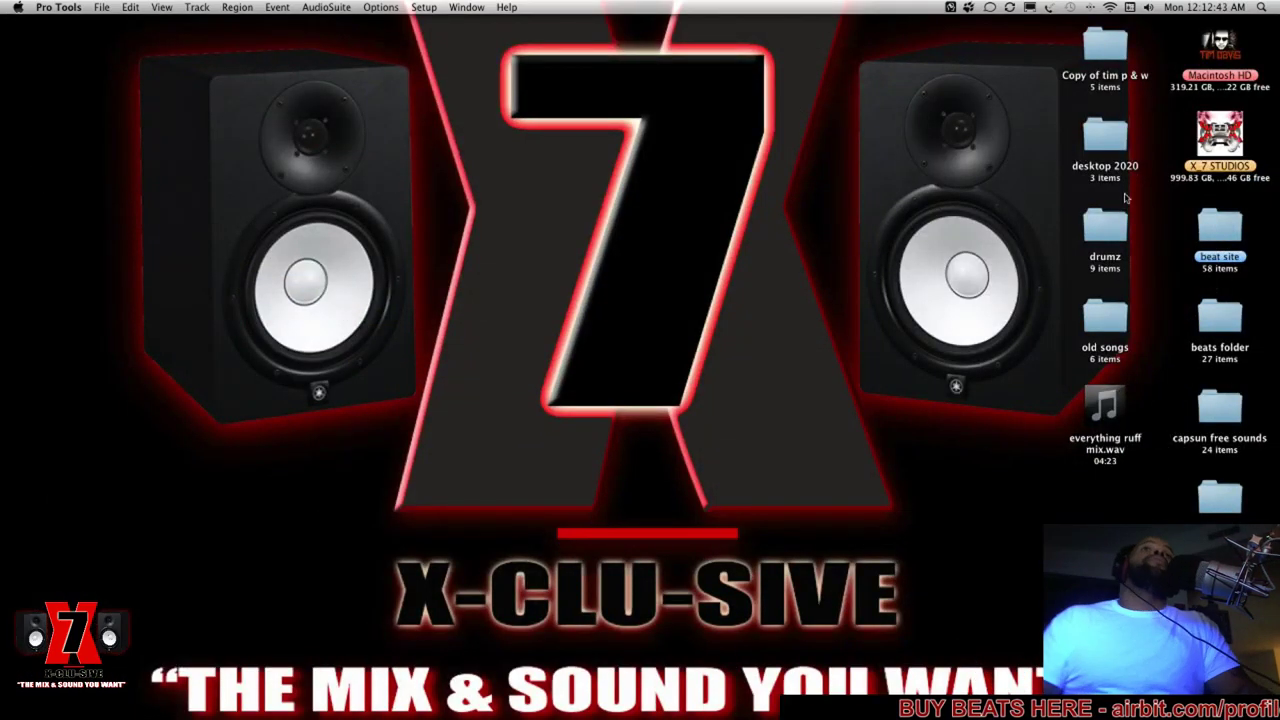
double_click(1220, 224)
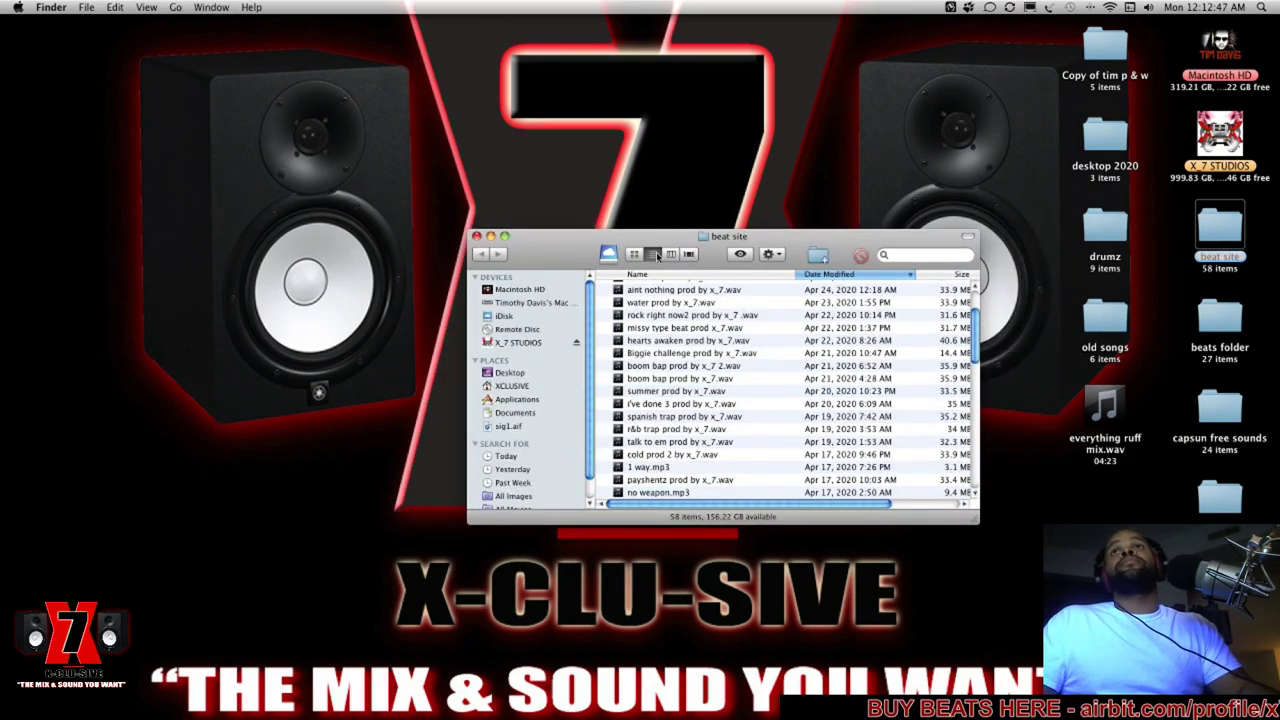
scroll(733, 328, "up", 3)
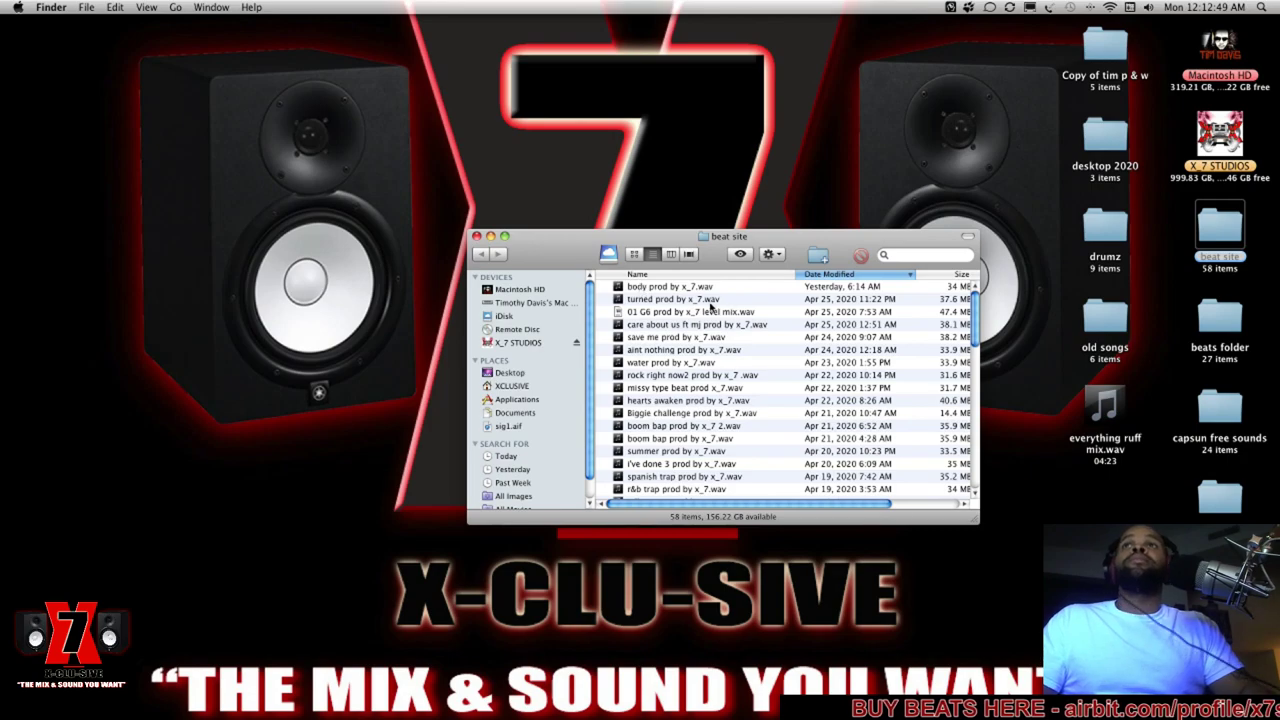
left_click(678, 350)
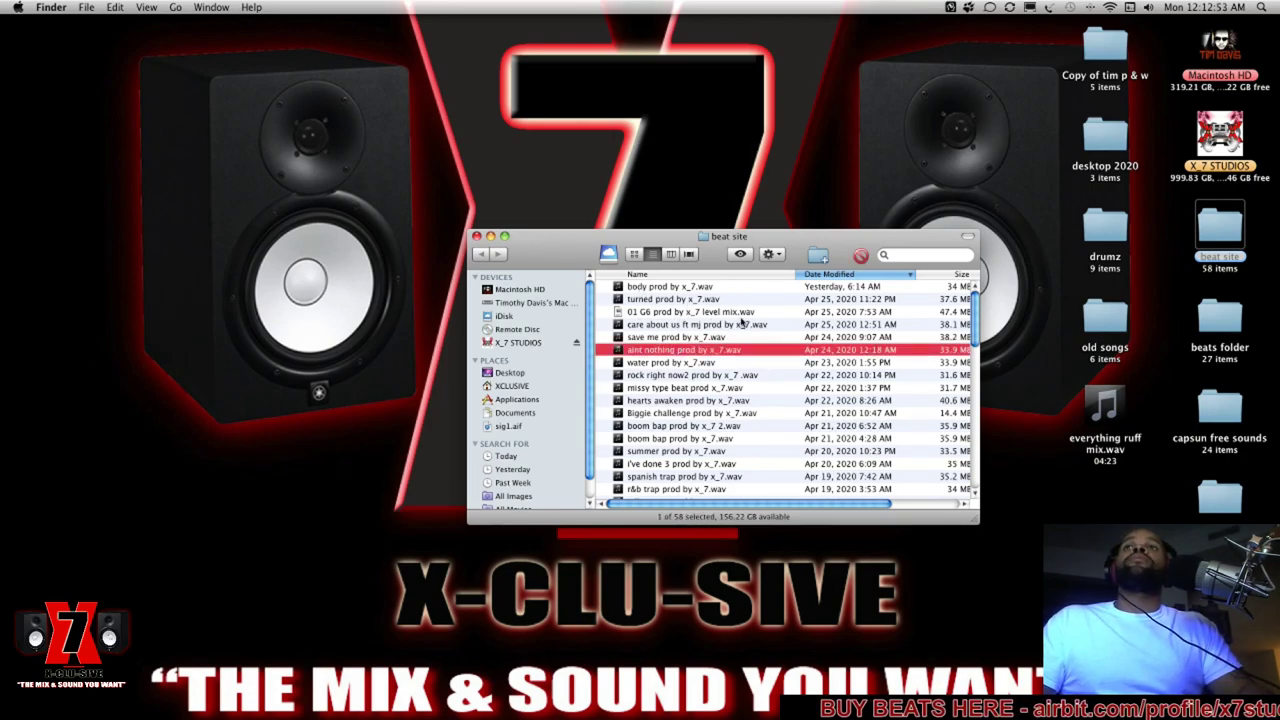
key("space")
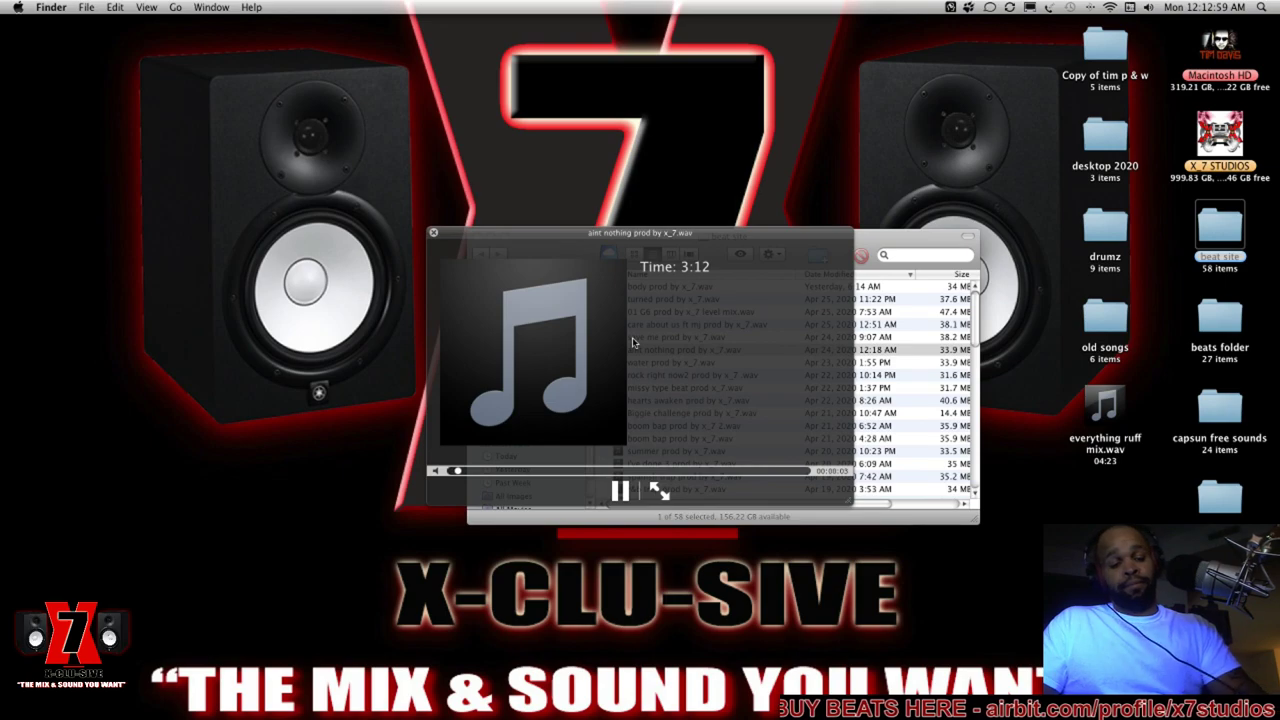
Raise the output volume while the beat plays, shift its preview clear of the file list, and close the preview
key("XF86AudioRaiseVolume")
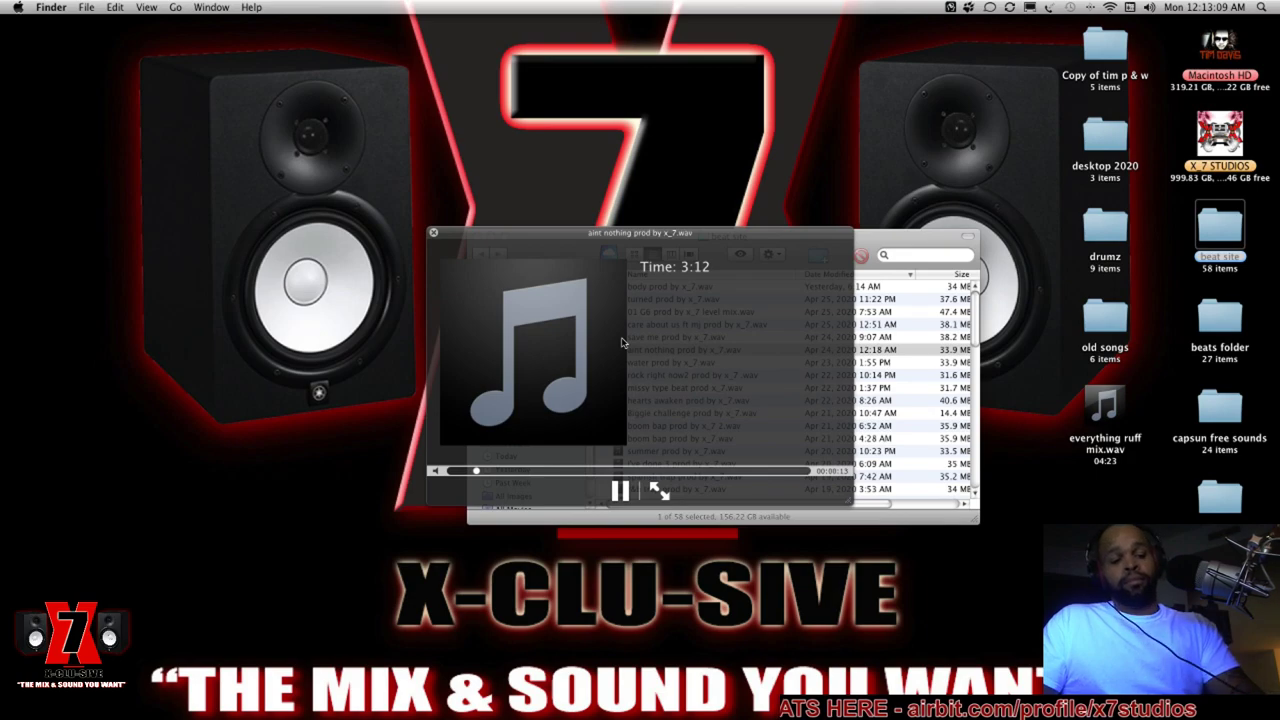
key("XF86AudioRaiseVolume")
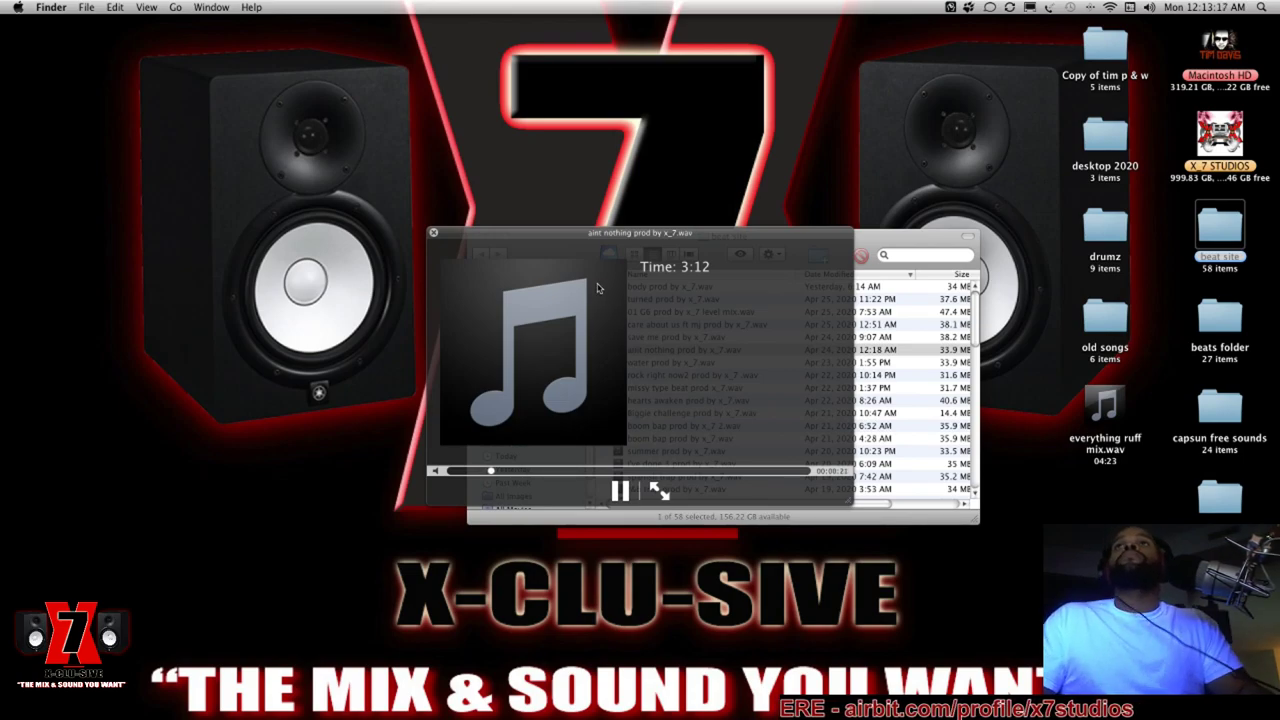
left_click_drag(590, 238, 277, 126)
left_click_drag(301, 120, 281, 105)
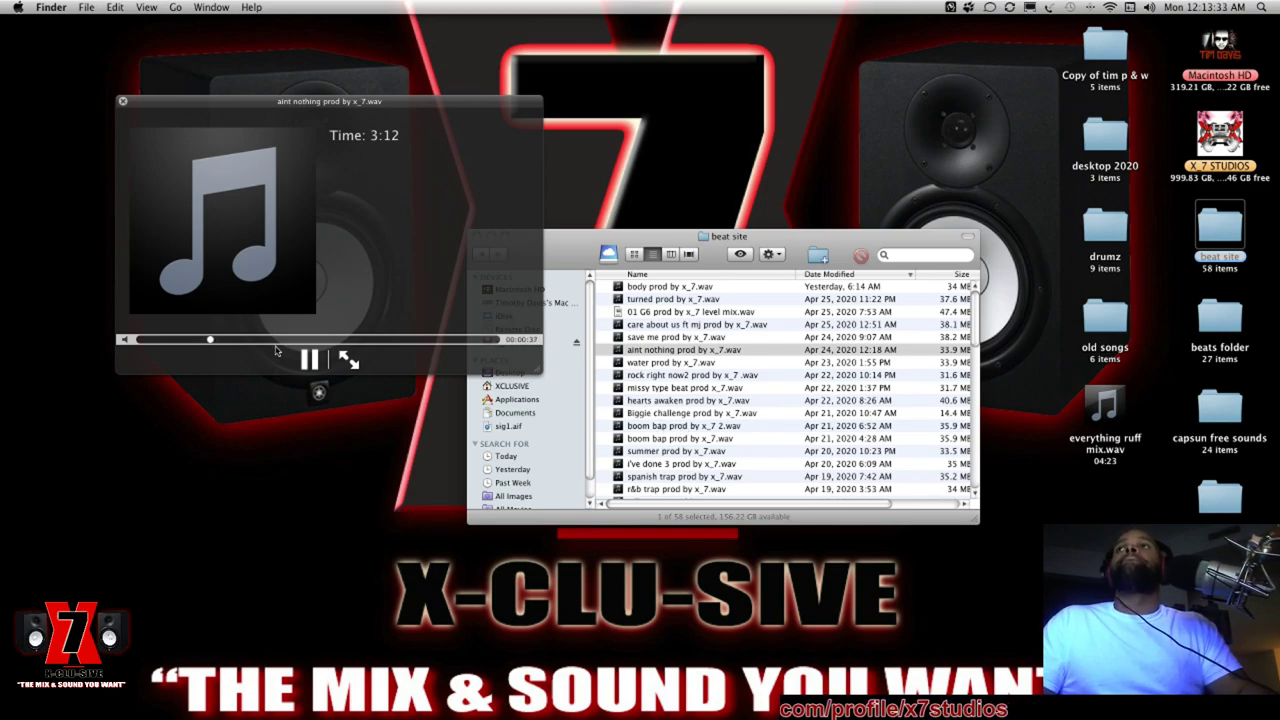
key("space")
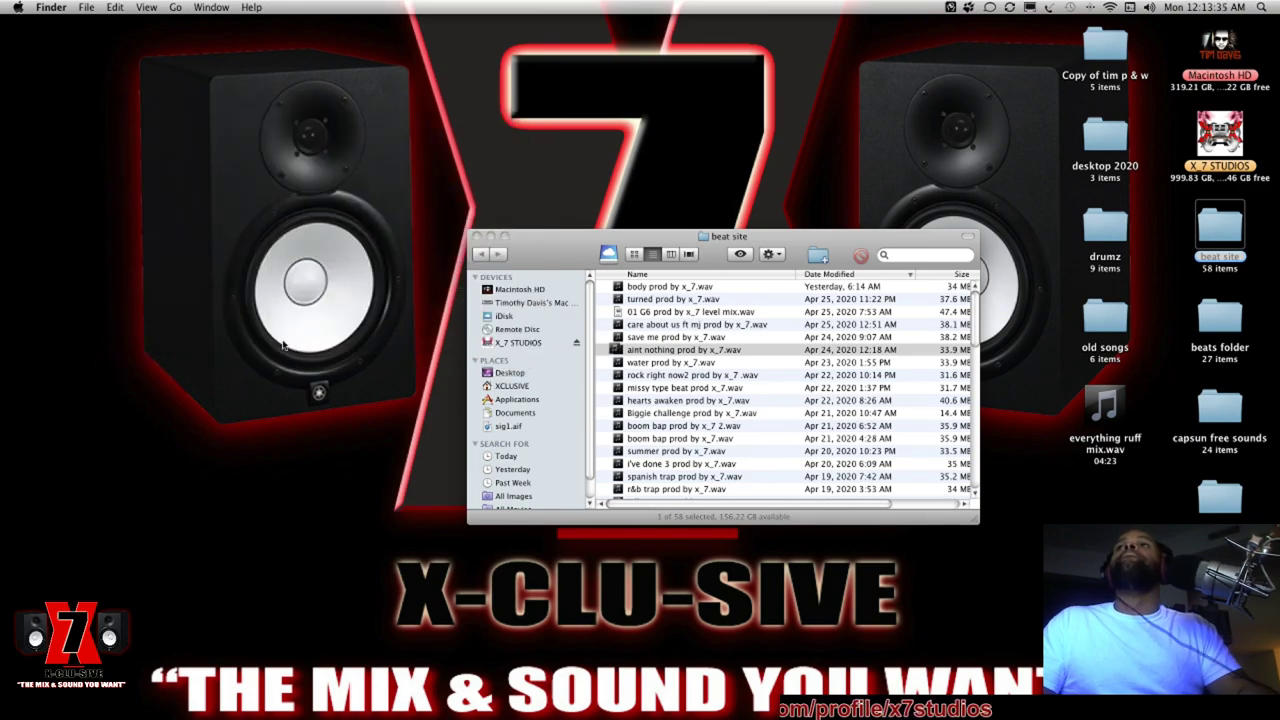
Preview "spanish trap prod by x_7.wav" from the beat site folder, listen to it, and close the preview
left_click(688, 477)
key("space")
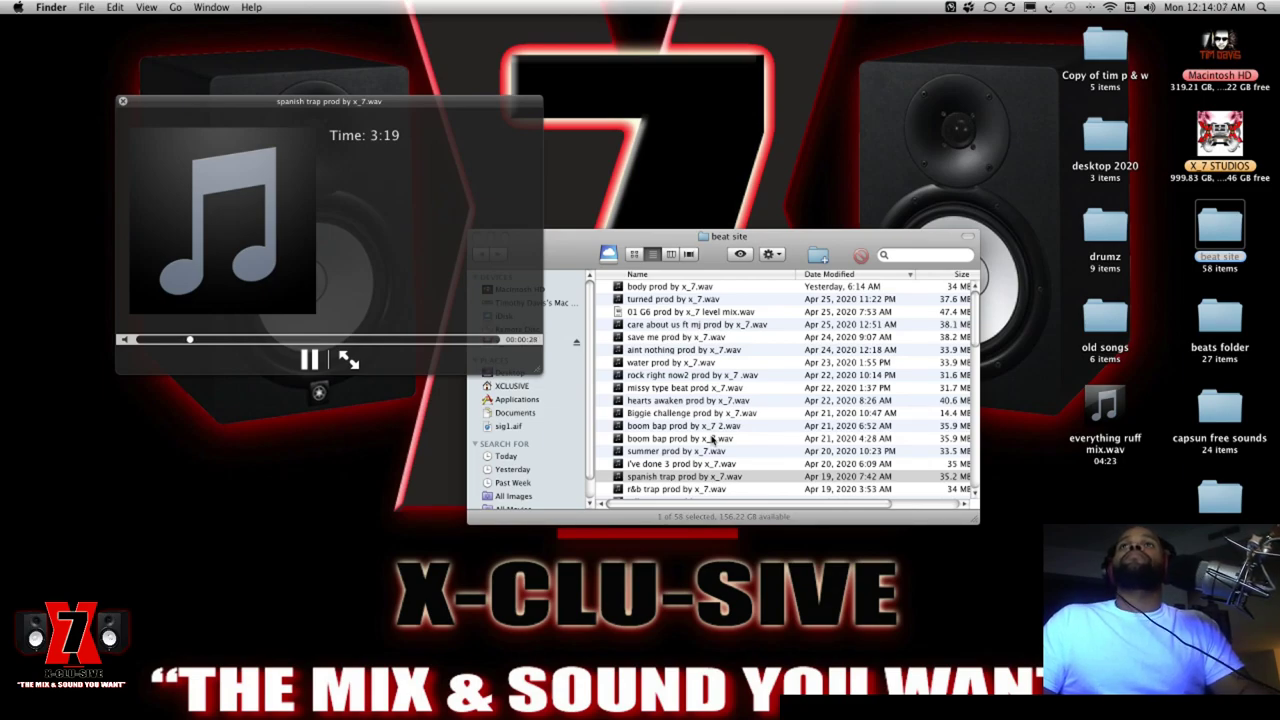
scroll(712, 445, "down", 4)
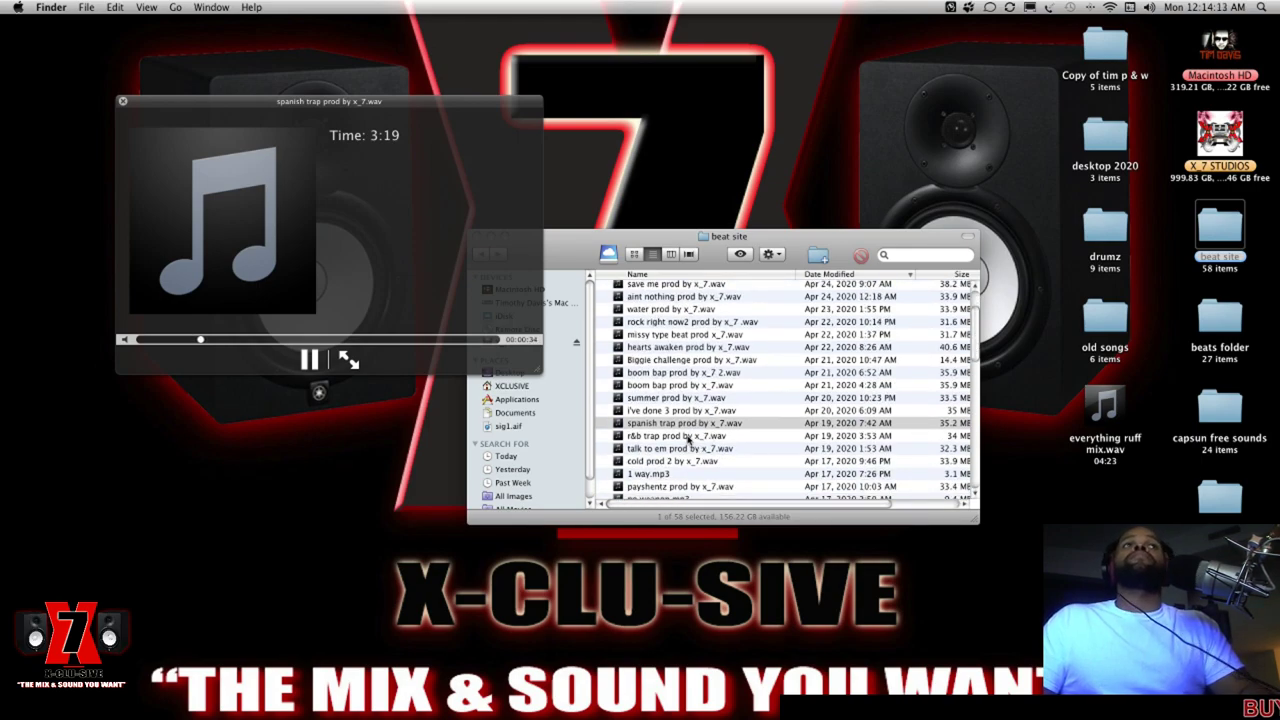
key("space")
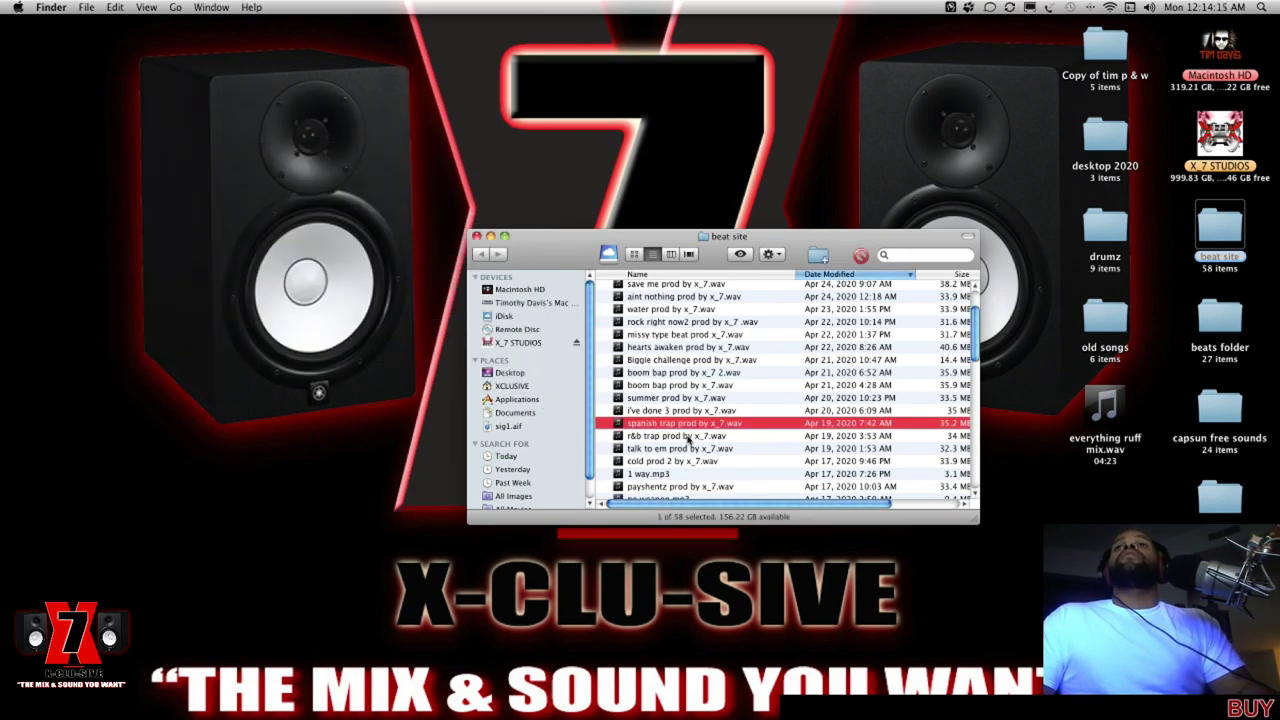
Preview "r&b trap prod by x_7.wav", browse further down the beat list while it plays, and stop it
left_click(689, 437)
key("space")
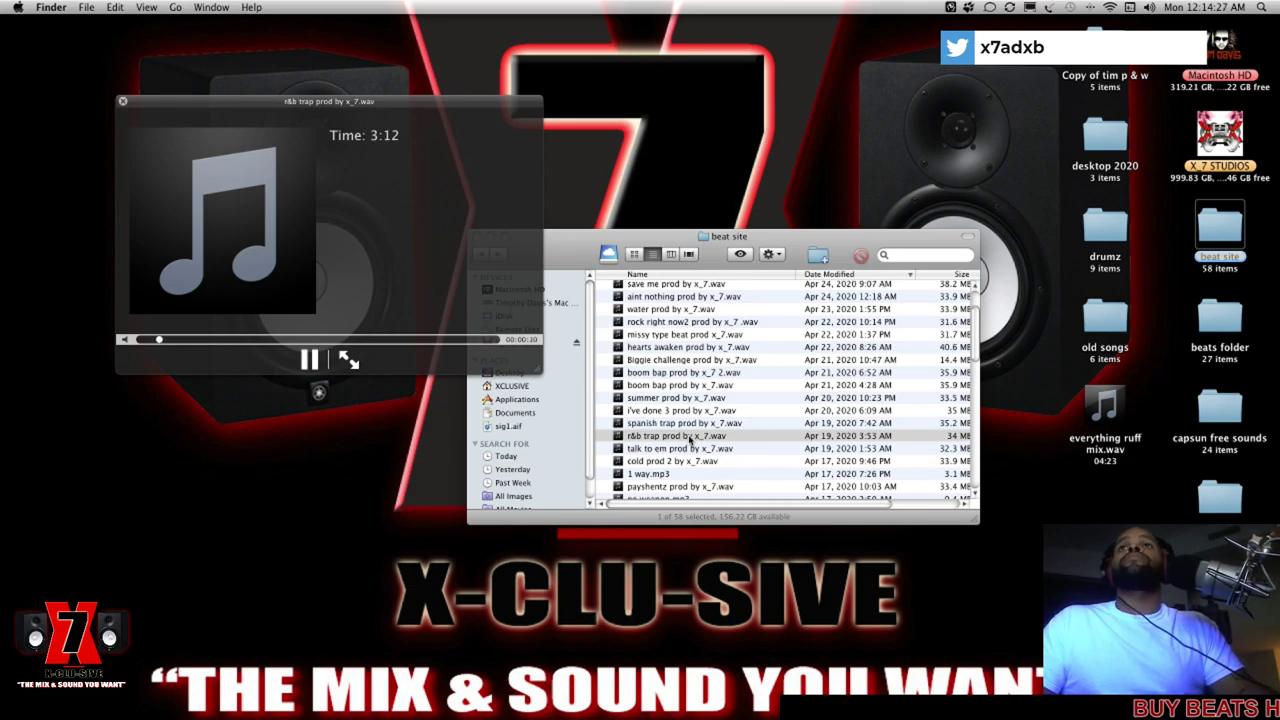
scroll(690, 440, "down", 4)
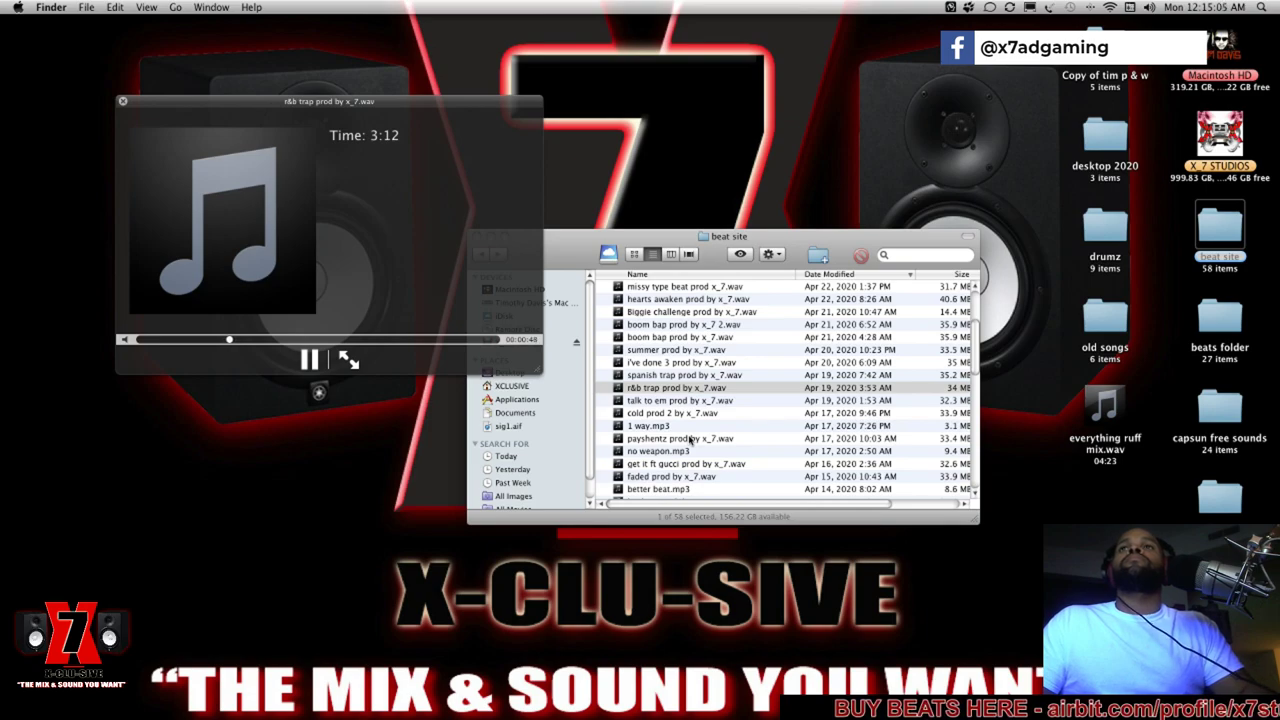
key("space")
Preview "payshentz prod by x_7.wav" and look through the older beats in the folder while it plays
left_click(690, 440)
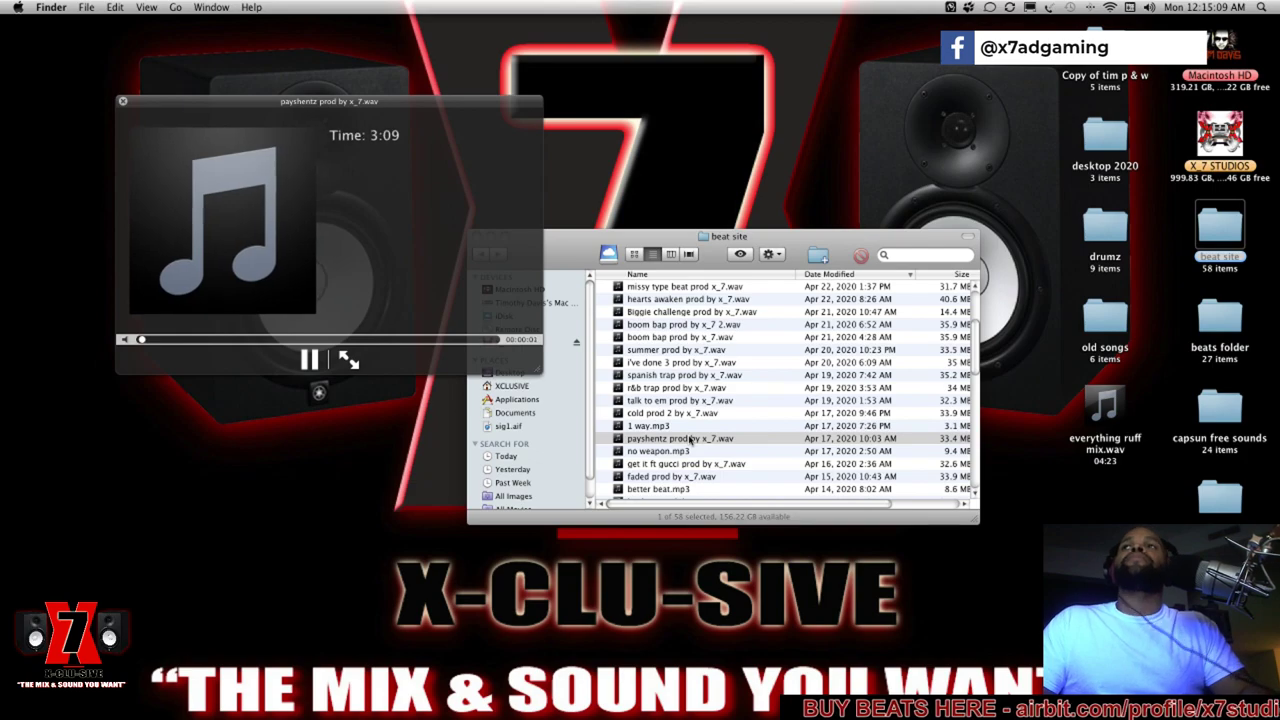
scroll(690, 440, "down", 4)
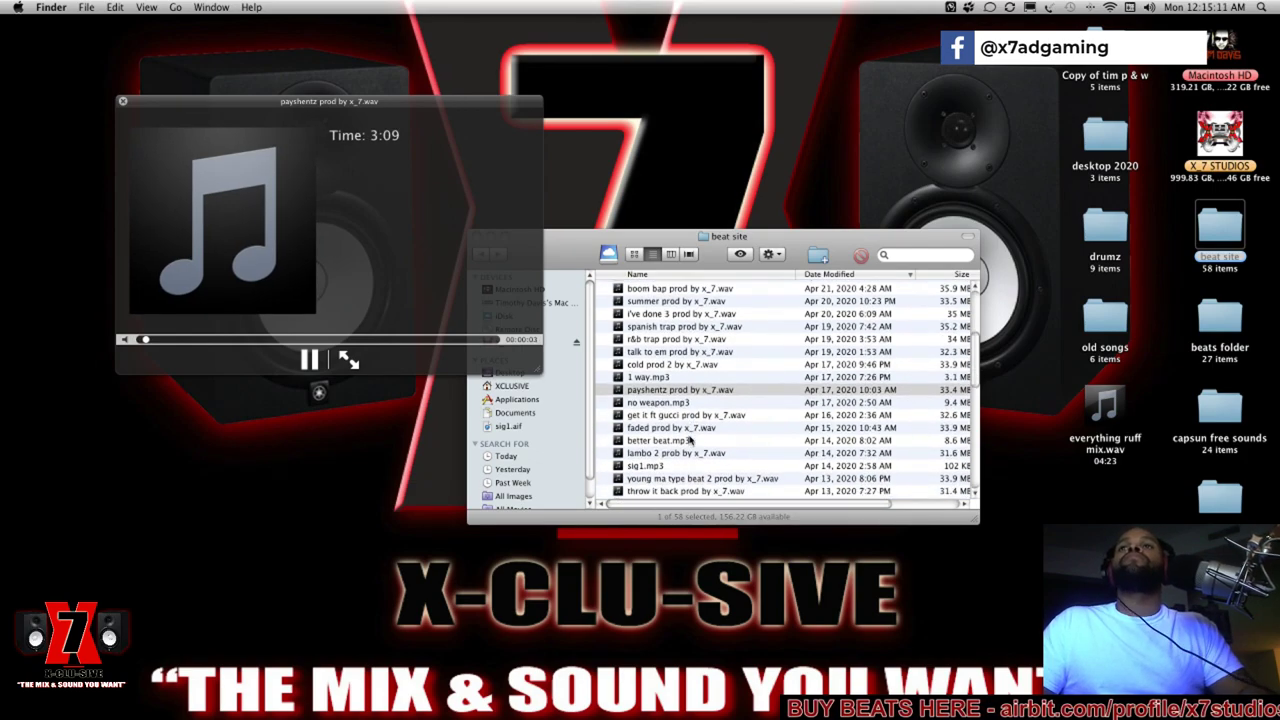
scroll(690, 440, "down", 3)
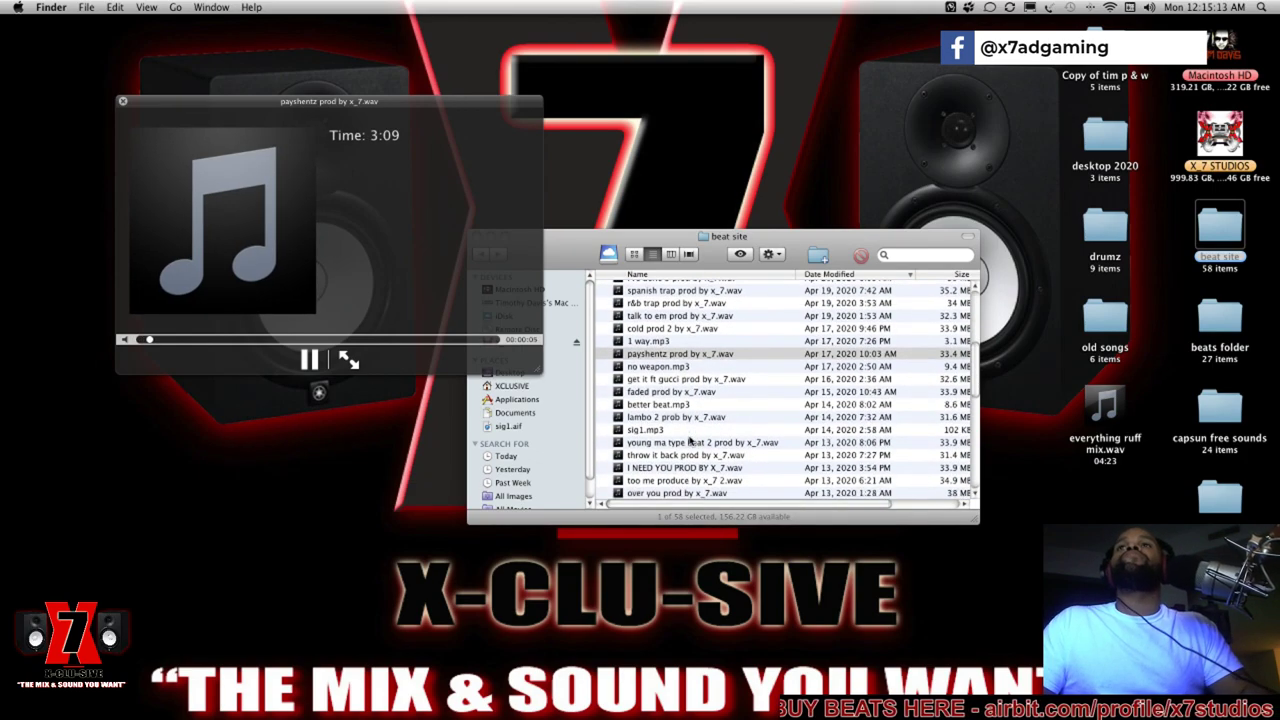
scroll(689, 440, "down", 6)
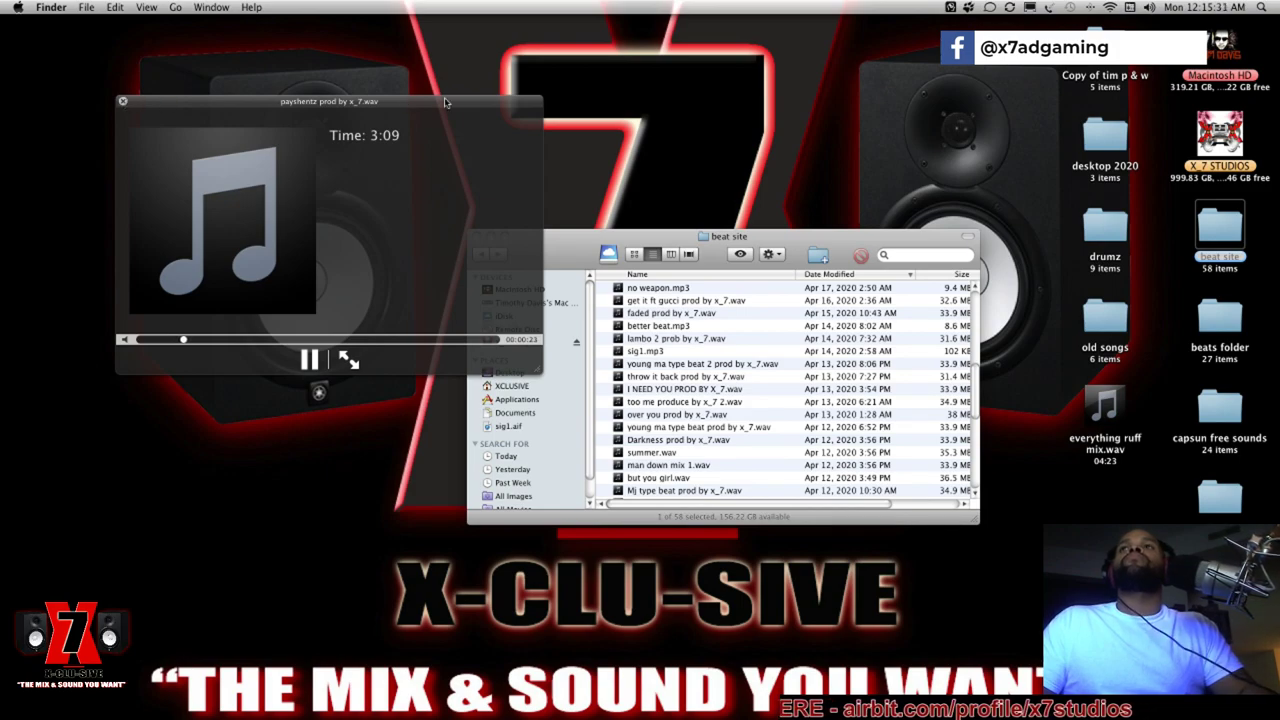
Lower the computer's output volume, stop the beat preview and close the beat site folder
key("XF86AudioLowerVolume")
key("XF86AudioLowerVolume")
key("XF86AudioLowerVolume")
key("XF86AudioLowerVolume")
key("XF86AudioLowerVolume")
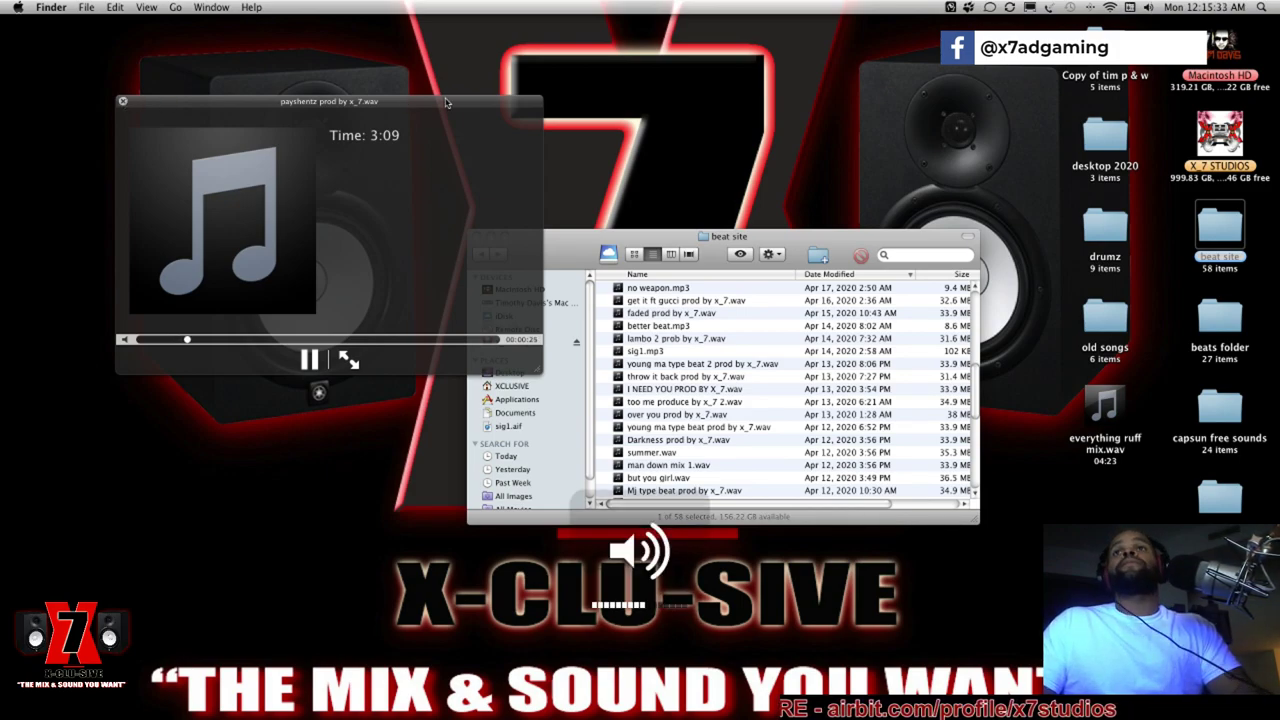
key("space")
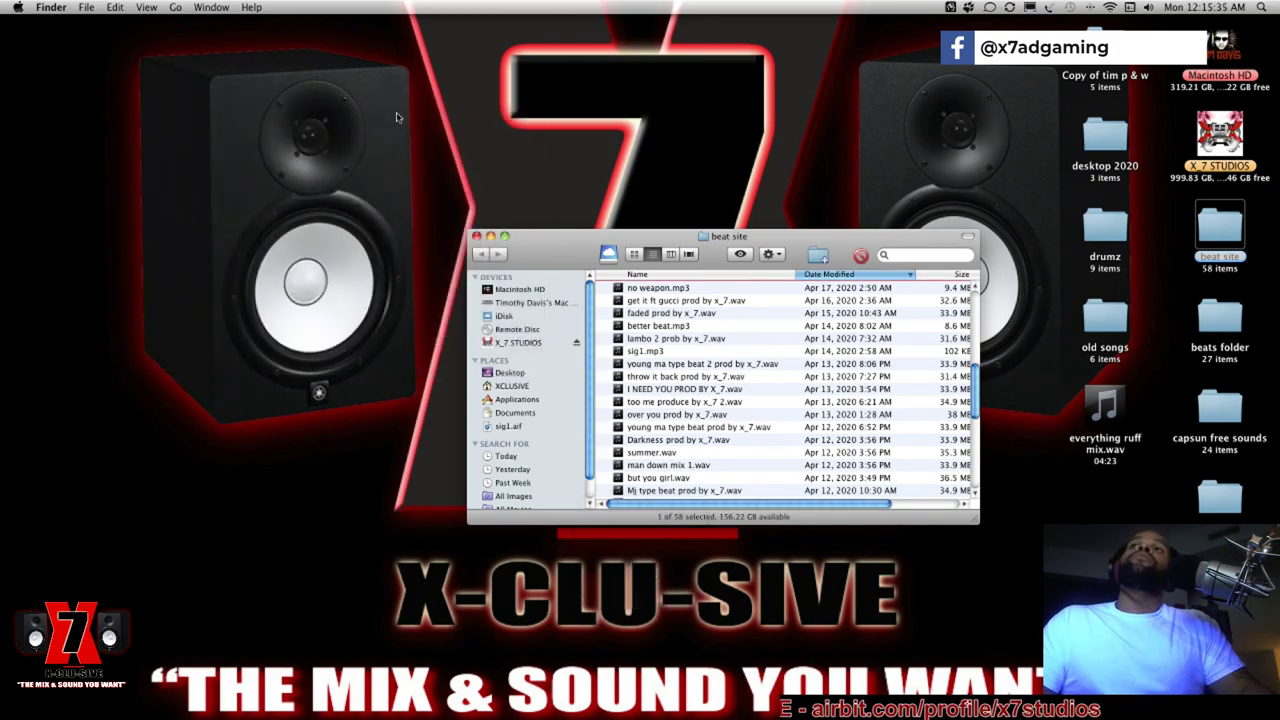
left_click(476, 236)
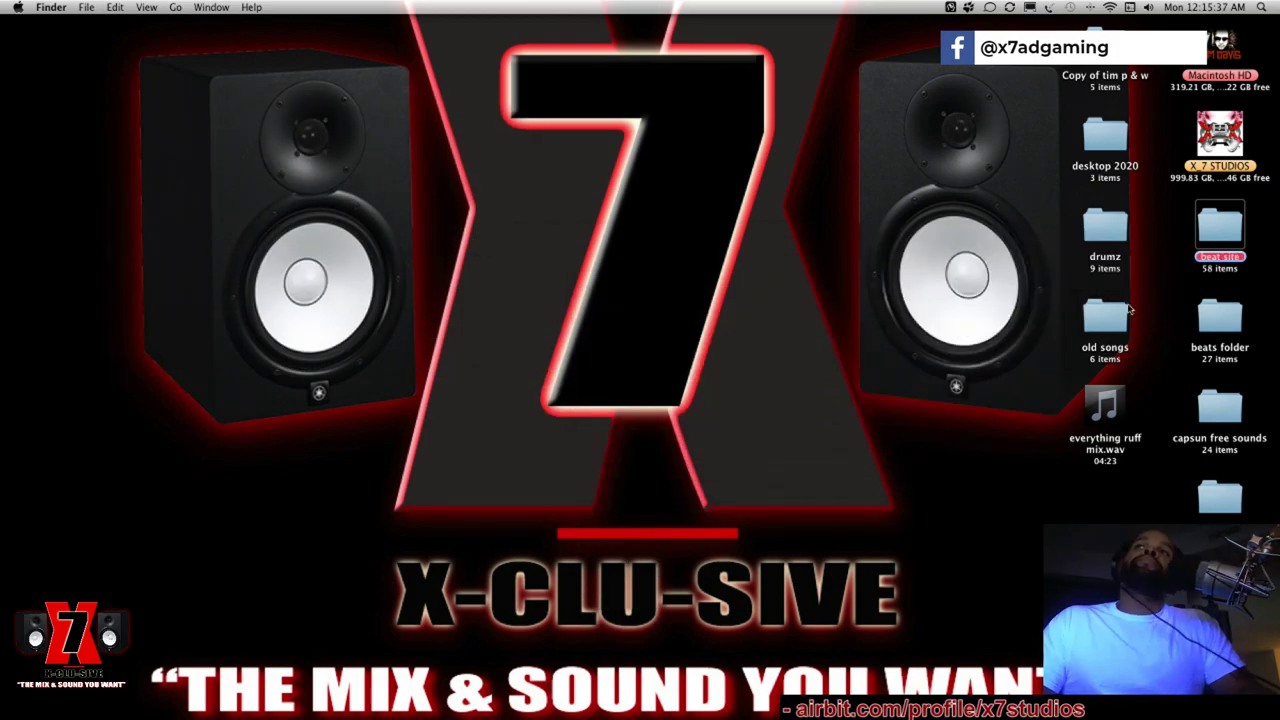
Return to the "everything to me 2" session in Pro Tools, play the mix from the beginning in the edit view and raise the output volume
mouse_move(990, 682)
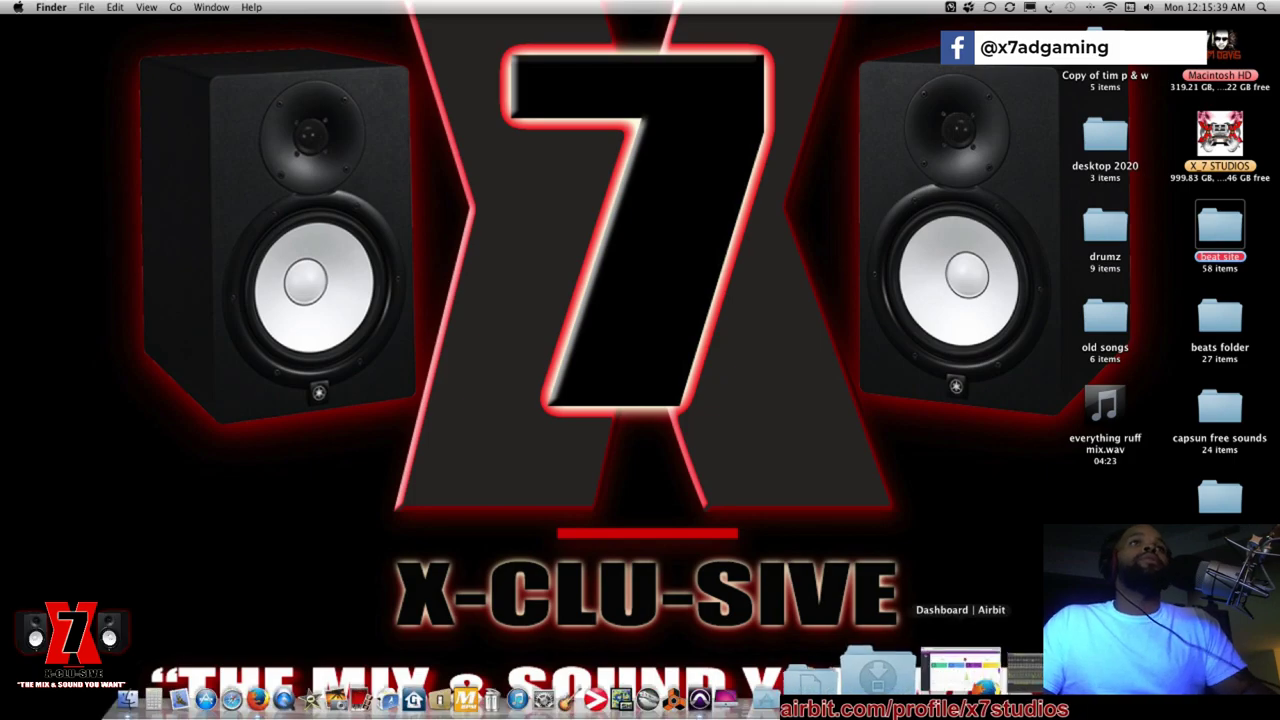
left_click(992, 683)
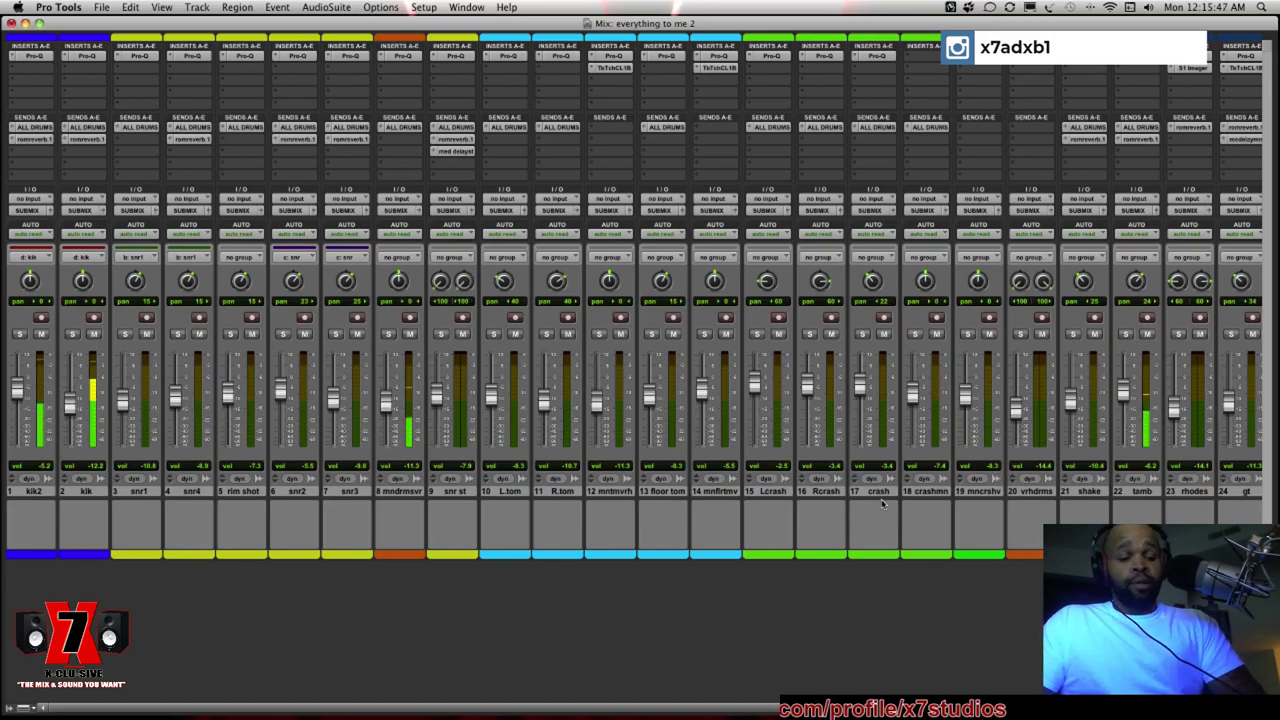
key("super+equal")
key("Return")
key("space")
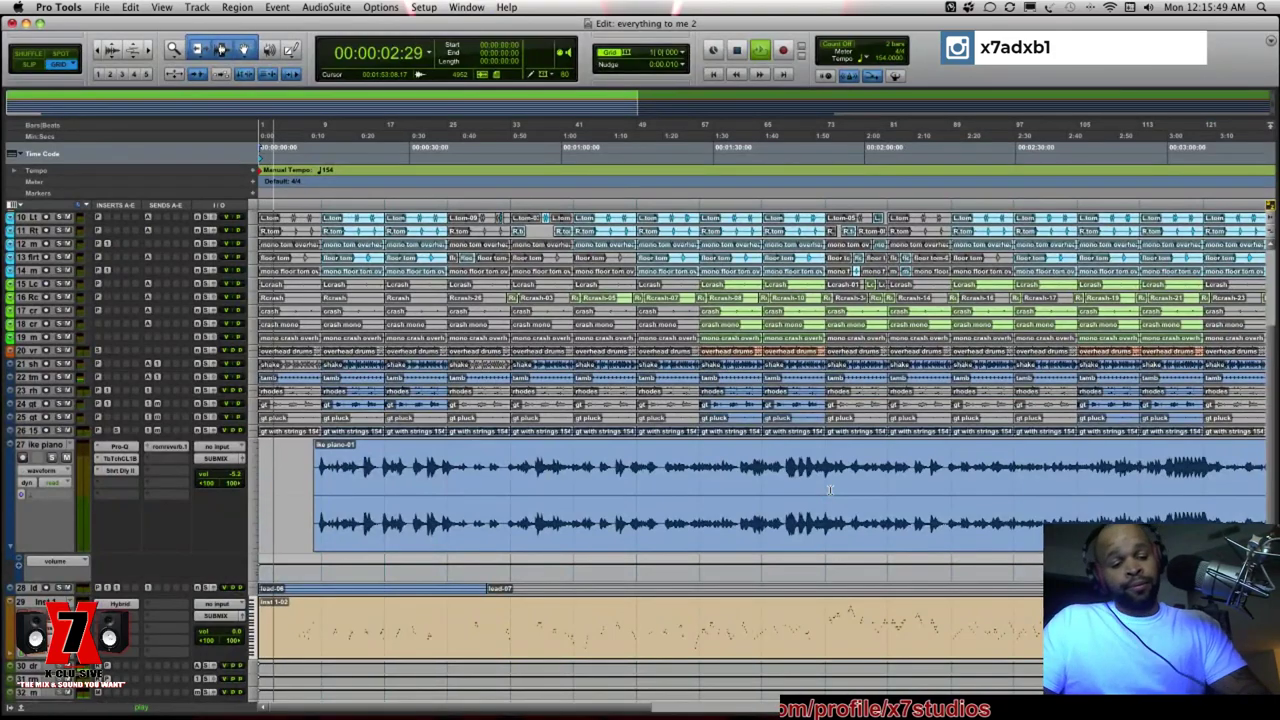
key("XF86AudioRaiseVolume")
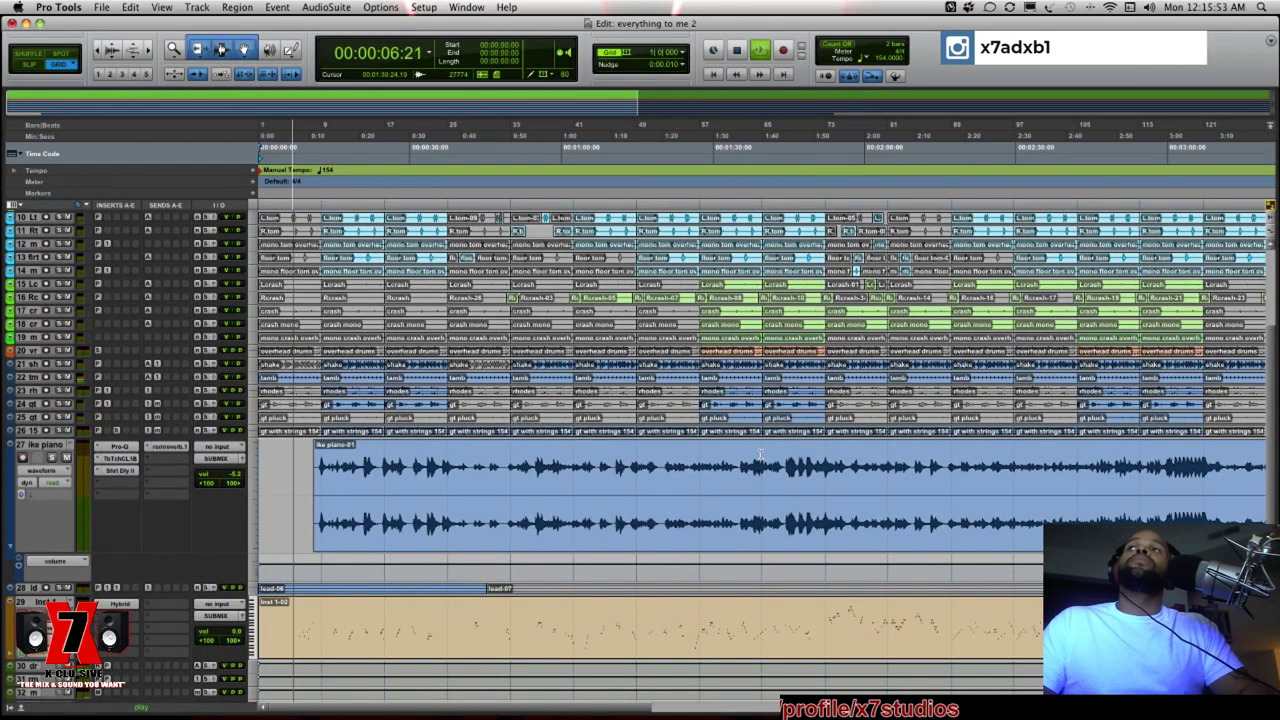
Fit the tracks to the edit window's height, lower the output volume and stop playback at about 1:21
left_click(256, 476)
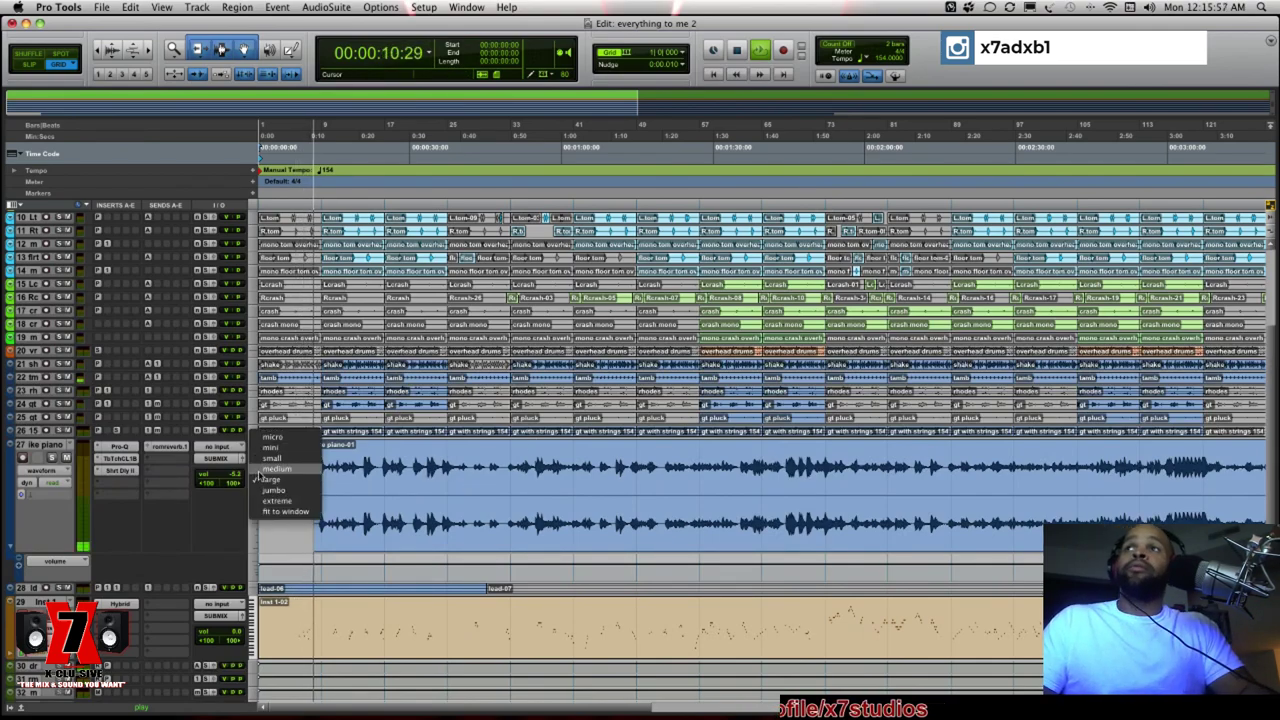
left_click(270, 512)
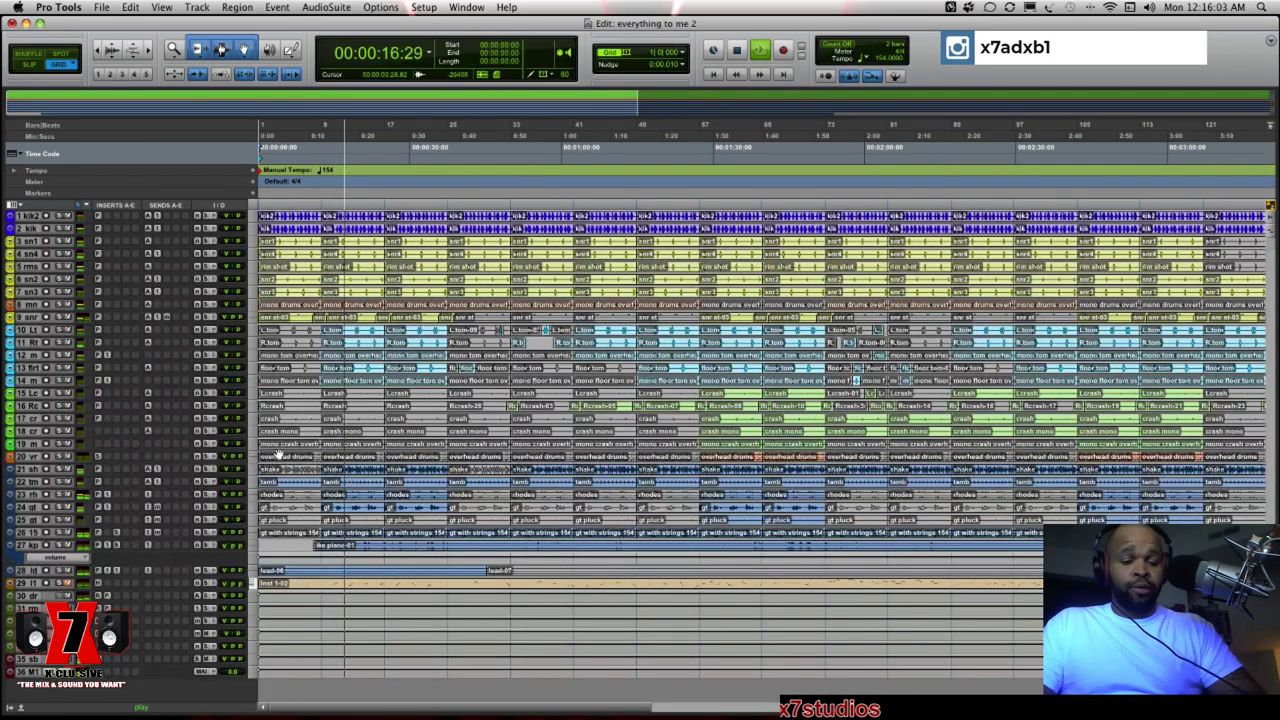
key("XF86AudioLowerVolume")
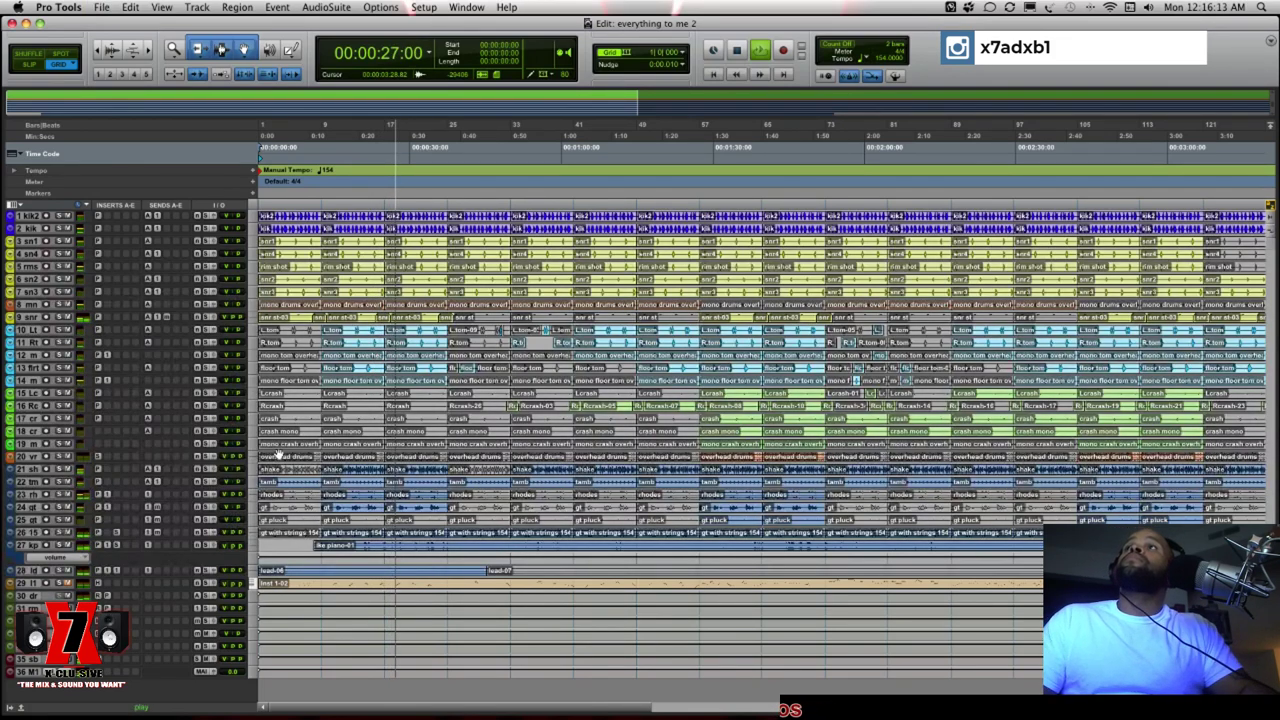
scroll(302, 455, "right", 10)
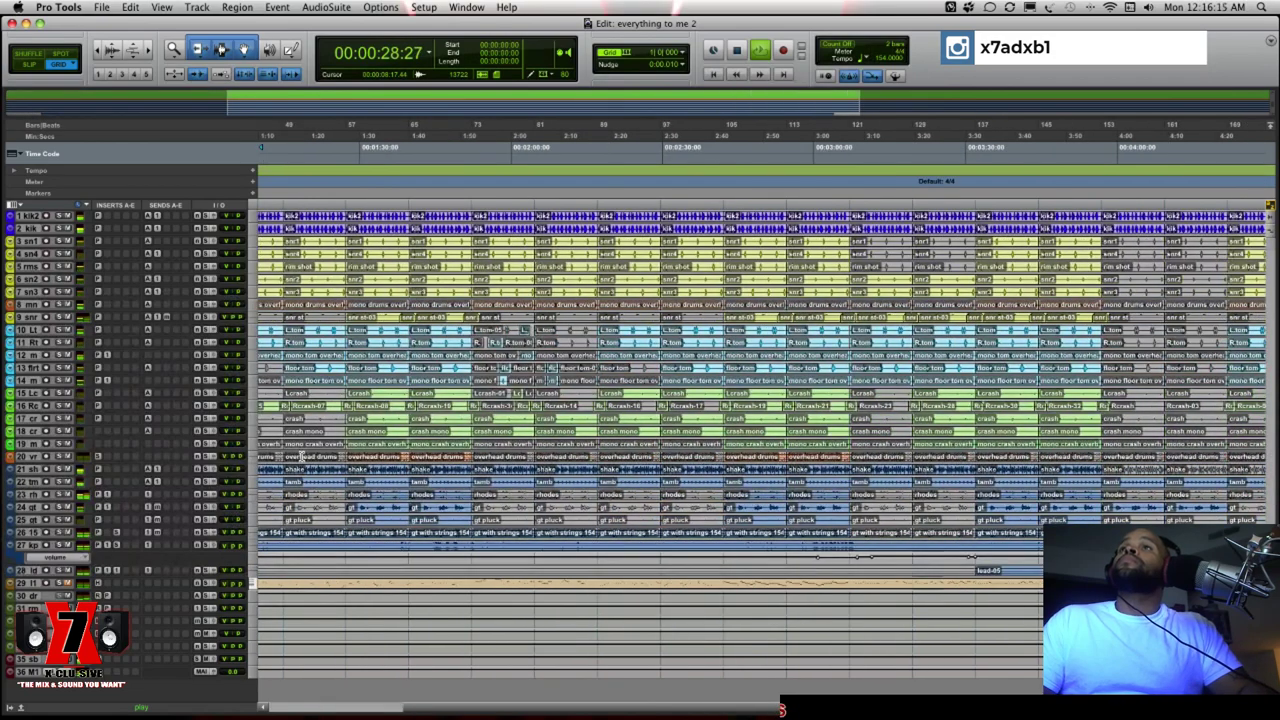
scroll(302, 455, "left", 10)
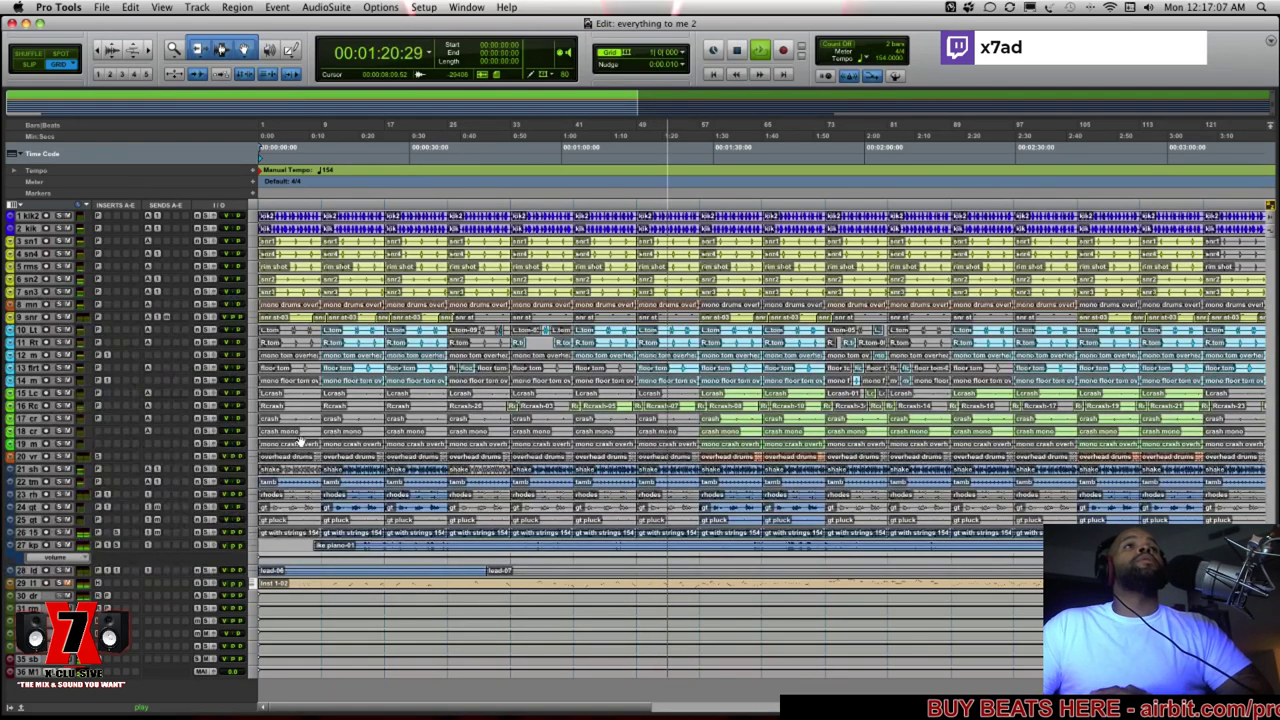
key("space")
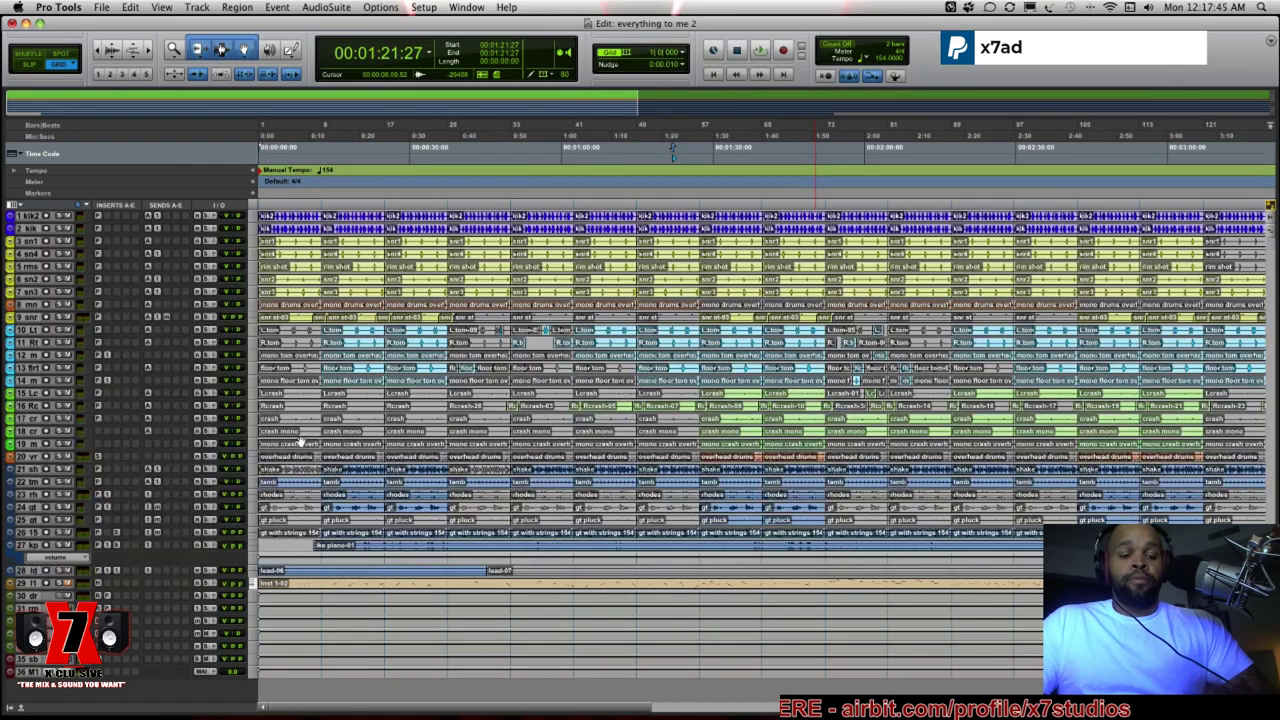
Look over the mixer channels, switch back to the edit view and return the playhead to the session start
key("super+equal")
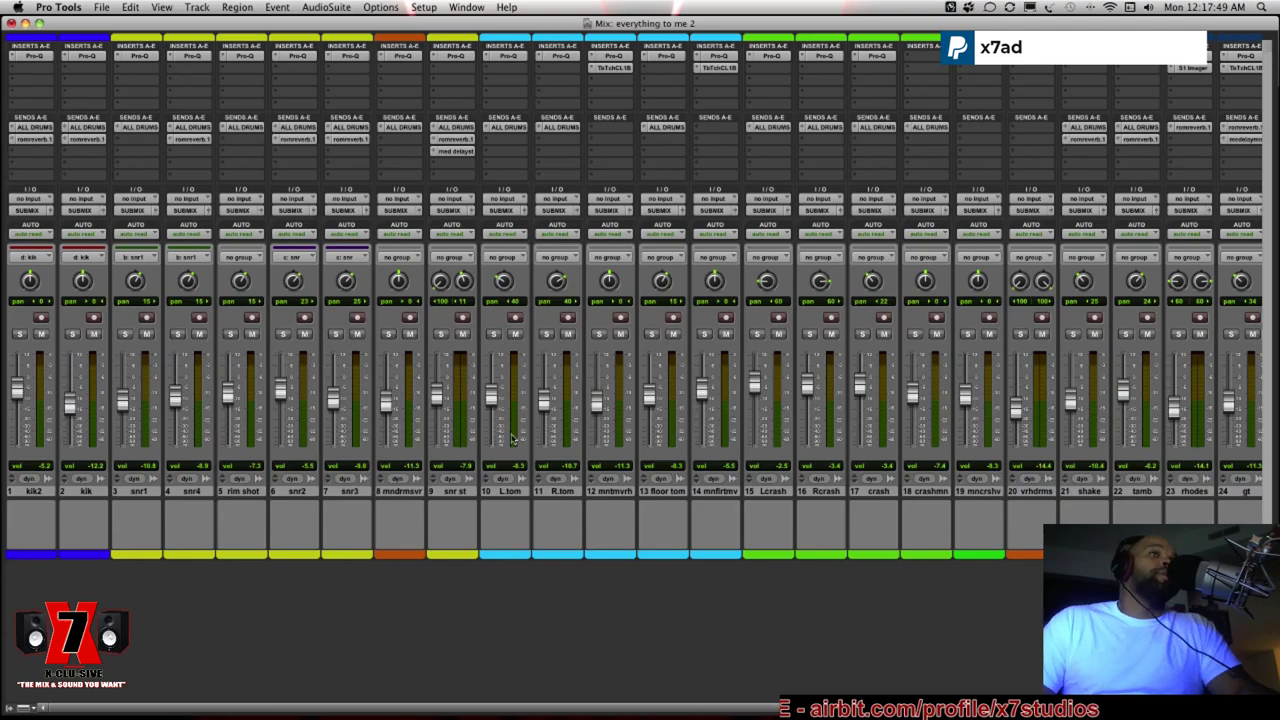
scroll(464, 432, "right", 10)
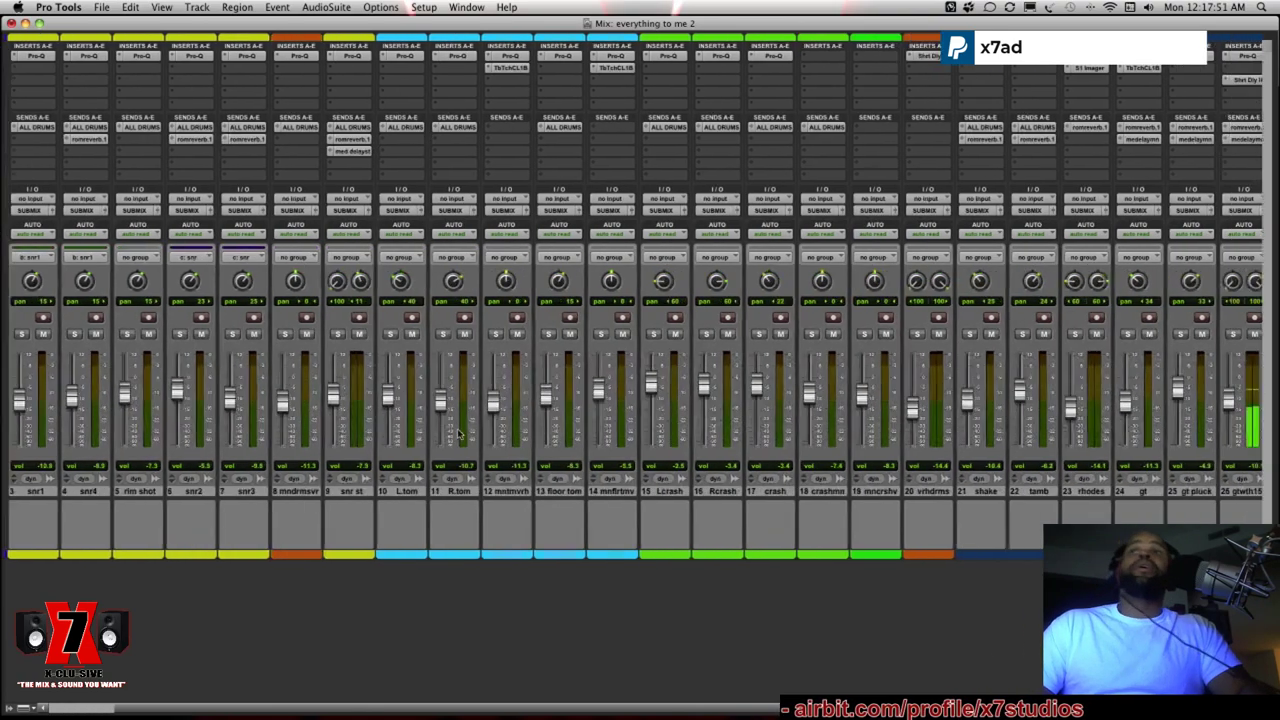
scroll(461, 432, "left", 10)
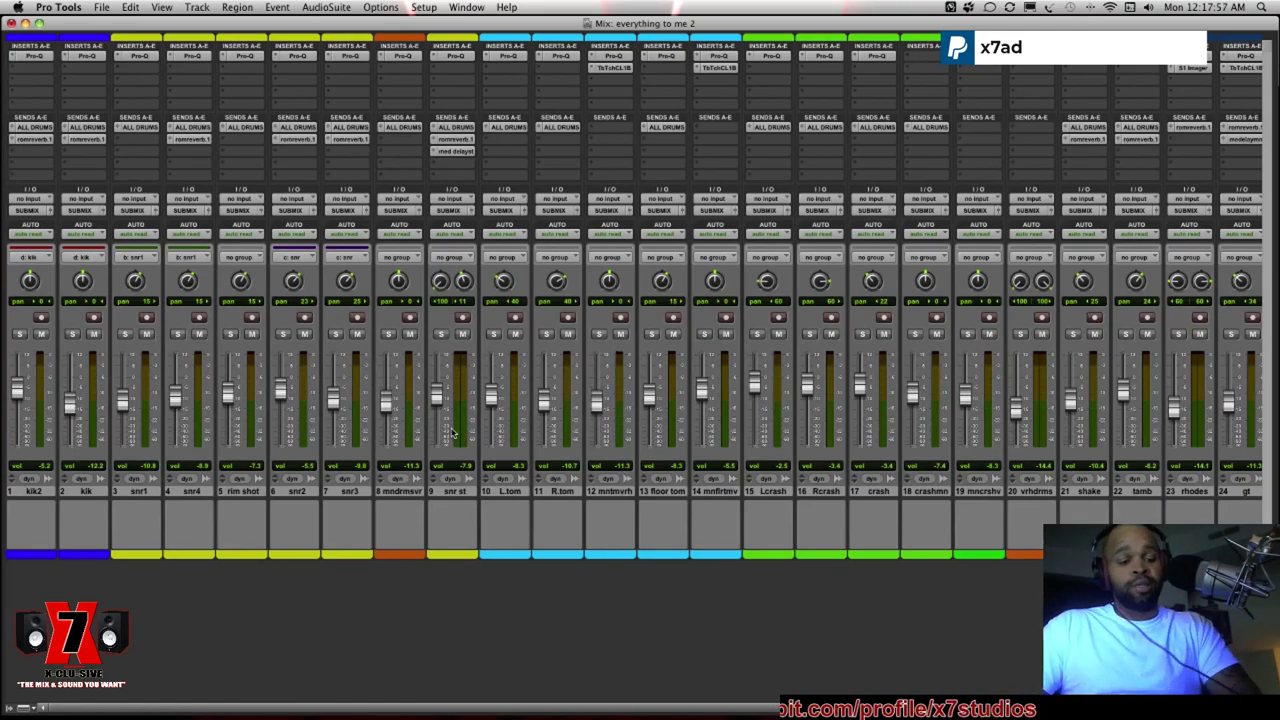
key("super+equal")
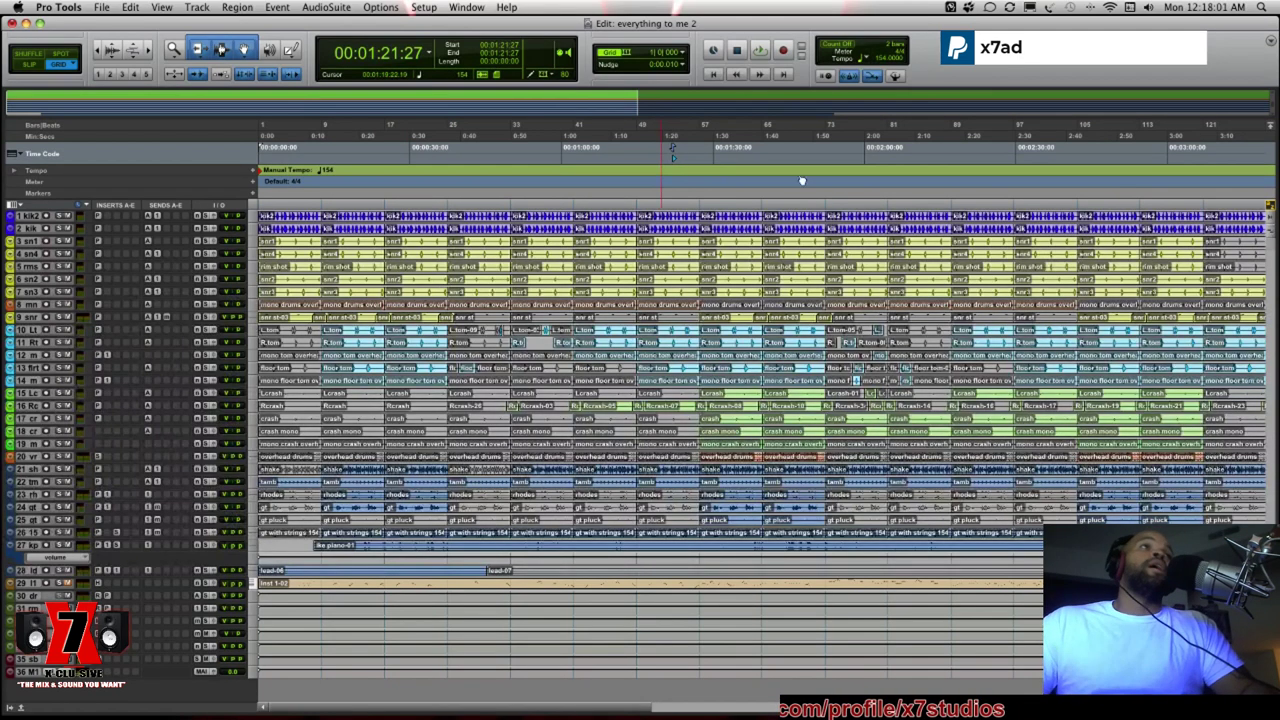
left_click(716, 74)
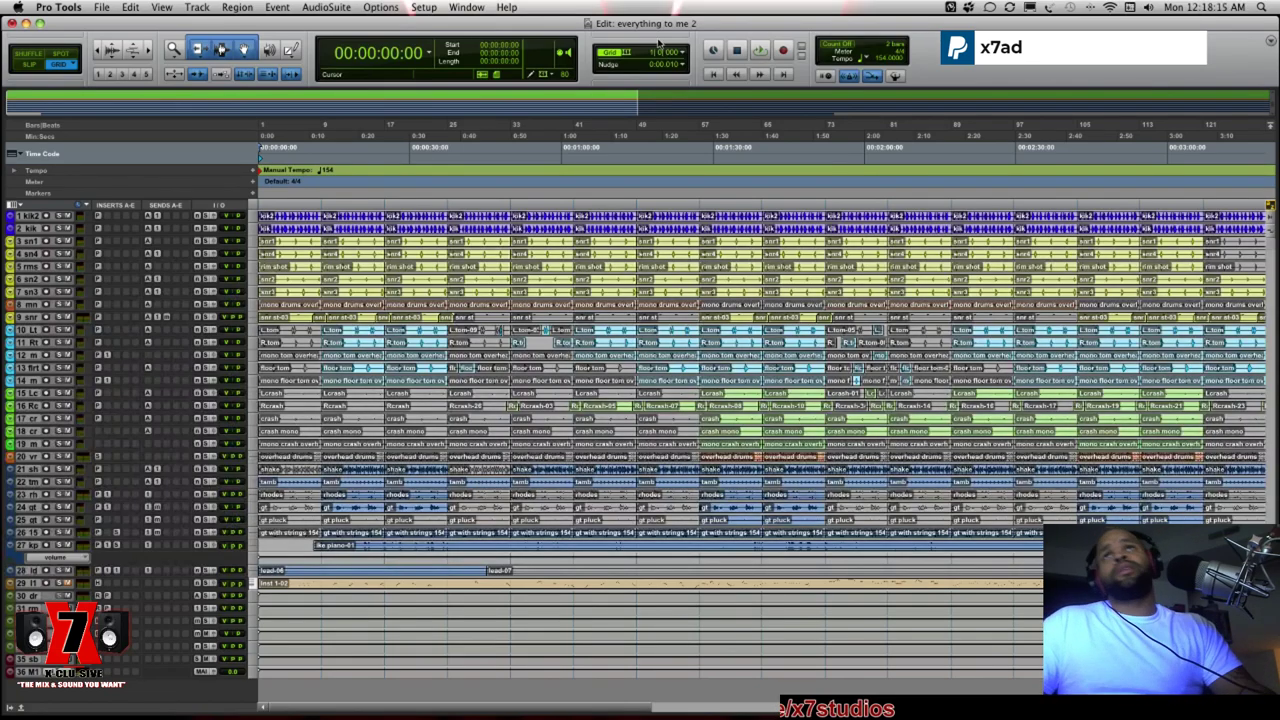
Bring up the mixer, check the channels across to Master 1 and back, and save the session
key("super+equal")
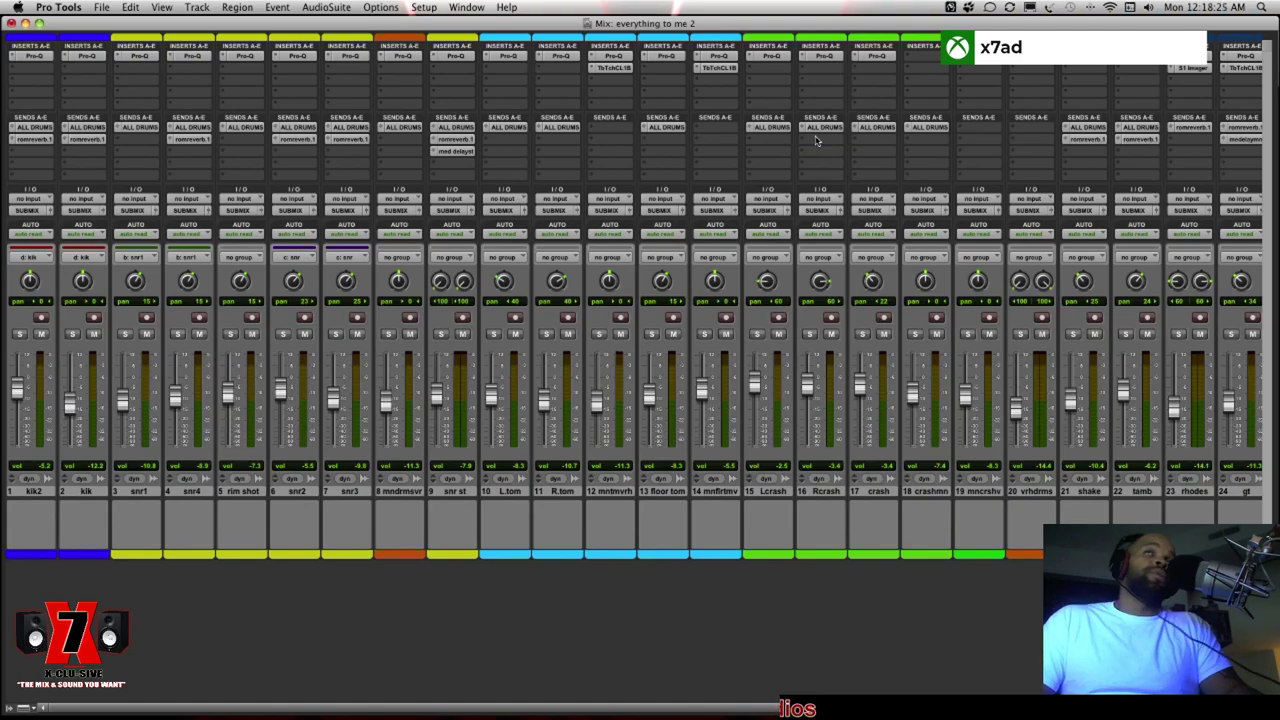
scroll(768, 140, "right", 7)
scroll(768, 140, "right", 5)
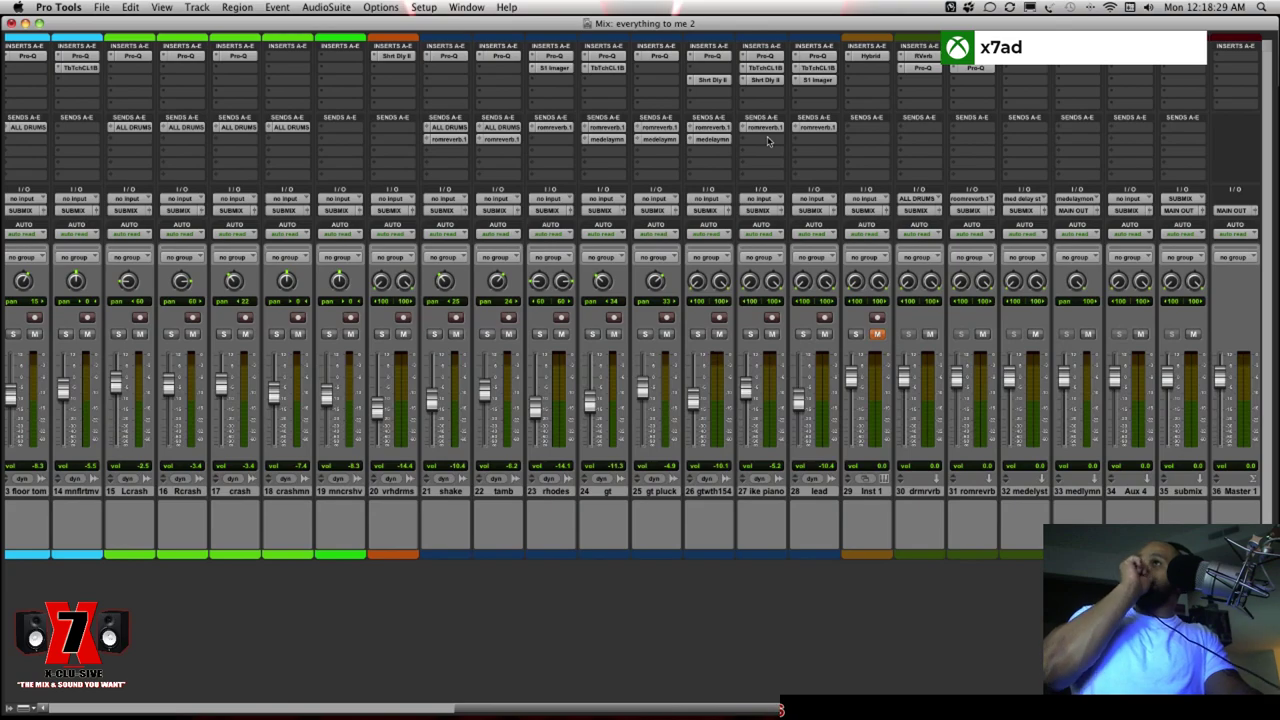
scroll(766, 141, "left", 12)
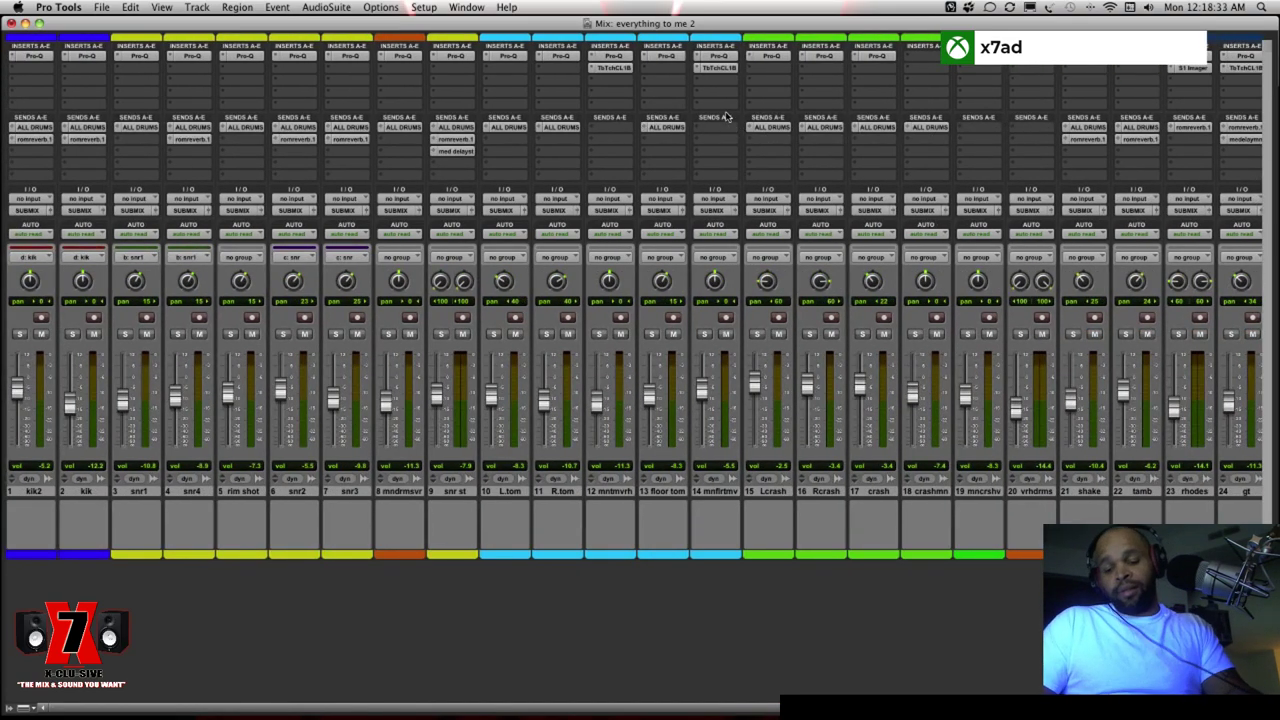
key("super+s")
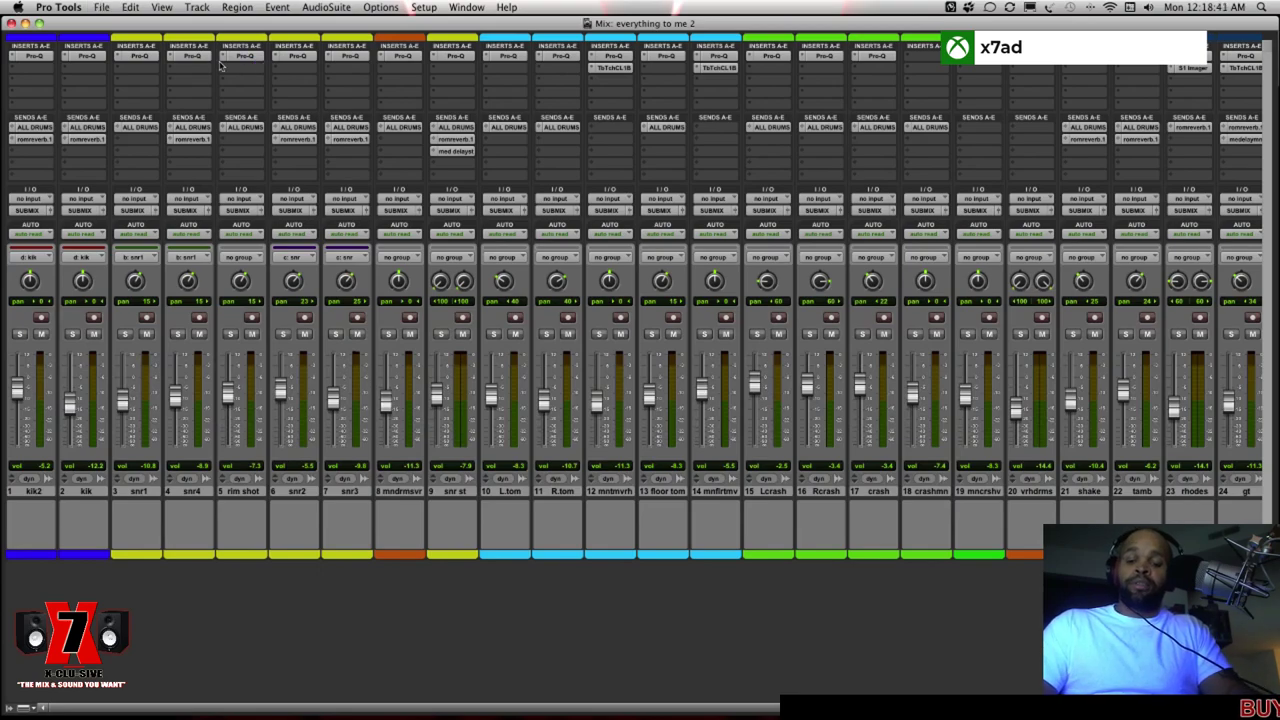
Close the "everything to me 2" session and open the X_7 STUDIOS drive in Finder with its 2020 folder expanded
key("super+shift+w")
double_click(1222, 140)
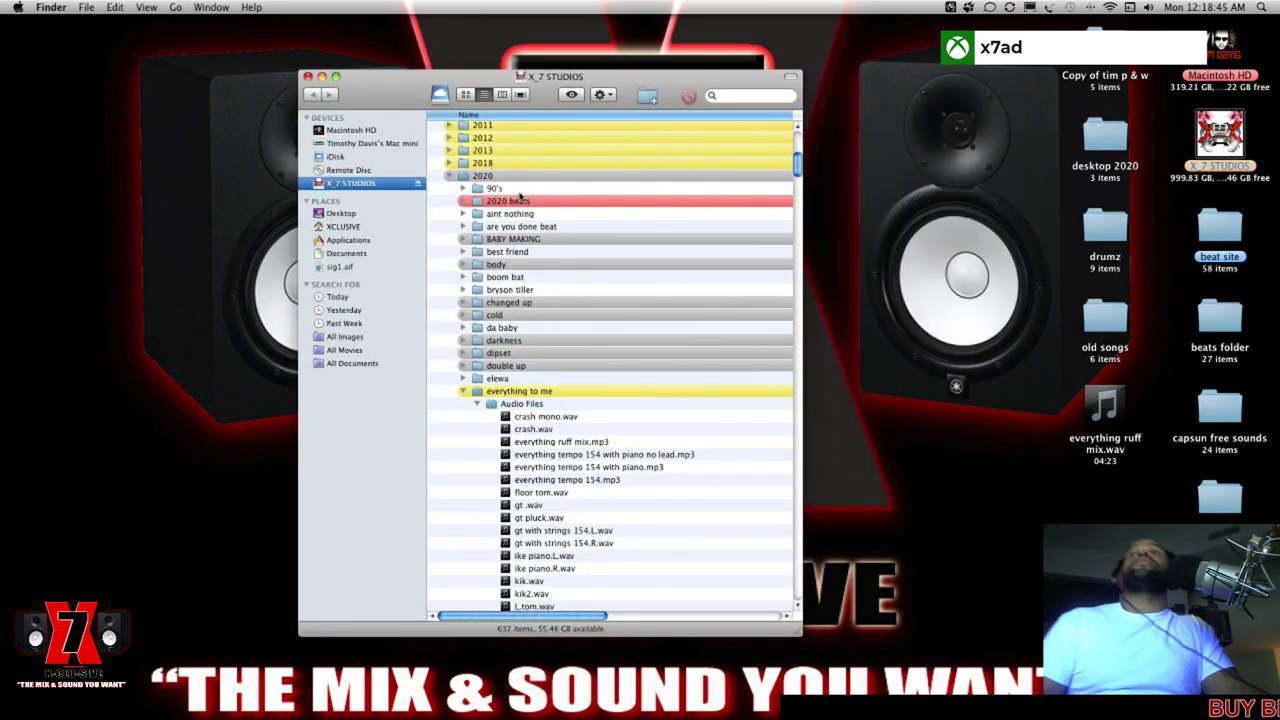
left_click(449, 176)
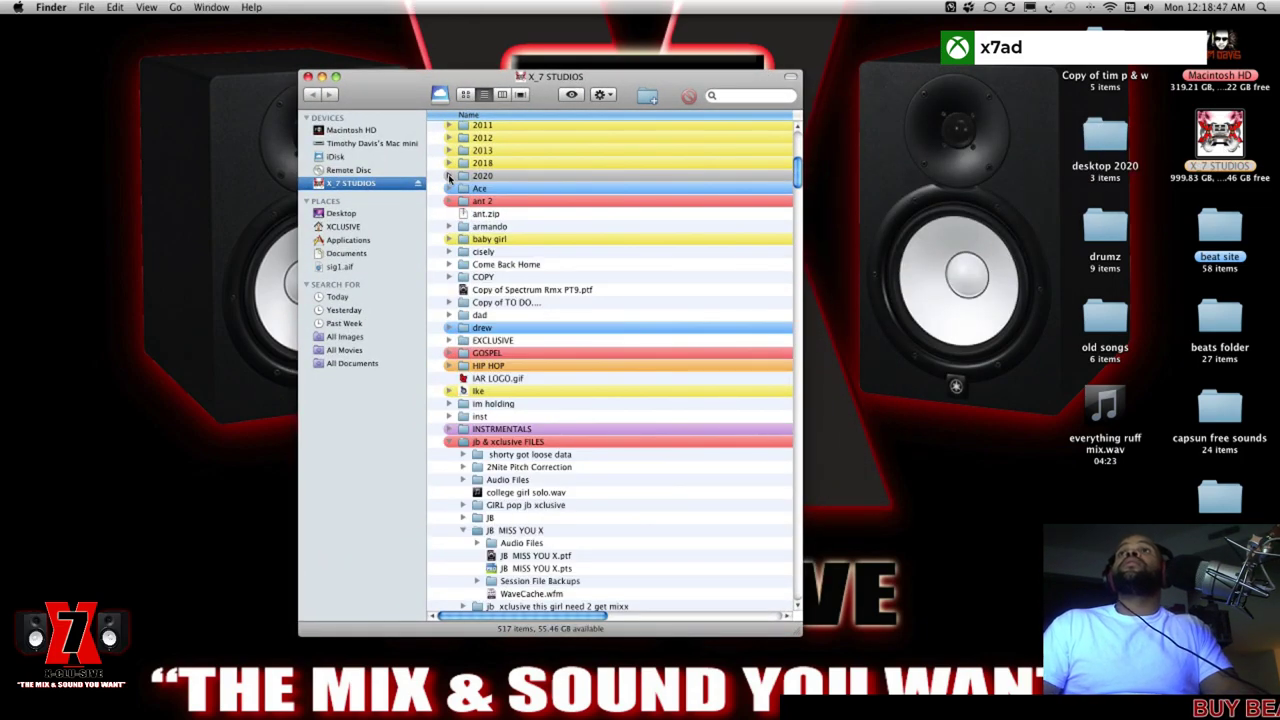
left_click(449, 176)
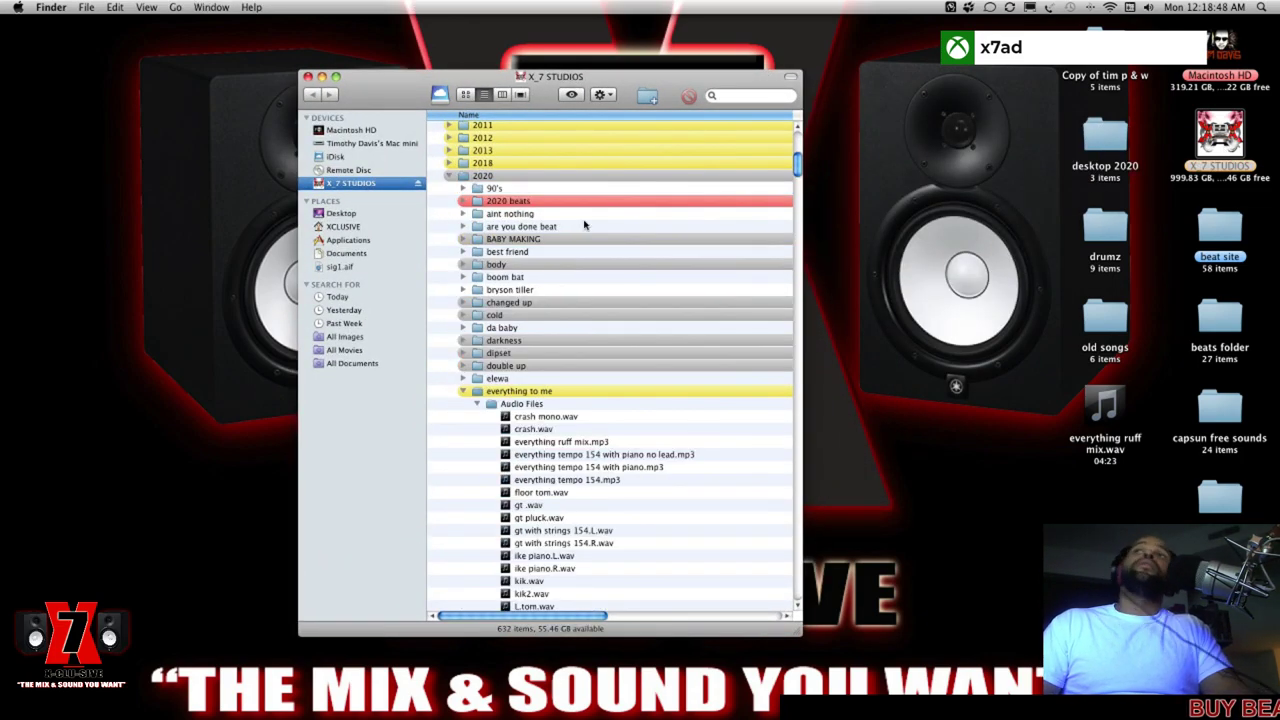
Collapse the "everything to me" folder, look through the other 2020 project folders and close the drive's window
left_click(464, 392)
scroll(515, 420, "down", 5)
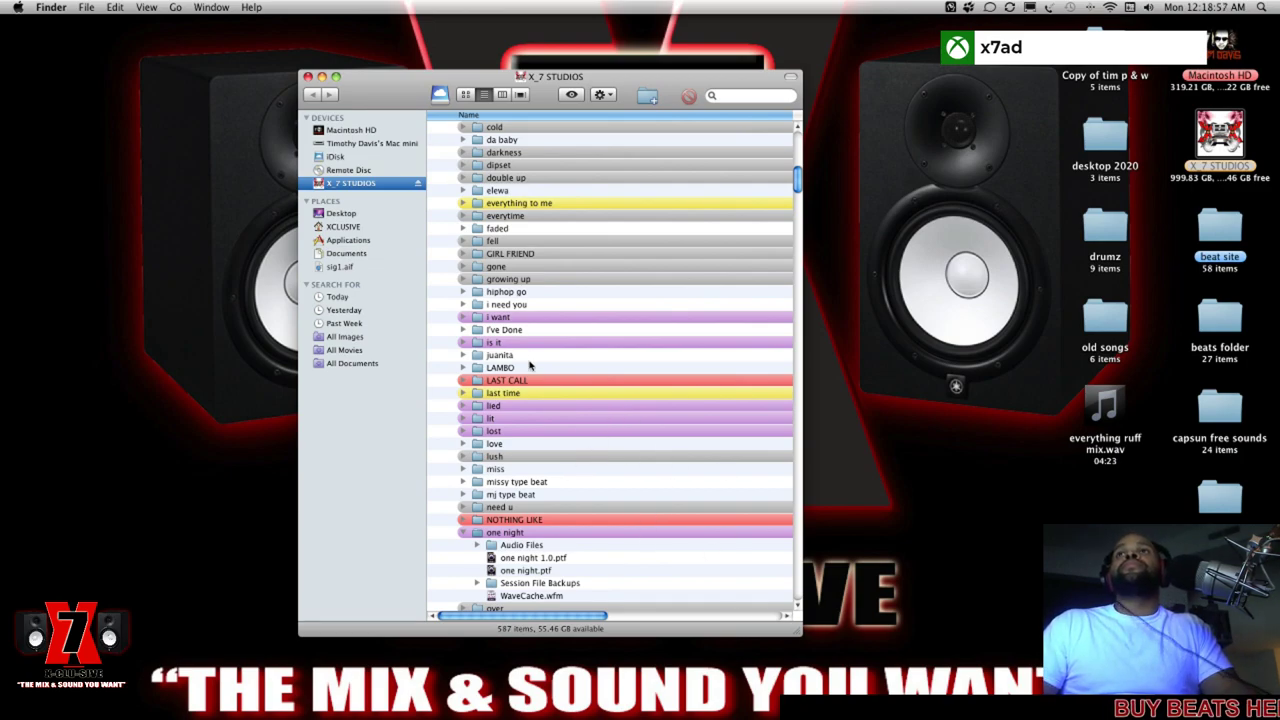
scroll(545, 346, "up", 3)
scroll(545, 346, "up", 10)
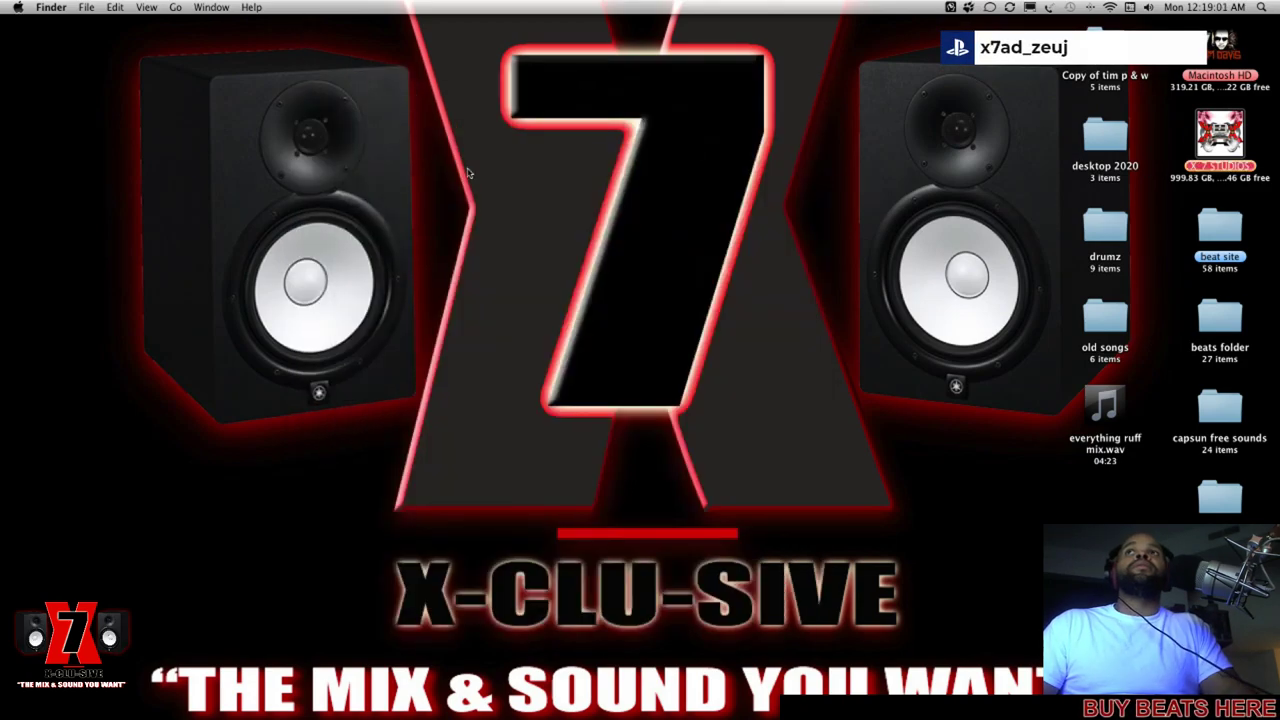
left_click(308, 77)
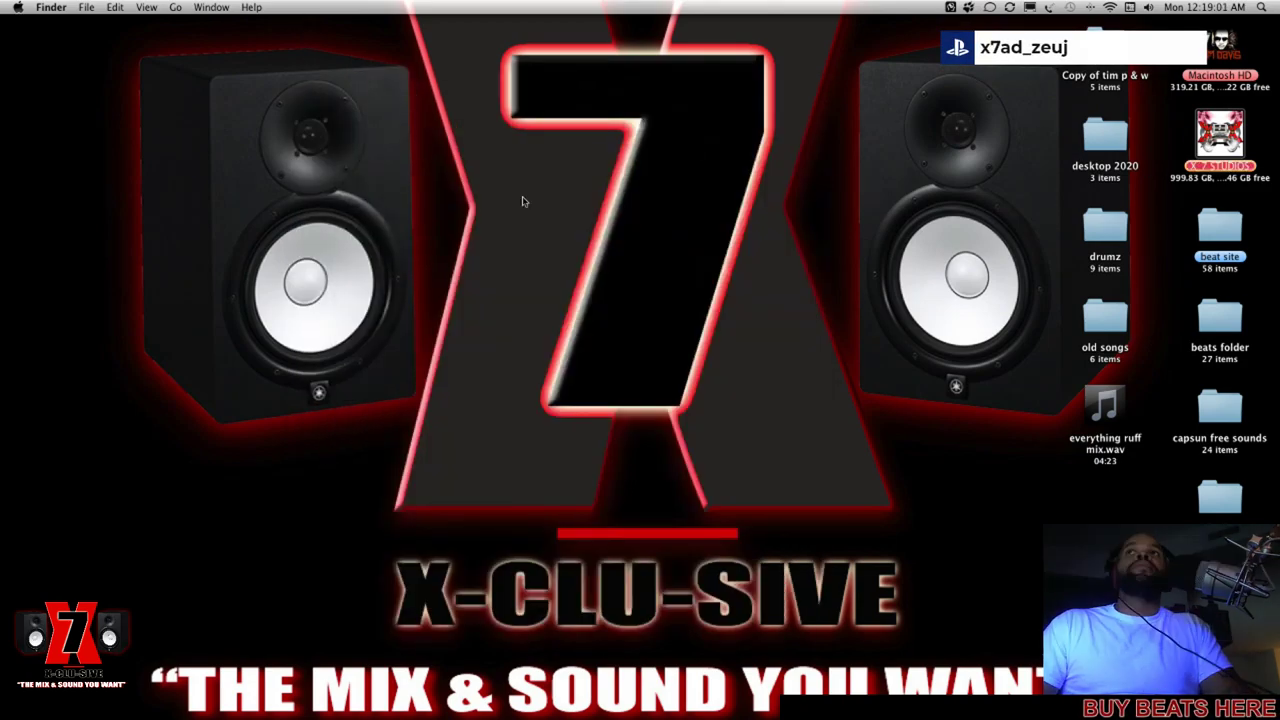
Switch back to Pro Tools and reopen the "everything to me 2" session
mouse_move(520, 712)
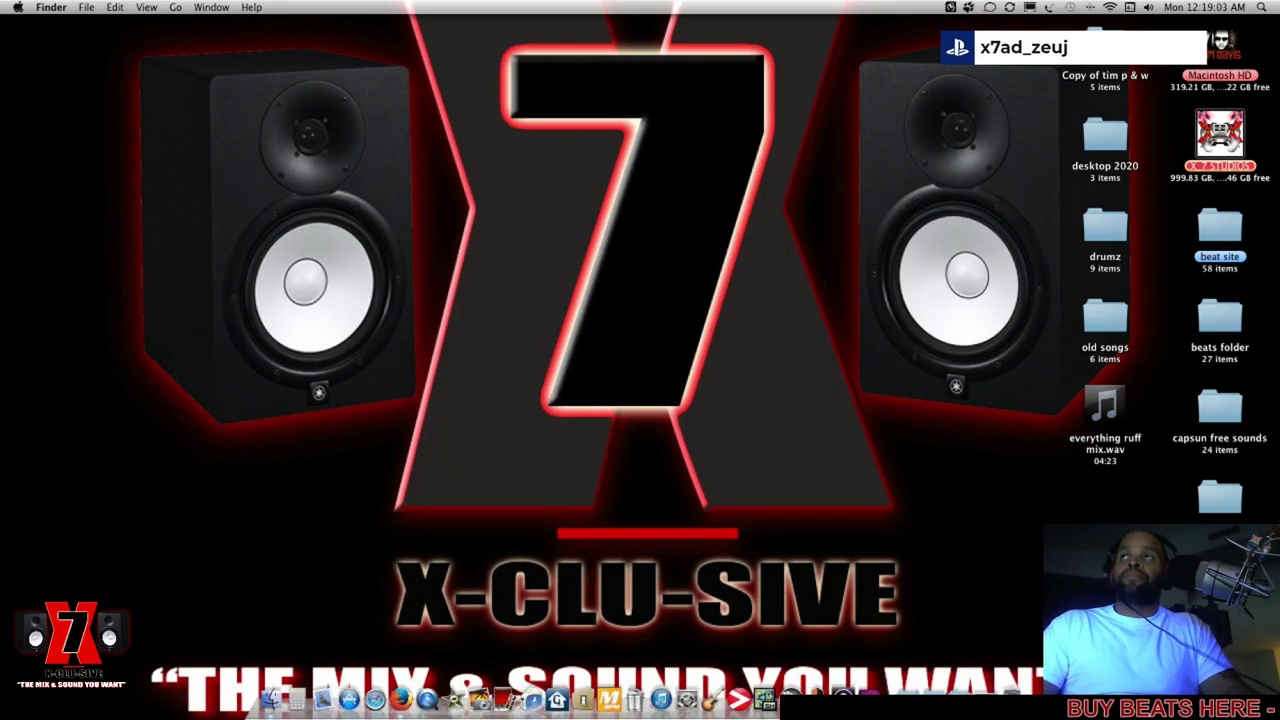
key("super+Tab")
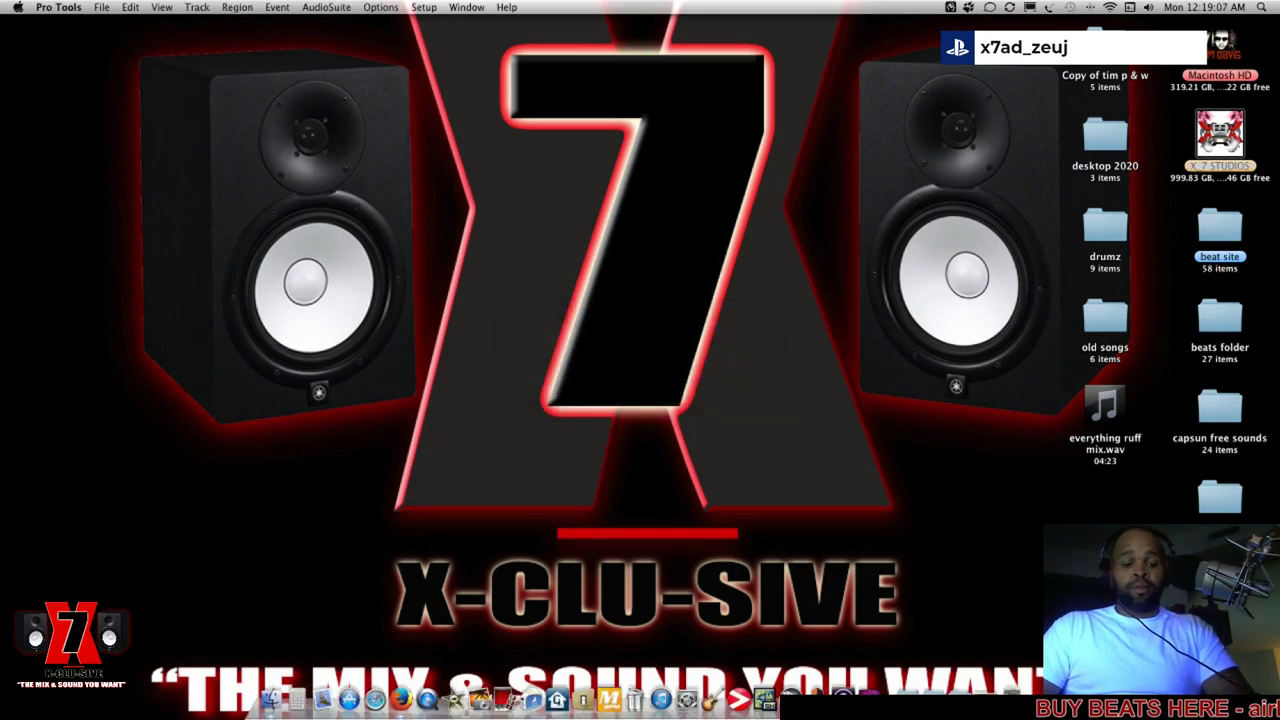
key("super+shift+o")
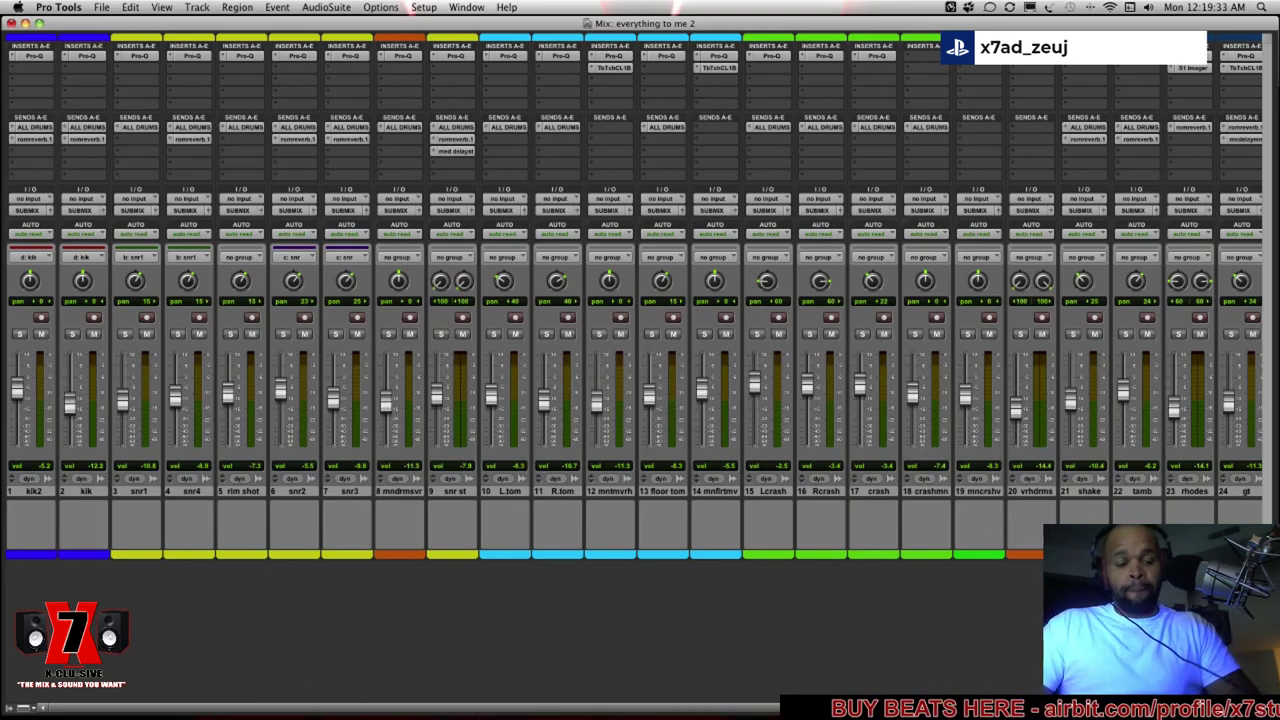
Show the edit view, play the mix from the session start past 0:34 with the output volume lowered, and stop playback
key("super+equal")
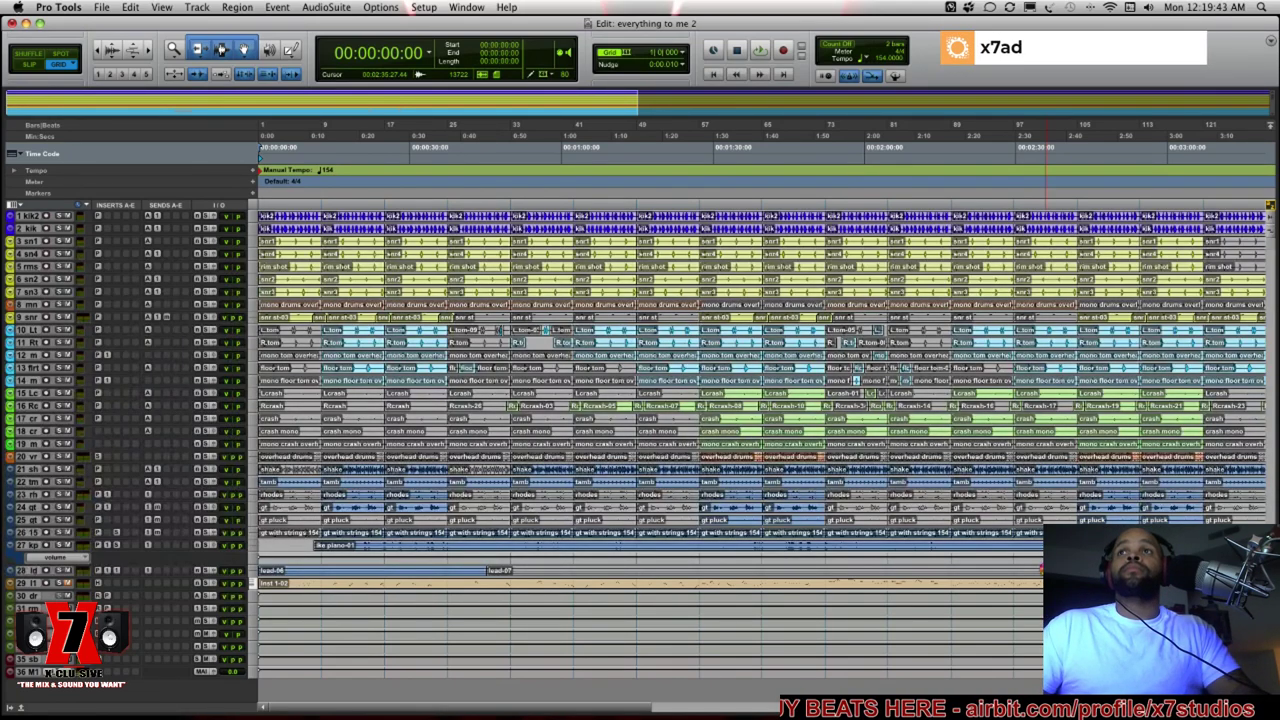
key("space")
key("XF86AudioLowerVolume")
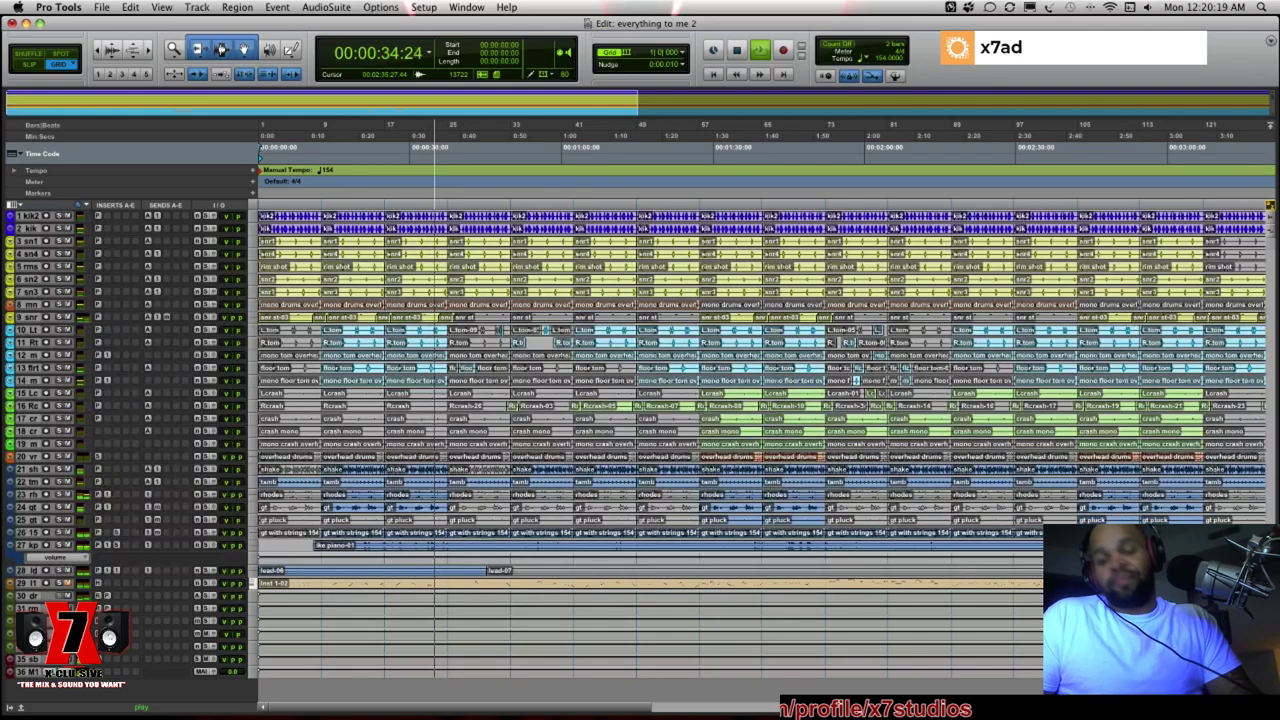
key("space")
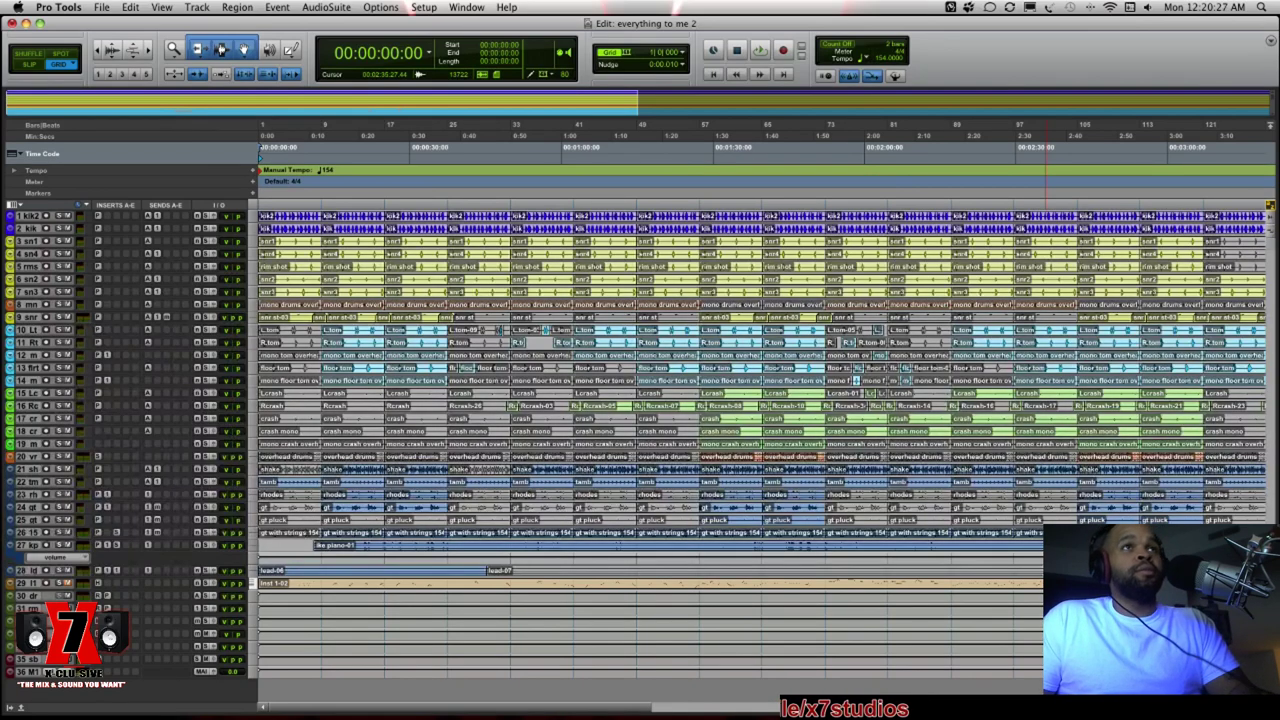
Fit the whole arrangement in the edit view's timeline, play the mix from the session start and adjust the output volume
key("super+bracketright")
key("super+bracketright")
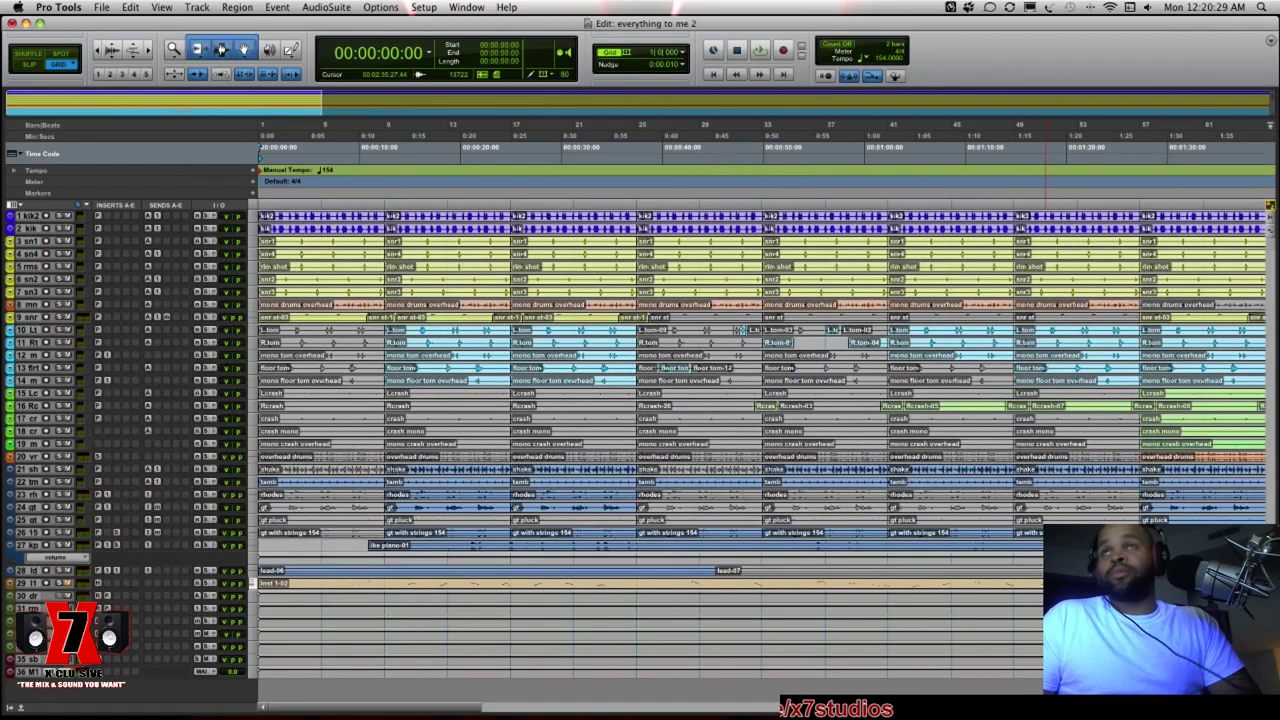
key("super+bracketleft")
key("super+bracketleft")
key("super+bracketleft")
key("super+bracketleft")
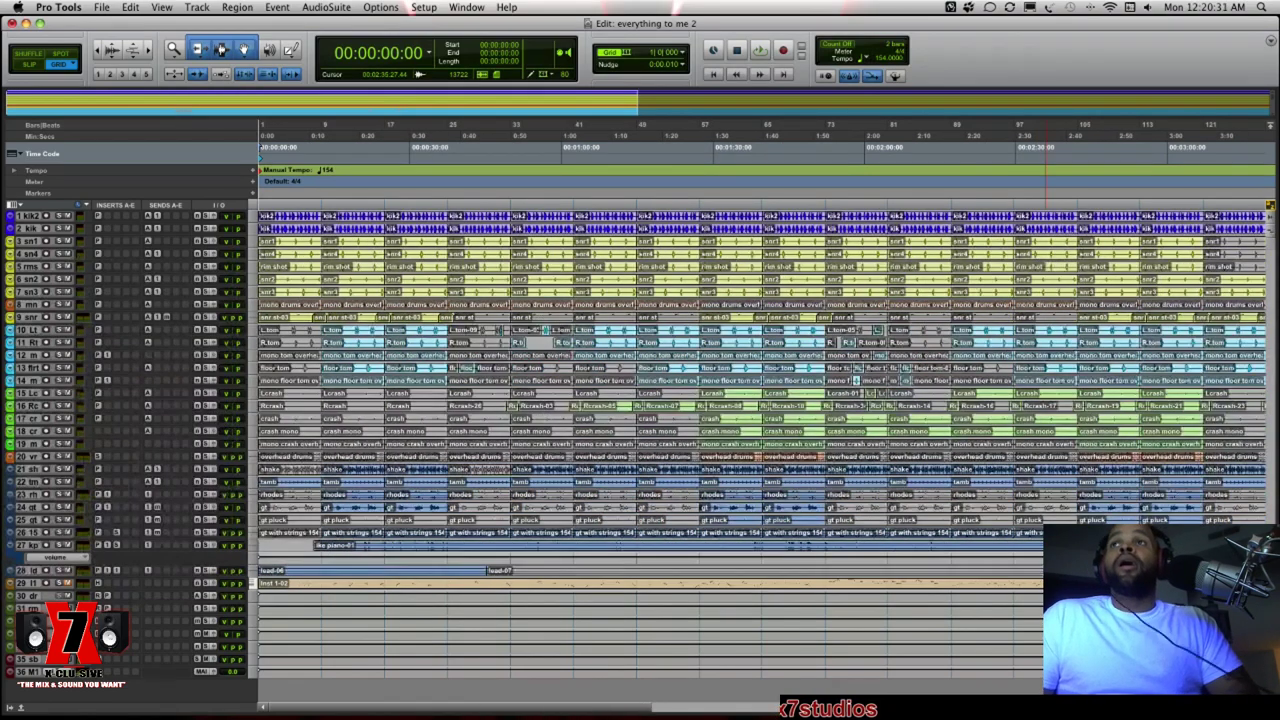
key("super+bracketright")
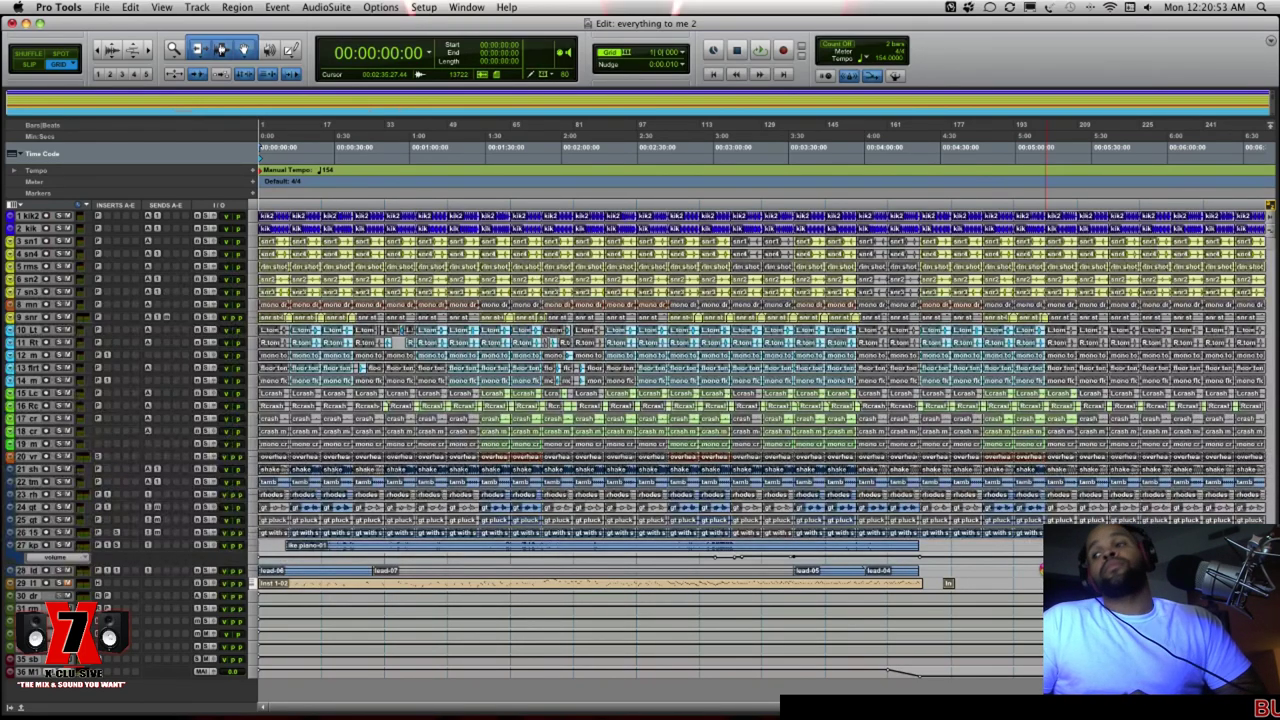
key("space")
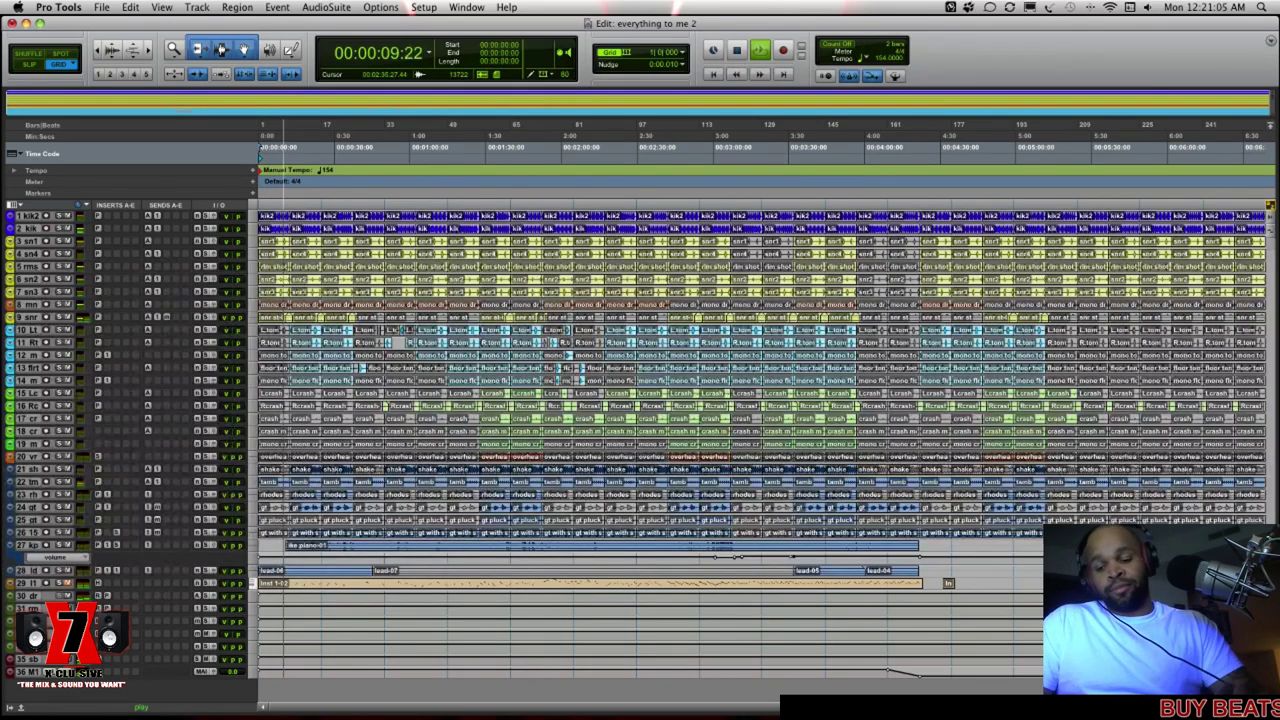
key("XF86AudioLowerVolume")
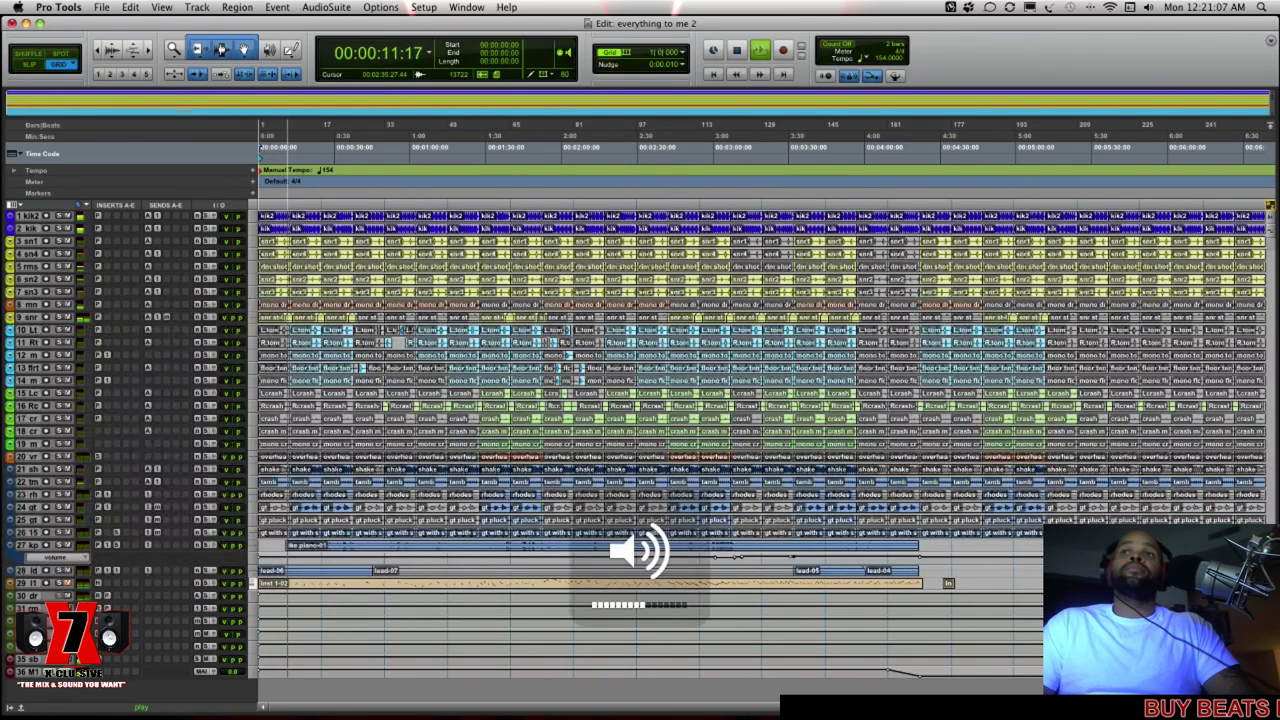
key("XF86AudioRaiseVolume")
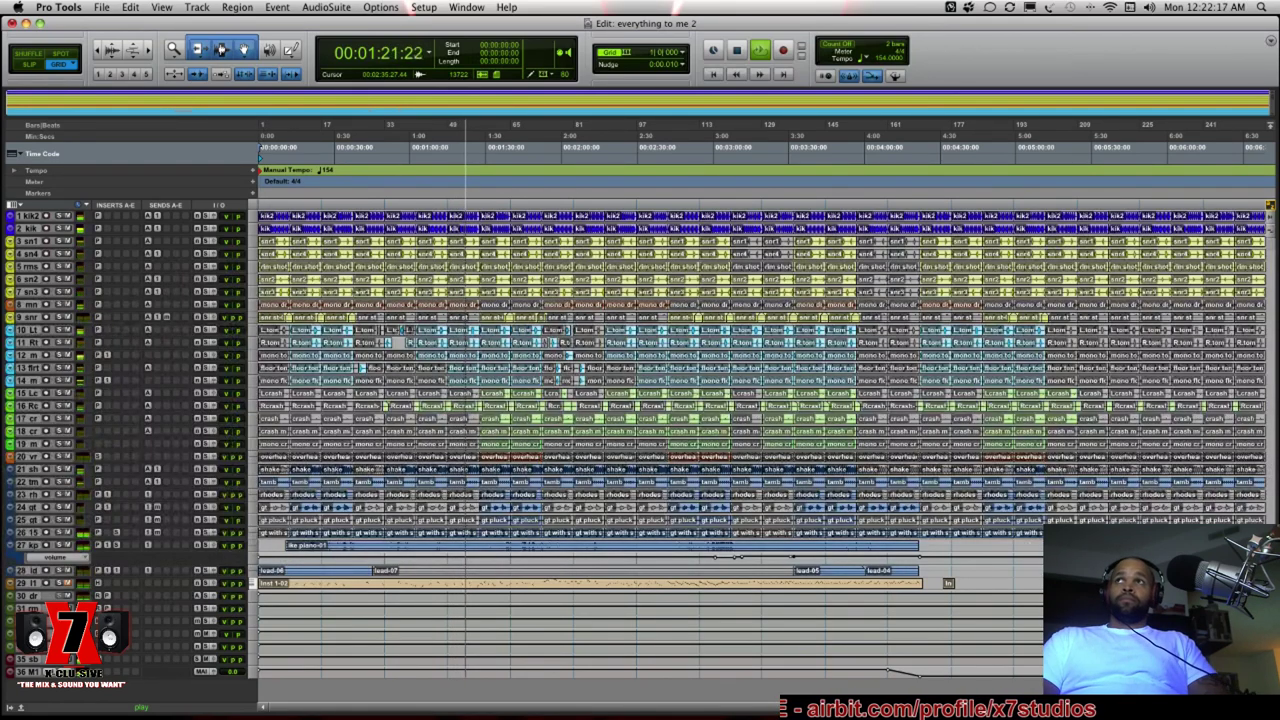
During playback, inspect the Pro-Q EQ curves on kik2, kik, snr1, snr4, rim shot and snr2 in the mixer and close the plug-in
key("super+equal")
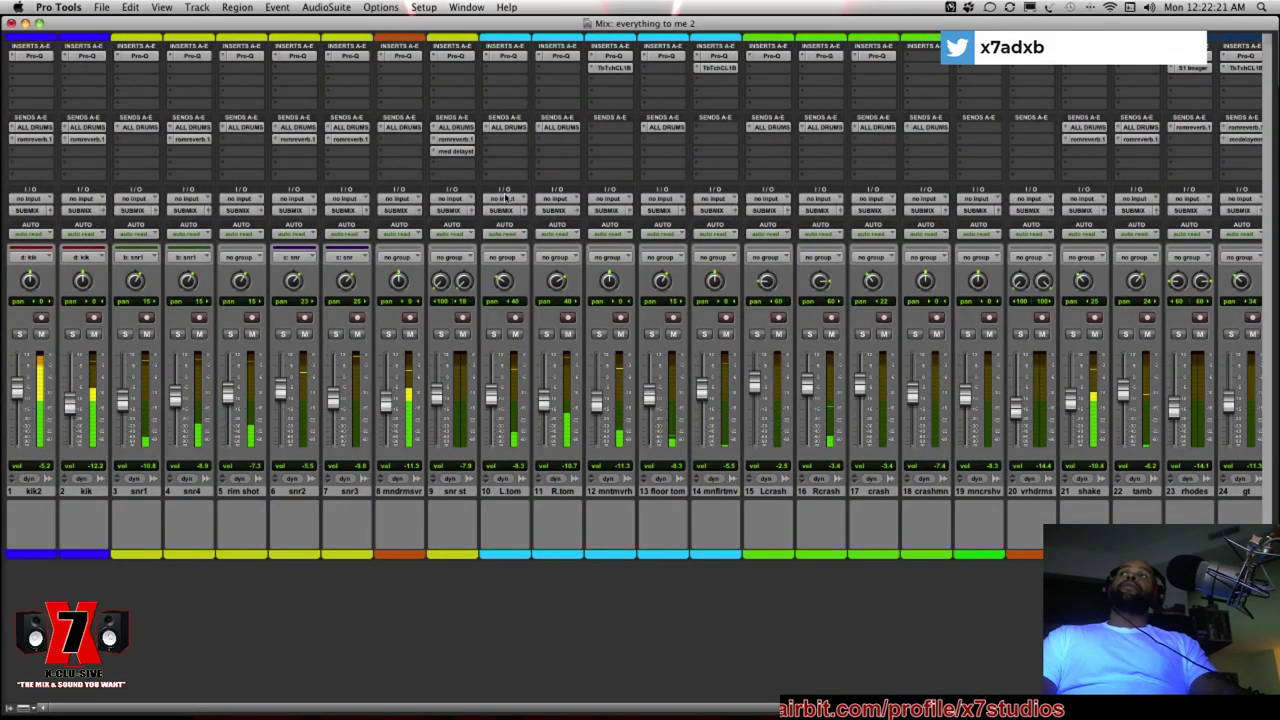
left_click(33, 55)
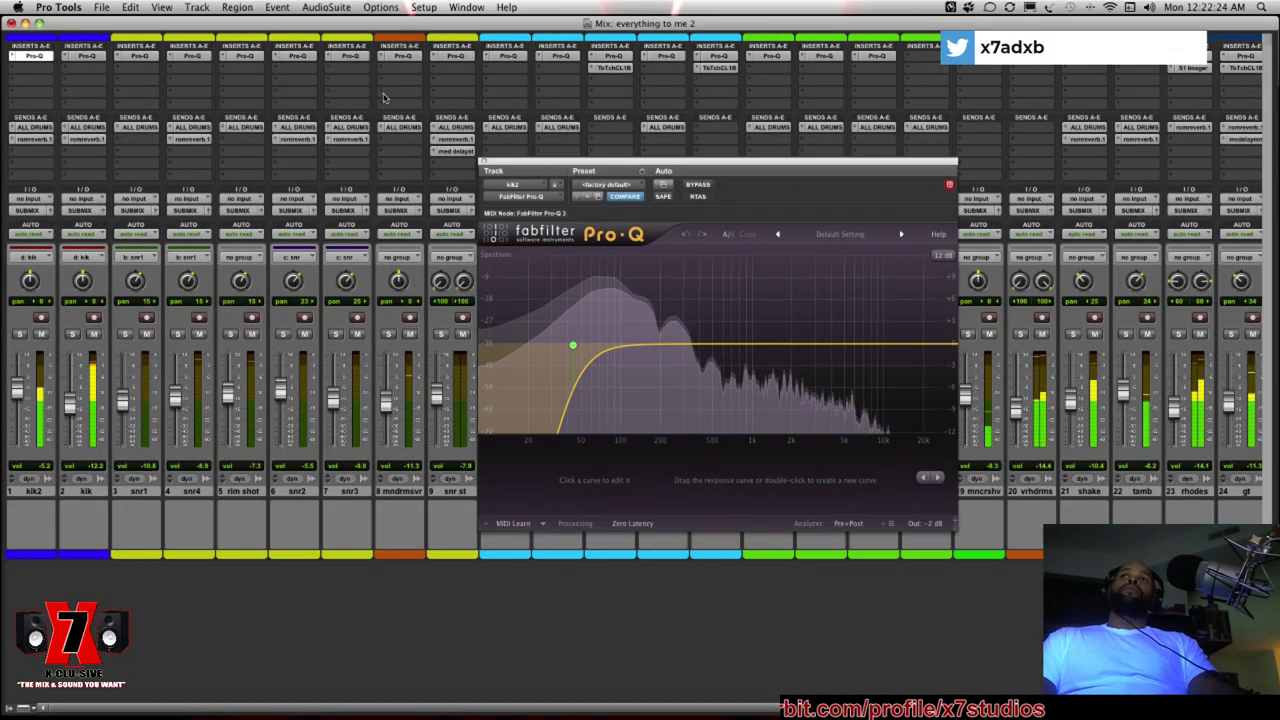
left_click(86, 55)
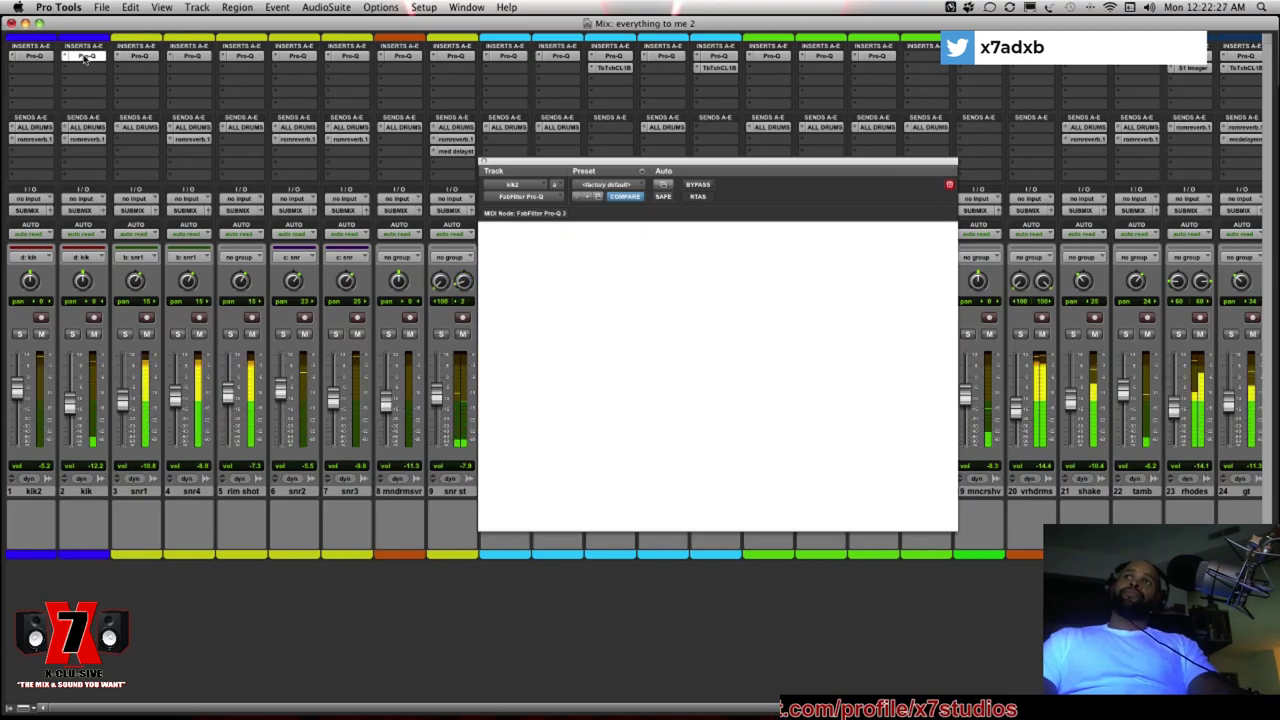
left_click(136, 55)
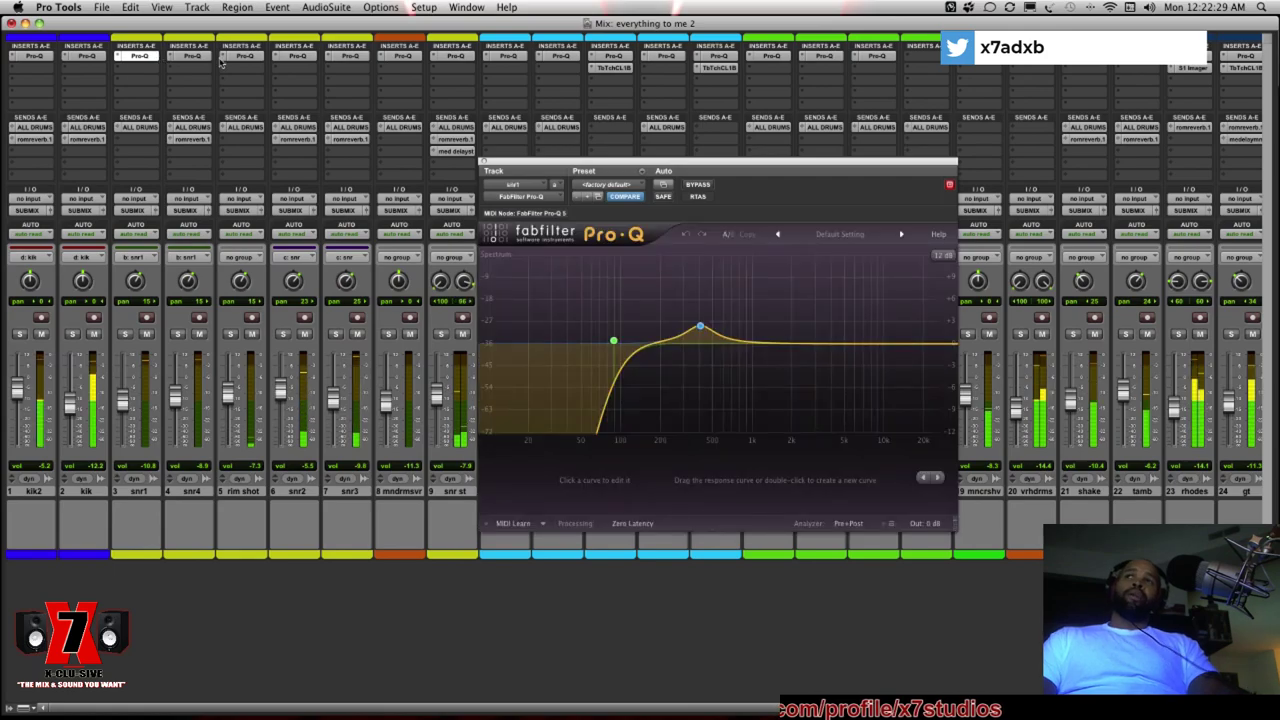
left_click(200, 57)
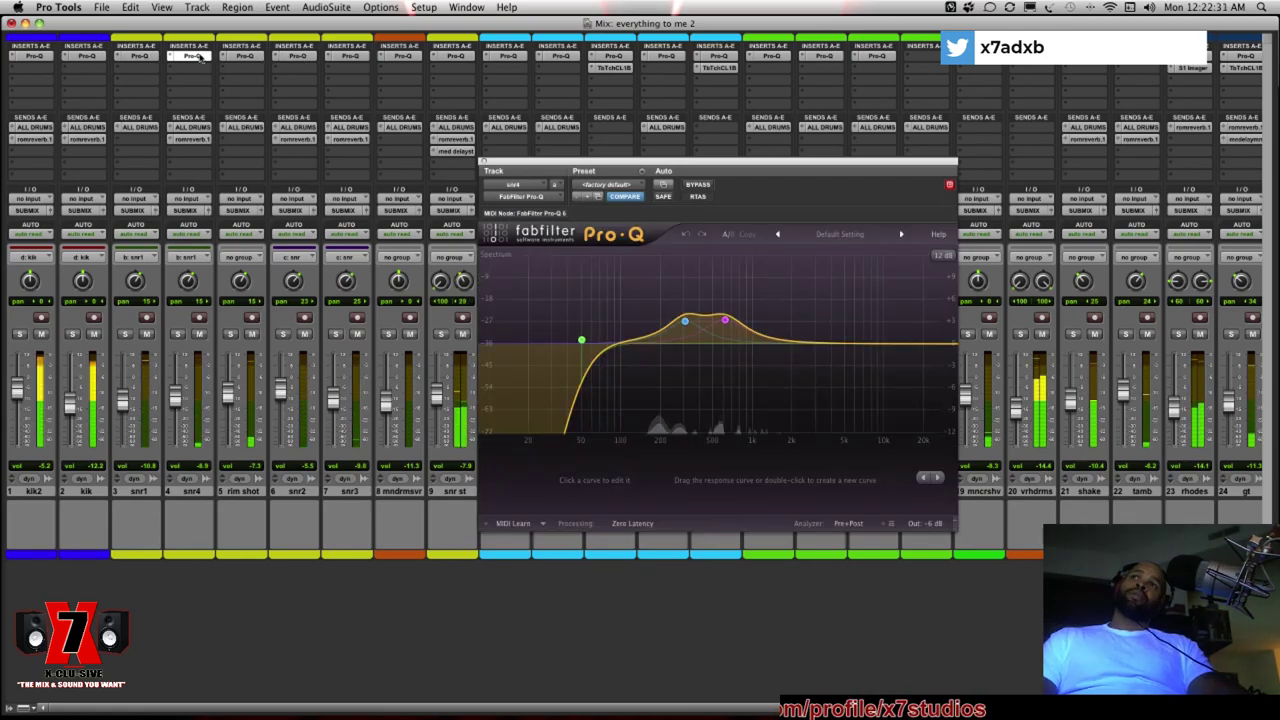
left_click(243, 56)
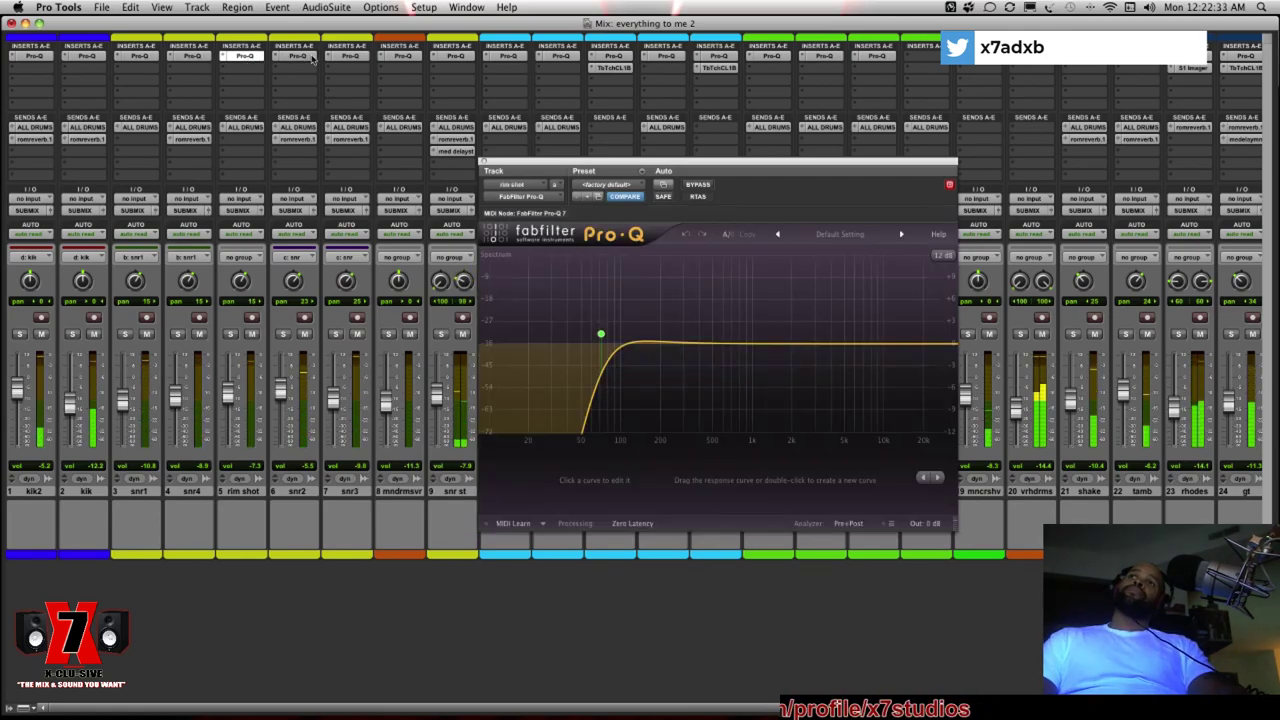
left_click(296, 56)
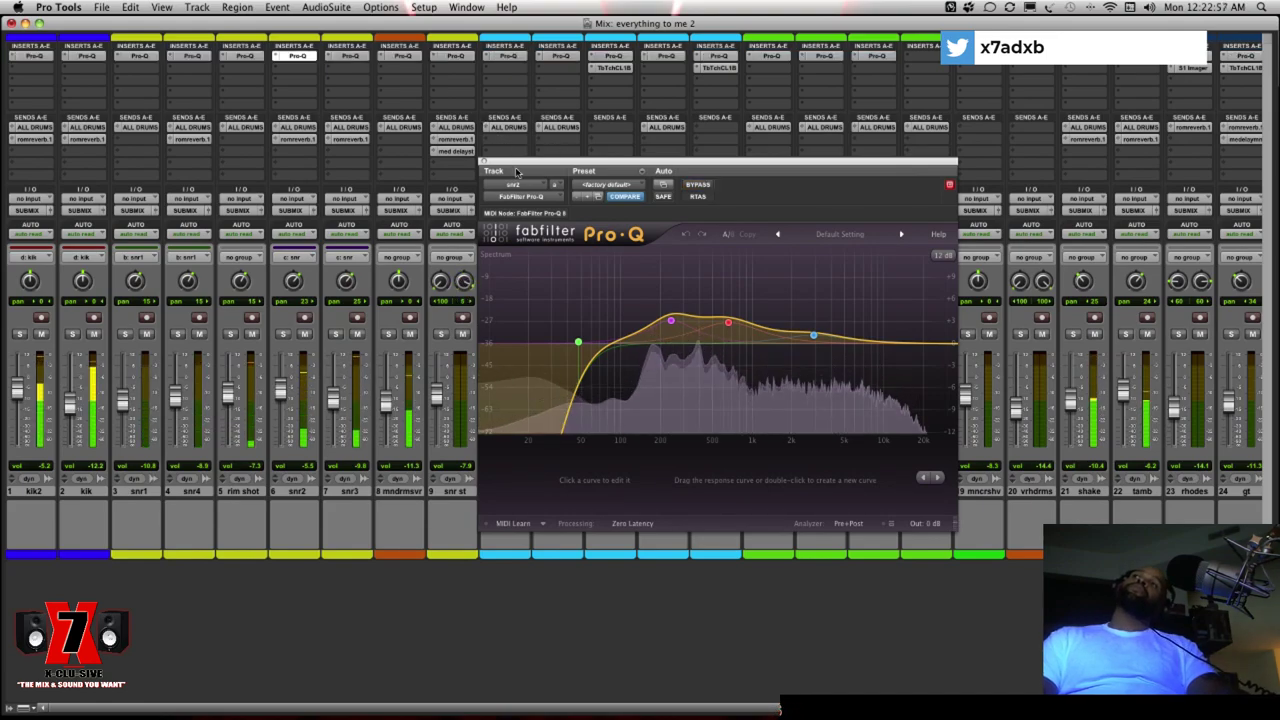
left_click(484, 163)
Check the remaining mixer channels and stop playback at the end of the fade-out, at about 4:20
scroll(586, 193, "right", 10)
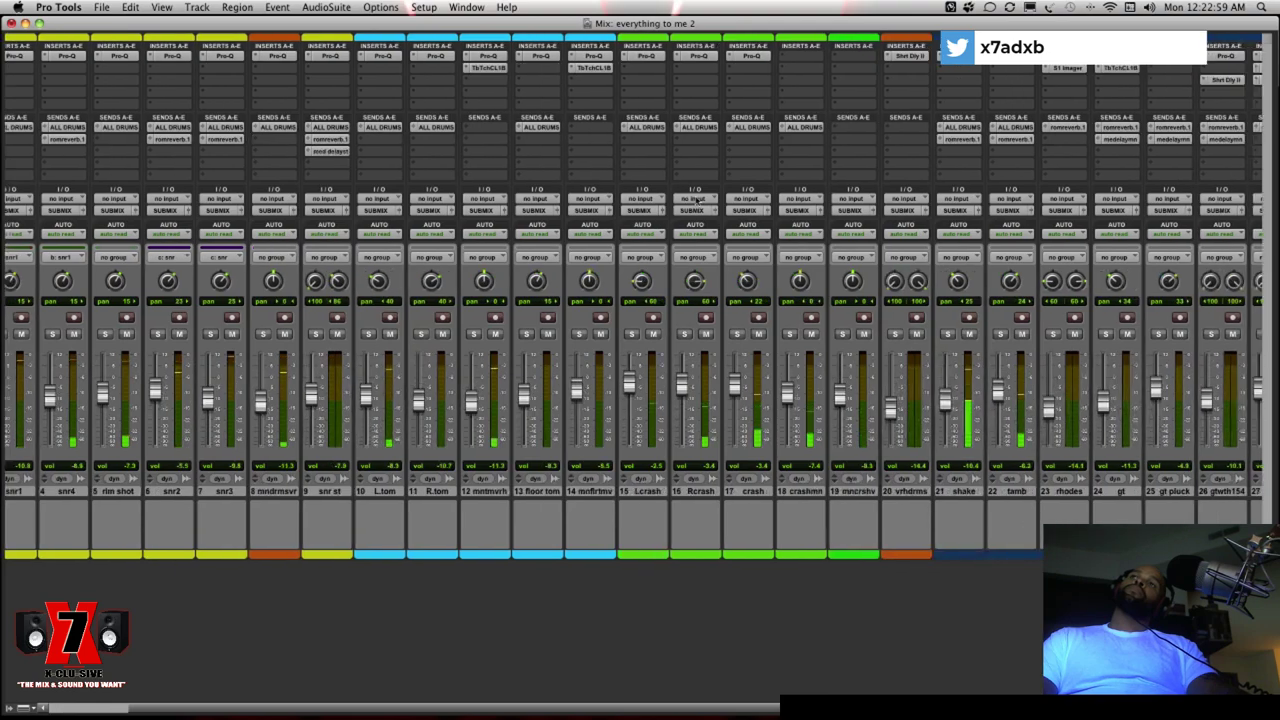
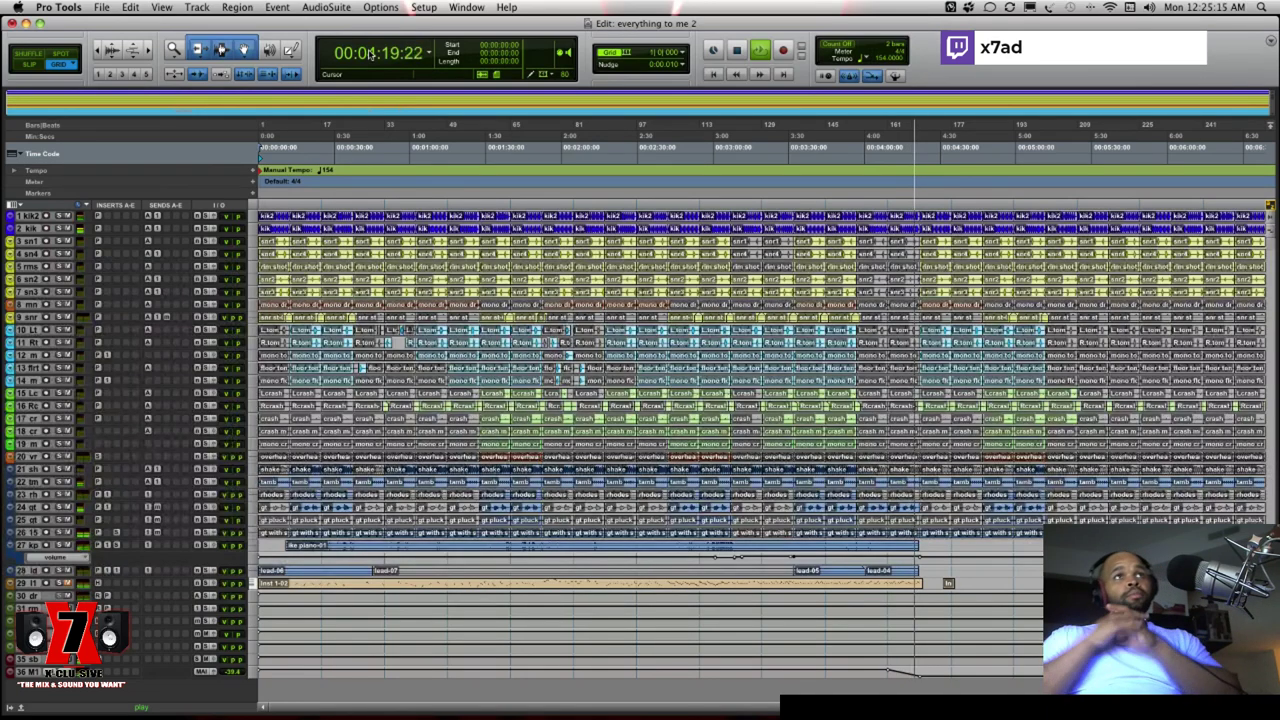
key("space")
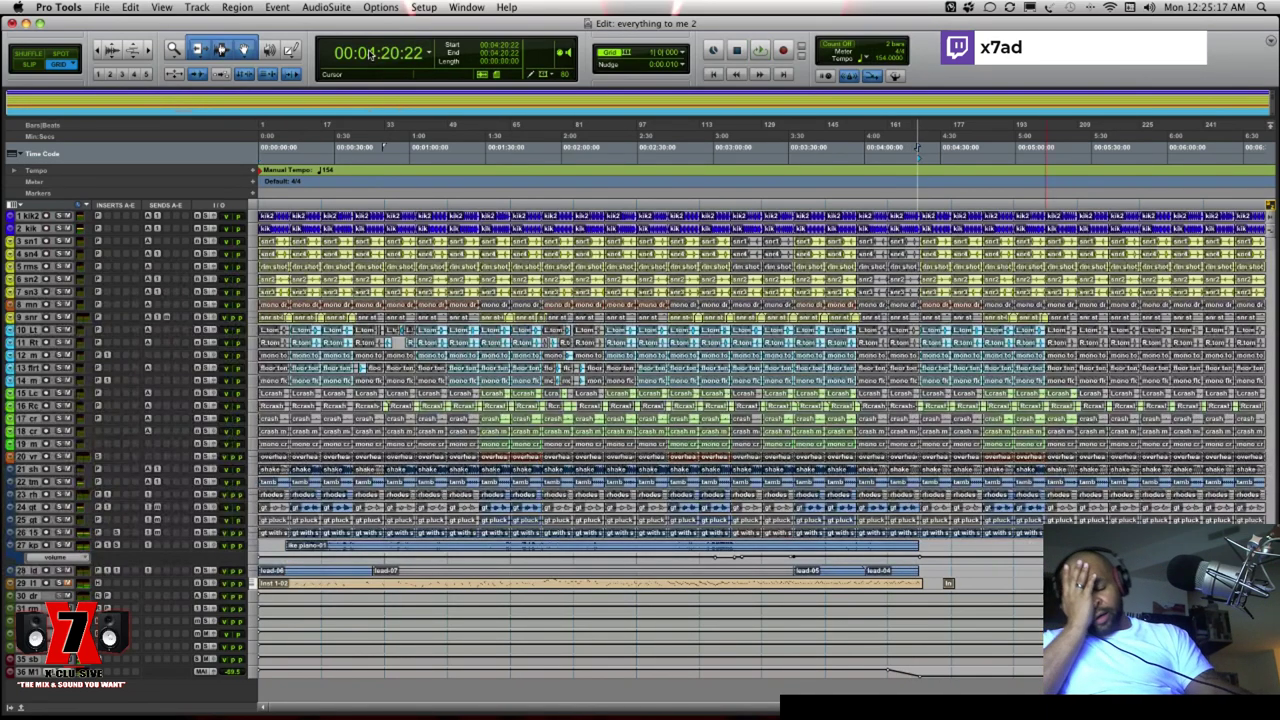